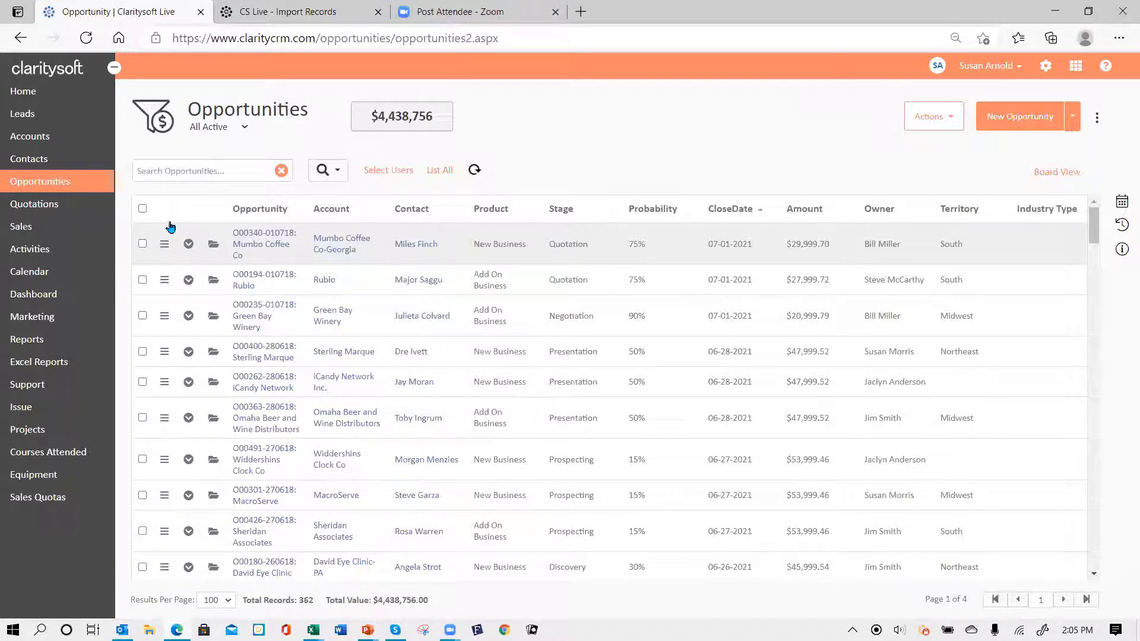
- Open the Leads list to show the six working leads, including Blue Moose Winery
click(54, 121)
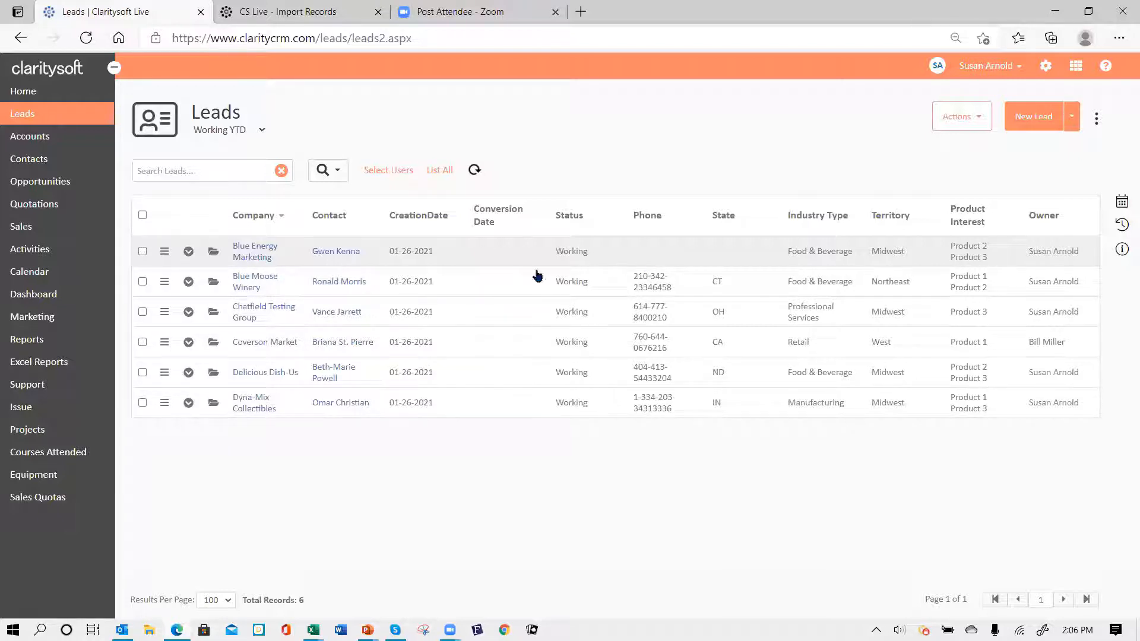
- Open the Blue Moose Winery lead, review its form, and save it unchanged
click(214, 284)
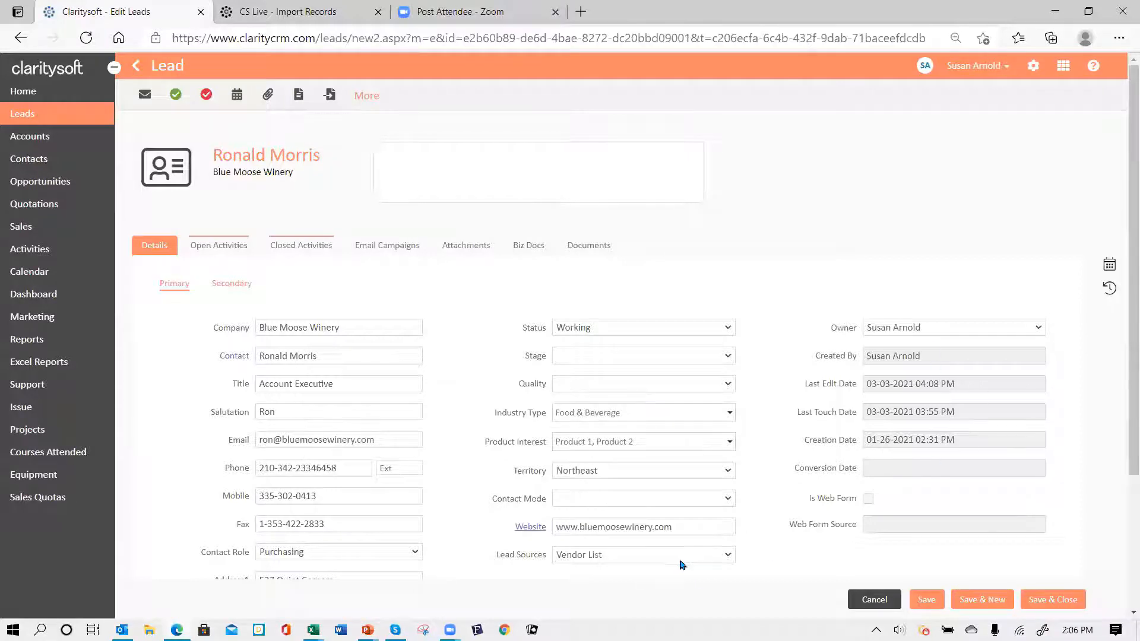
scroll(476, 386, down, 3)
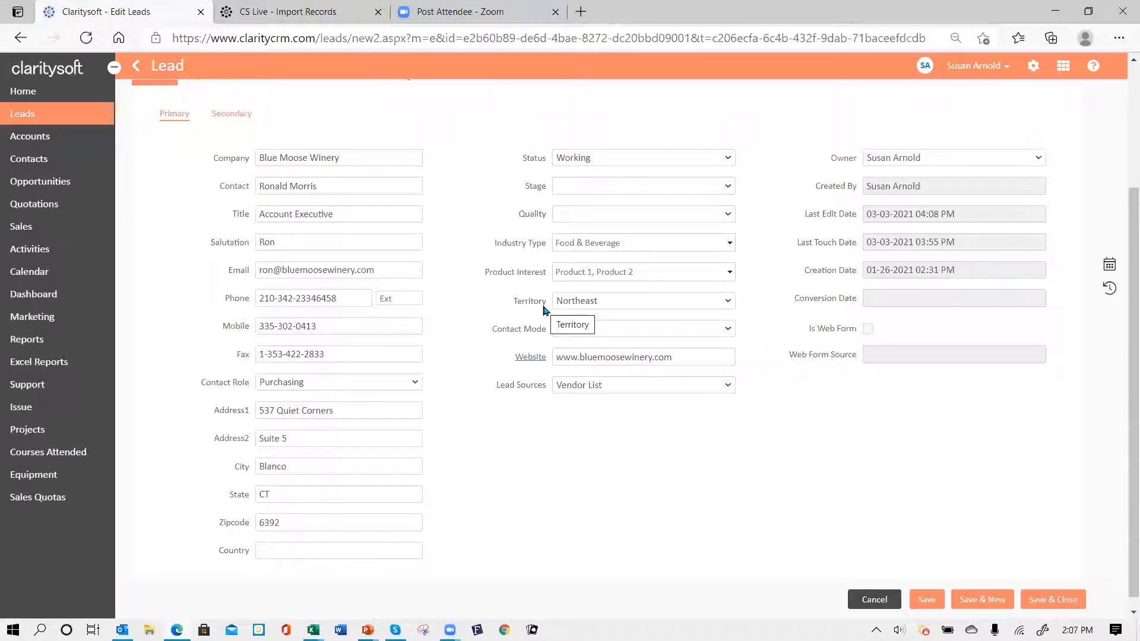
scroll(545, 304, up, 3)
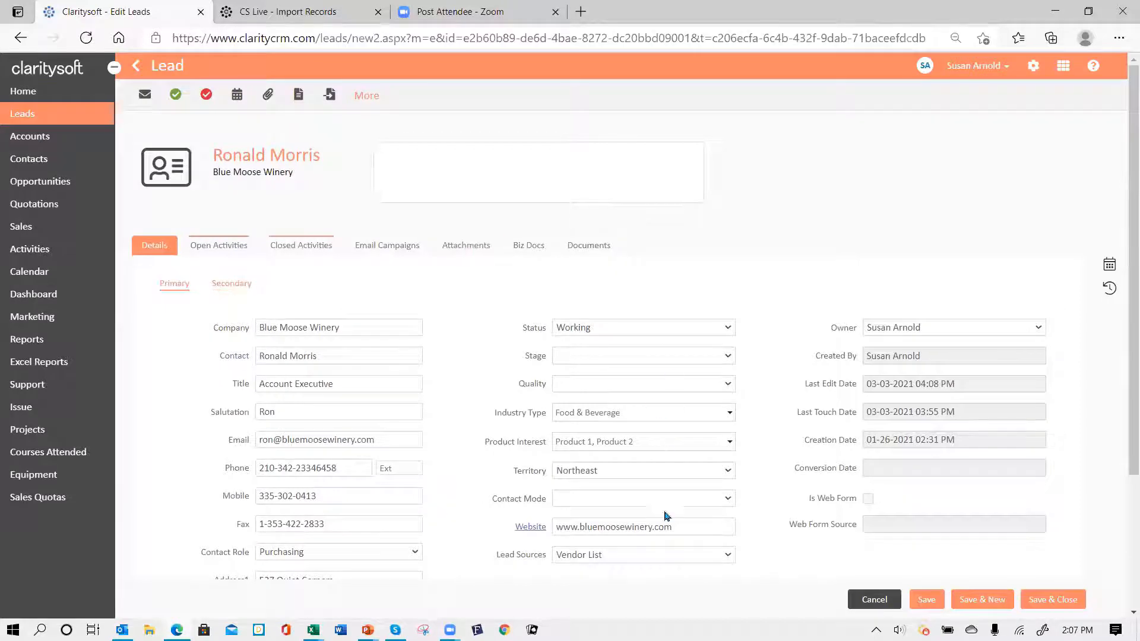
scroll(636, 499, down, 3)
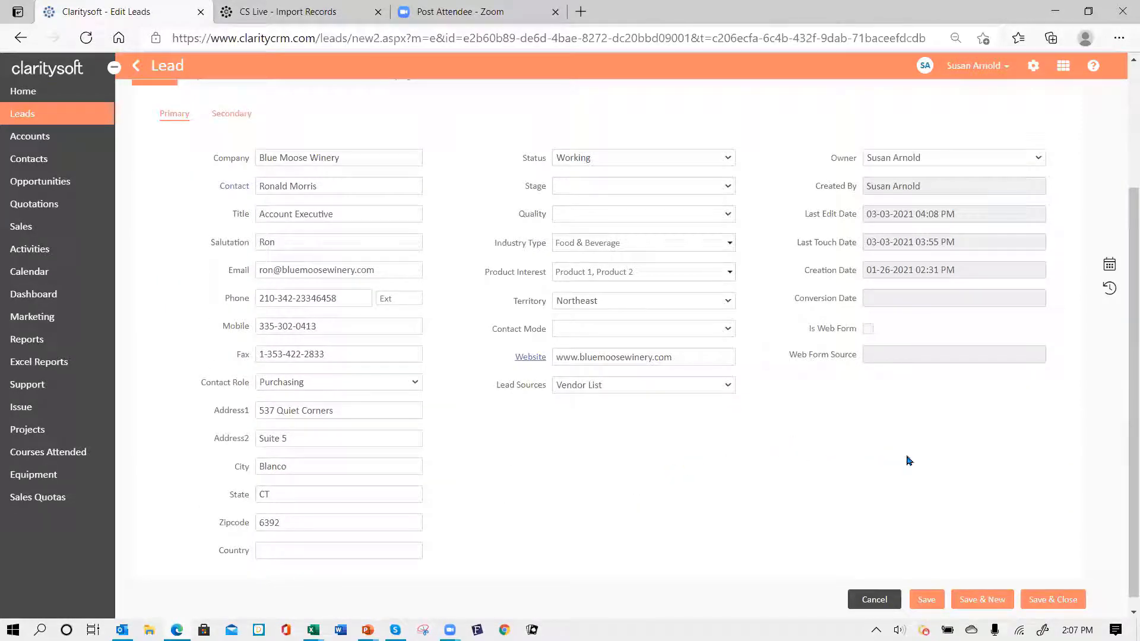
click(929, 604)
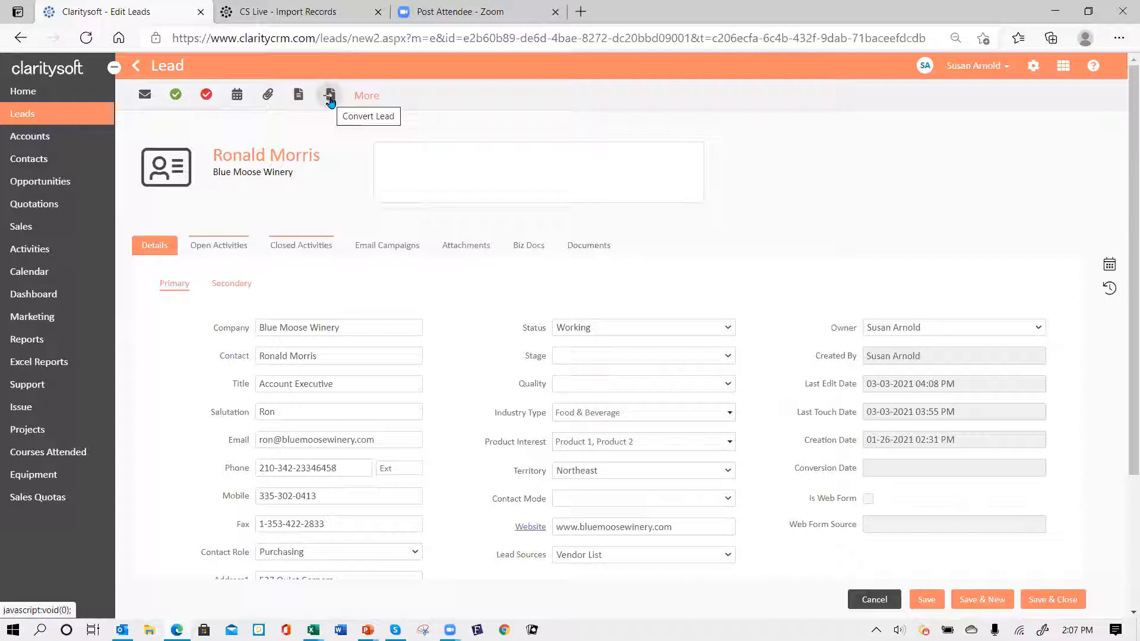
- Start converting the lead, matching it to the existing Blue Moose Winery account
click(330, 99)
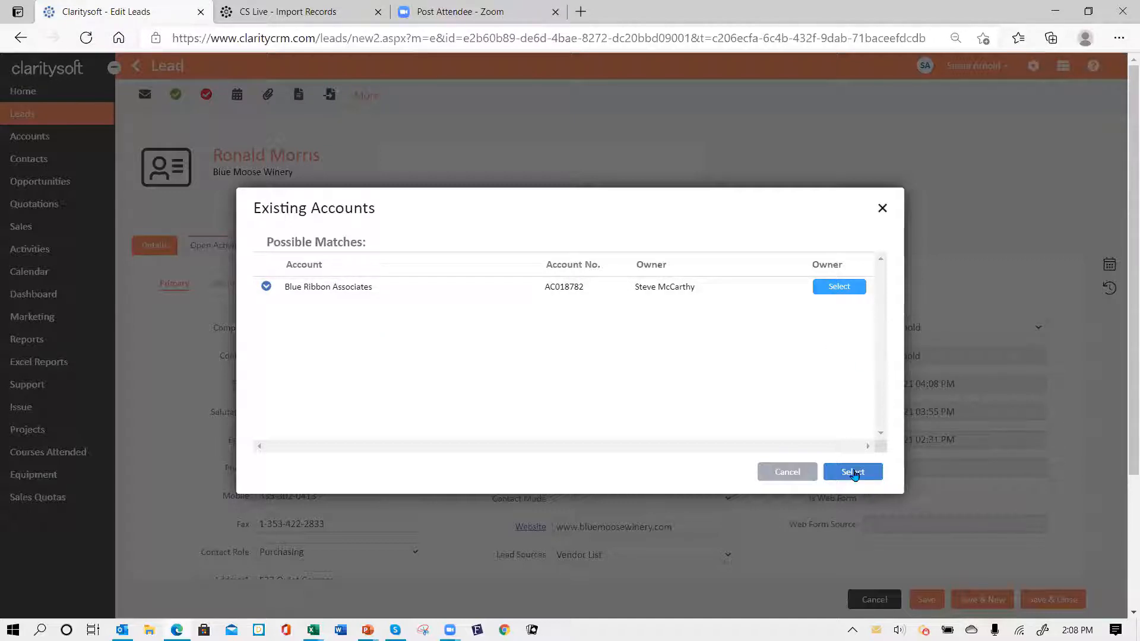
click(854, 474)
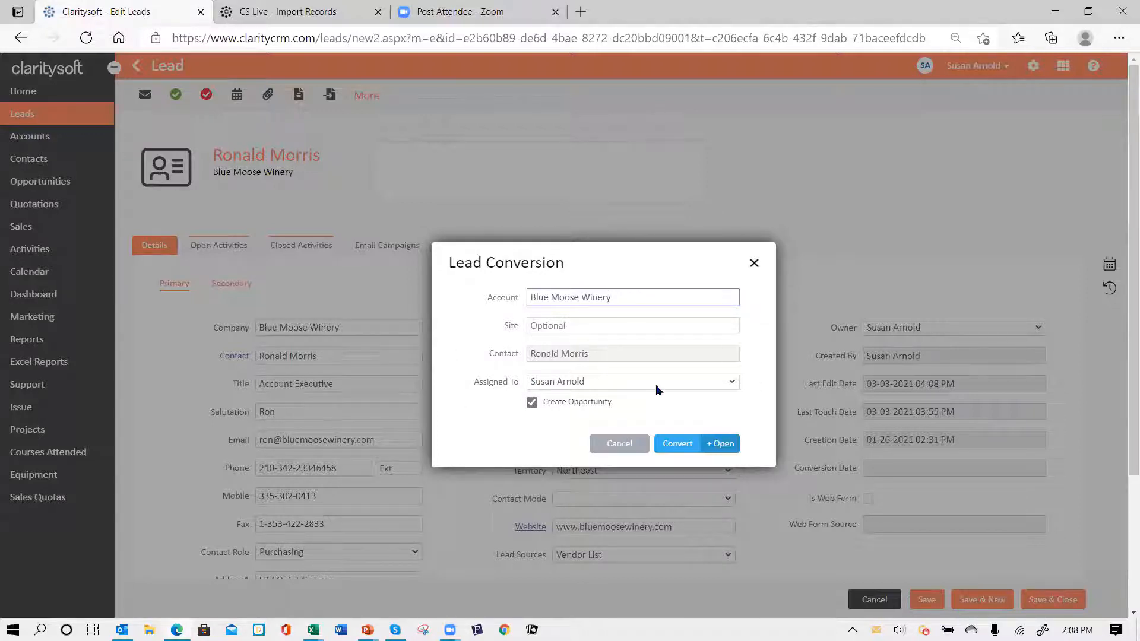
- Convert the lead with the current assignee and open the new opportunity O00029
click(733, 385)
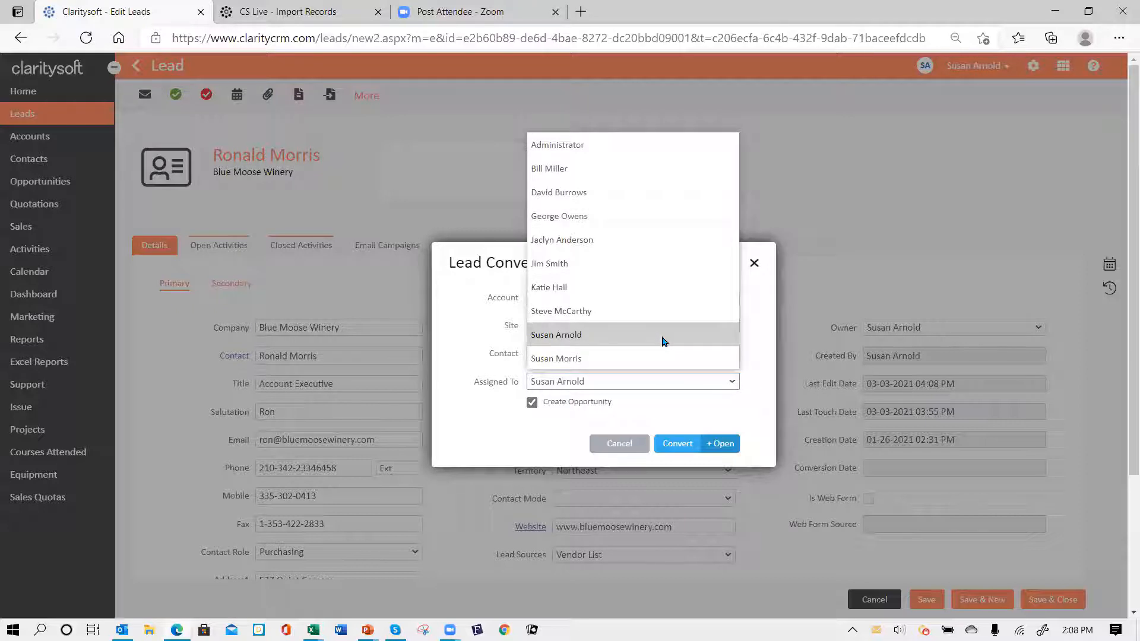
click(663, 341)
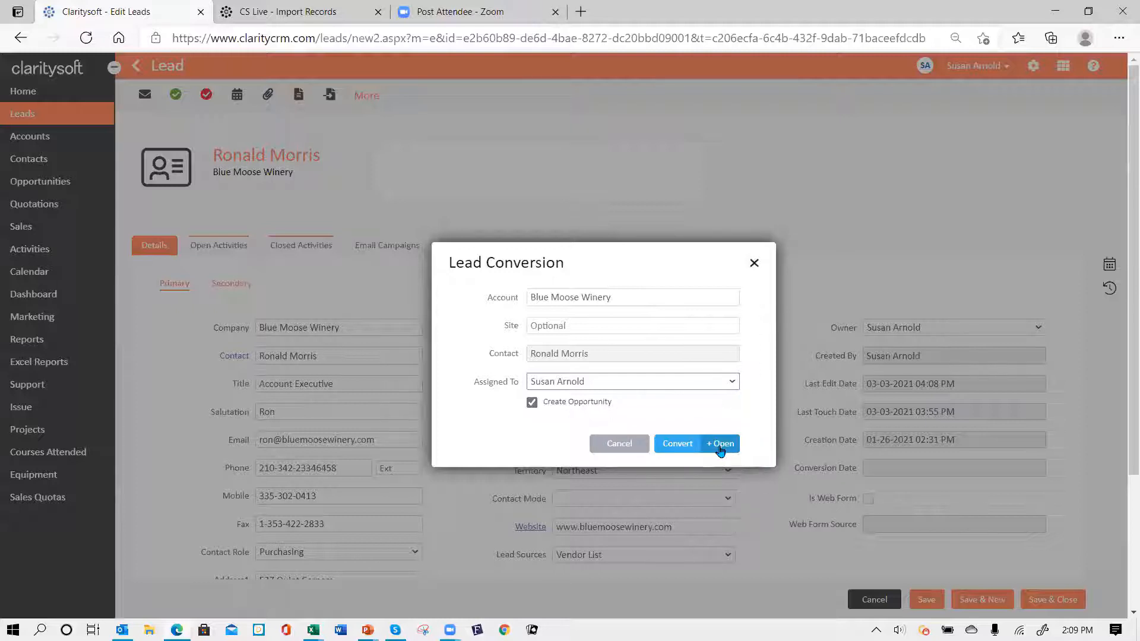
click(719, 445)
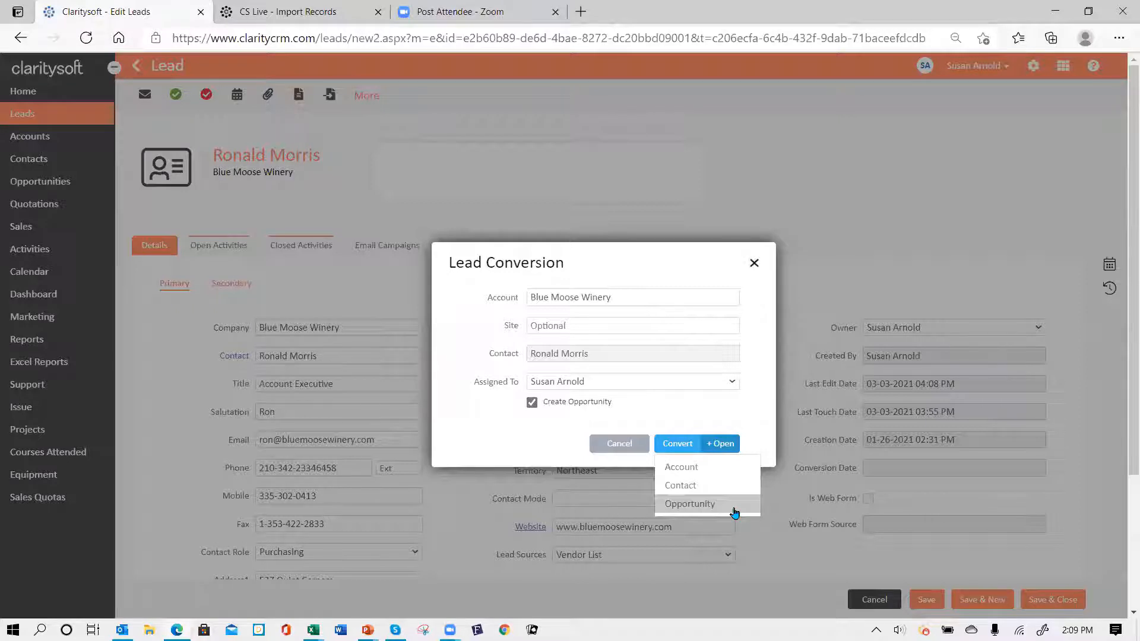
click(710, 505)
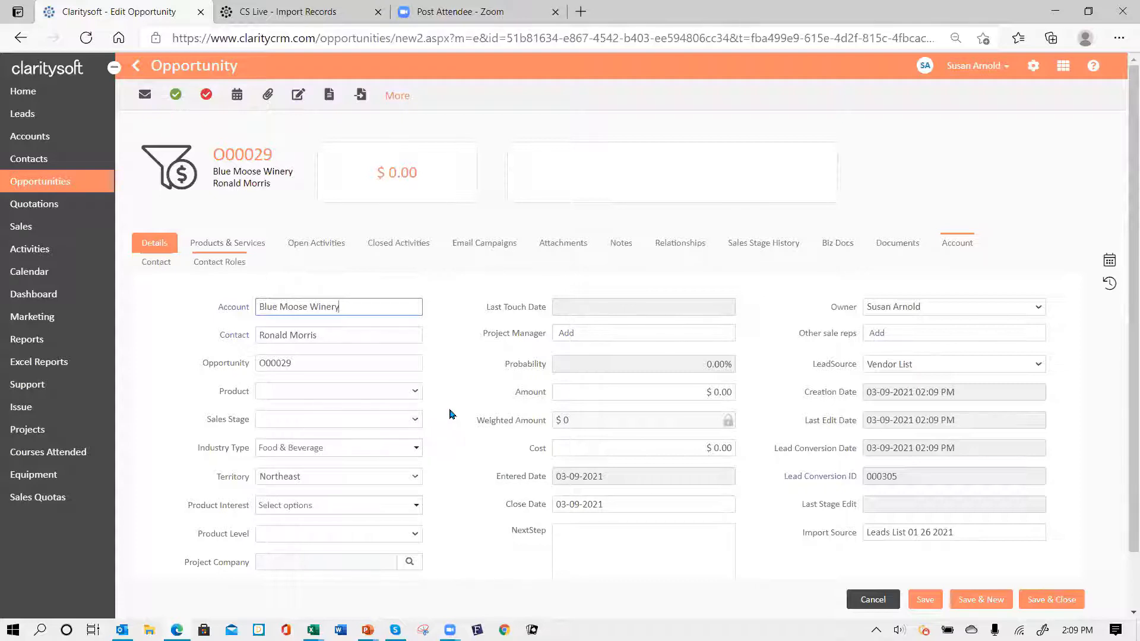
- Review O00029's product interest and sales stage options, then save and close it
scroll(450, 414, down, 1)
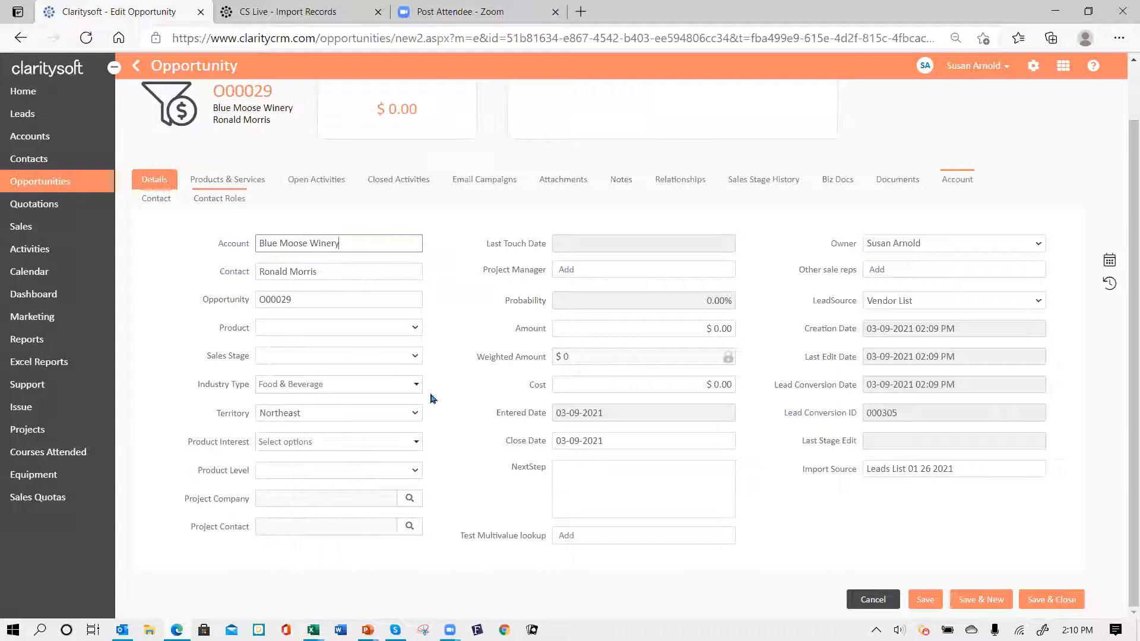
click(415, 446)
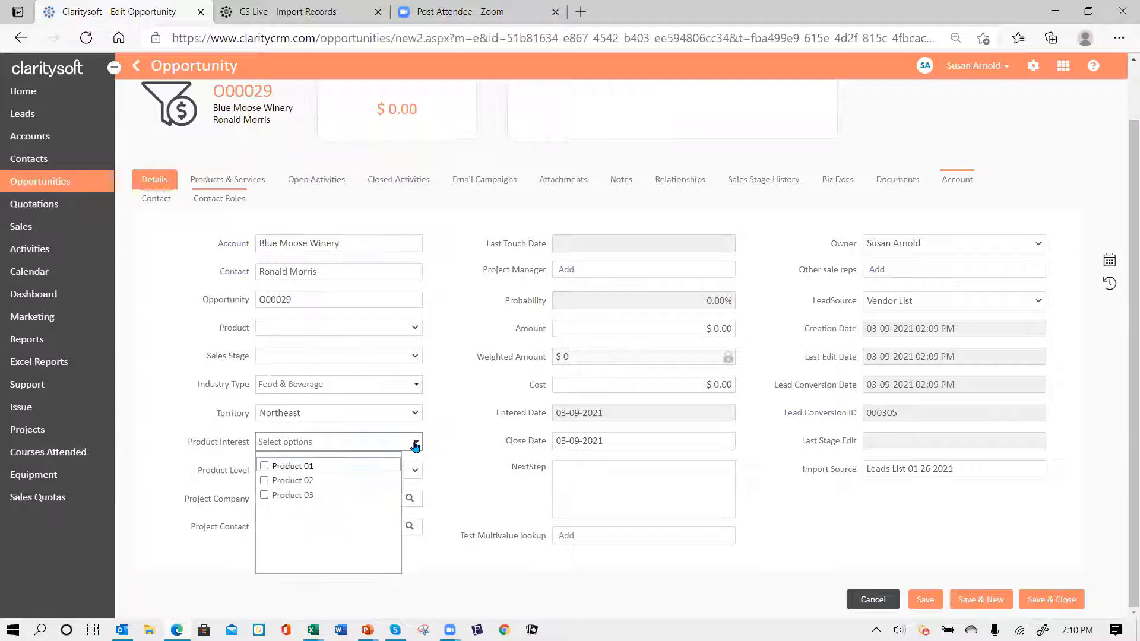
click(415, 446)
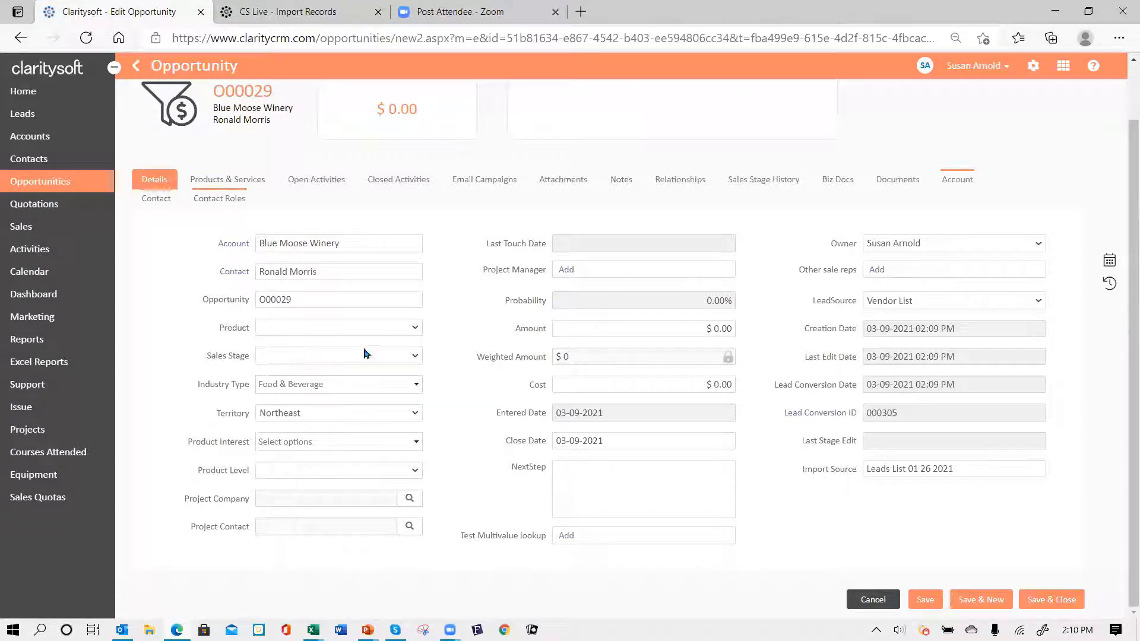
click(415, 359)
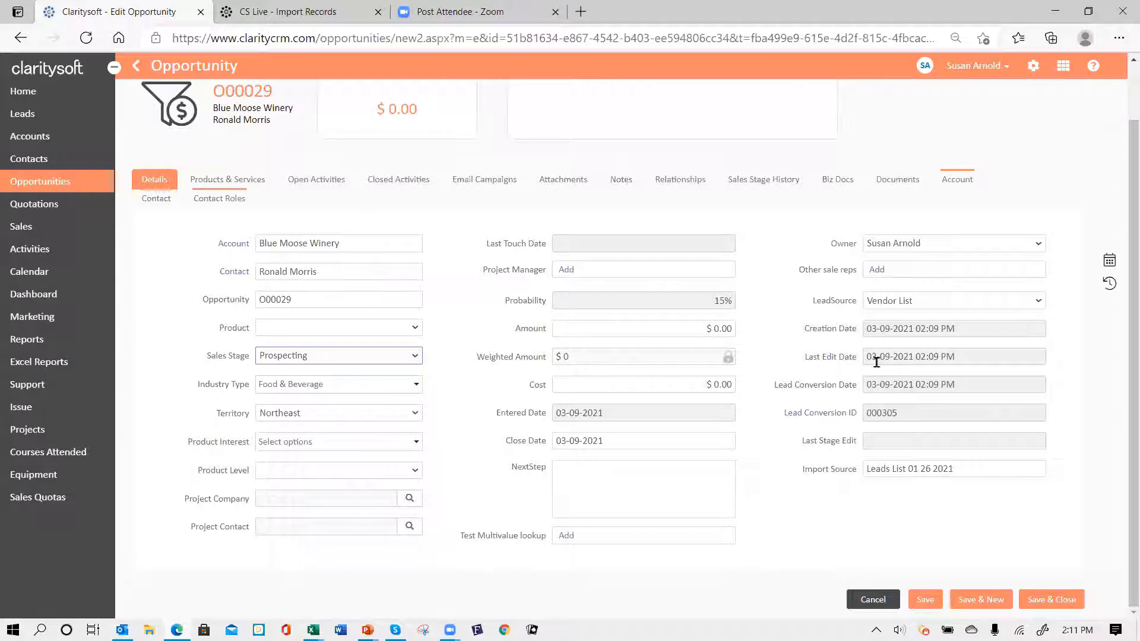
click(1049, 598)
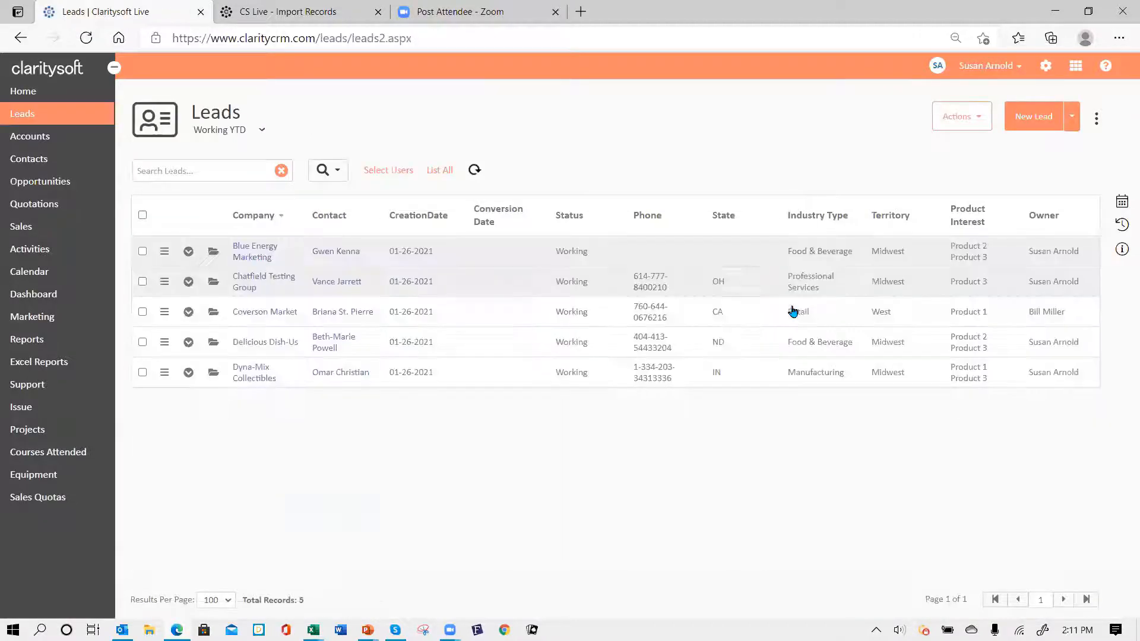
- Browse the 28 Opportunity custom fields, including the Project Contact and Project Company lookups
click(1046, 67)
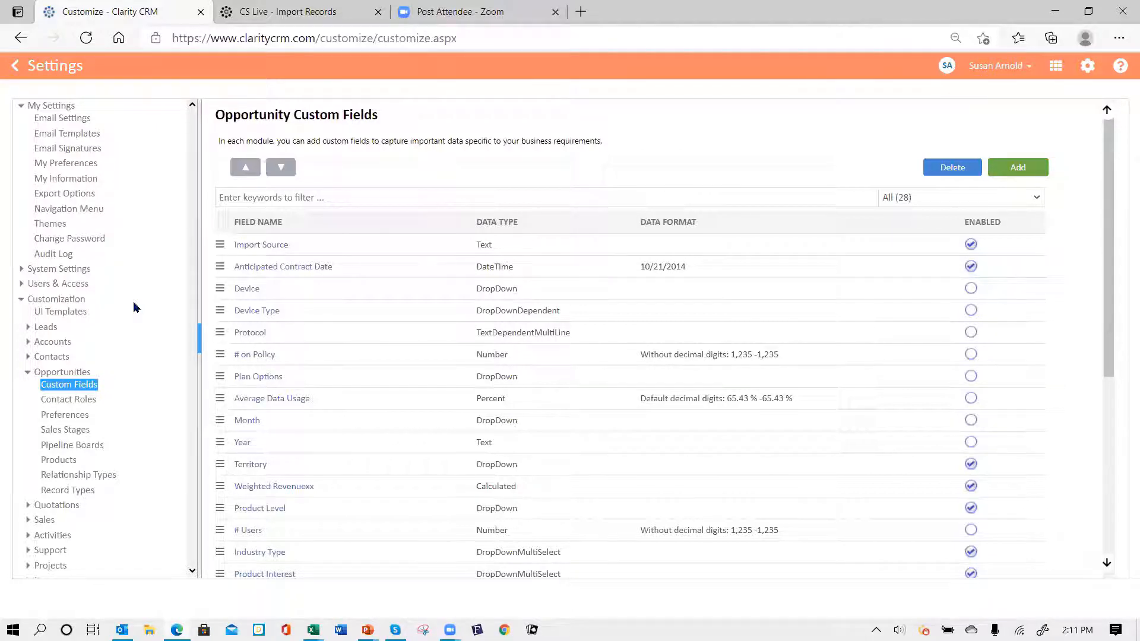
click(27, 372)
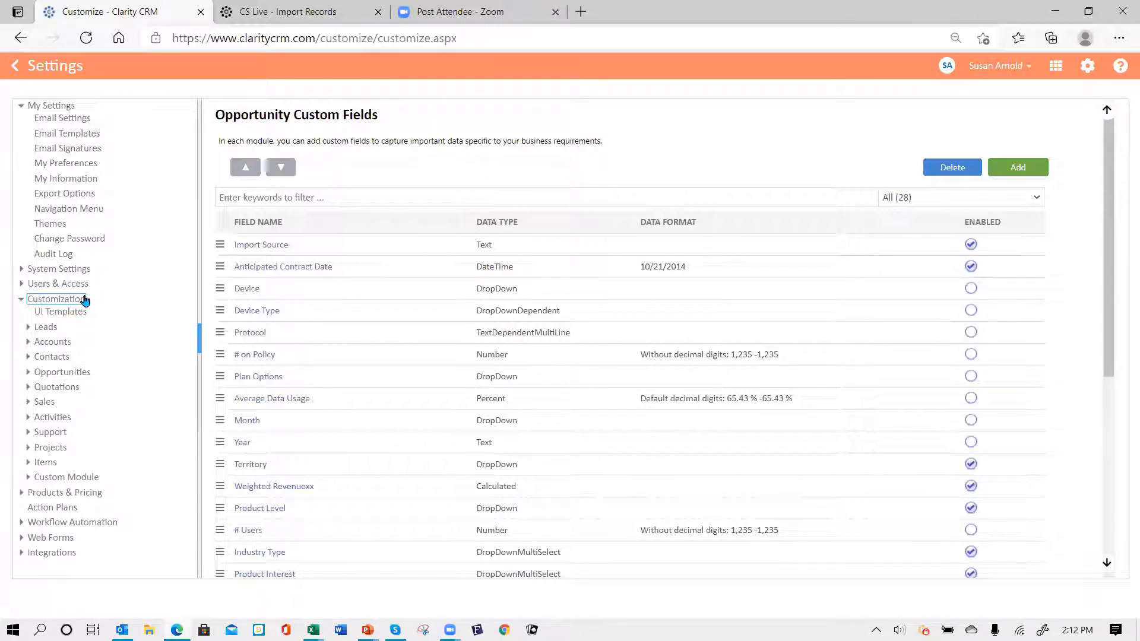
click(75, 379)
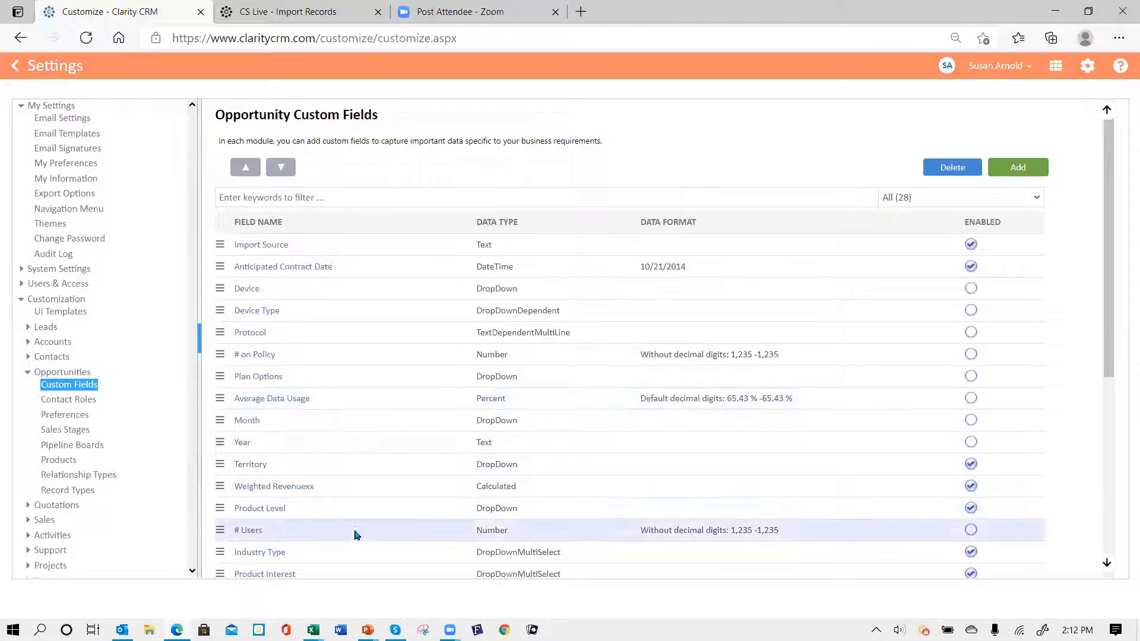
scroll(366, 447, down, 6)
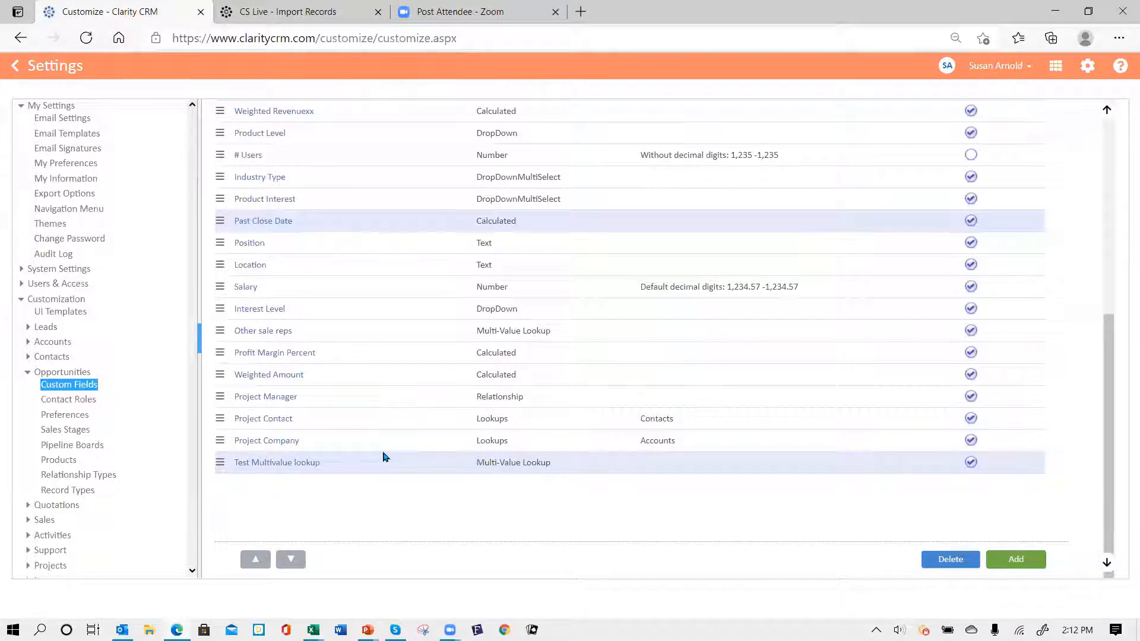
scroll(387, 450, up, 3)
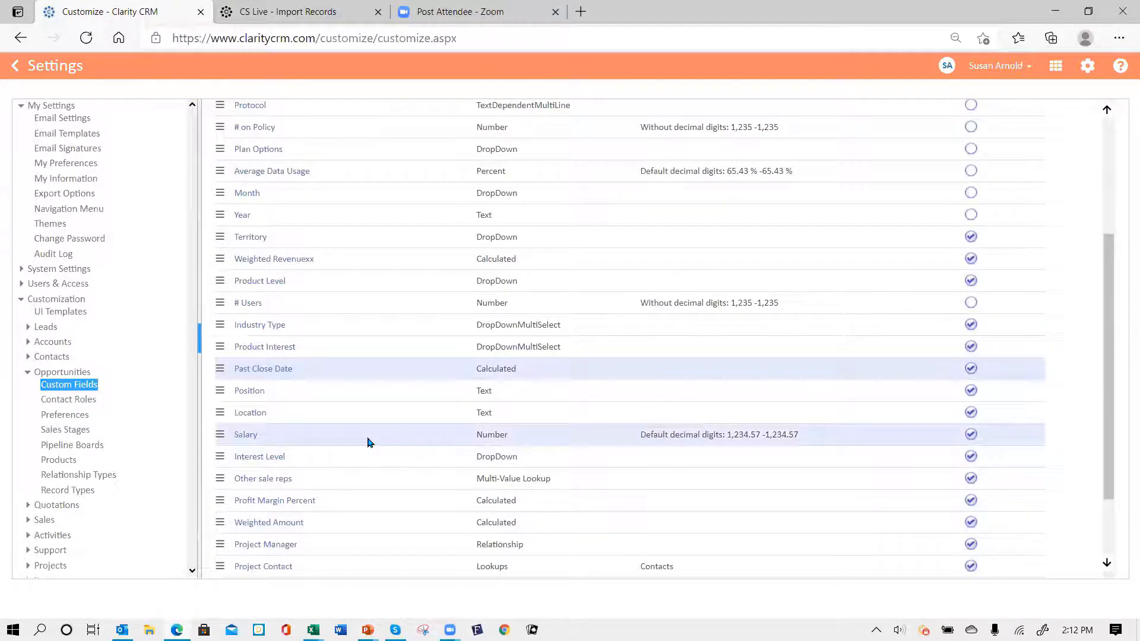
click(272, 329)
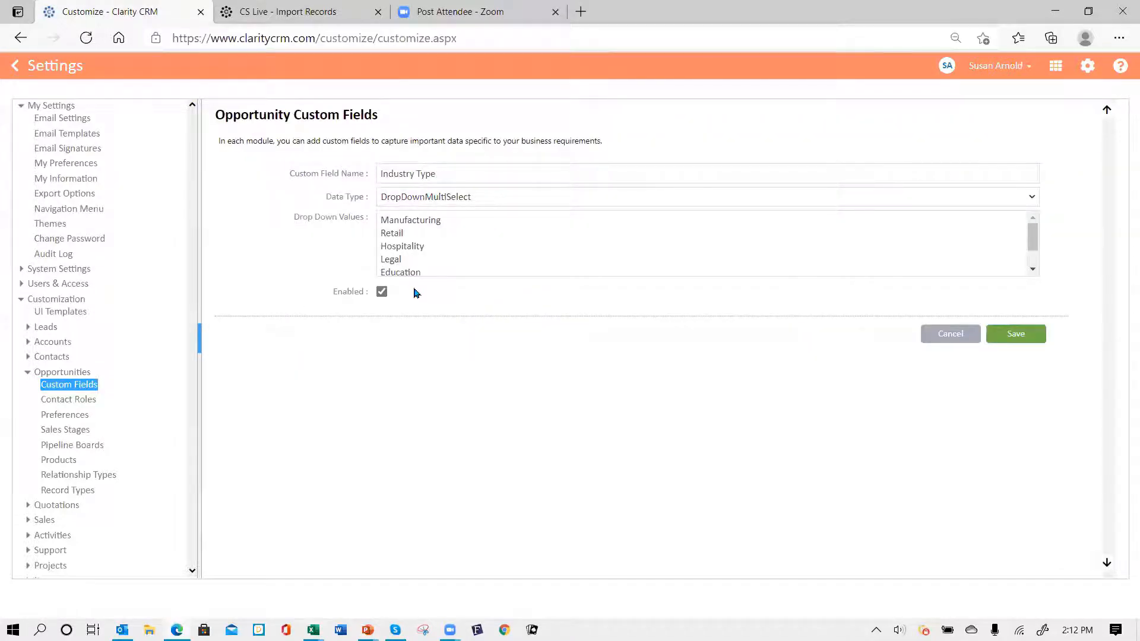
click(952, 333)
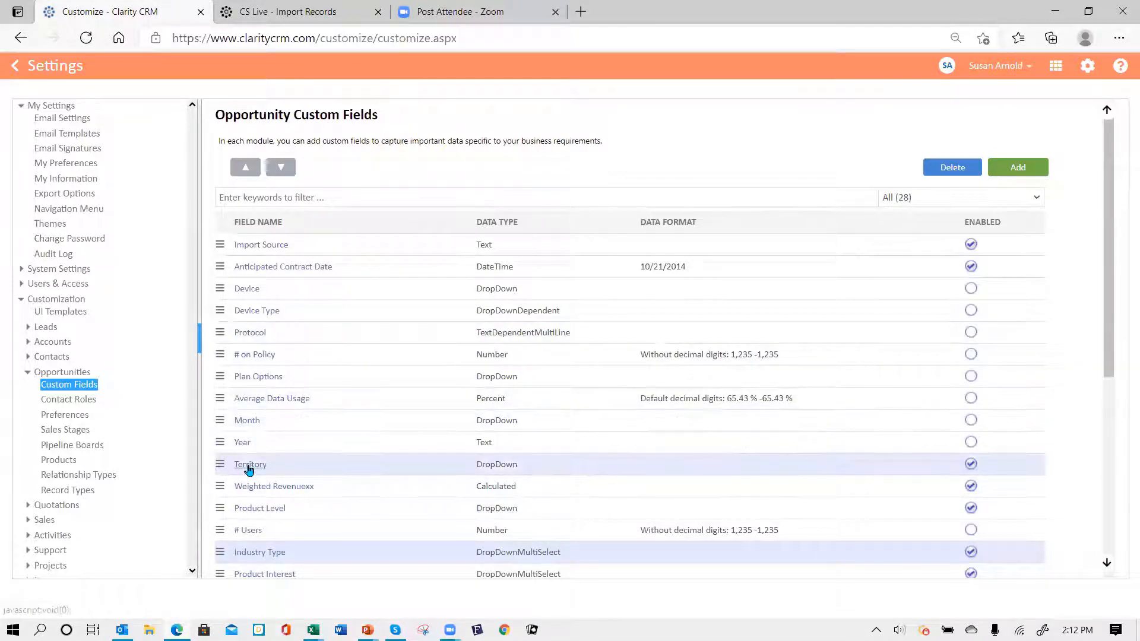
scroll(363, 394, down, 2)
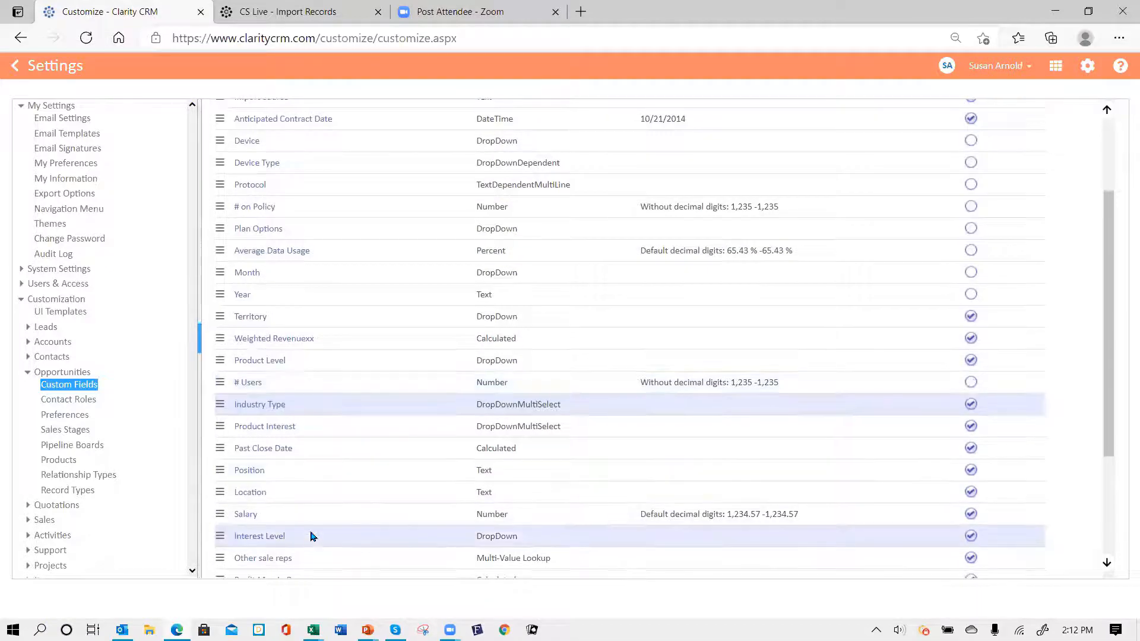
click(280, 428)
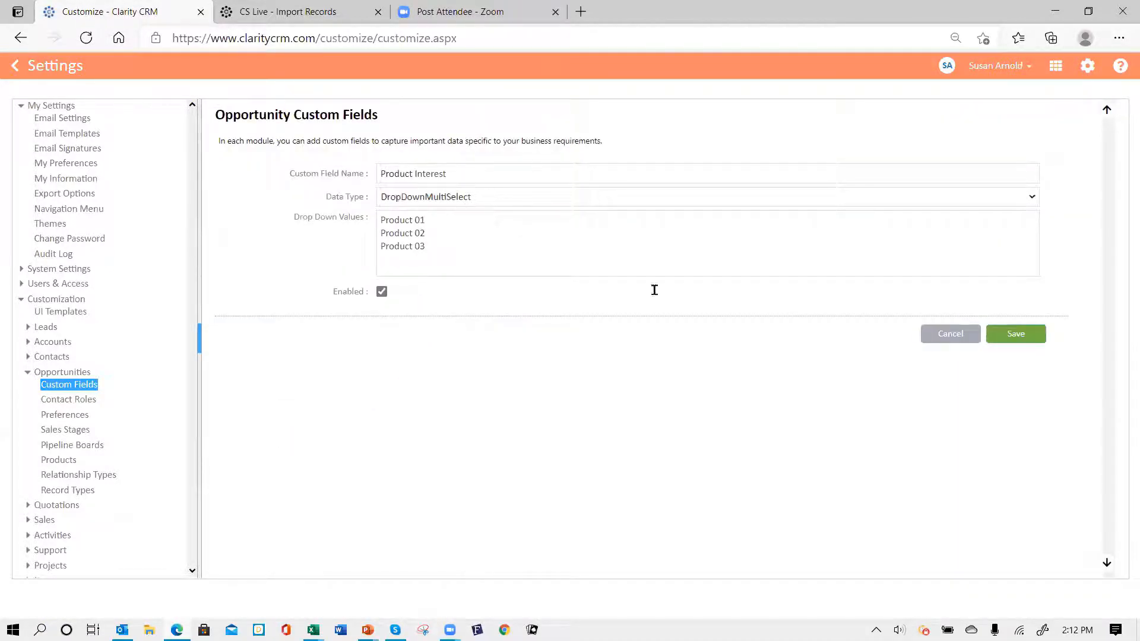
click(952, 335)
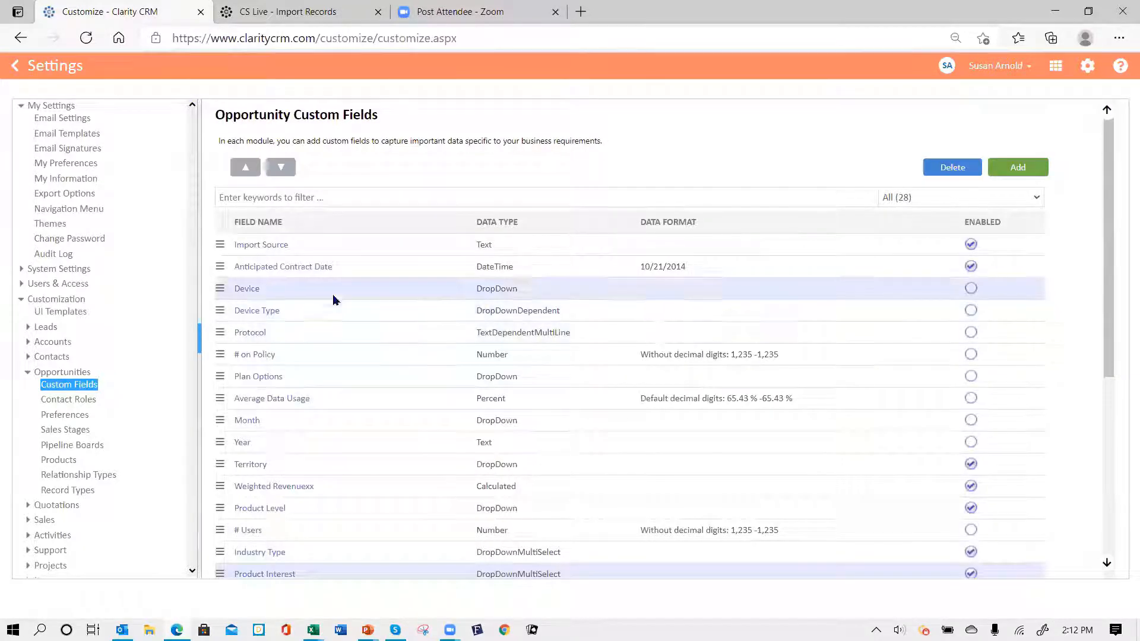
scroll(359, 410, down, 2)
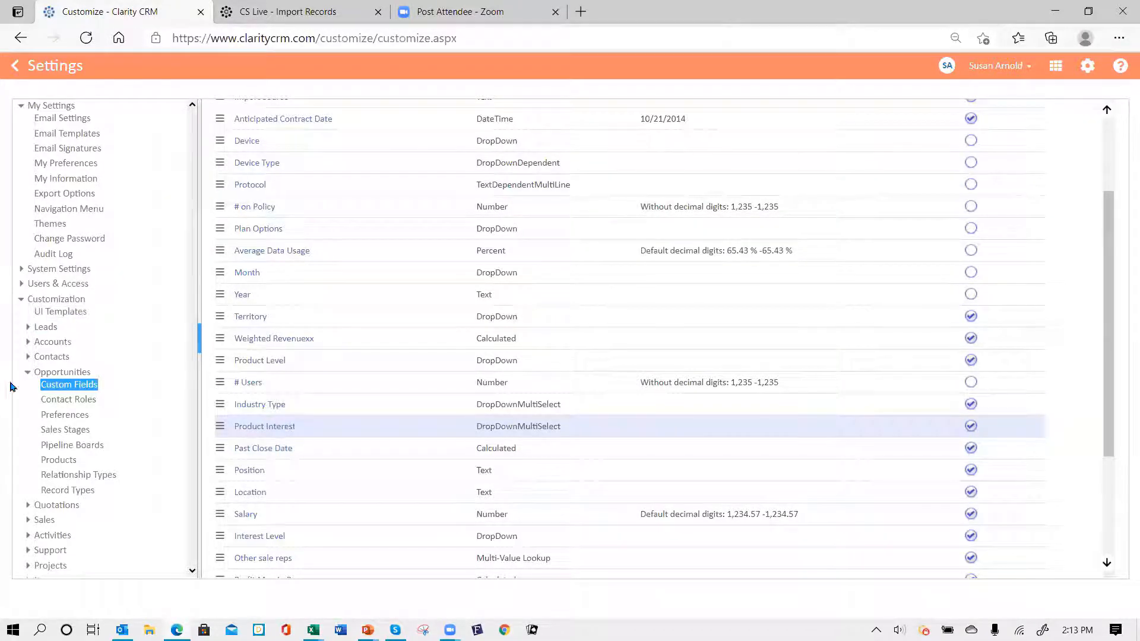
click(62, 433)
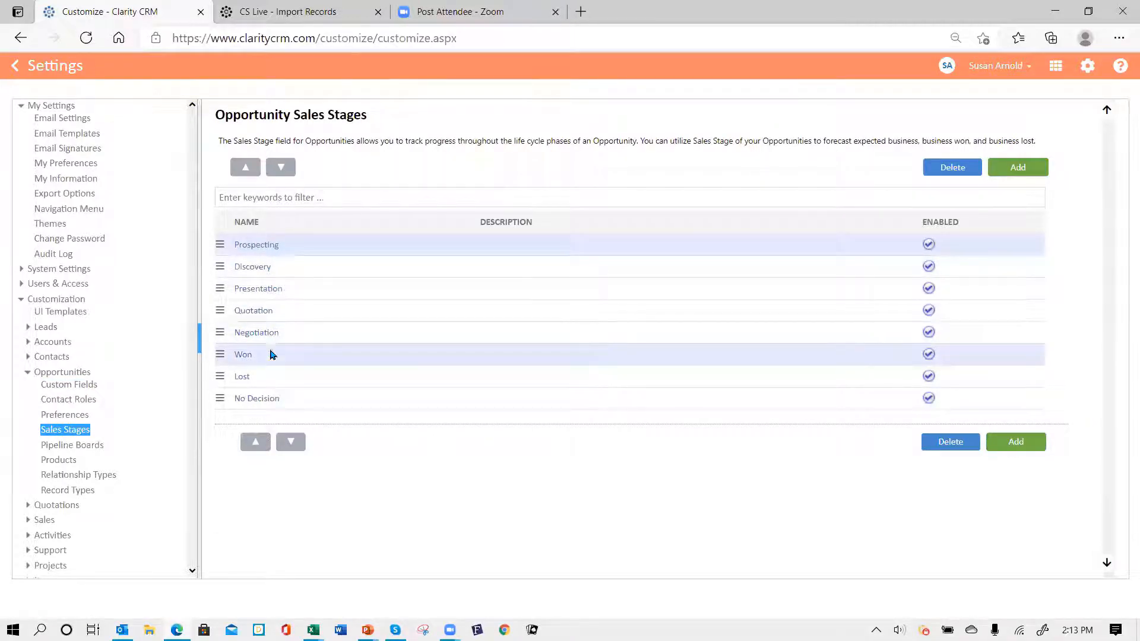
- Re-save the Prospecting stage at 15.00 probability, keeping it included in the forecast
click(255, 248)
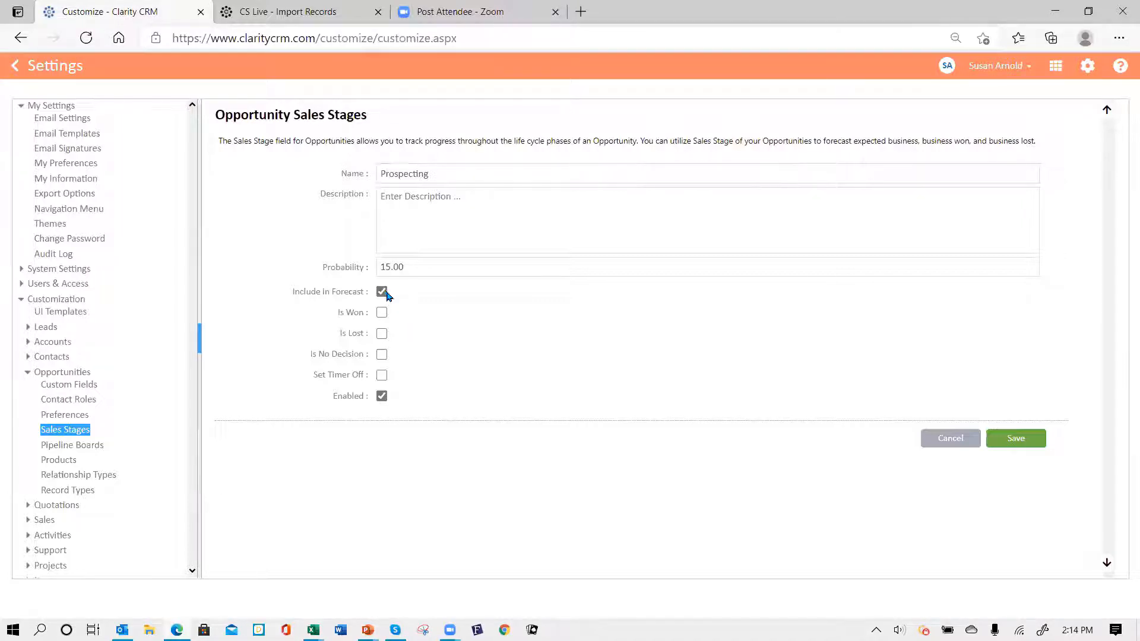
click(382, 291)
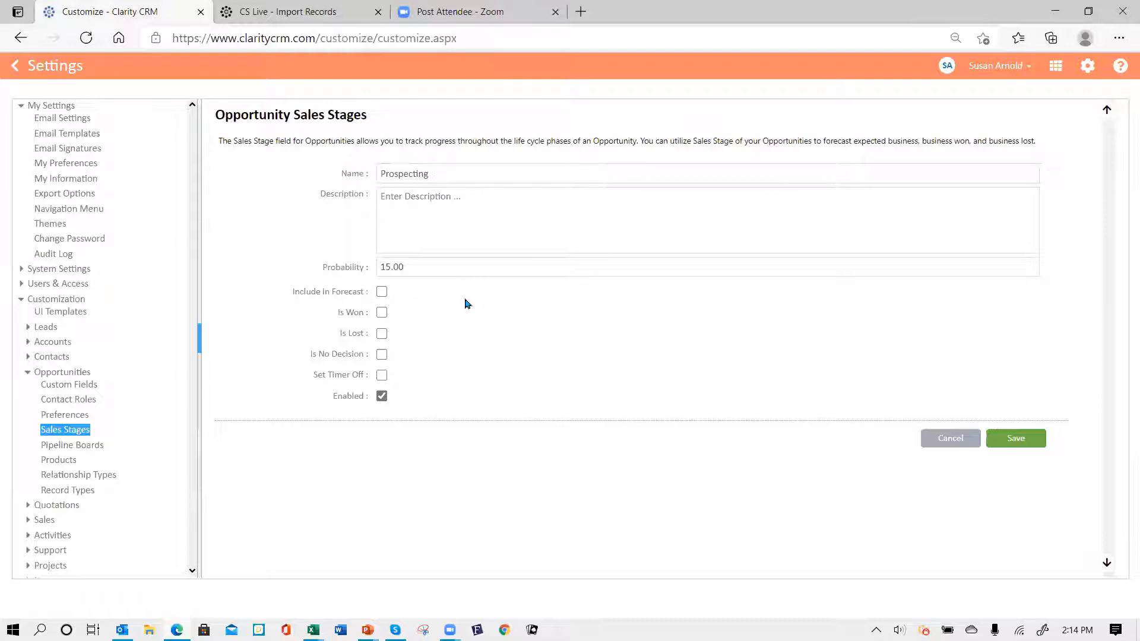
click(382, 291)
click(1016, 439)
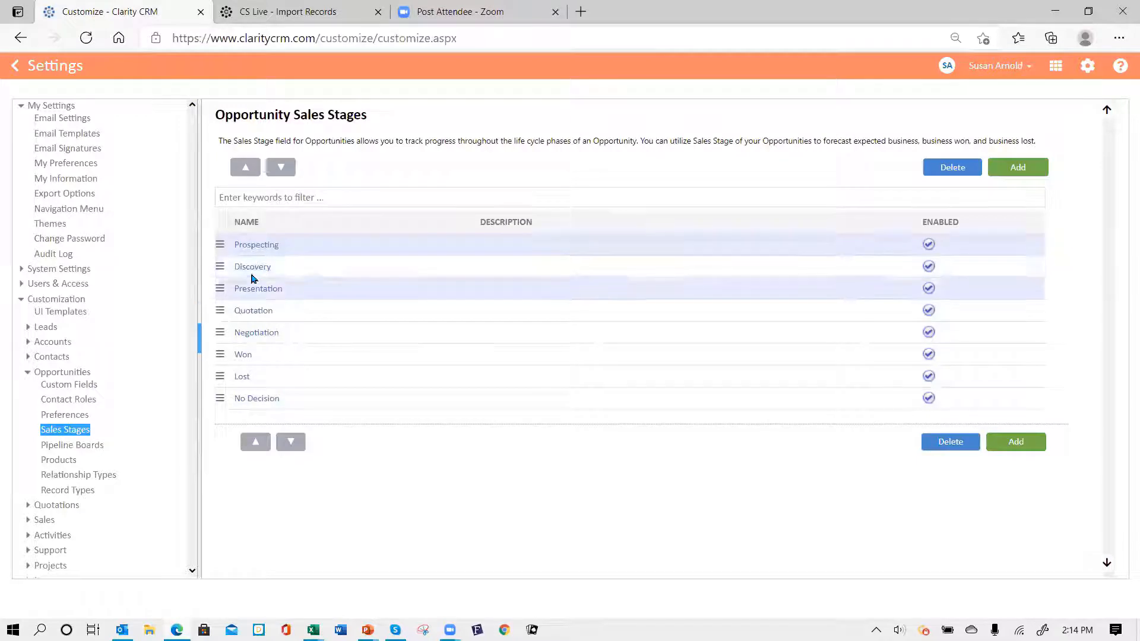
- Retype the Discovery stage name, include it in the forecast, and save it
click(257, 244)
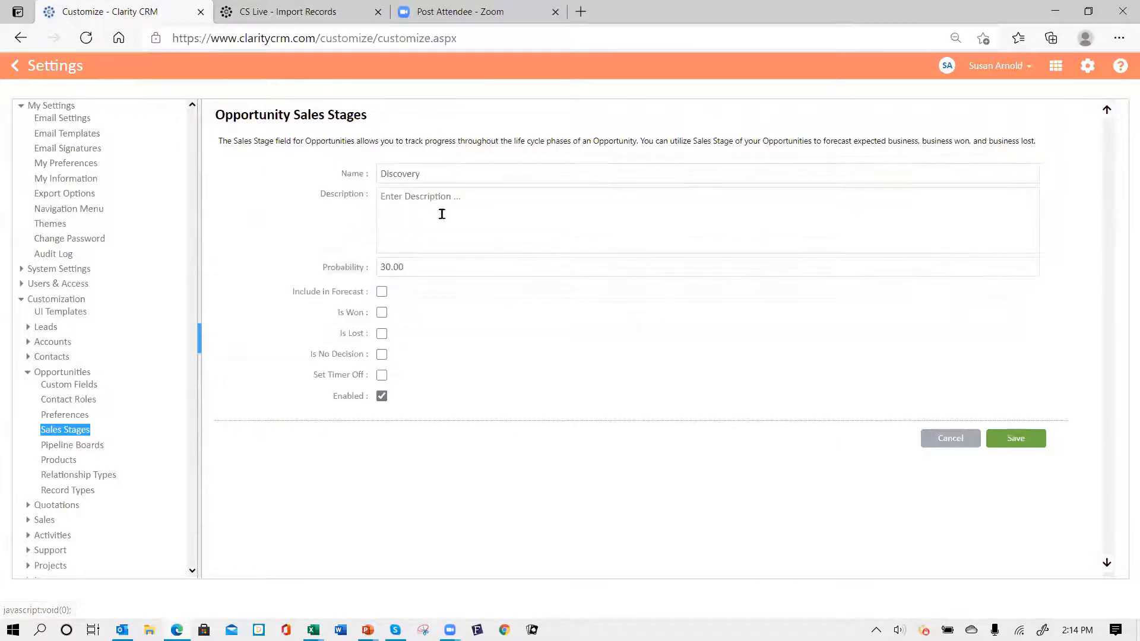
drag(449, 177, 244, 197)
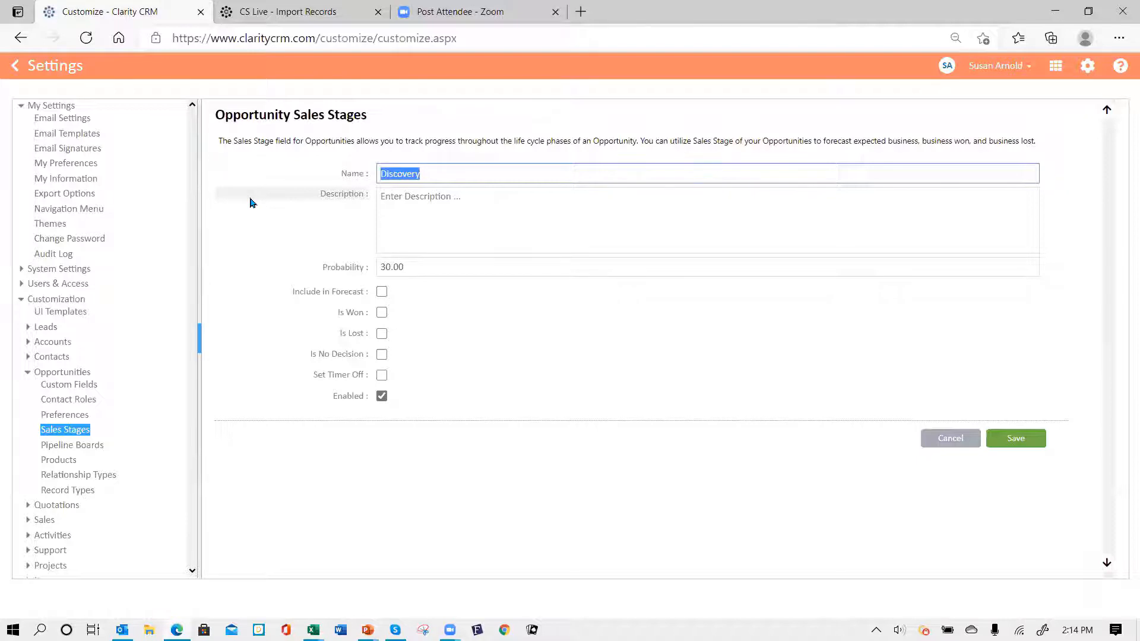
text(chang)
key(BackSpace)
key(BackSpace)
key(BackSpace)
key(BackSpace)
key(BackSpace)
key(BackSpace)
text(Discov)
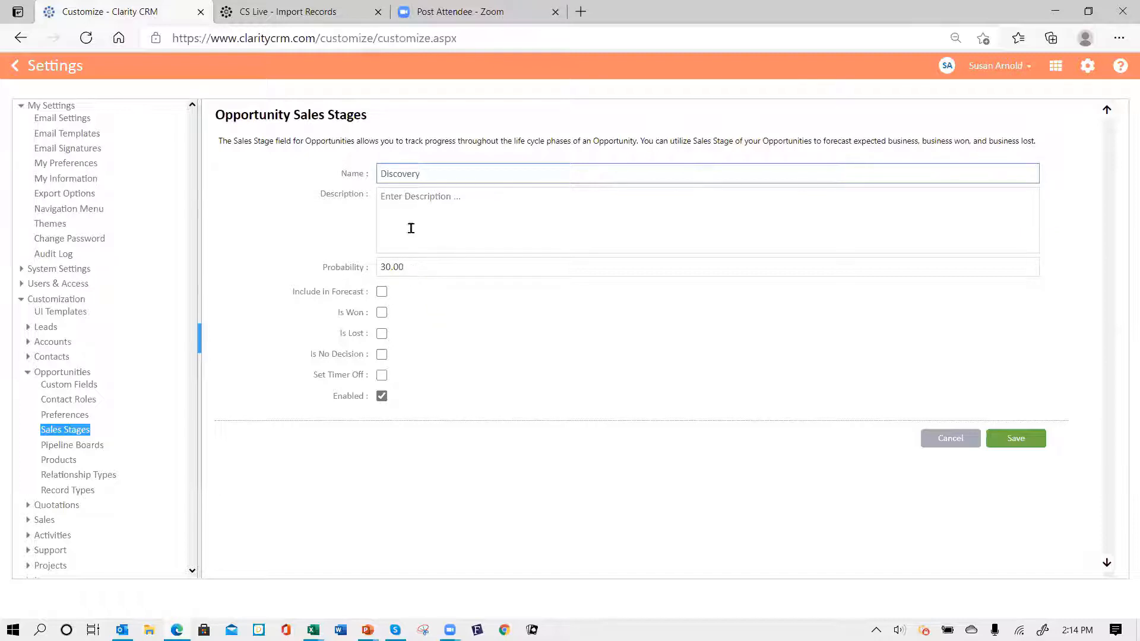
click(381, 294)
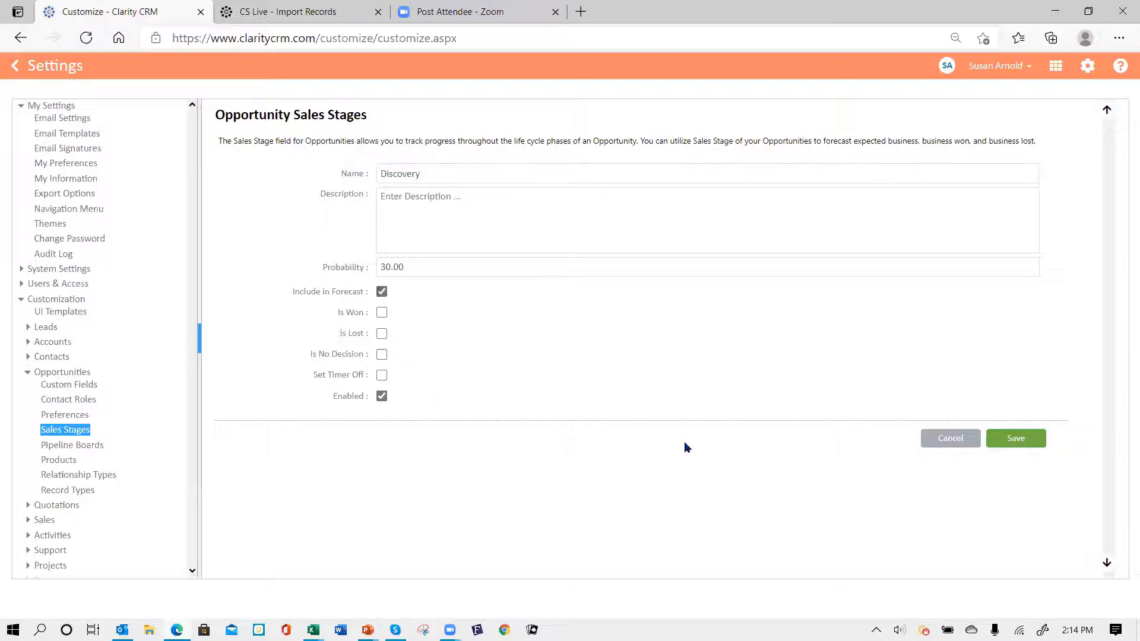
click(1016, 440)
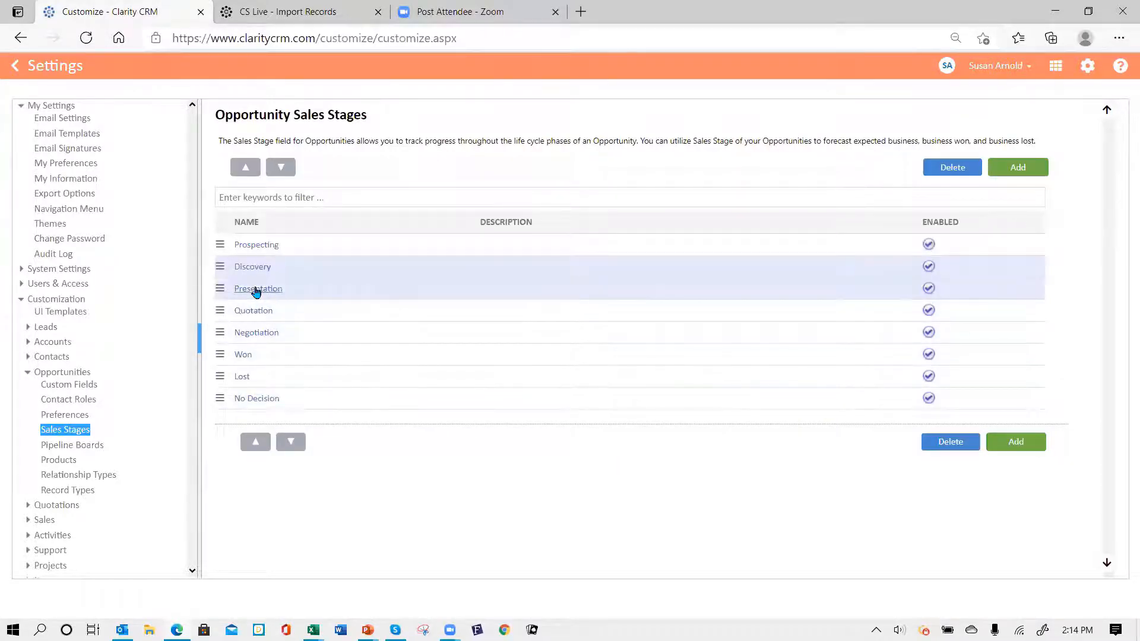
- Include the Presentation stage in the forecast and save it
click(255, 290)
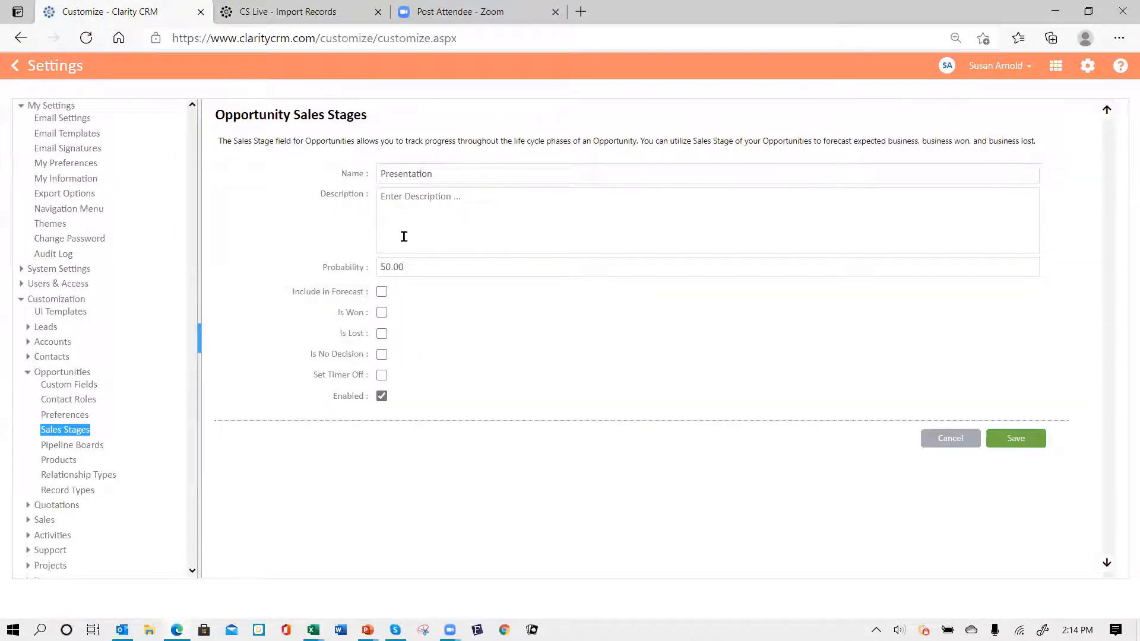
click(381, 291)
click(1012, 439)
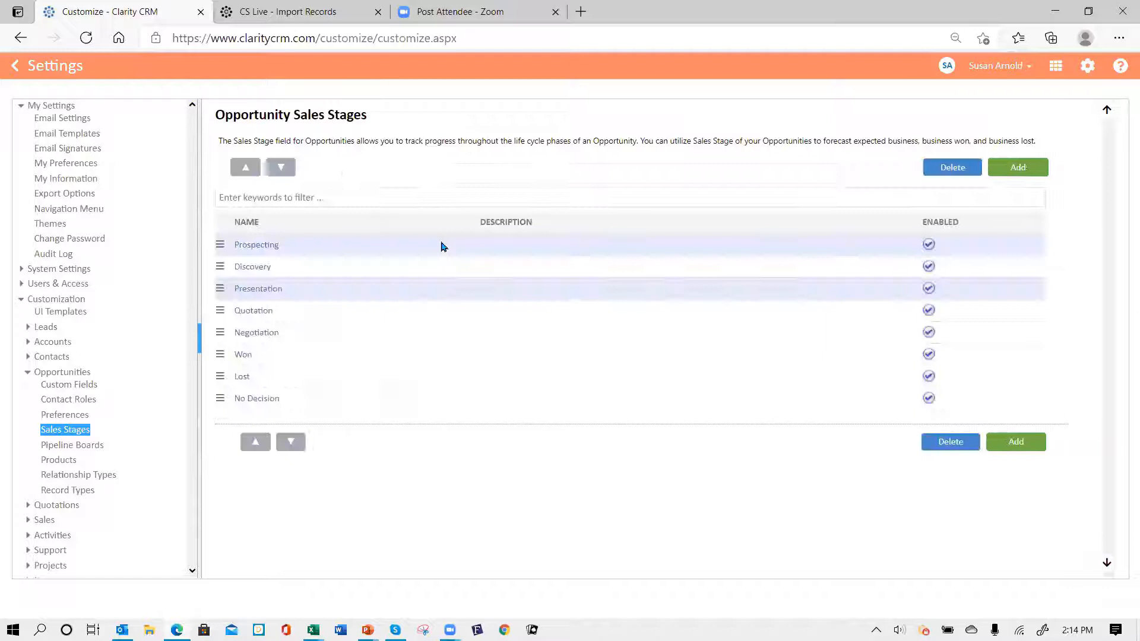
- Review and re-save the Quotation, Negotiation, Won and Lost stages unchanged
click(254, 311)
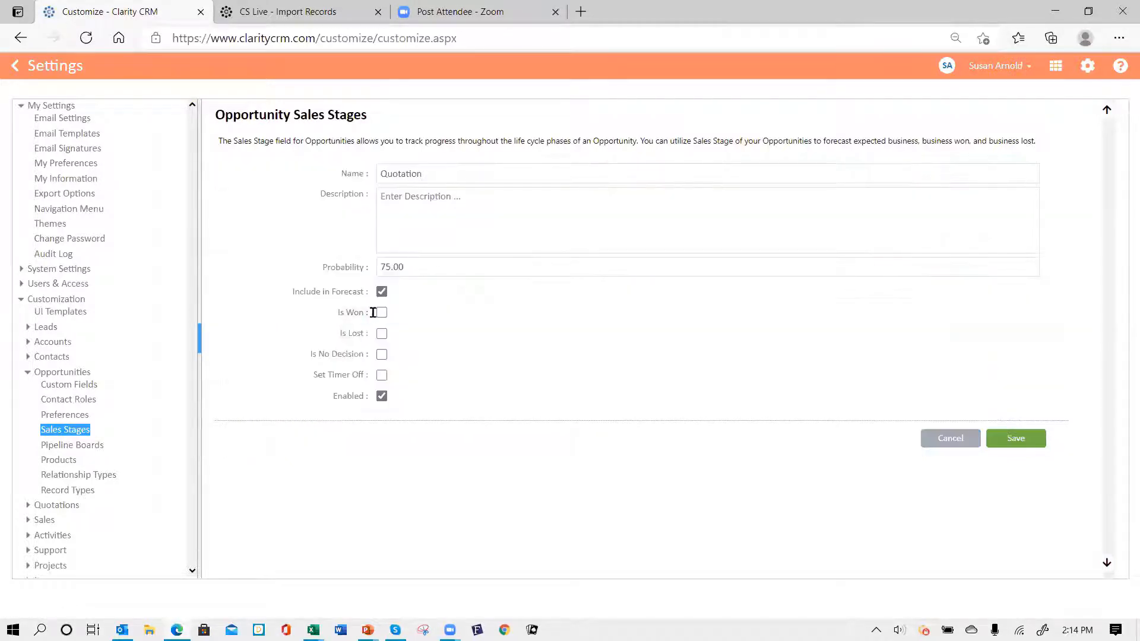
click(1026, 444)
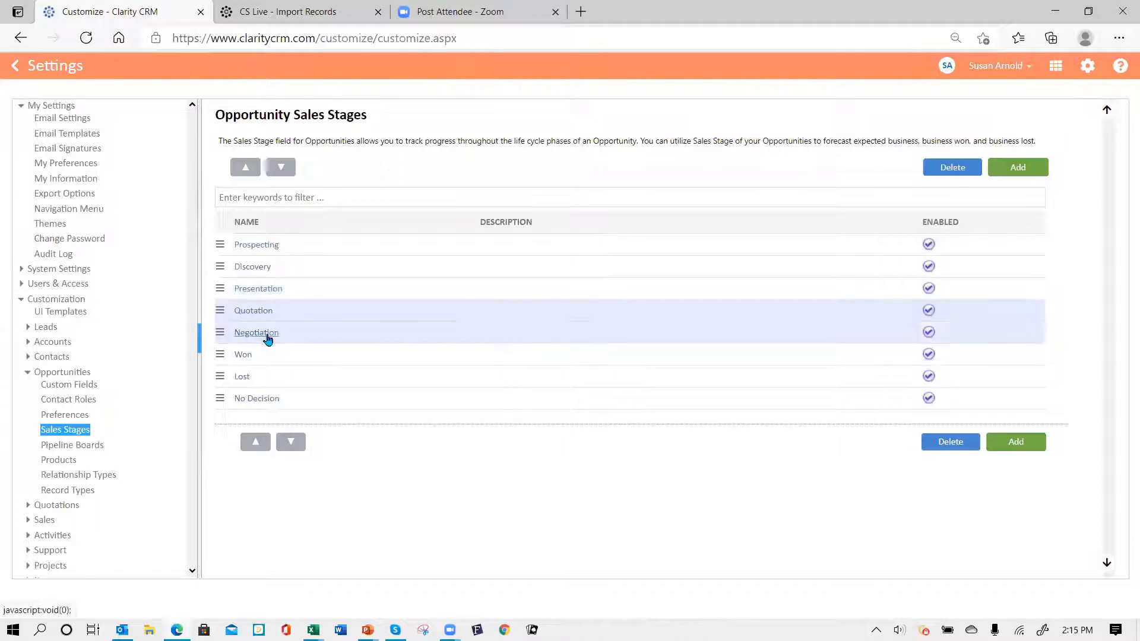
click(265, 333)
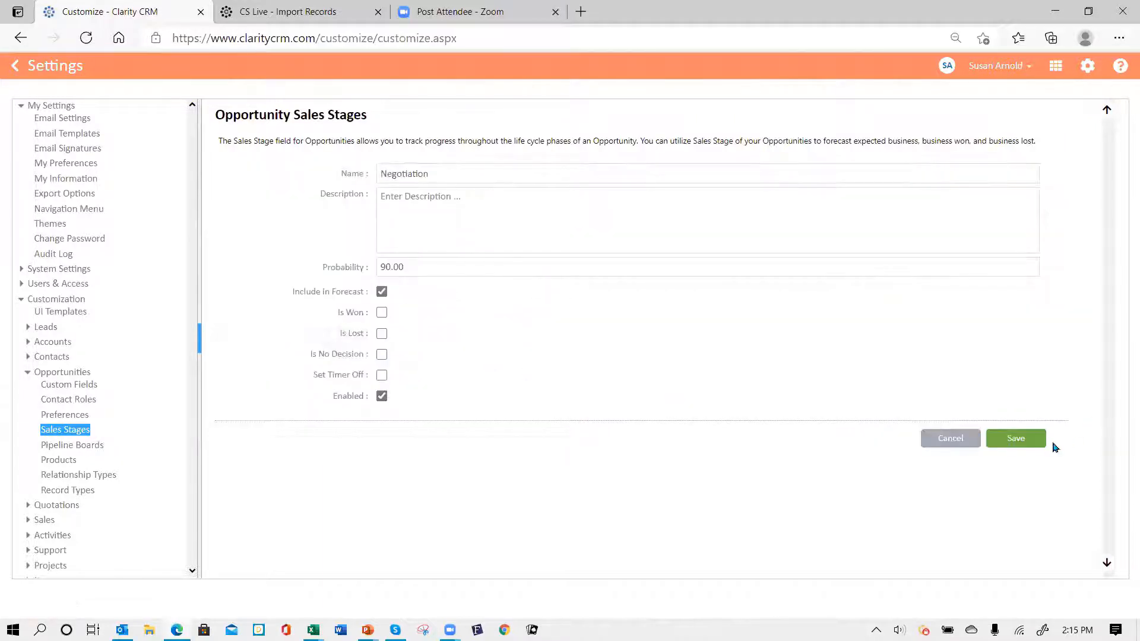
click(1015, 438)
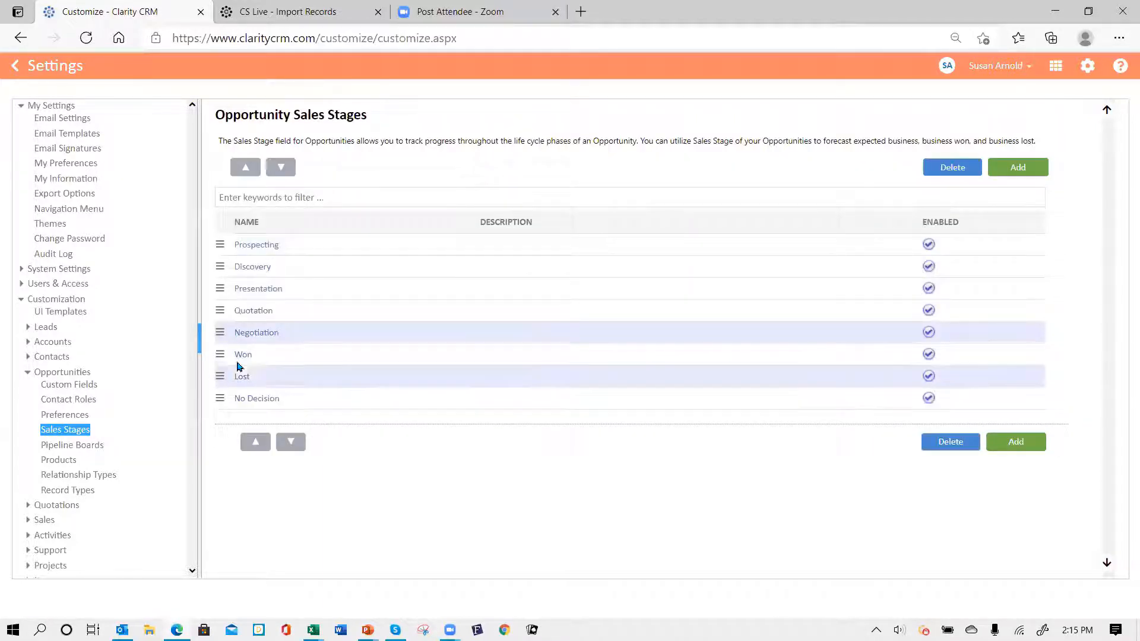
click(240, 356)
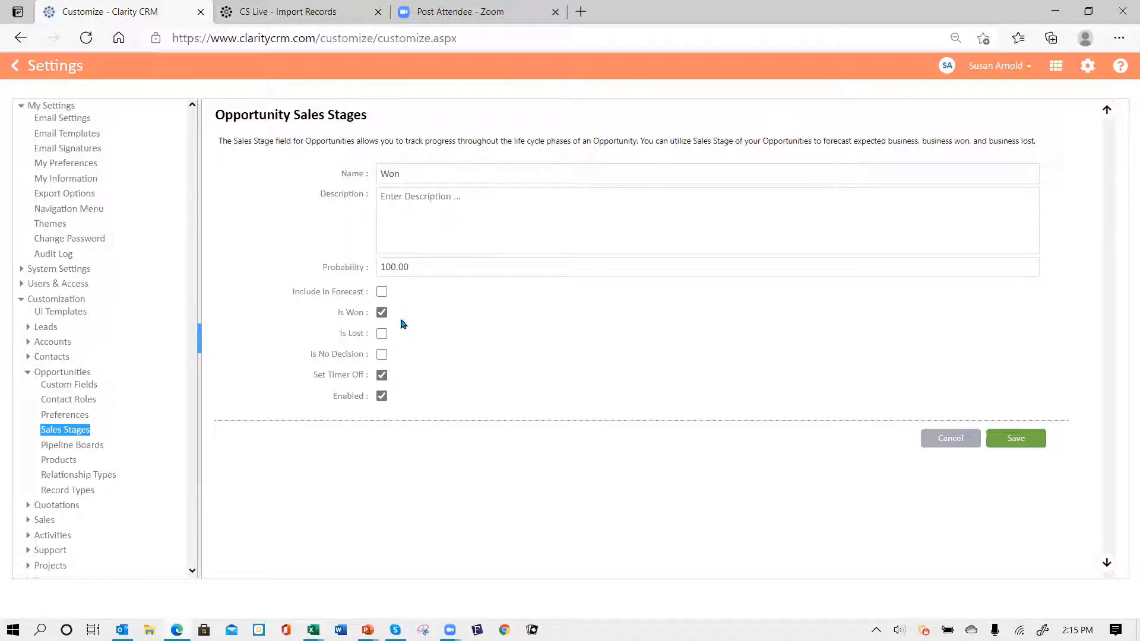
click(1017, 440)
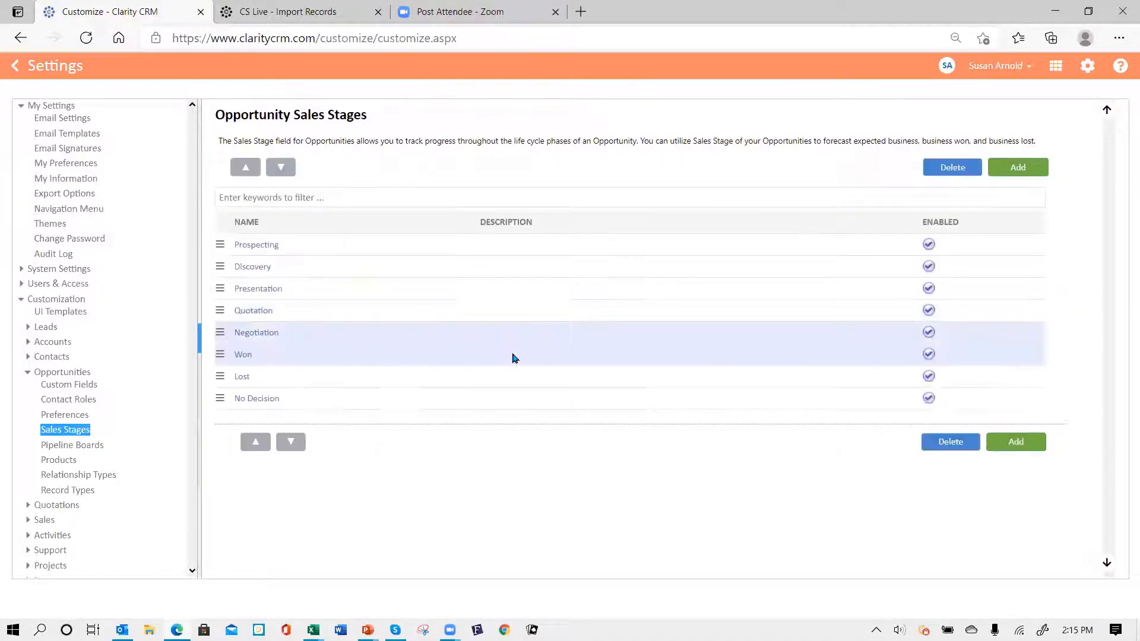
click(243, 377)
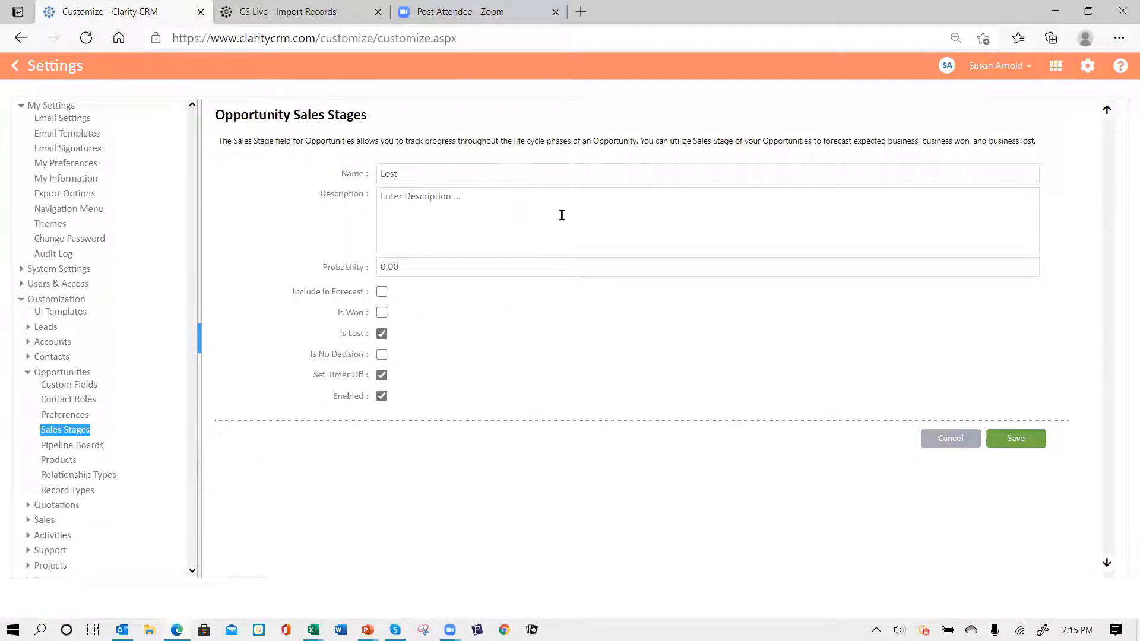
click(1017, 438)
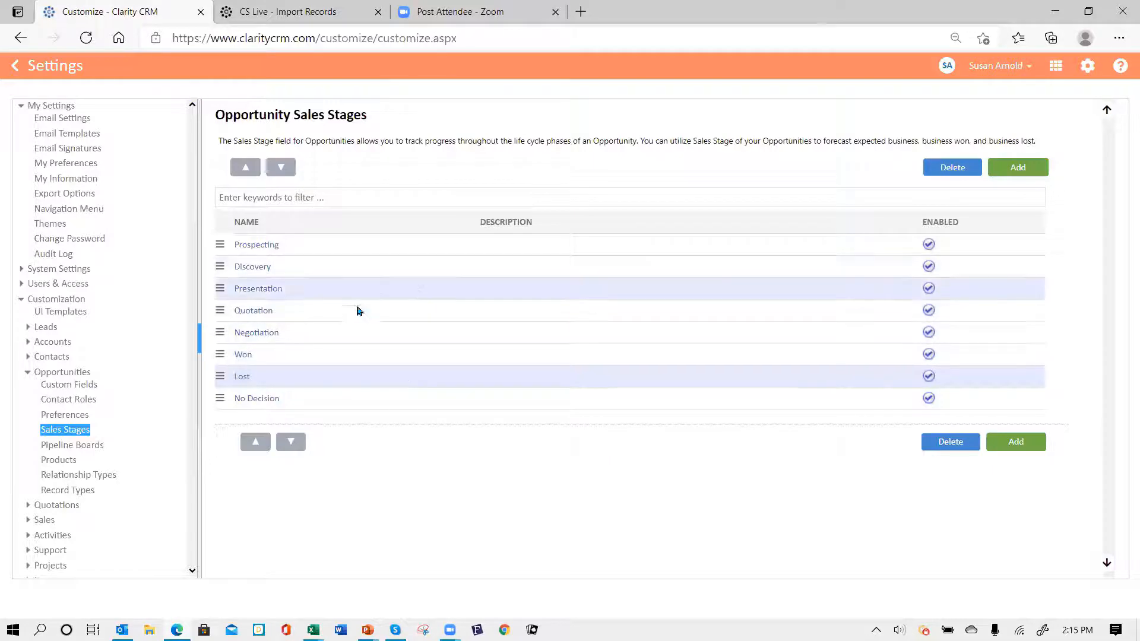
click(1028, 170)
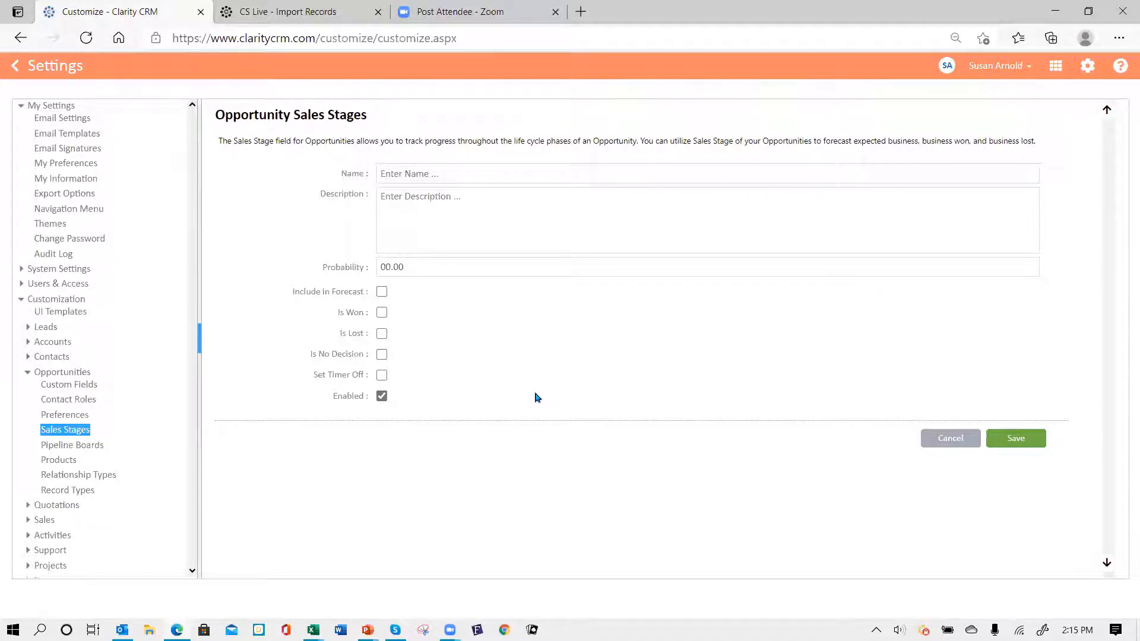
click(952, 439)
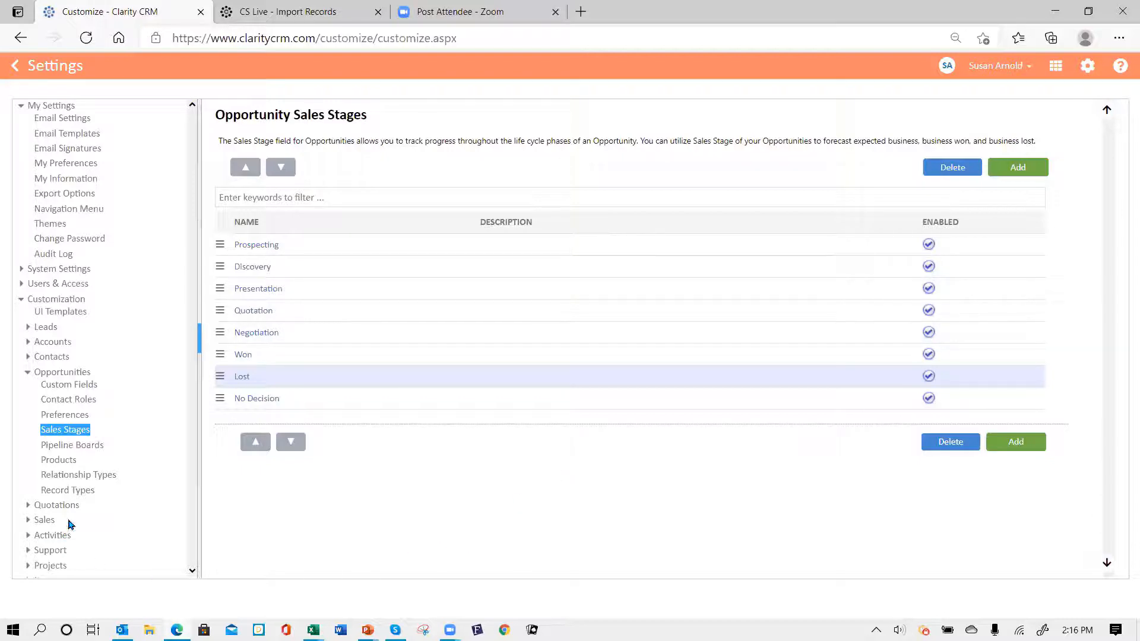
- Look over the opportunity Products list, then go to the empty Contact Roles page
click(66, 462)
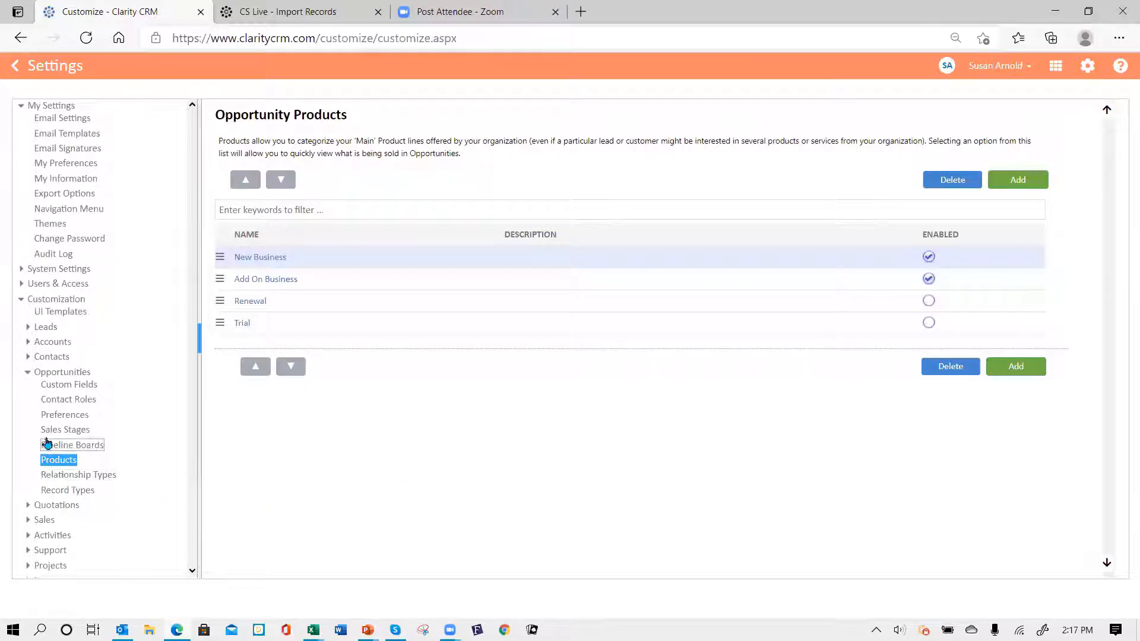
click(69, 401)
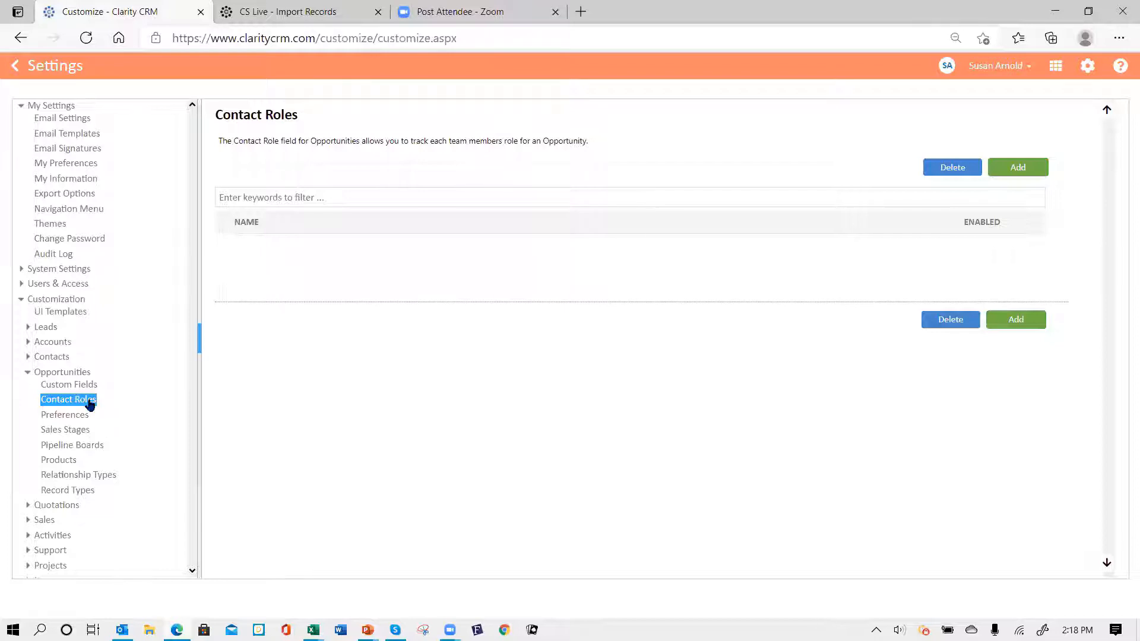
- Add three opportunity contact roles: Lead Sales Manager, Project Leader and Engineer
click(1017, 169)
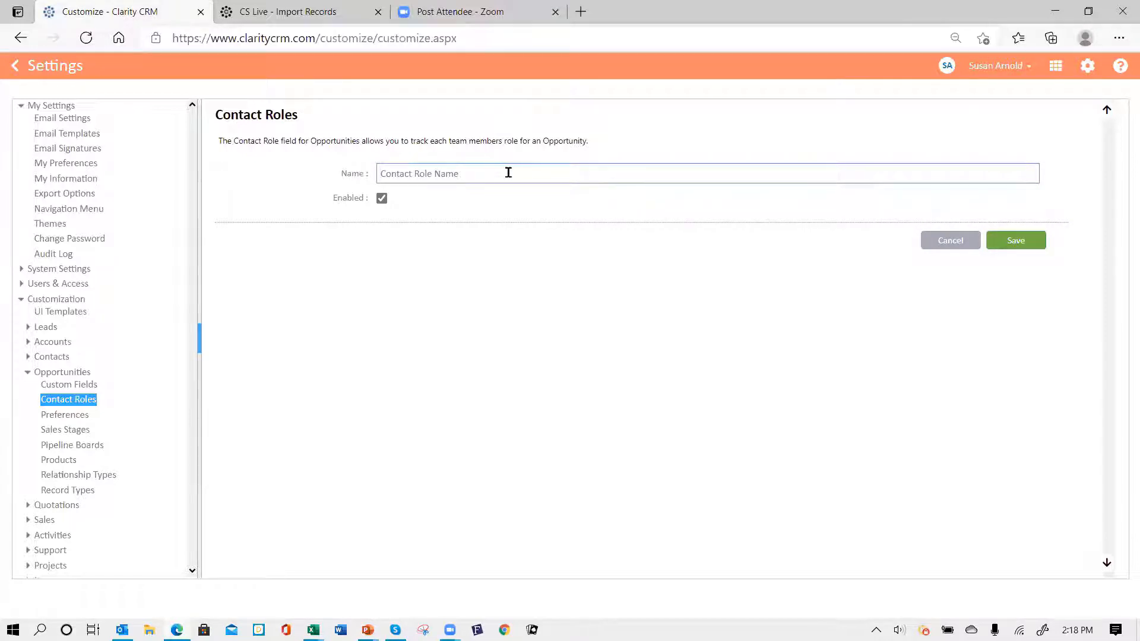
text(Lead Sales Manager)
click(1016, 240)
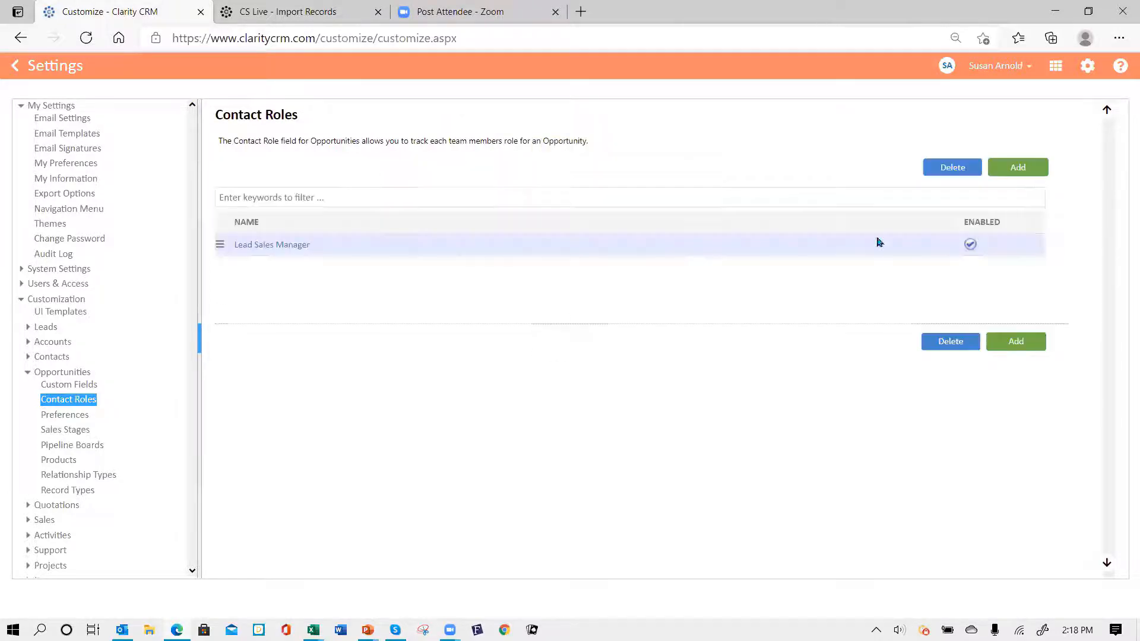
click(1030, 171)
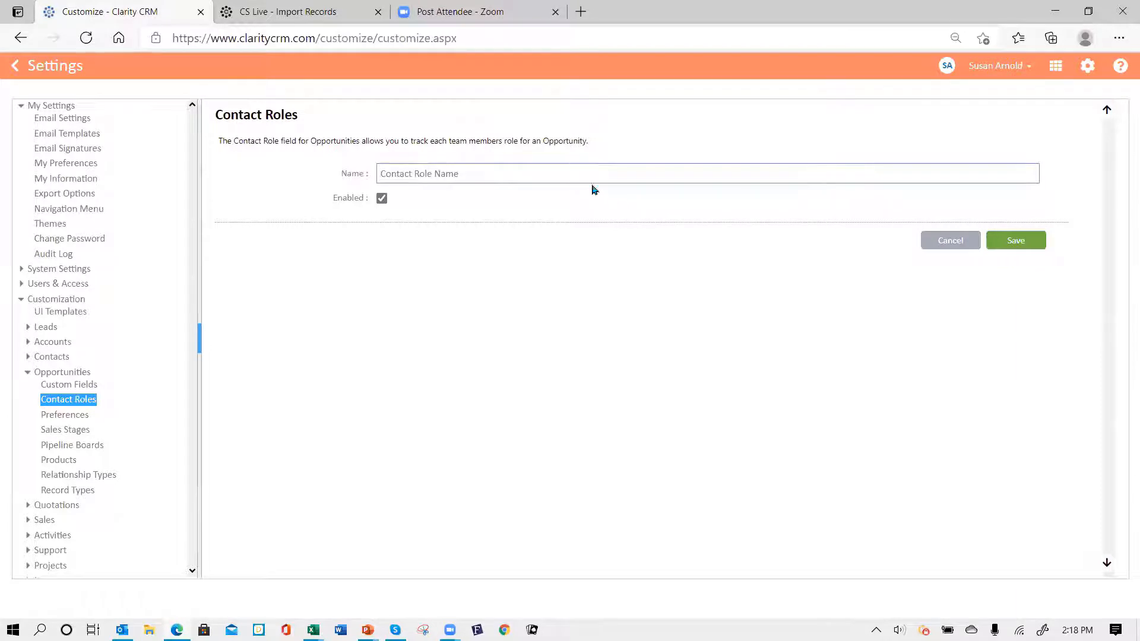
text(Project Leader)
click(1016, 242)
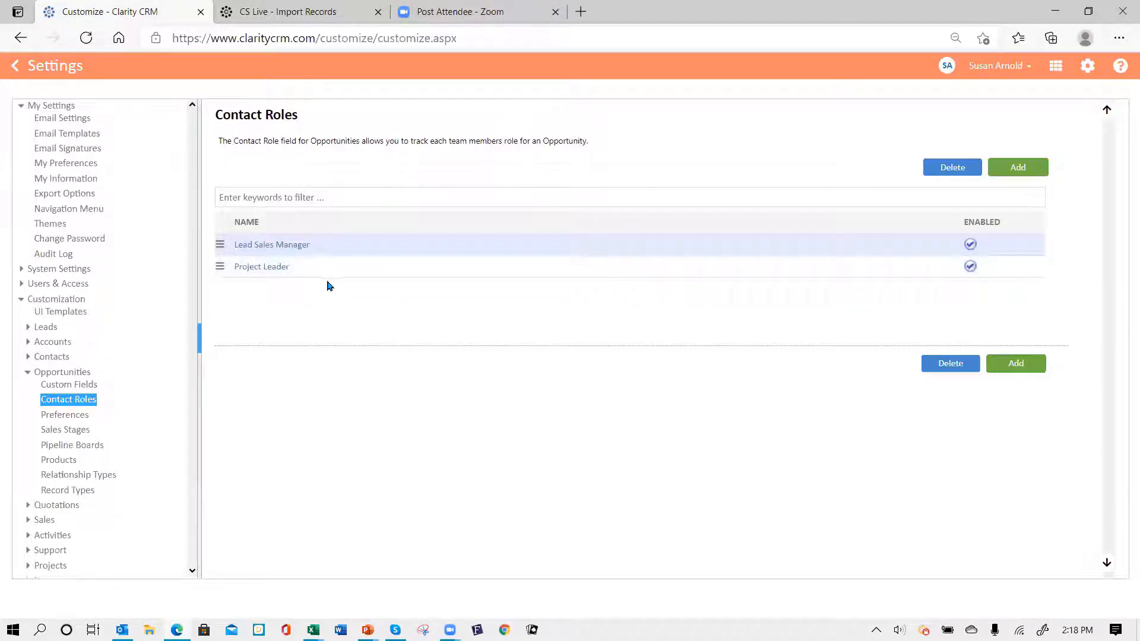
click(1020, 169)
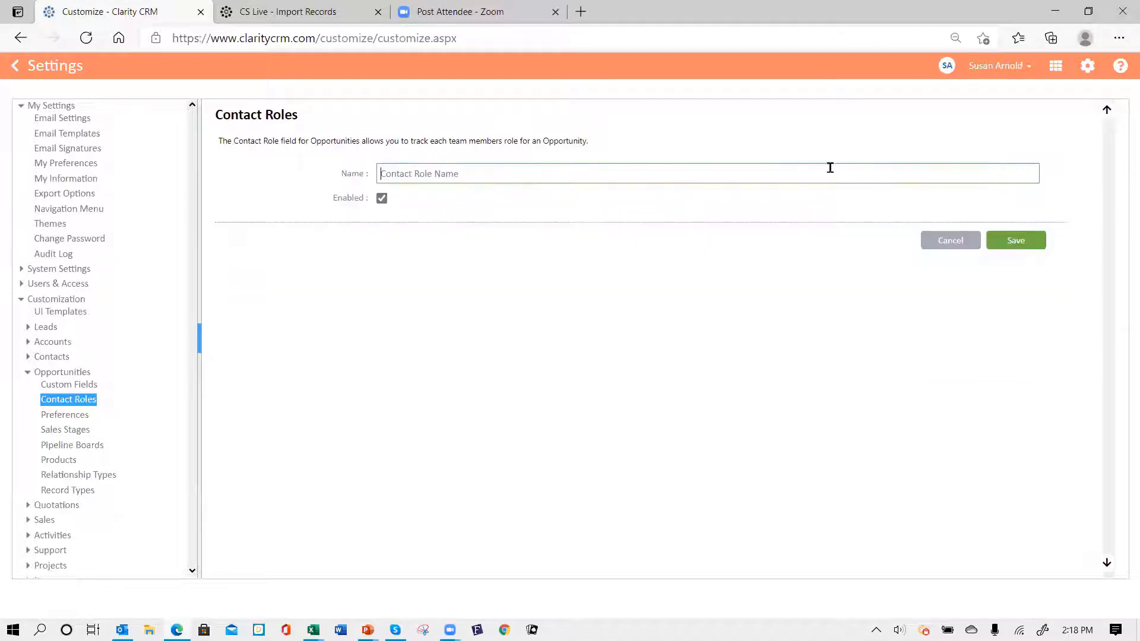
text(Engineer)
click(1006, 246)
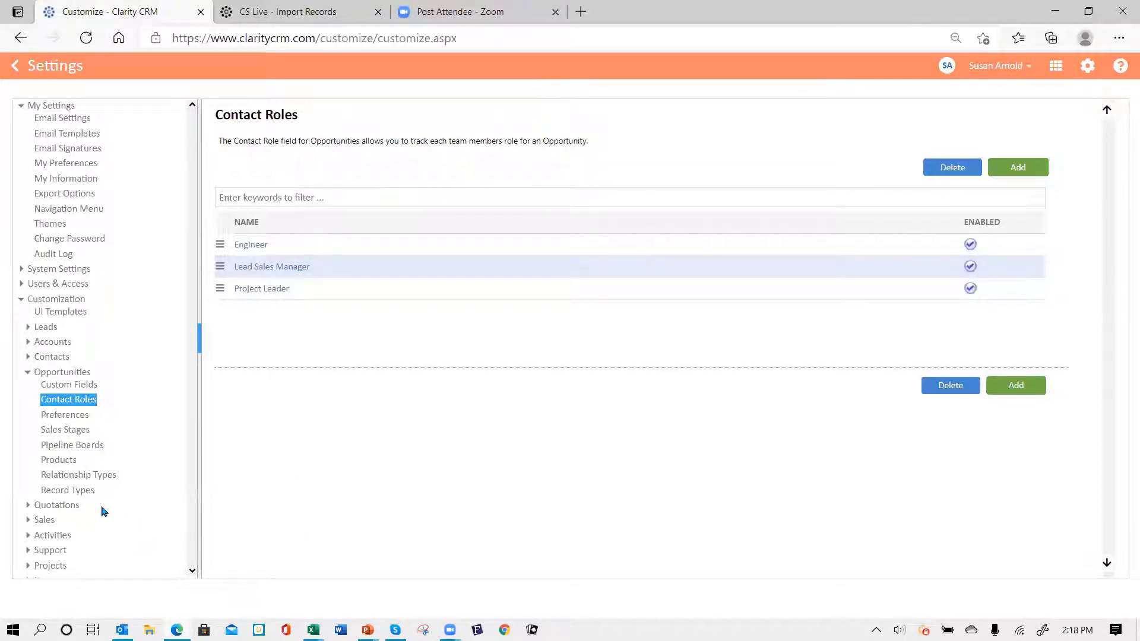
- Review the opportunity Custom Fields, Sales Stages, Products and Contact Roles settings, then open the Opportunity UI Template
click(82, 386)
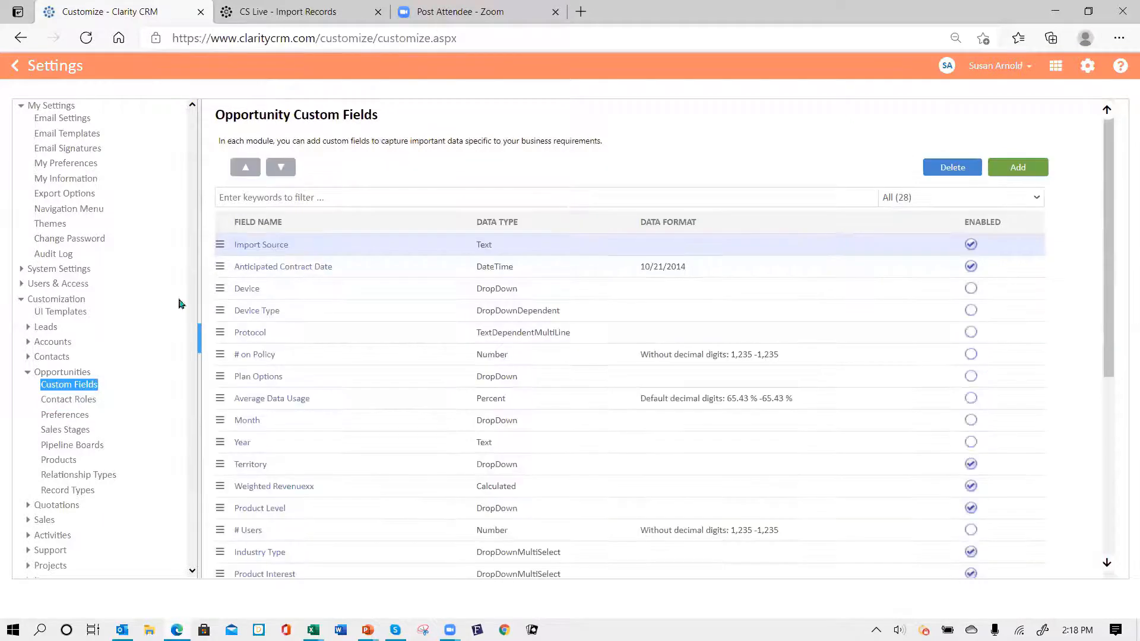
click(66, 431)
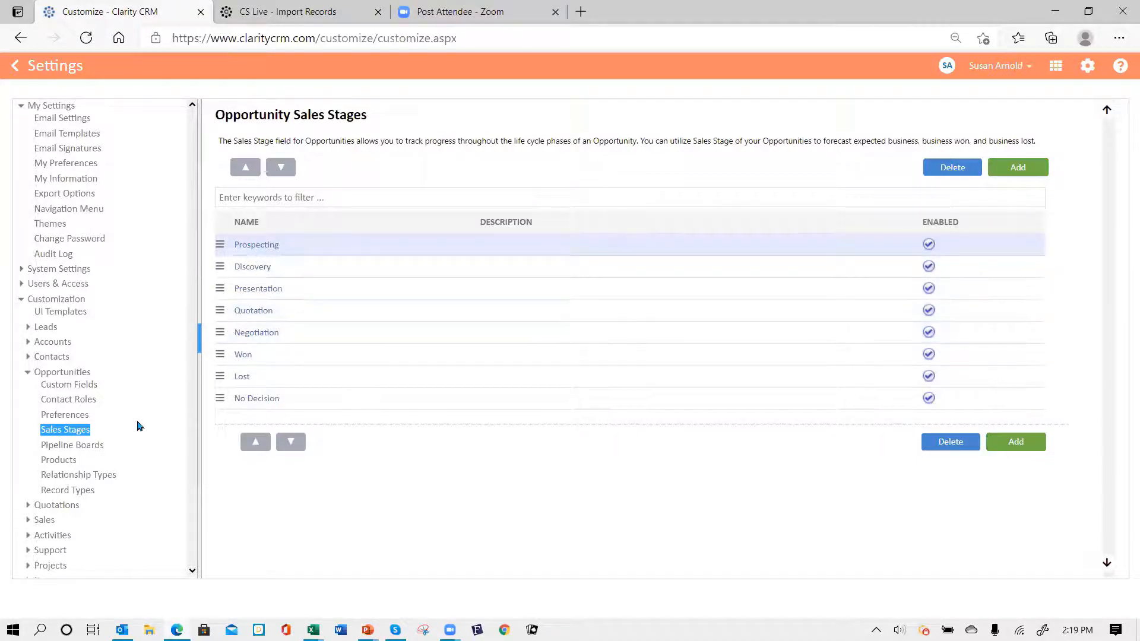
click(65, 463)
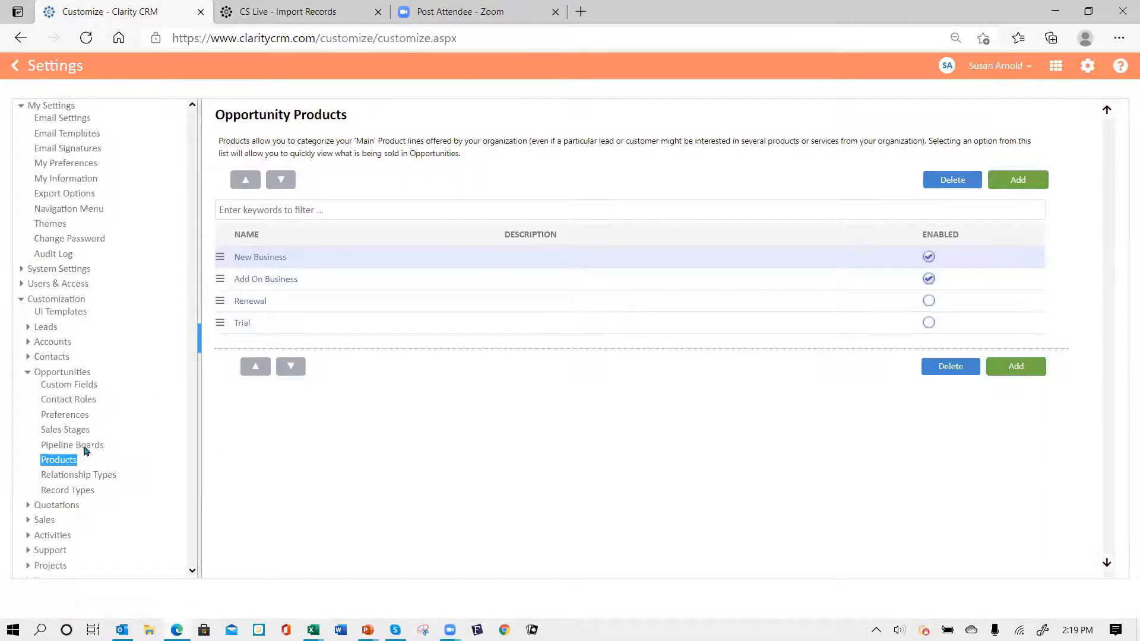
click(81, 402)
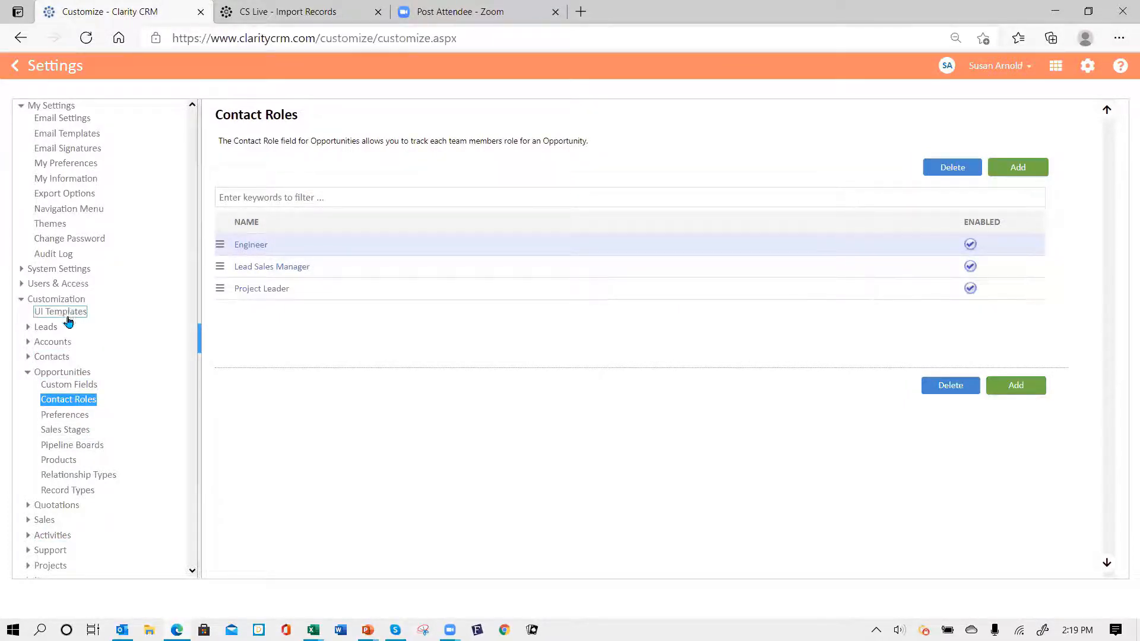
click(64, 384)
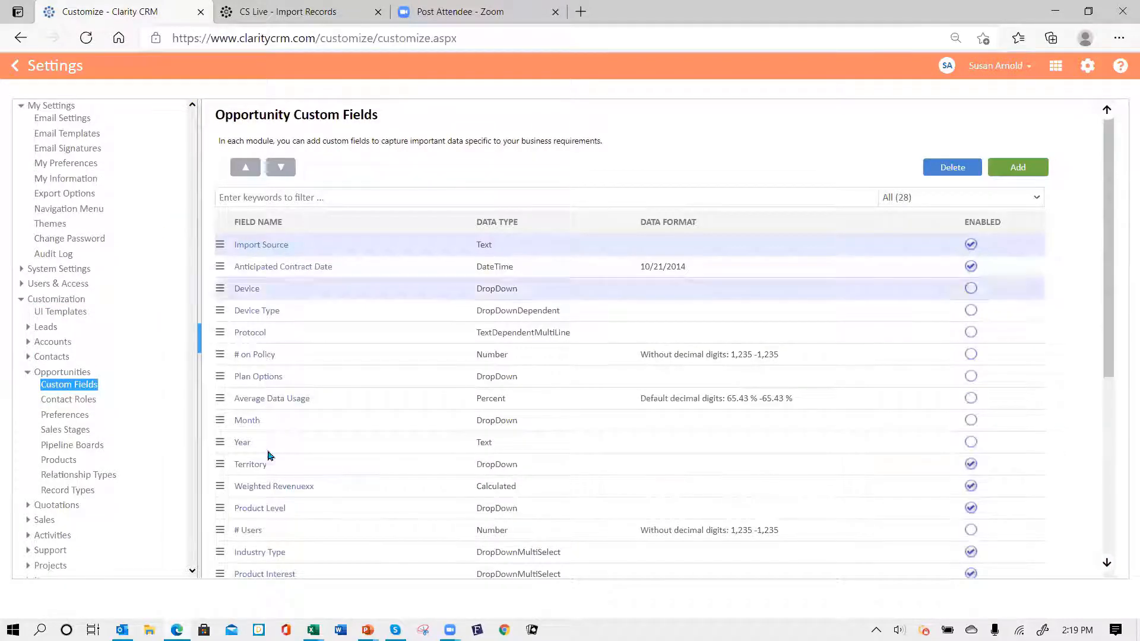
click(71, 313)
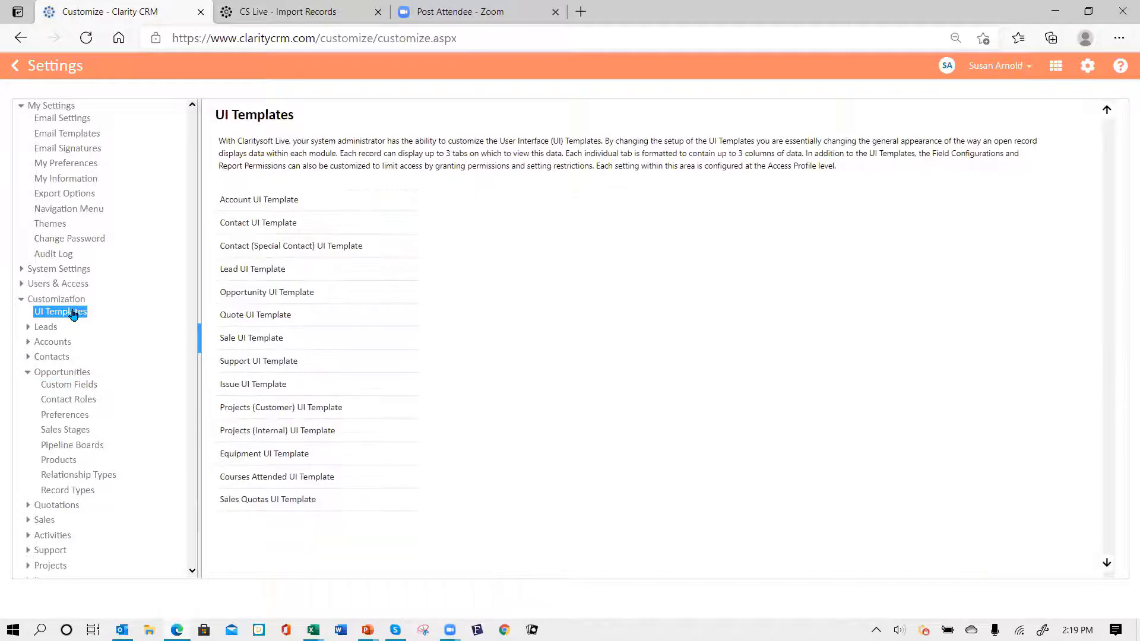
click(277, 293)
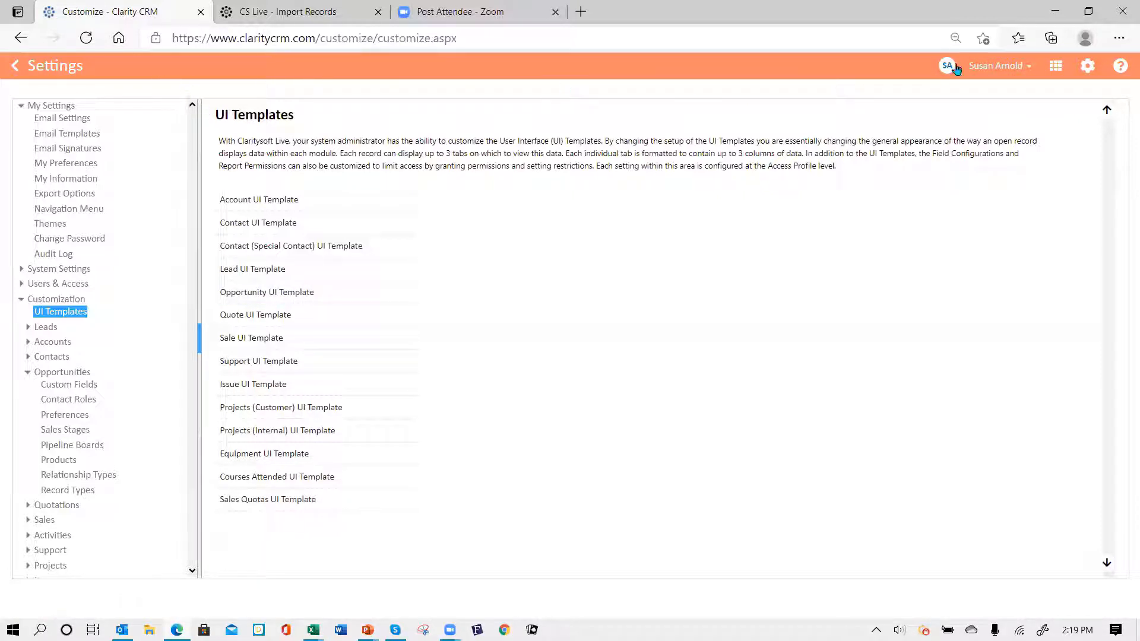
- Log out, then sign back in with the user name and account password
click(1016, 67)
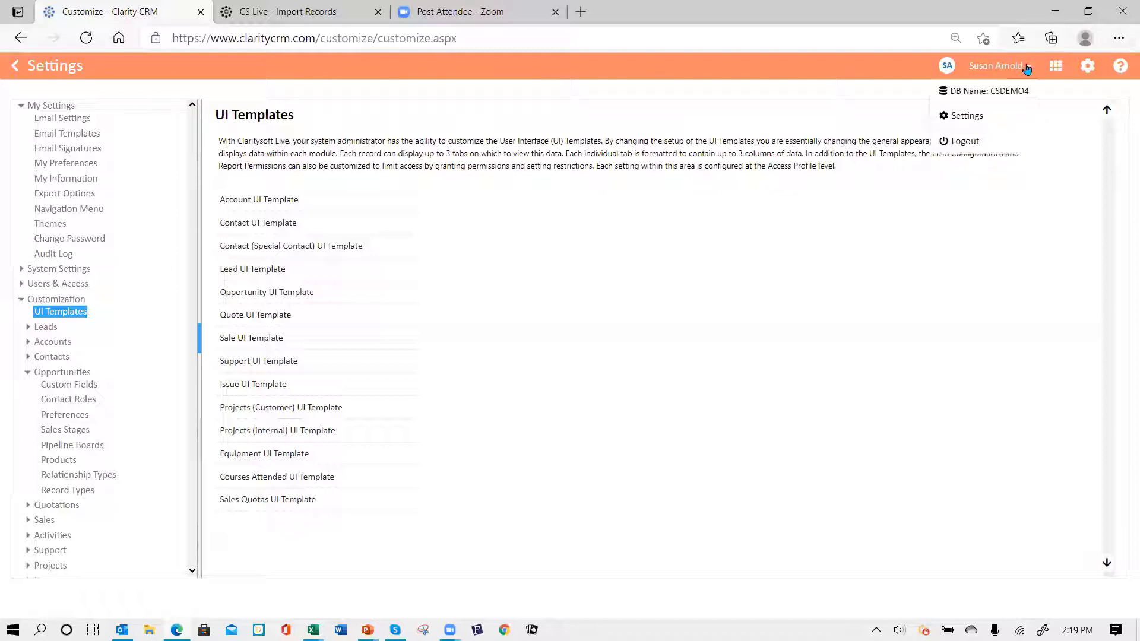
click(963, 142)
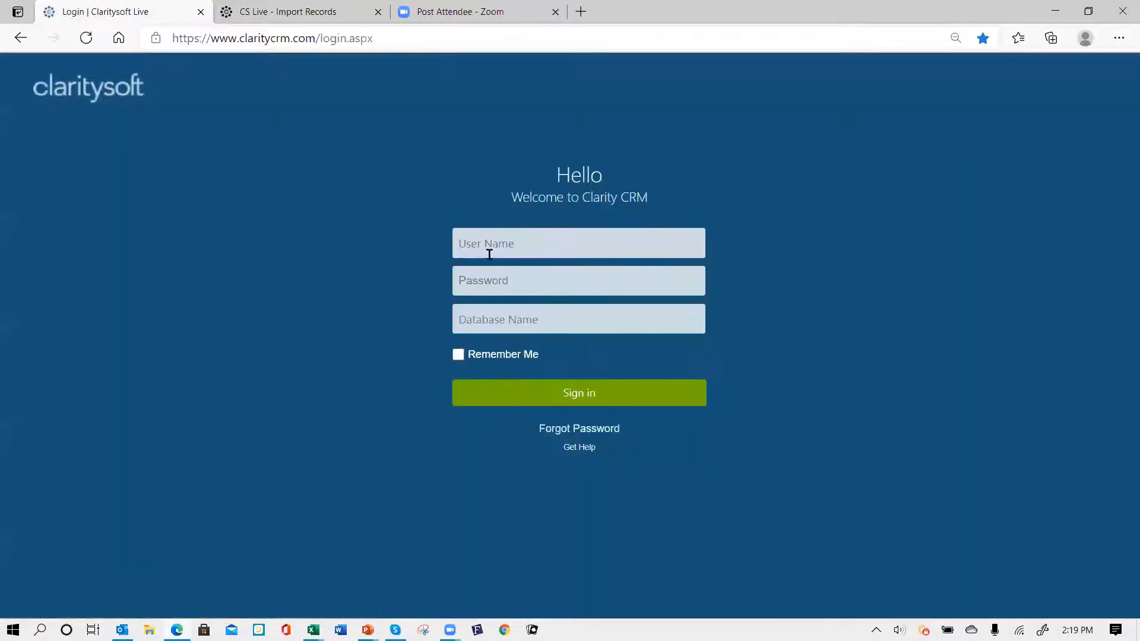
click(495, 252)
text(susan)
key(Tab)
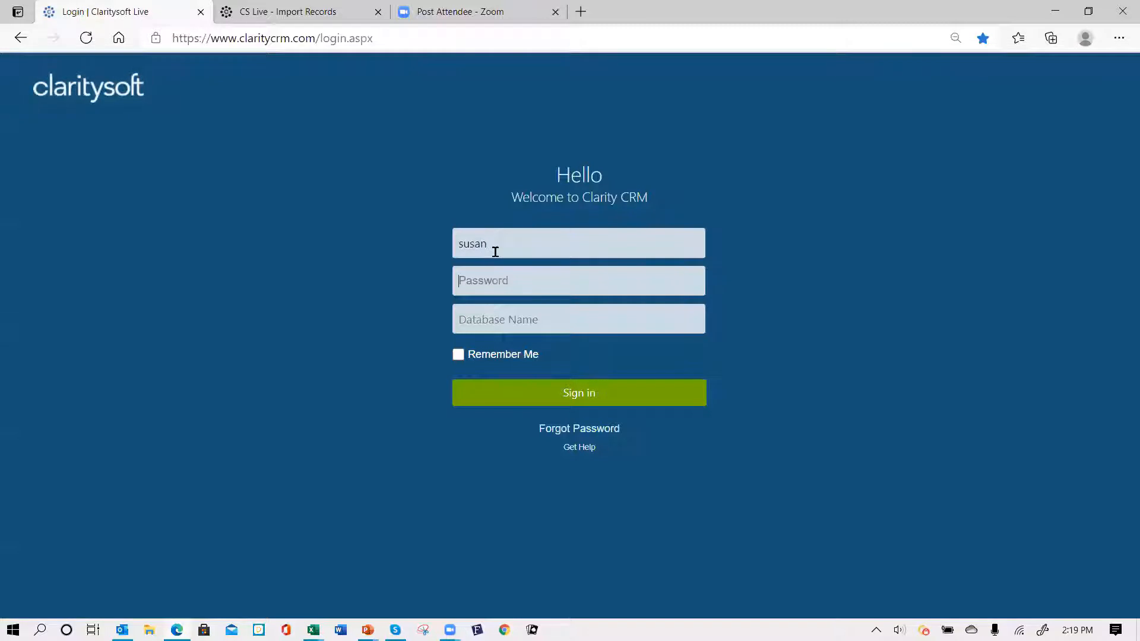
text(••)
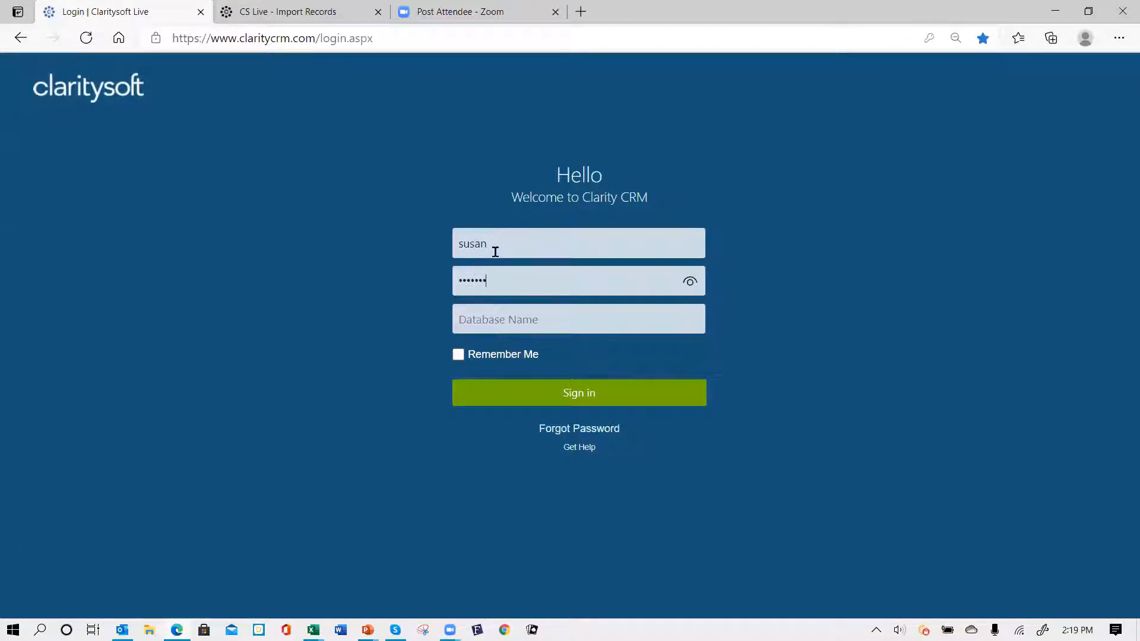
text(csdemo4)
key(Return)
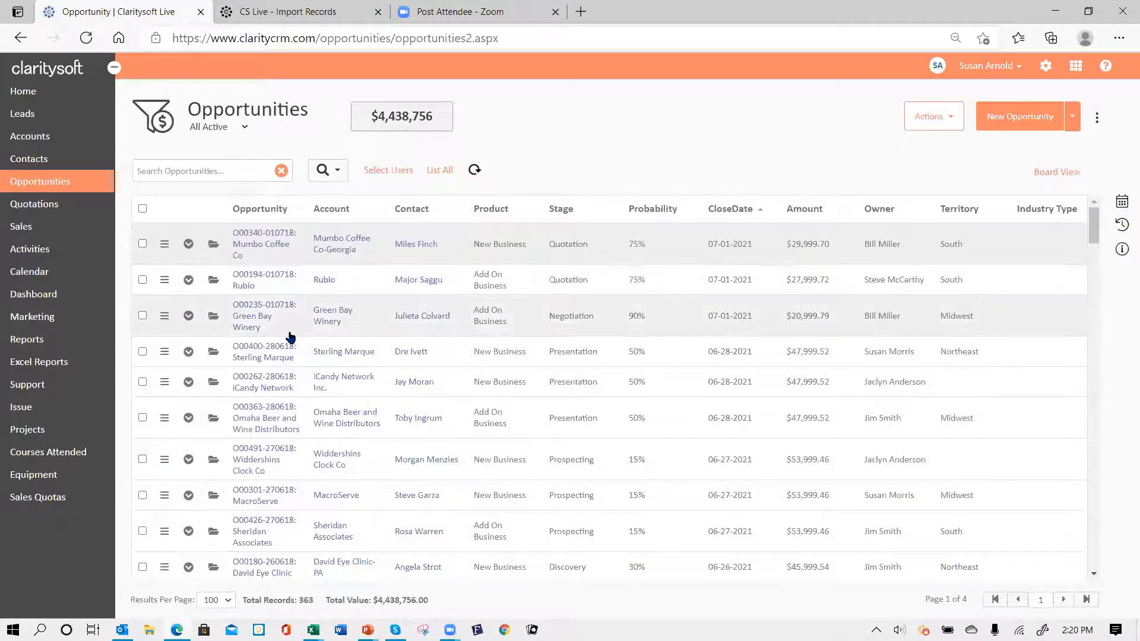
- Open the Mumbo Coffee Co opportunity and view its Contact Roles
click(214, 246)
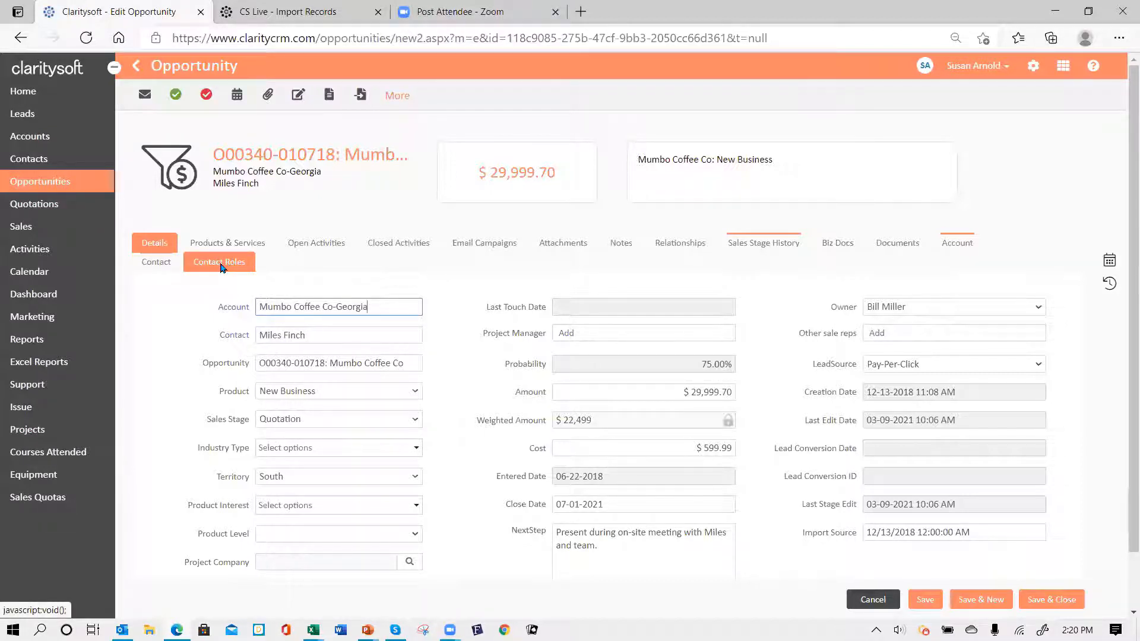
click(221, 267)
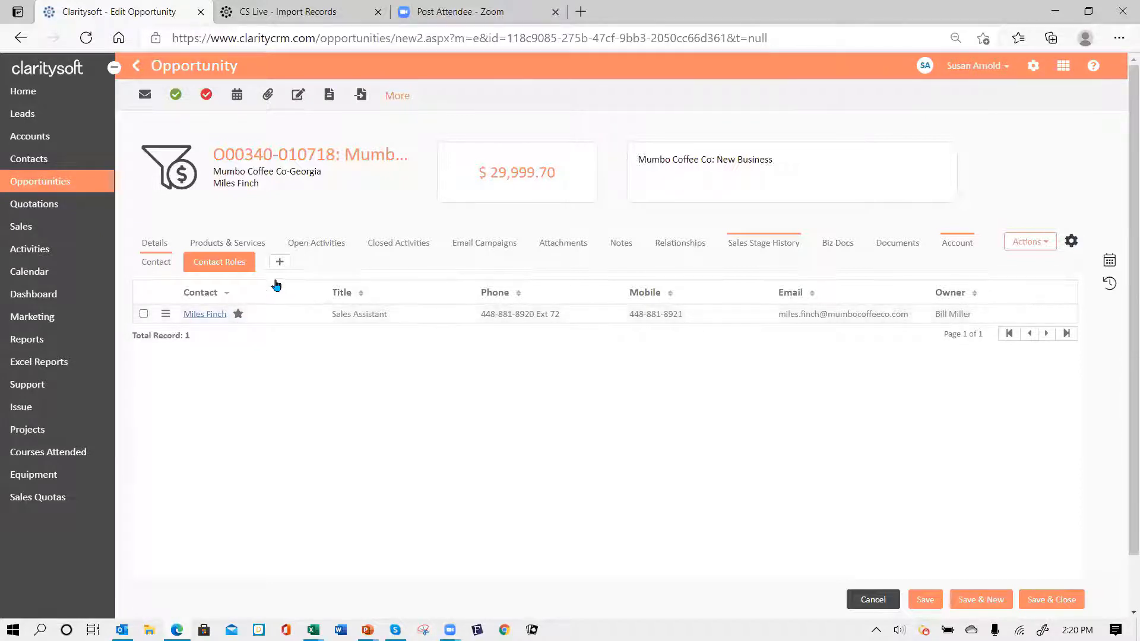
- Add an ADESA, Inc. contact to the opportunity with the Project Leader role
click(278, 267)
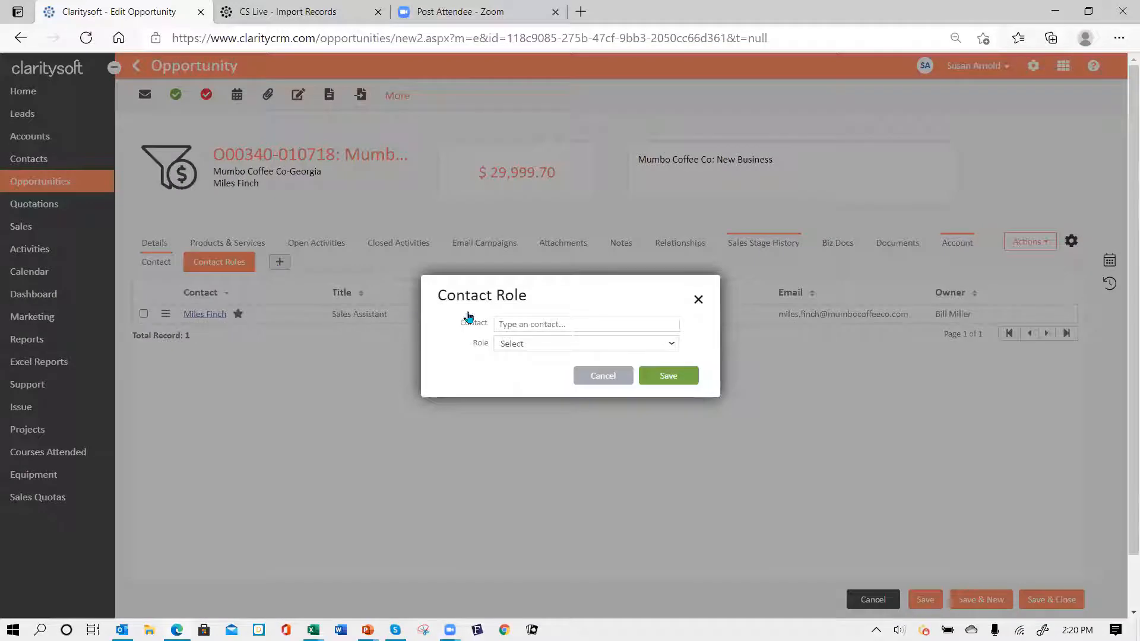
click(519, 323)
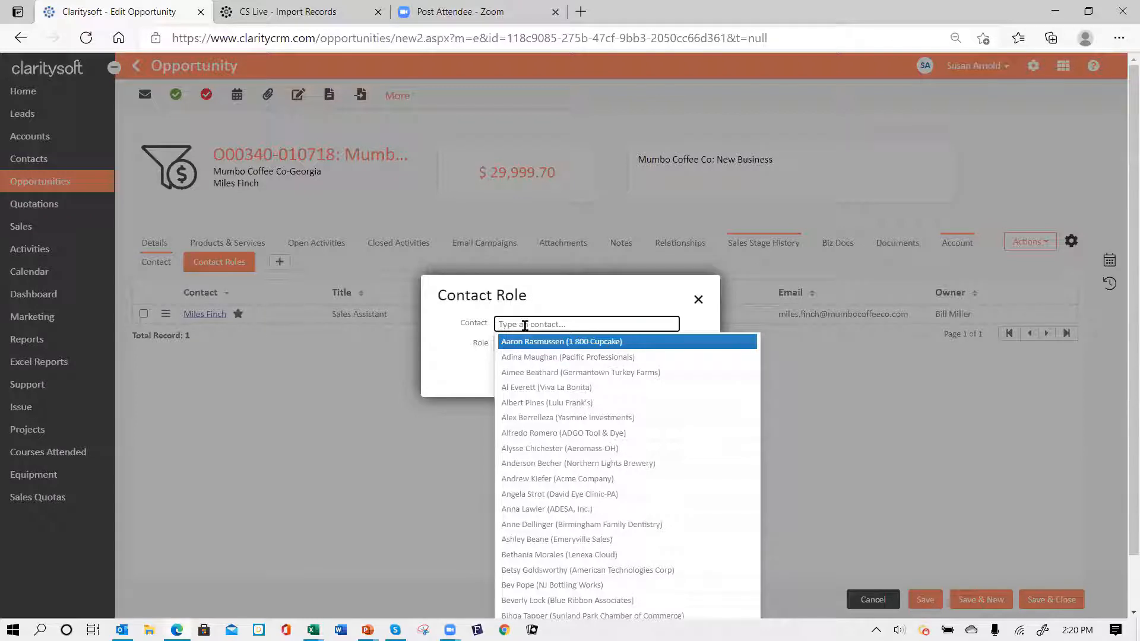
text(ann)
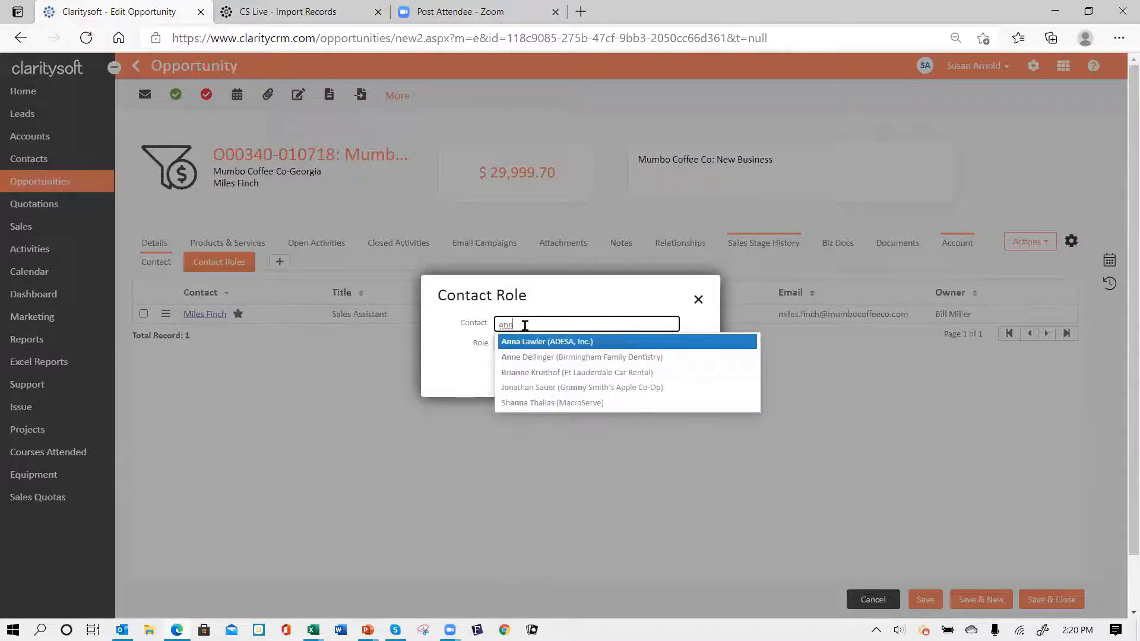
click(533, 342)
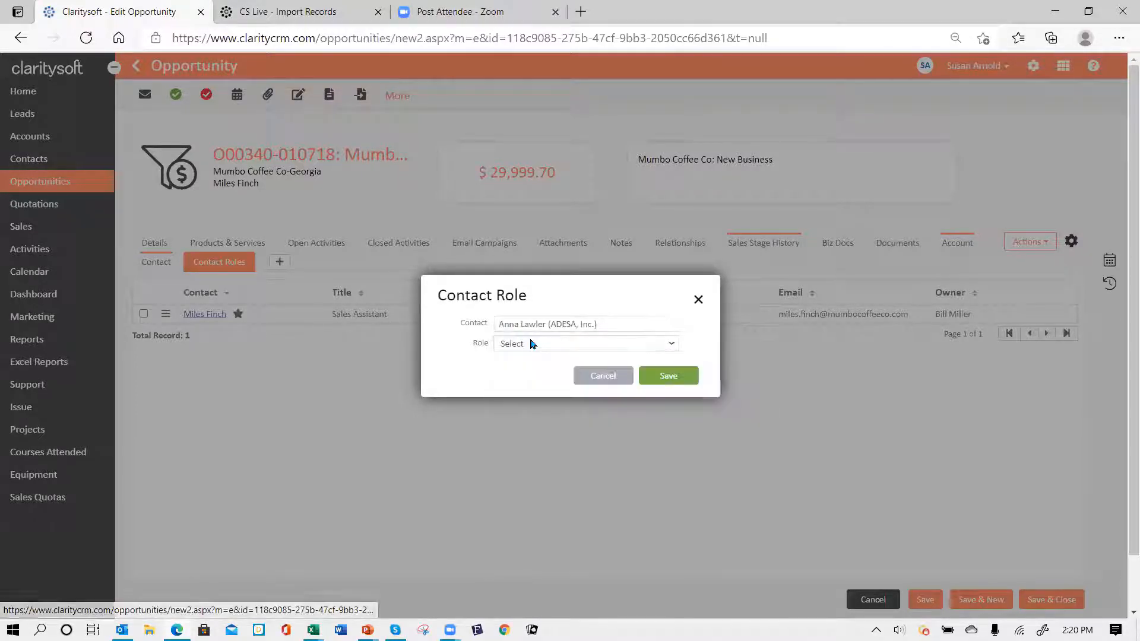
click(533, 344)
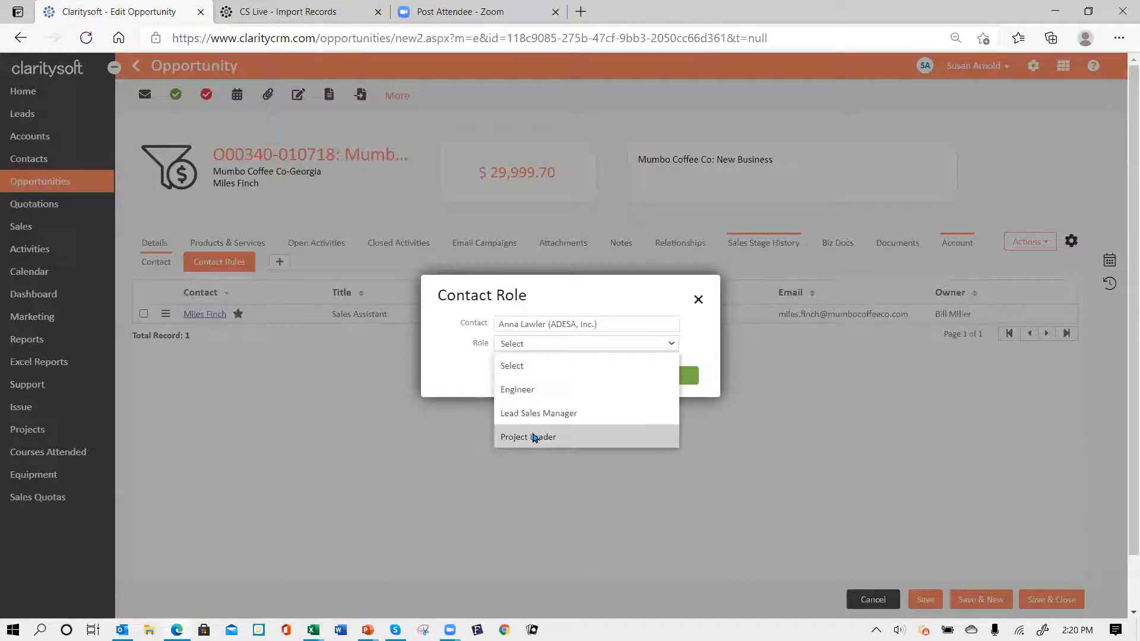
click(535, 437)
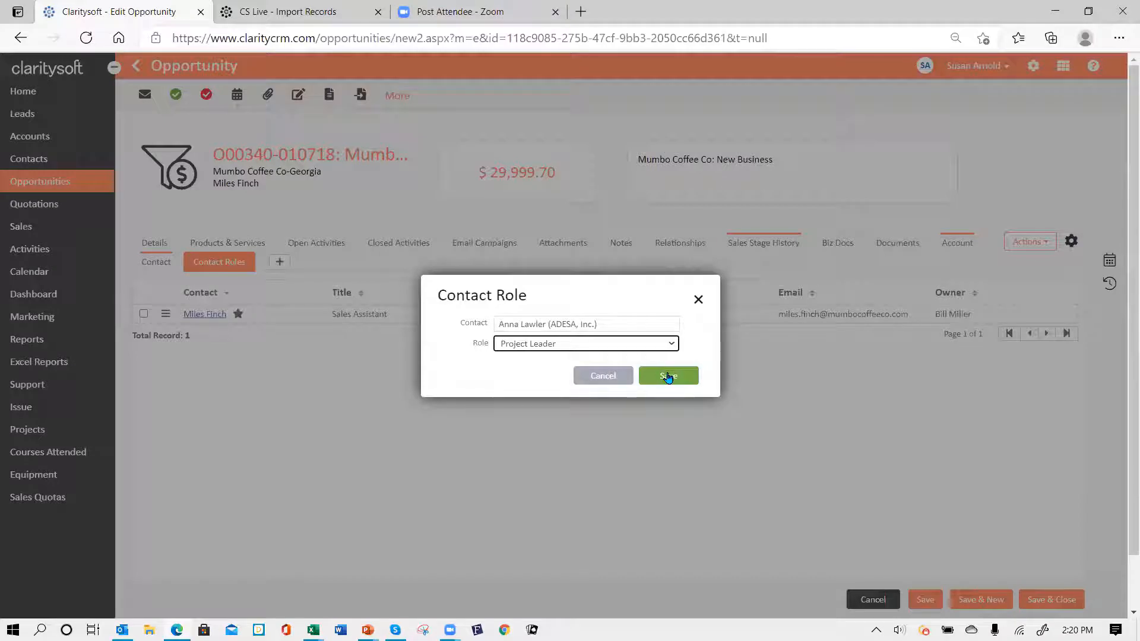
click(665, 376)
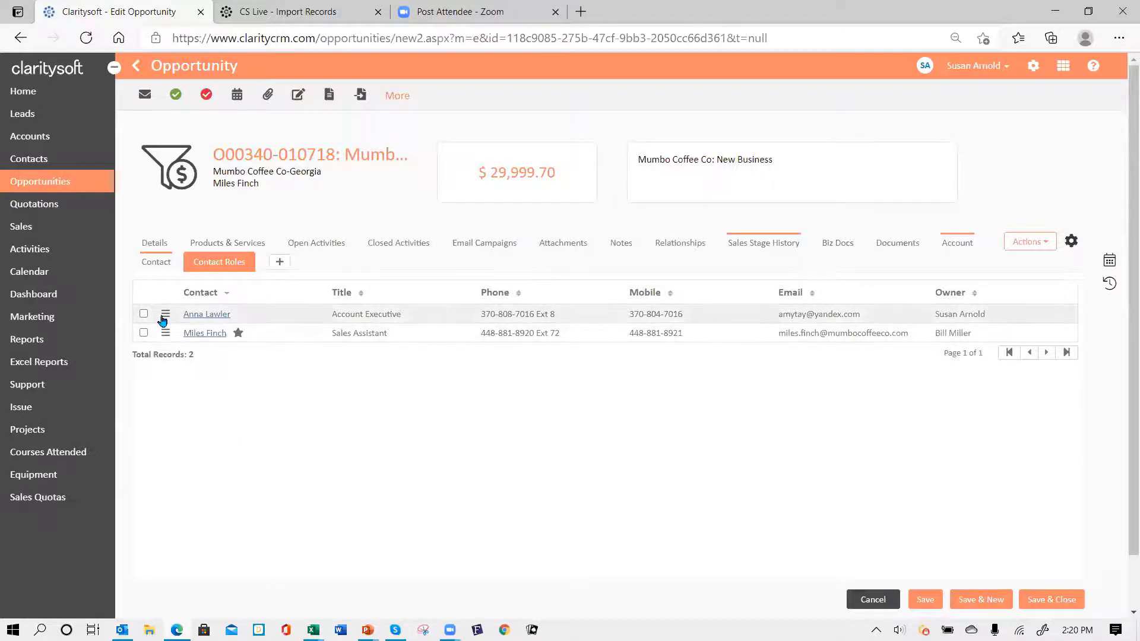
click(164, 318)
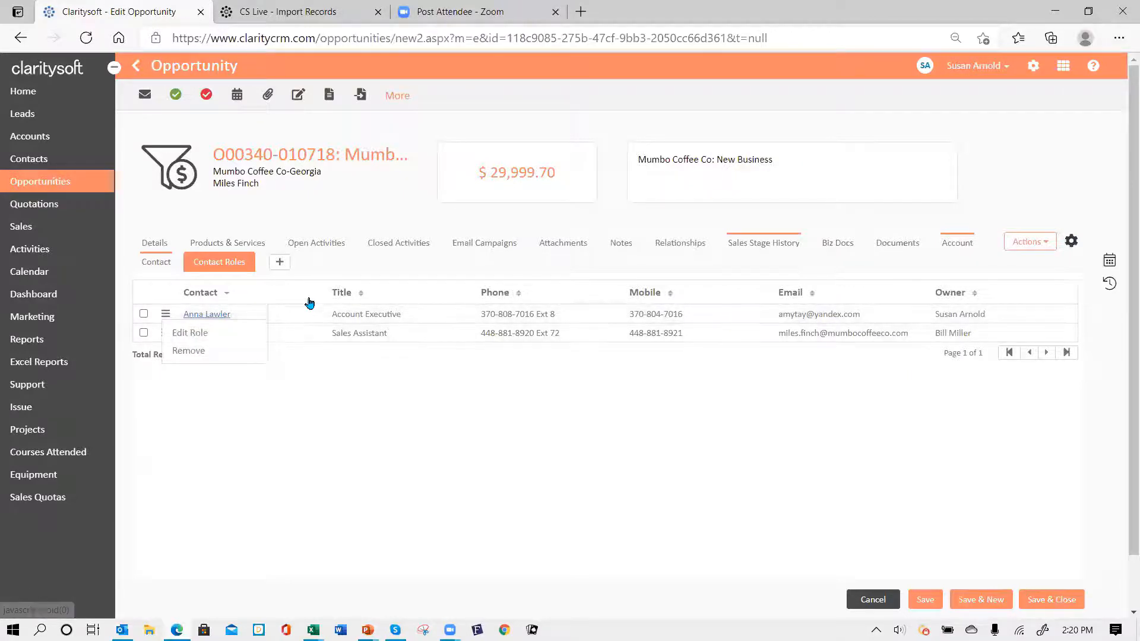
click(305, 302)
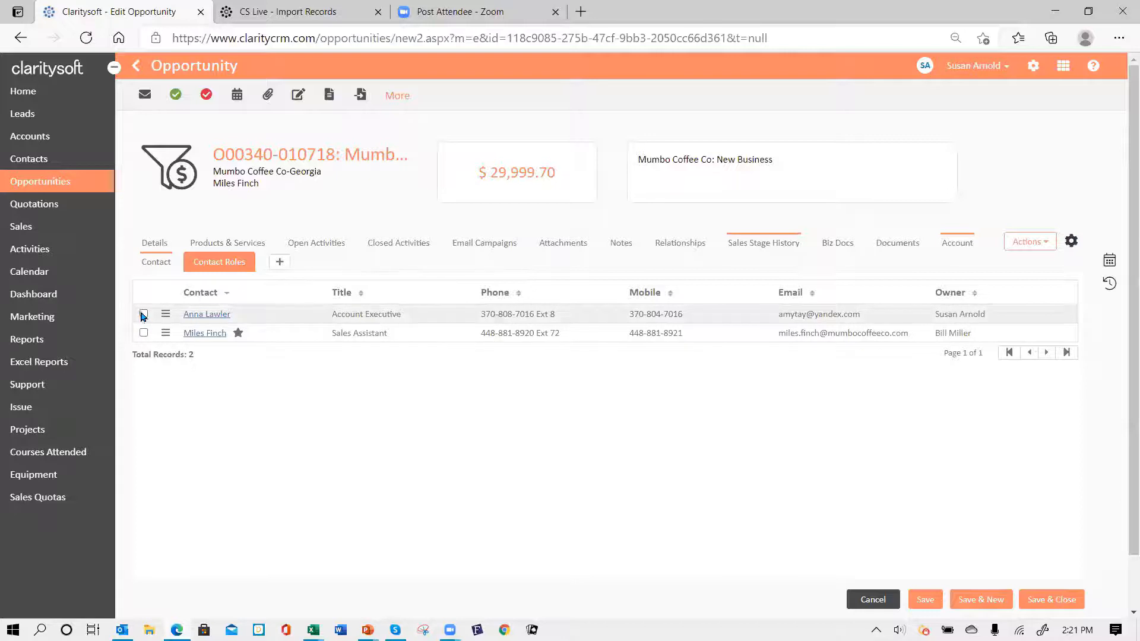
click(143, 315)
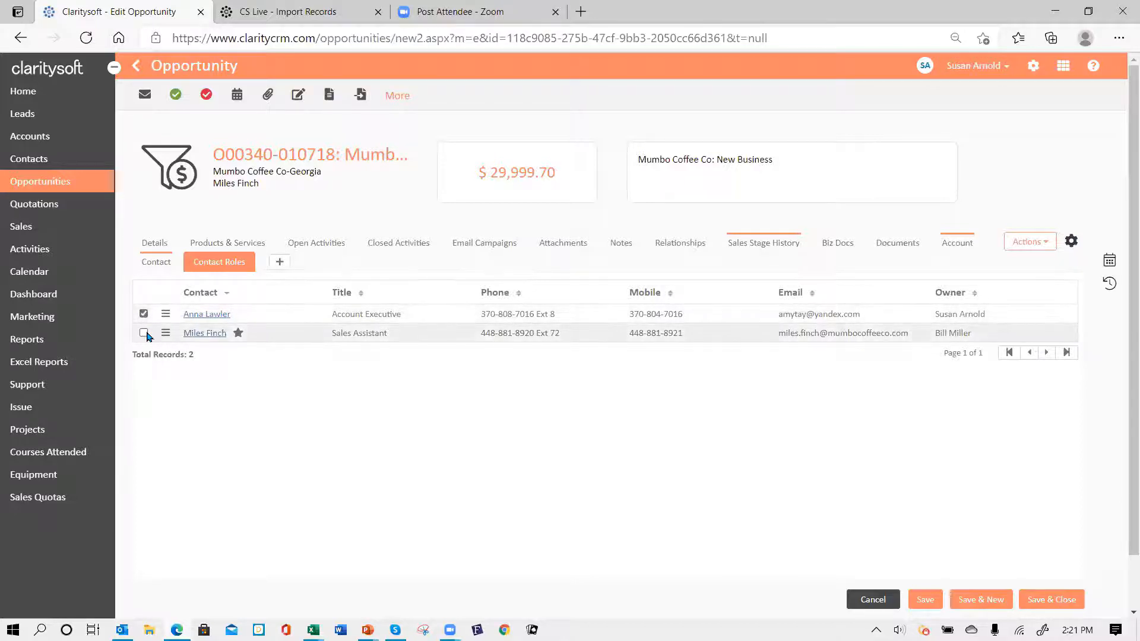
click(144, 333)
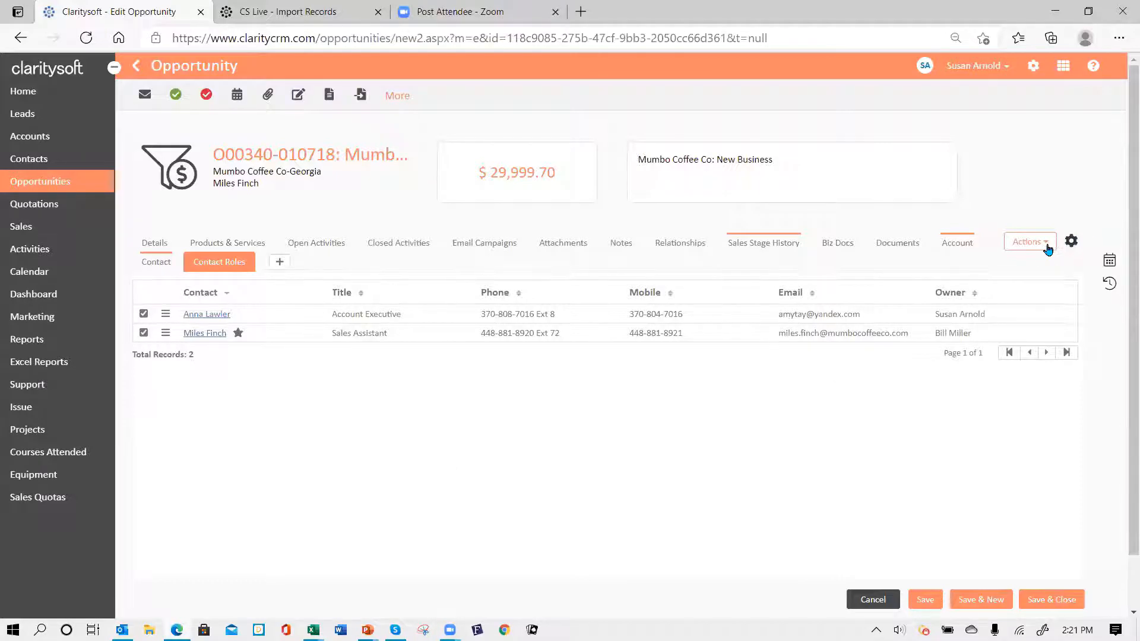
click(1045, 248)
click(1027, 266)
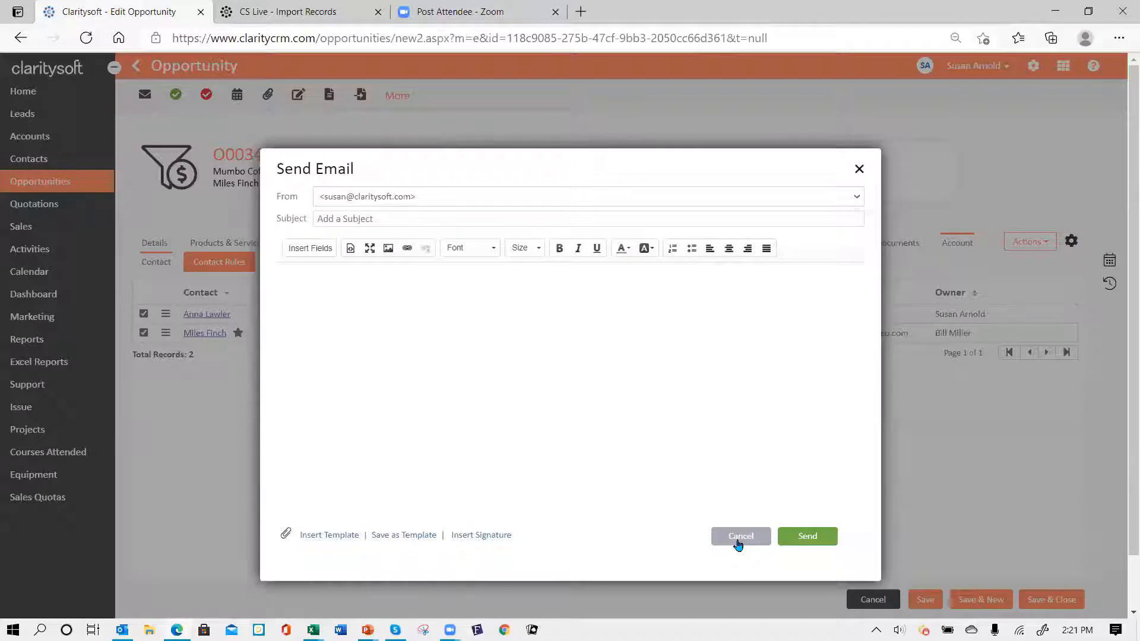
click(739, 536)
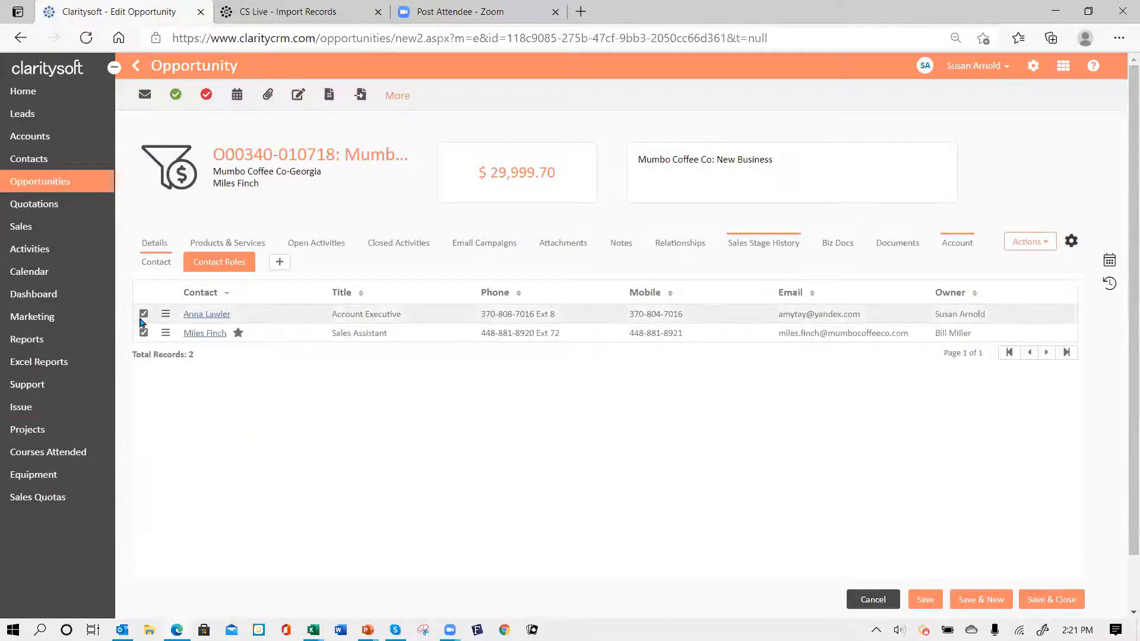
click(143, 313)
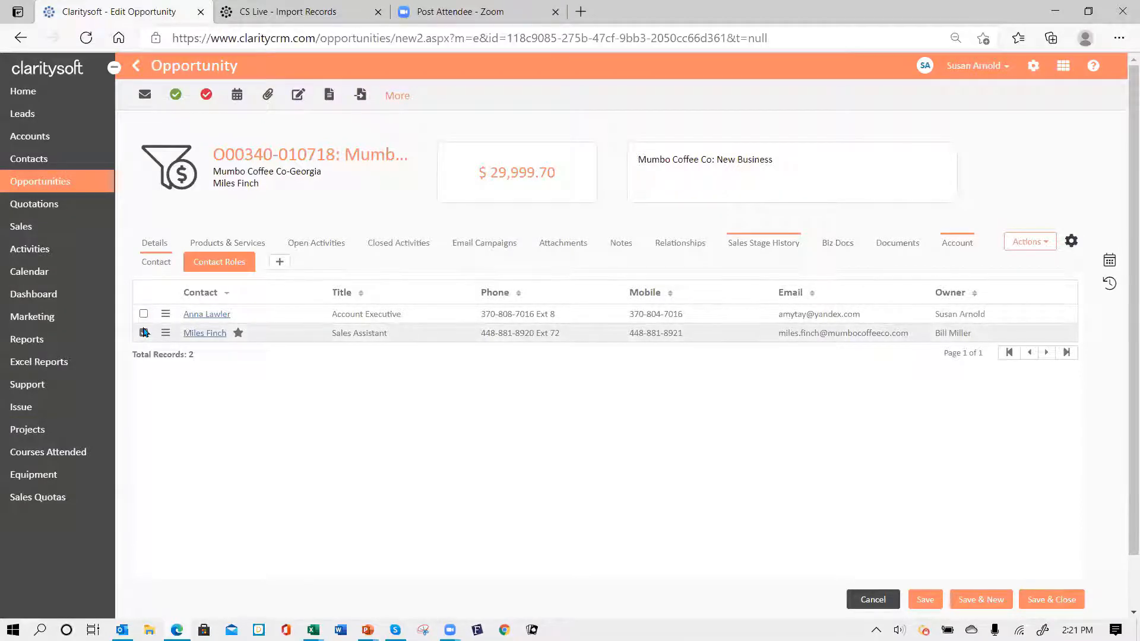
click(143, 332)
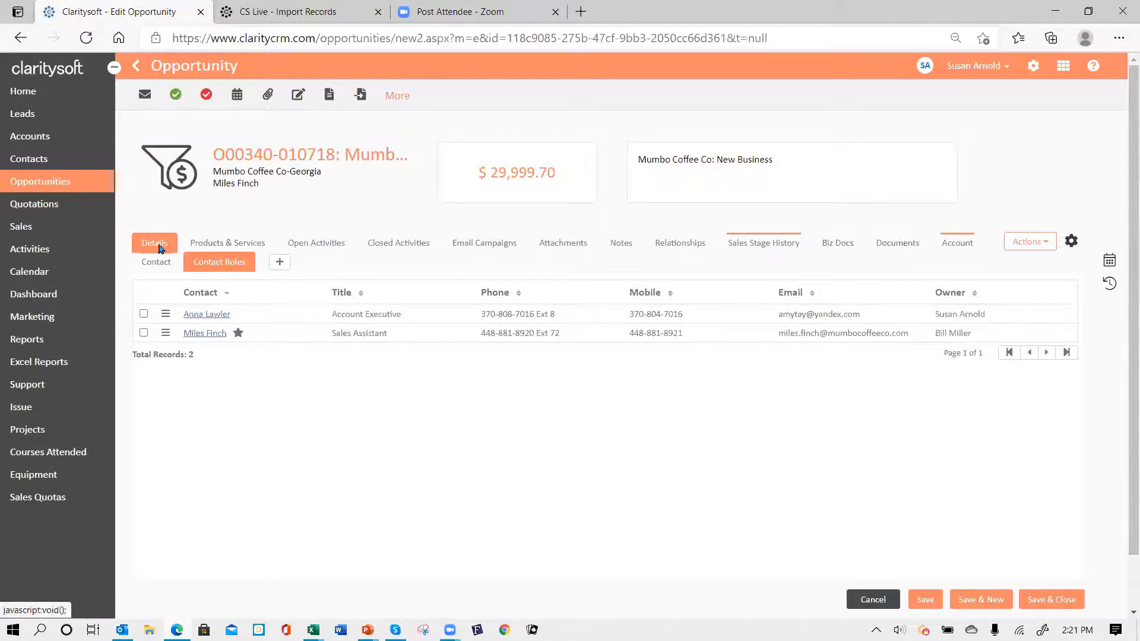
- Set the opportunity's sales stage to Prospecting, then save and close it
click(161, 248)
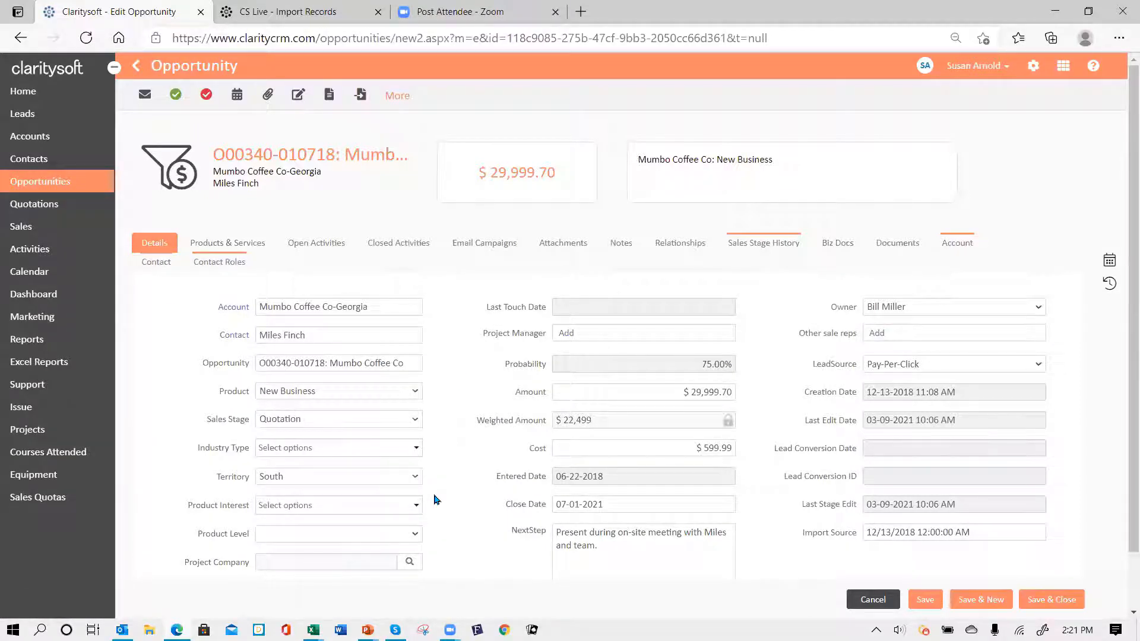
click(417, 420)
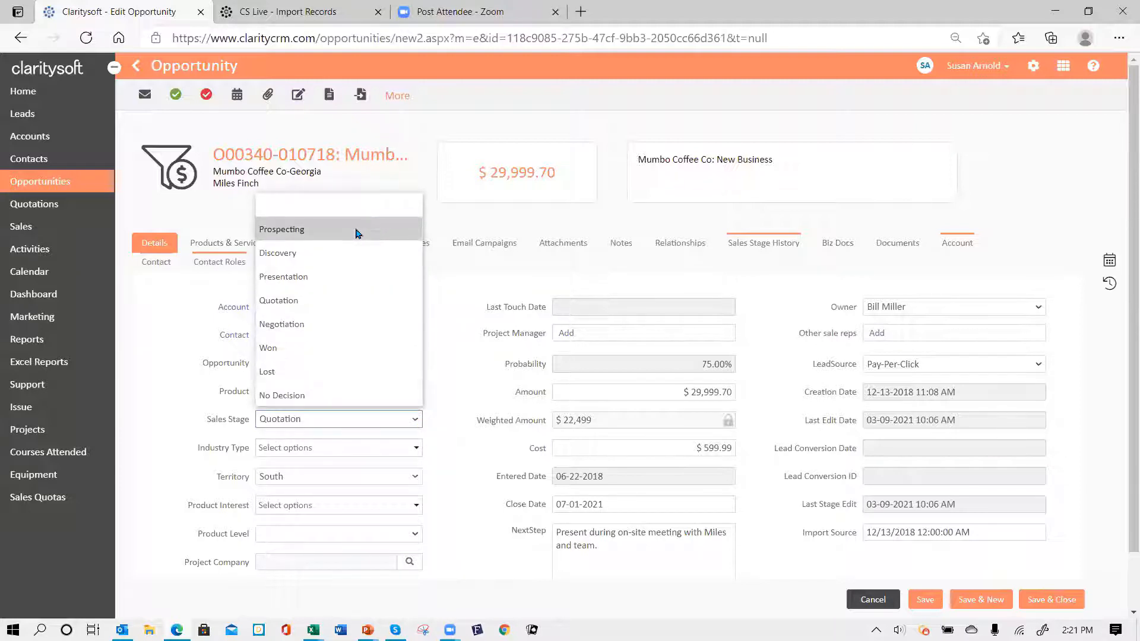
click(357, 232)
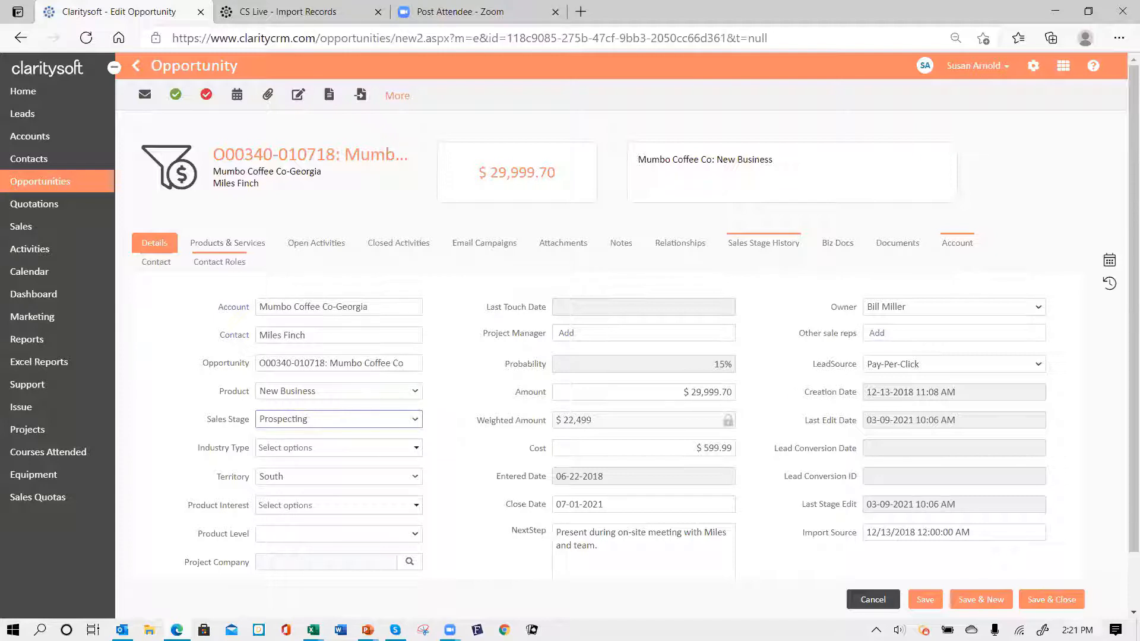
click(1052, 607)
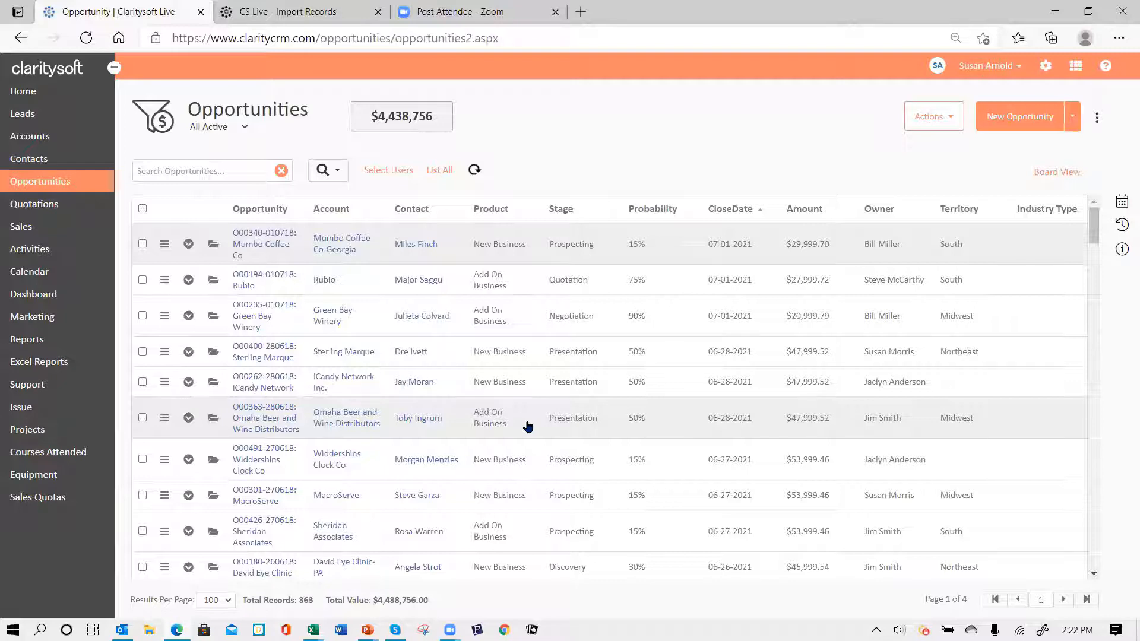
- Open the saved views dropdown next to All Active
click(246, 128)
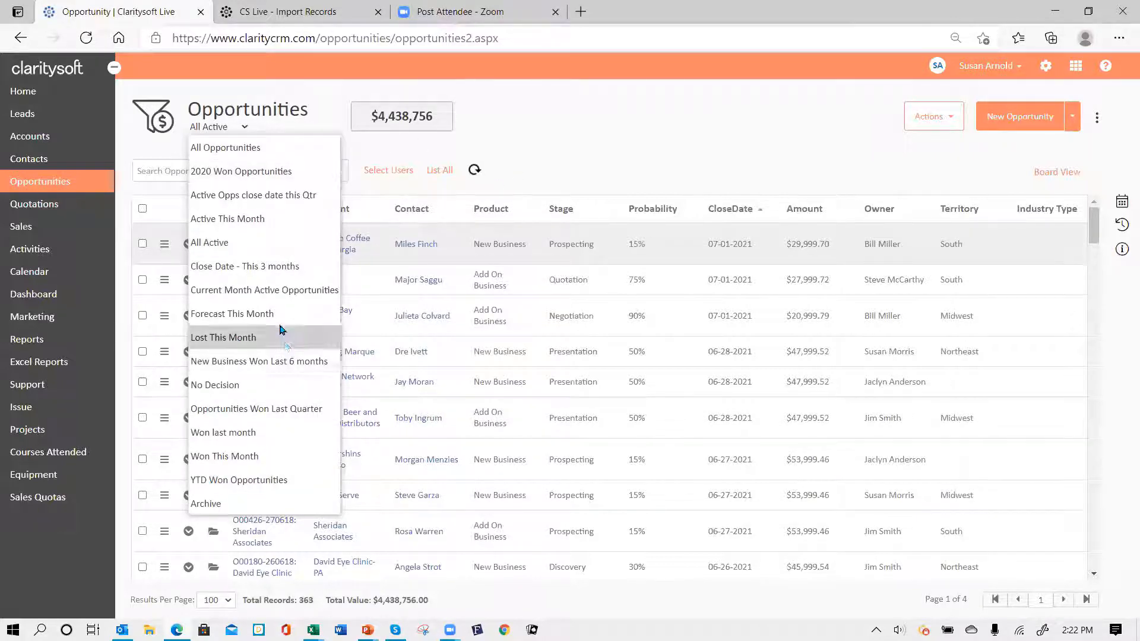
- Switch the list to the All Opportunities view, showing 525 records
click(227, 148)
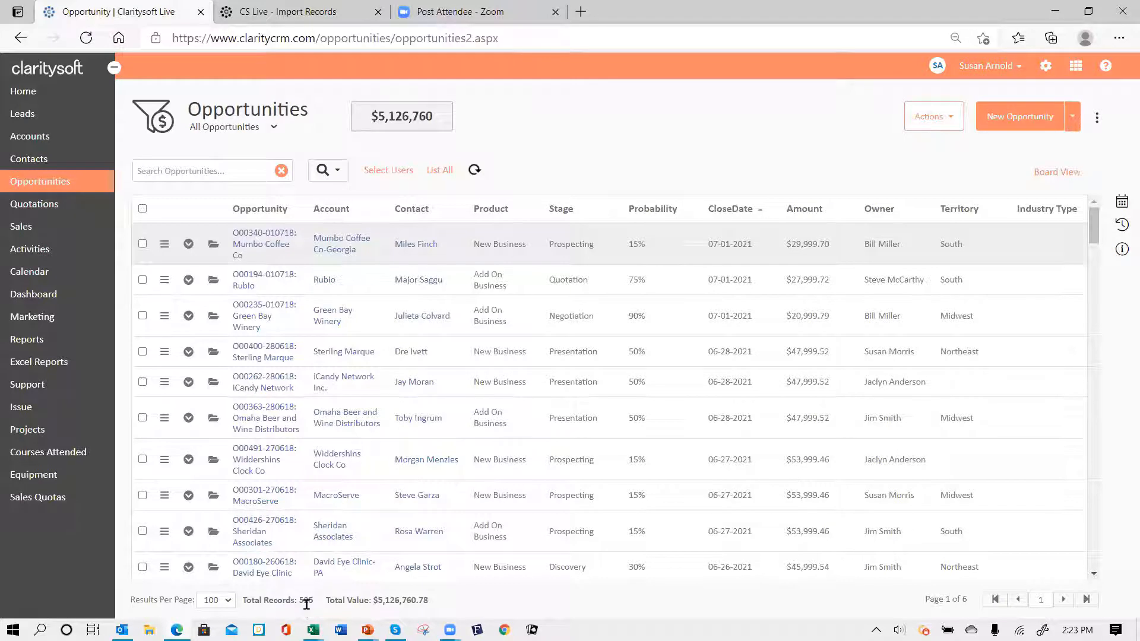
click(274, 128)
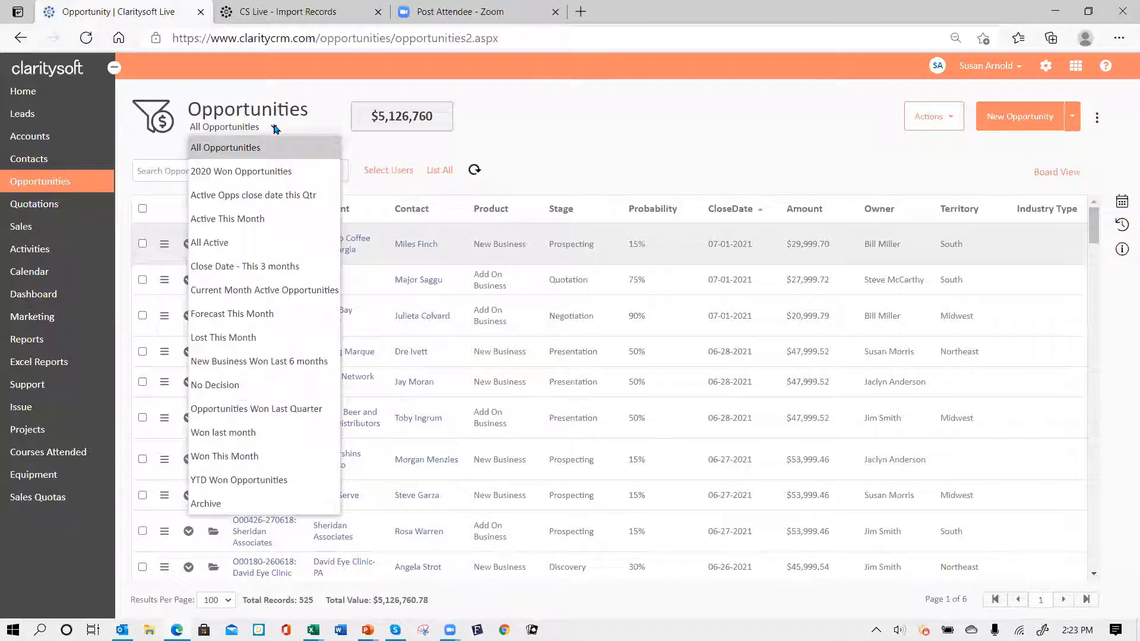
- Return the list to the All Active view, showing 363 records
click(261, 243)
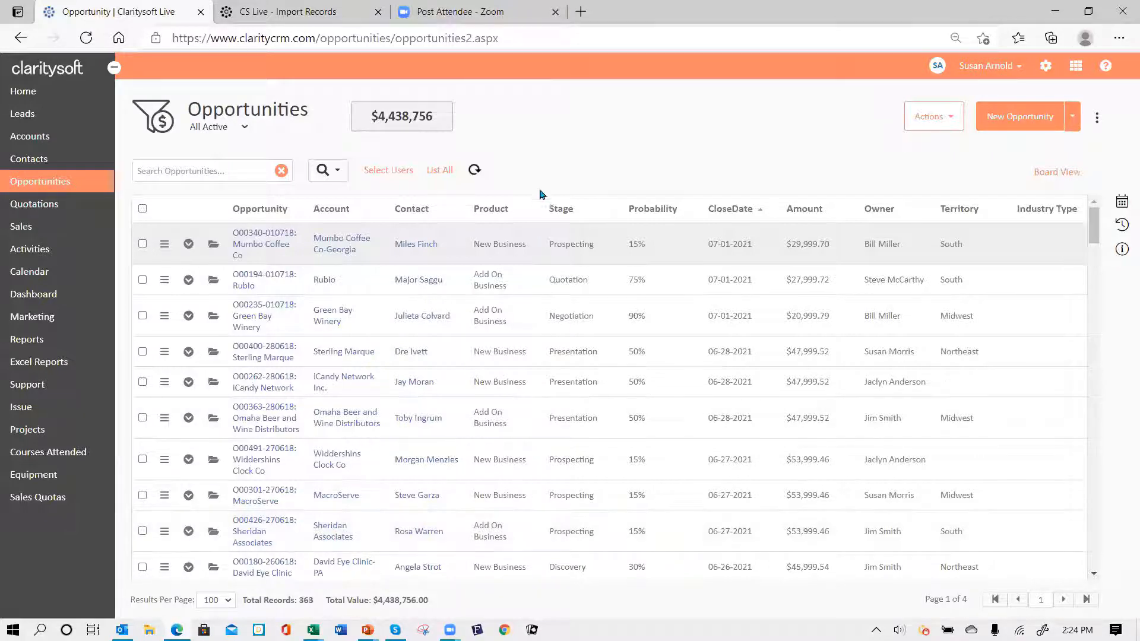
click(245, 128)
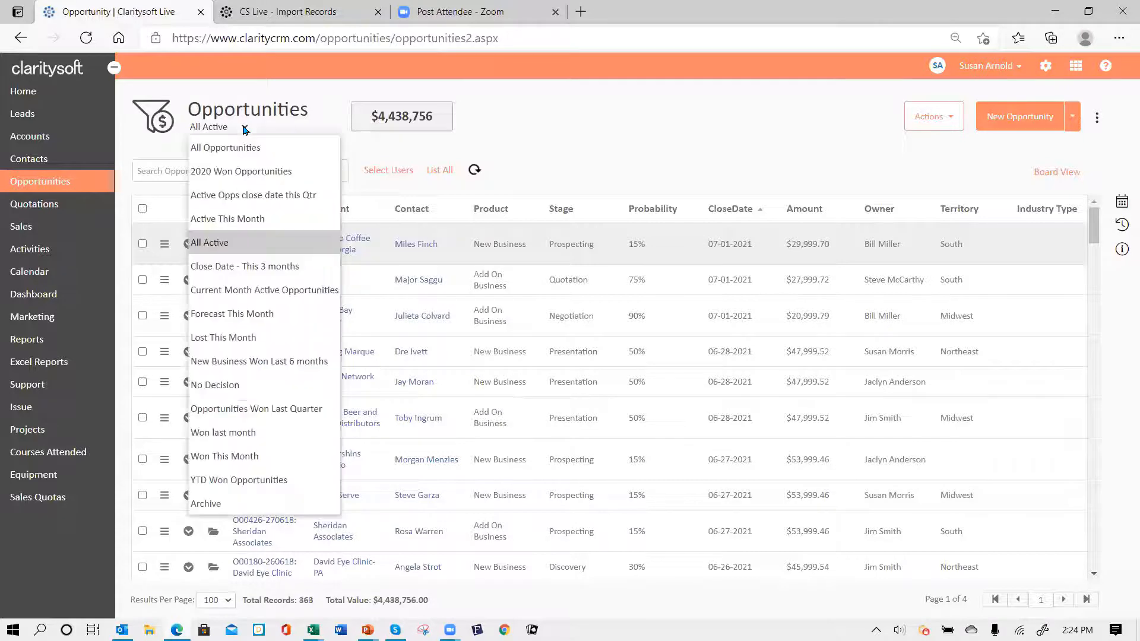
- Switch the list to the Active This Month view, showing 29 records
click(263, 219)
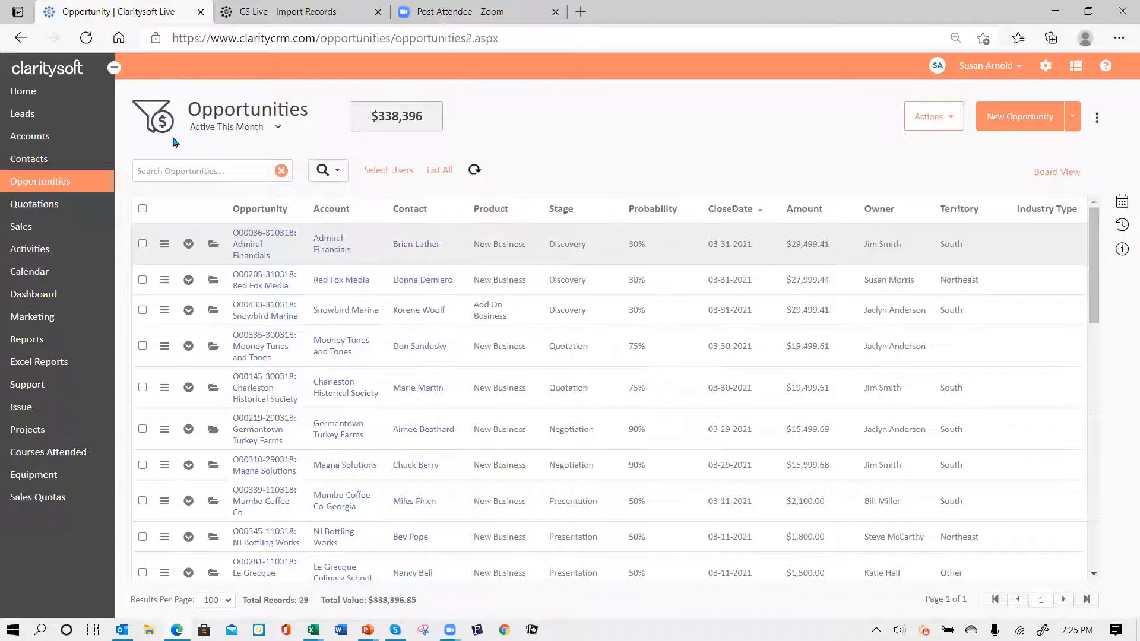
click(278, 128)
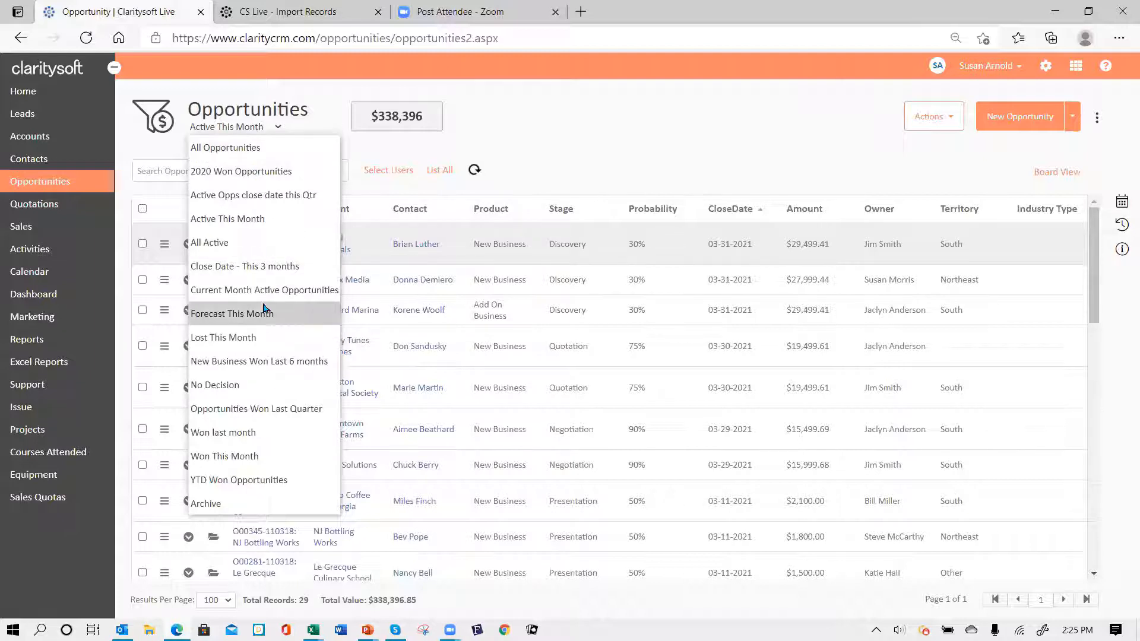
- Cycle through the Lost This Month, Won This Month, Won Last Month and YTD Won views, ending on All Opportunities
click(245, 338)
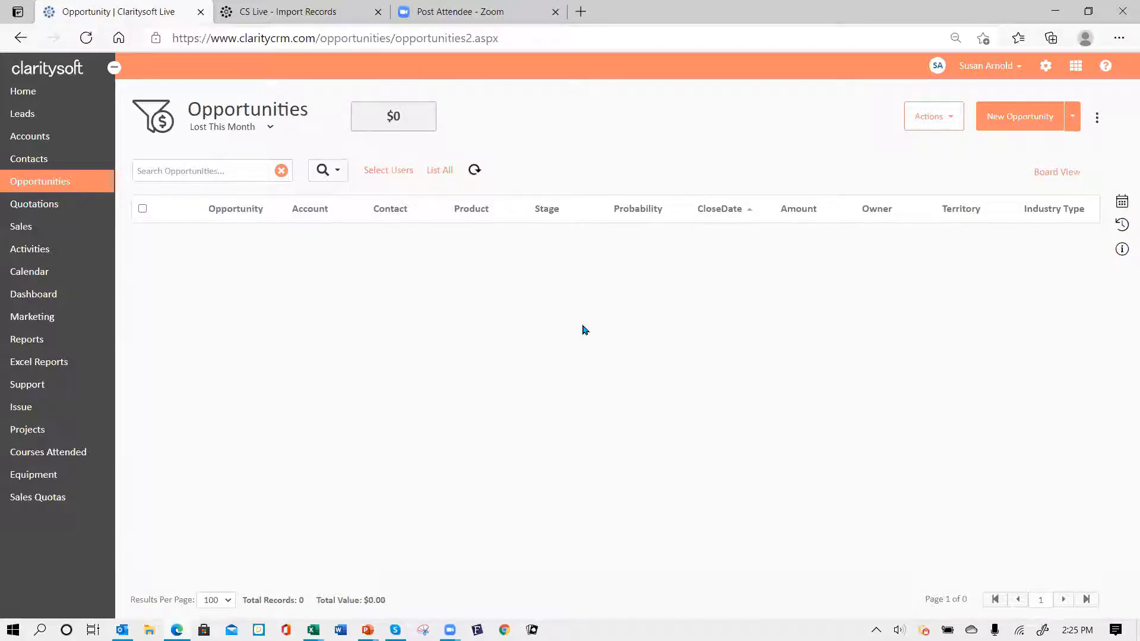
click(270, 129)
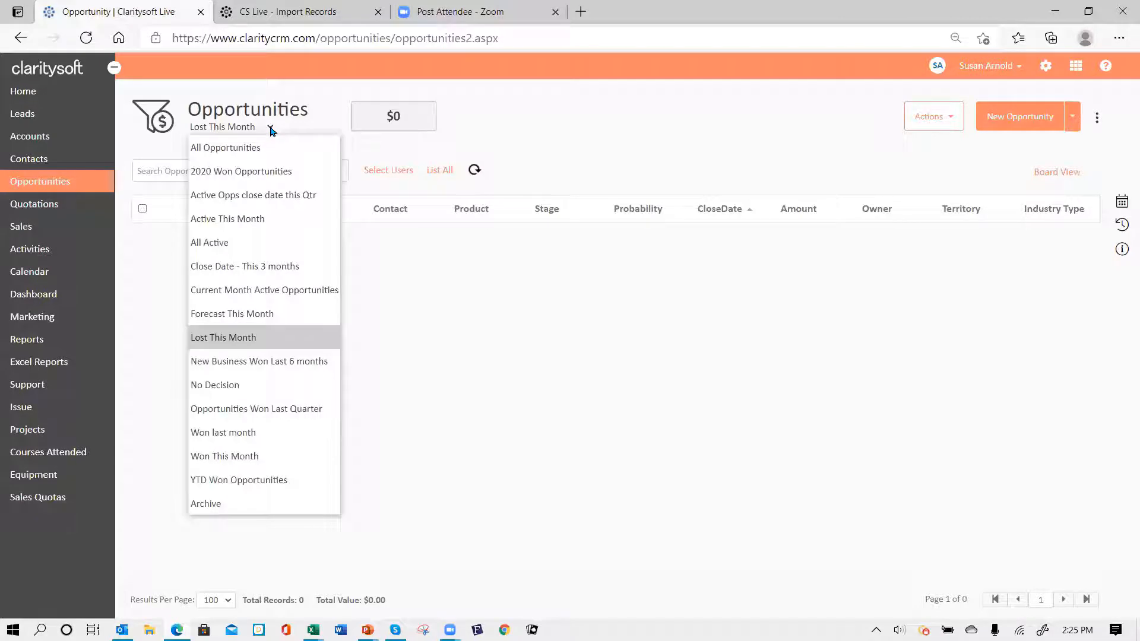
click(252, 461)
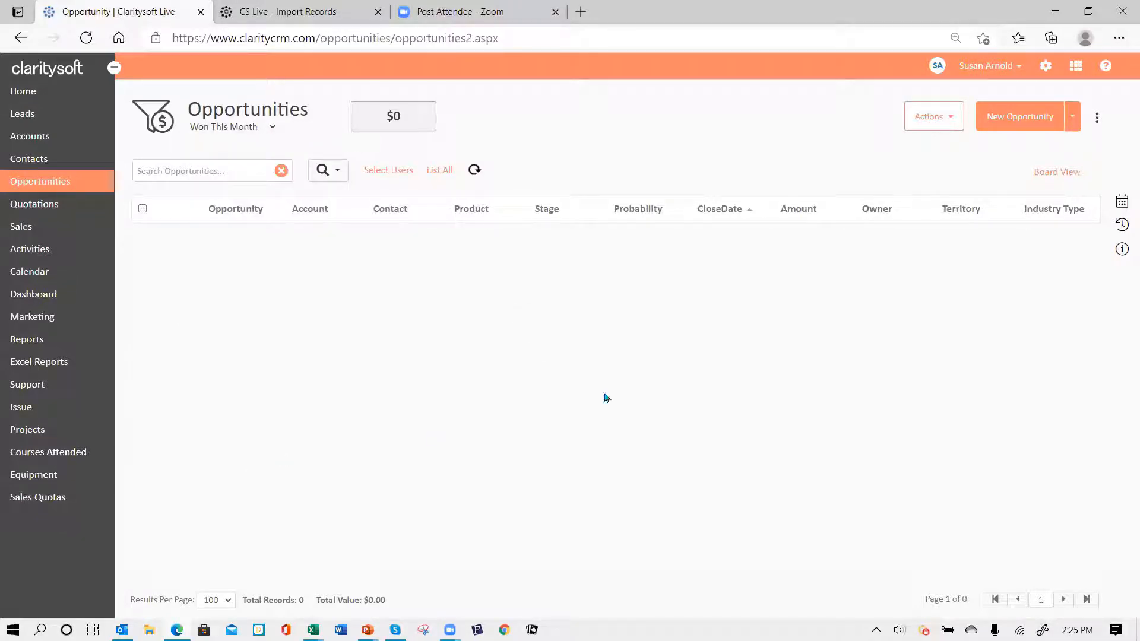
click(272, 127)
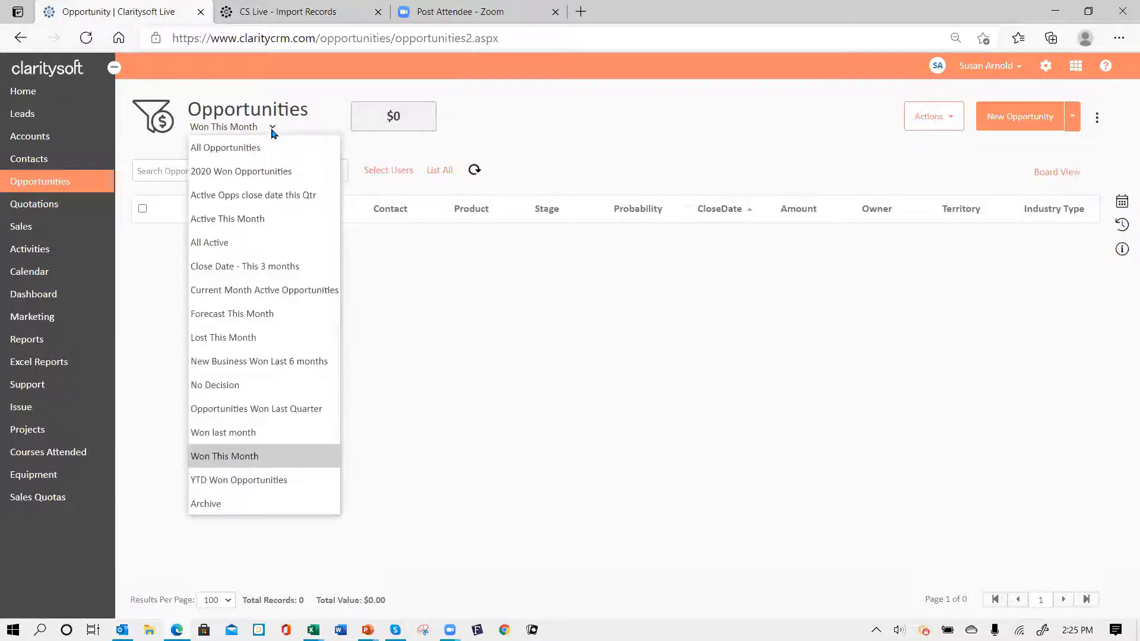
click(236, 436)
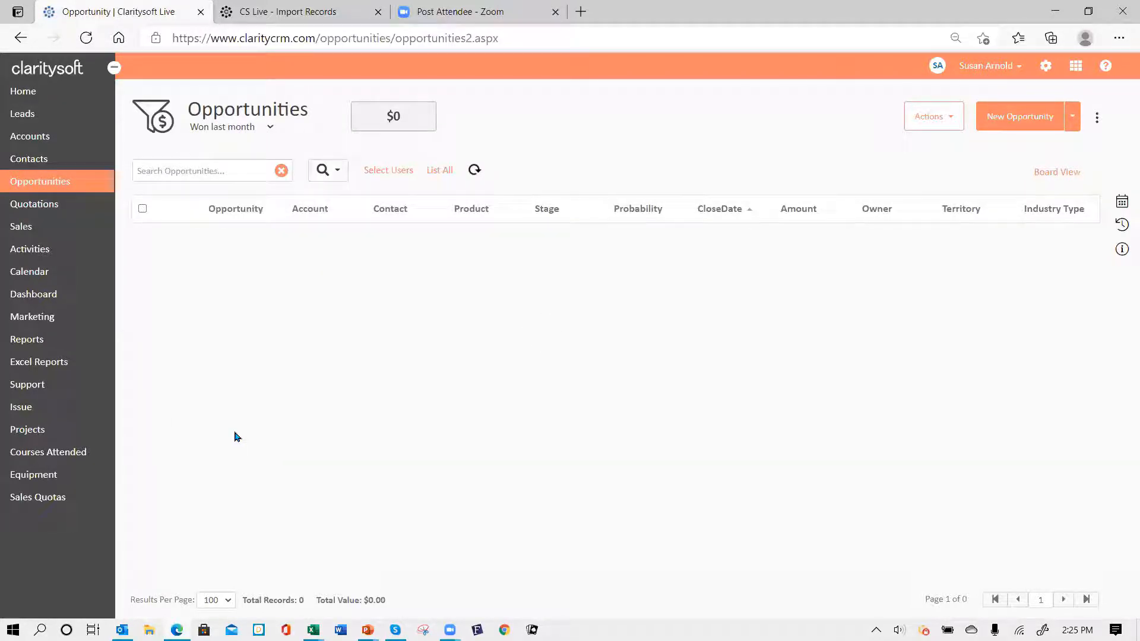
click(272, 128)
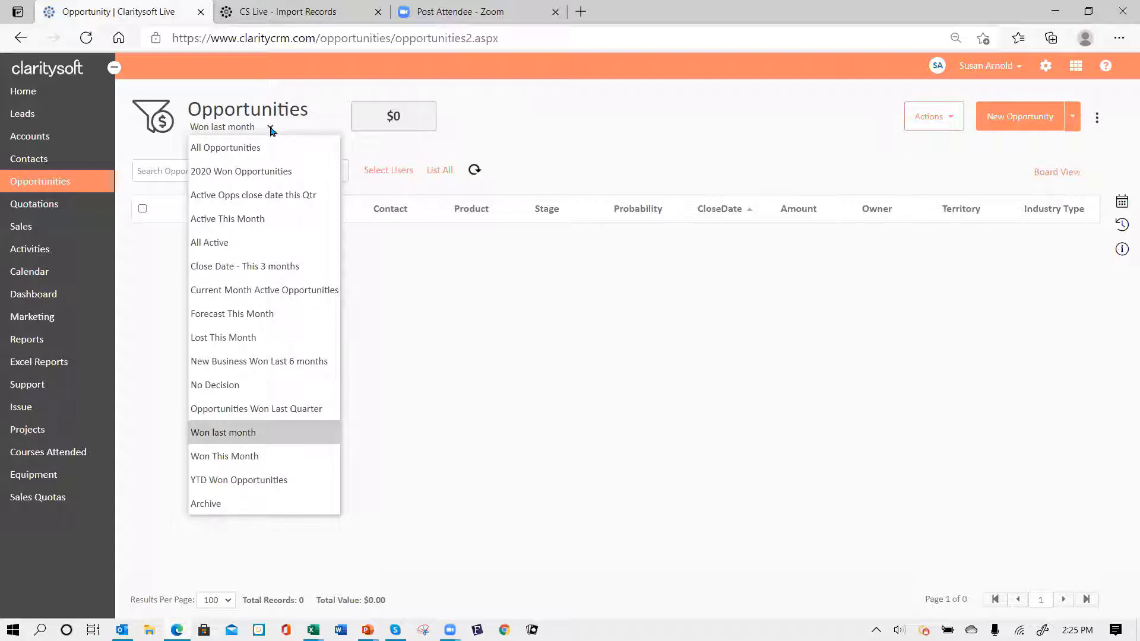
click(245, 481)
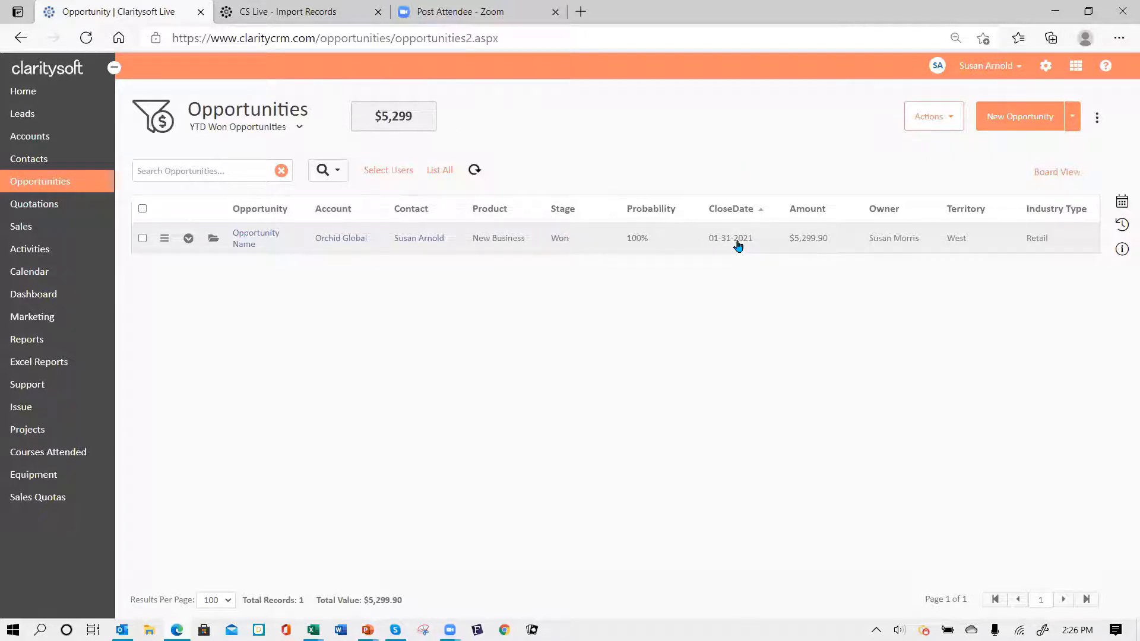
click(300, 128)
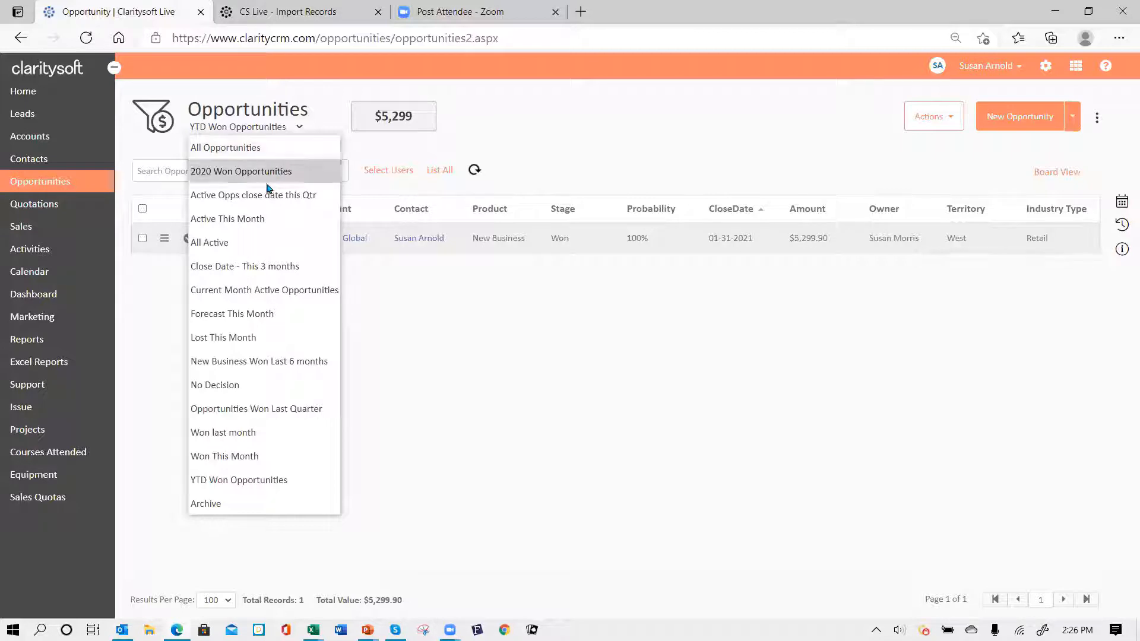
click(259, 151)
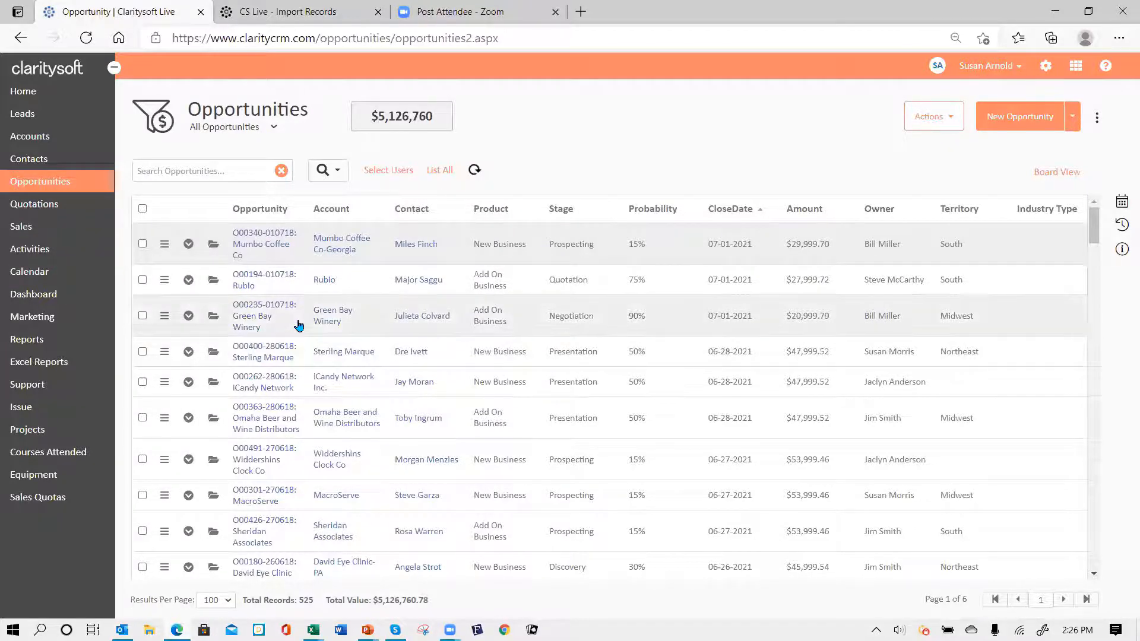
- Filter the opportunities list to show only your own records
click(393, 174)
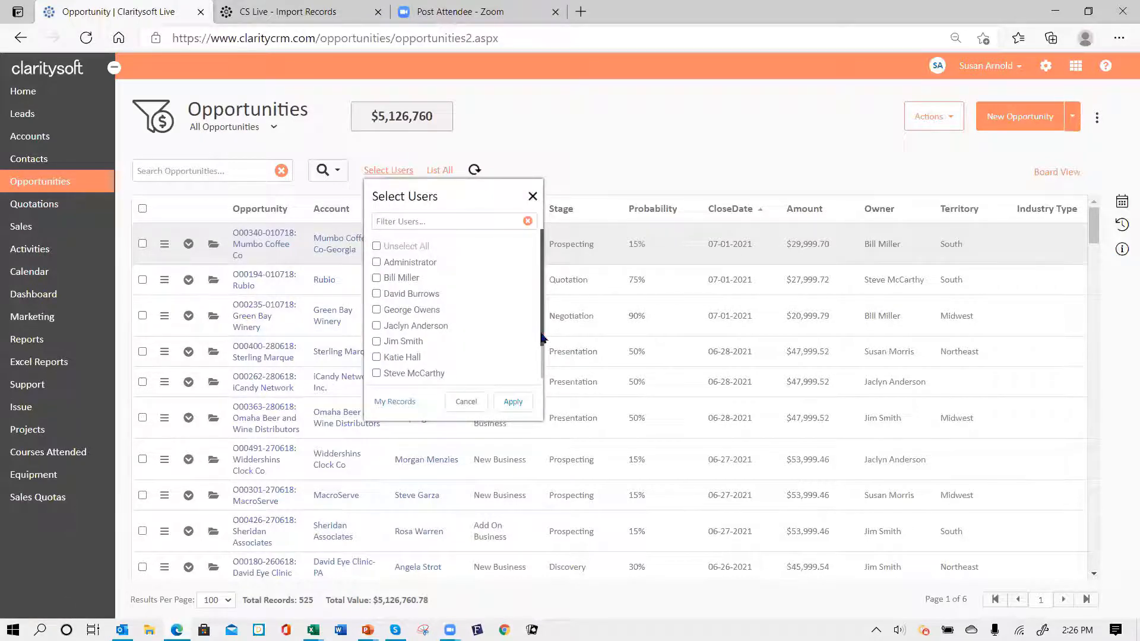
drag(544, 339, 543, 379)
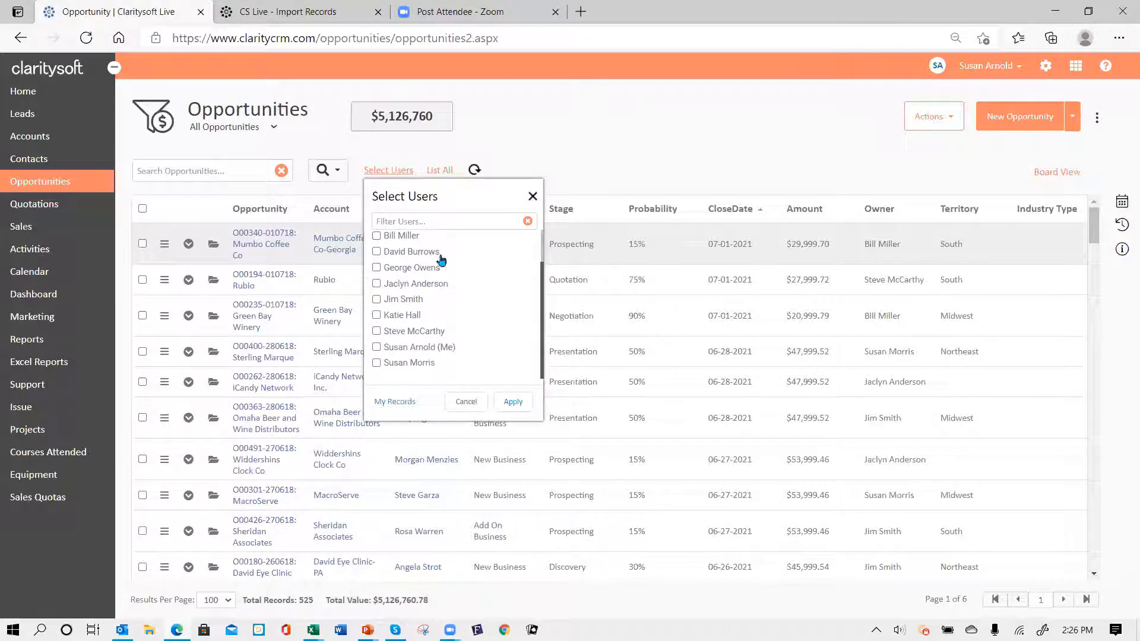
click(377, 347)
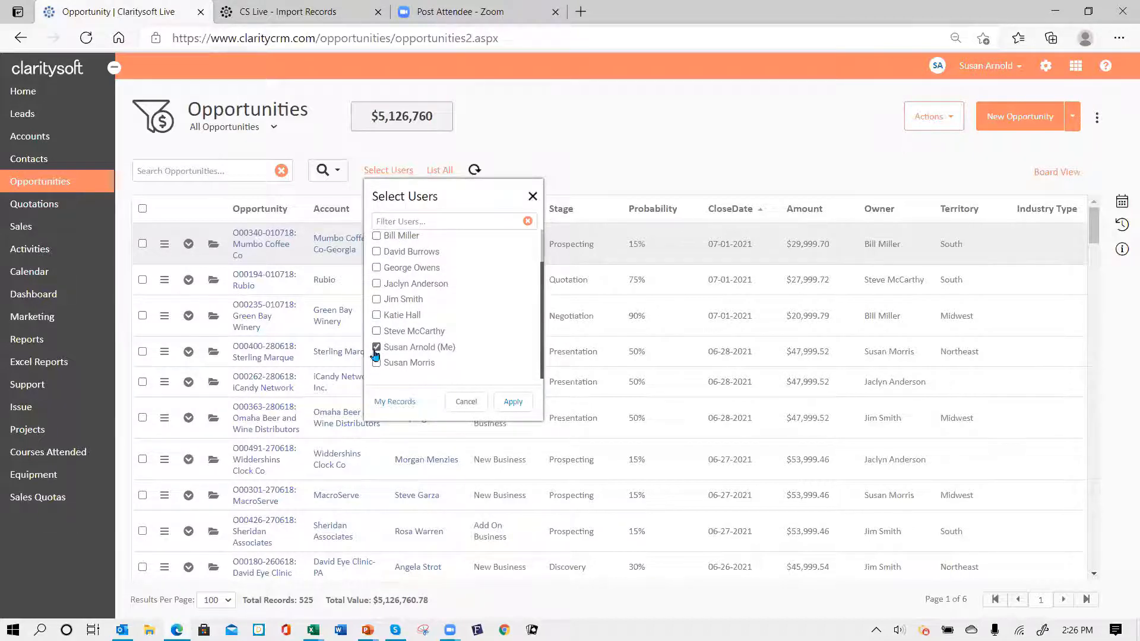
click(510, 403)
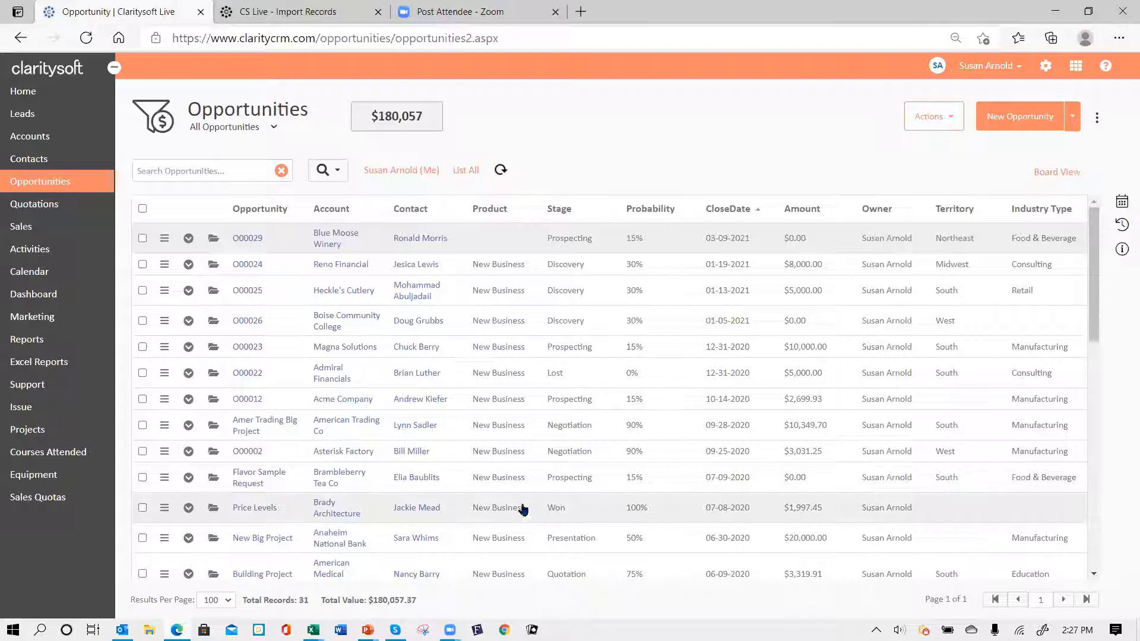
- Swap yourself for two other users in the user filter, giving 170 records totalling $1,688,992.38
click(401, 172)
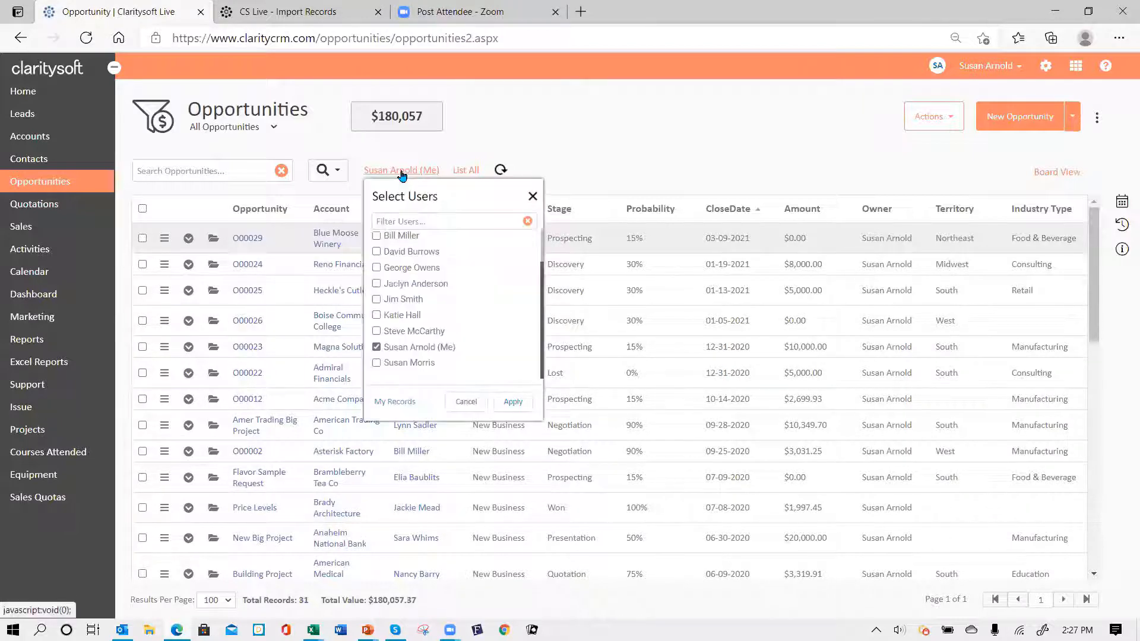
click(377, 348)
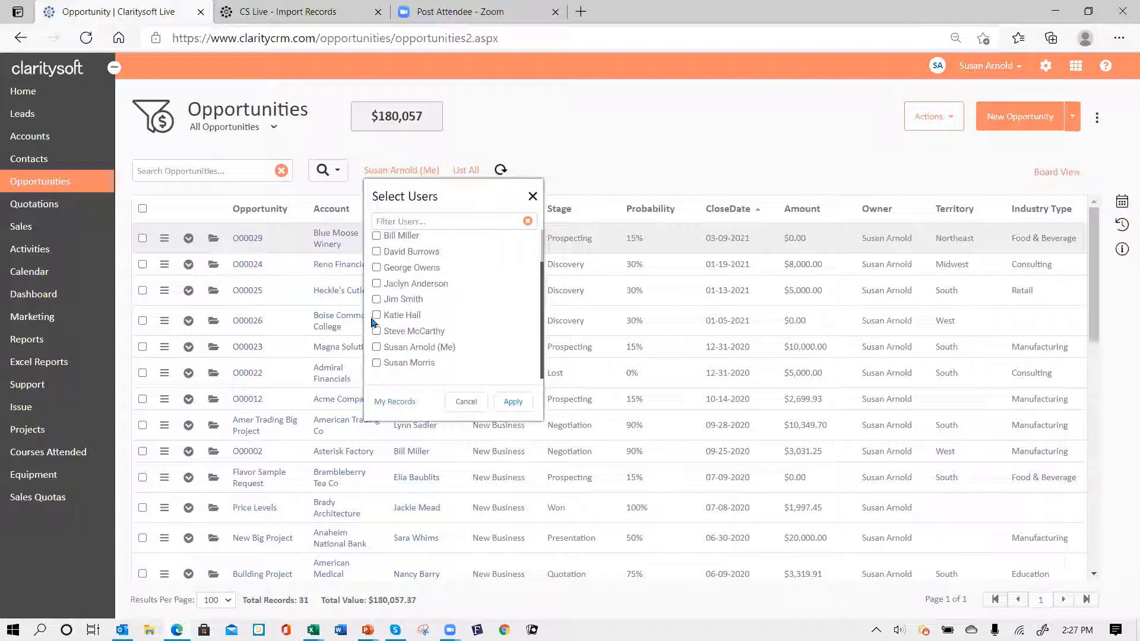
click(377, 299)
click(377, 315)
click(513, 403)
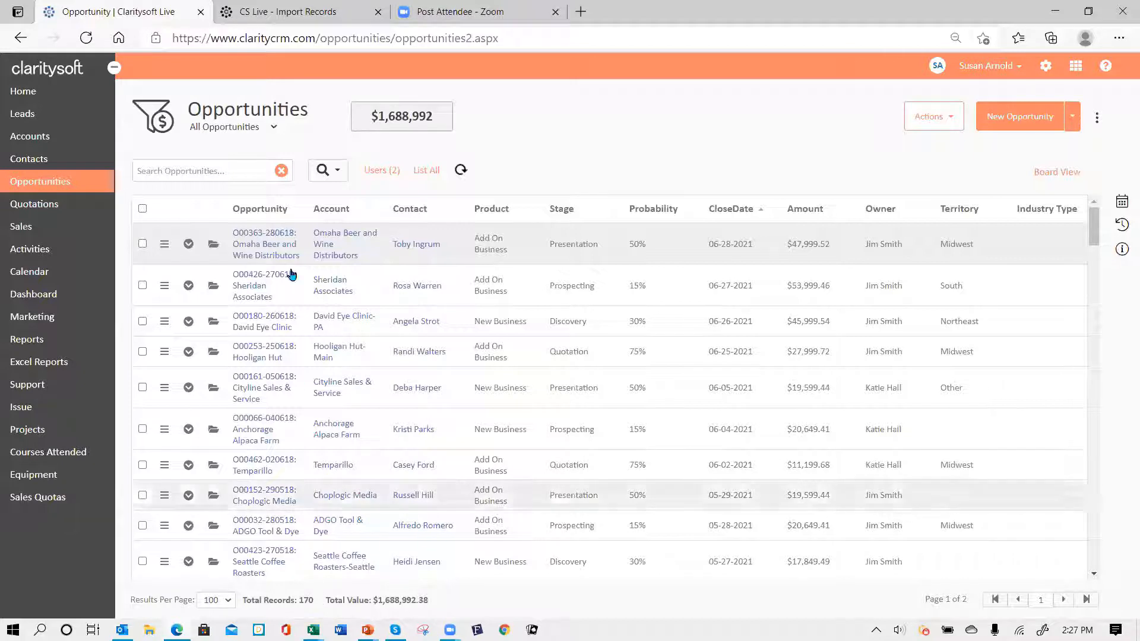
- Uncheck both selected users and apply, restoring all 525 opportunities totalling $5,126,760.78
click(380, 171)
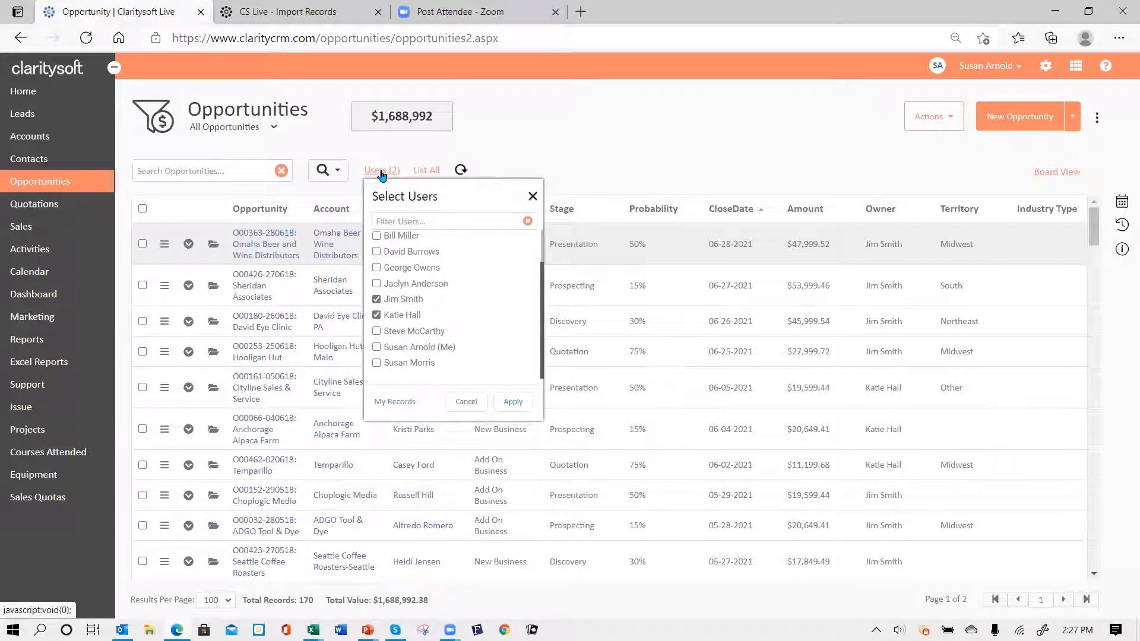
click(377, 300)
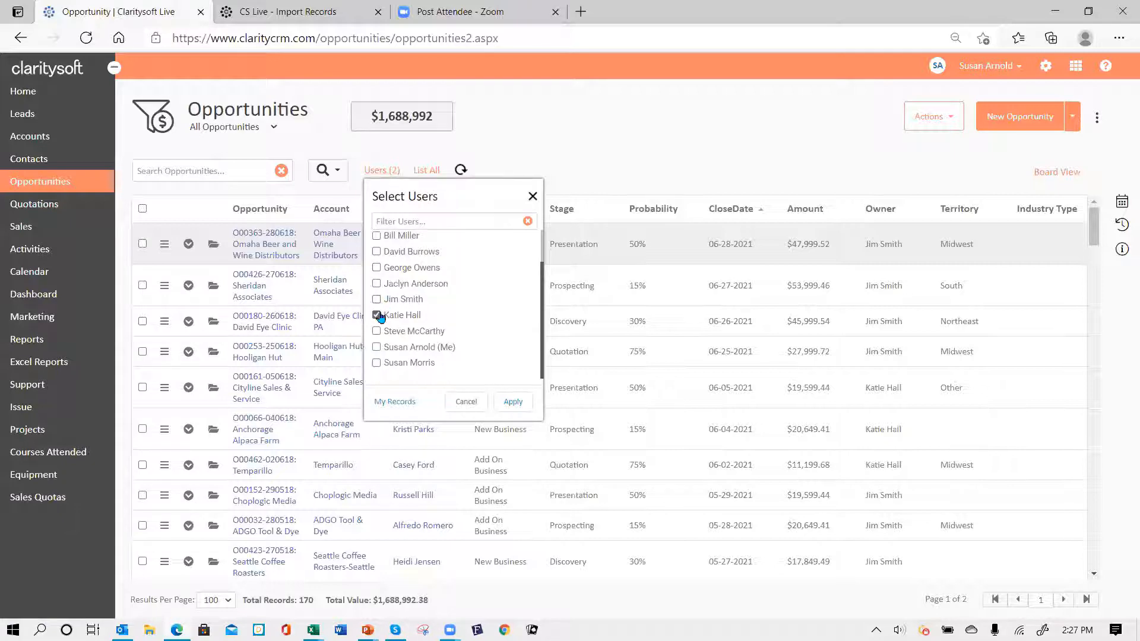
click(378, 315)
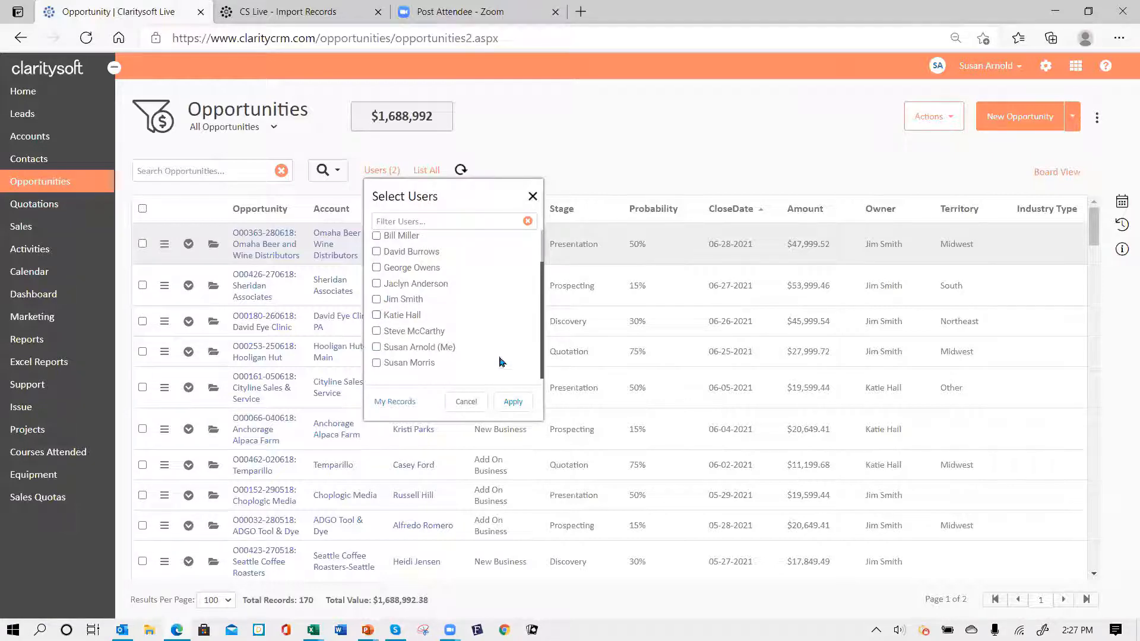
click(510, 406)
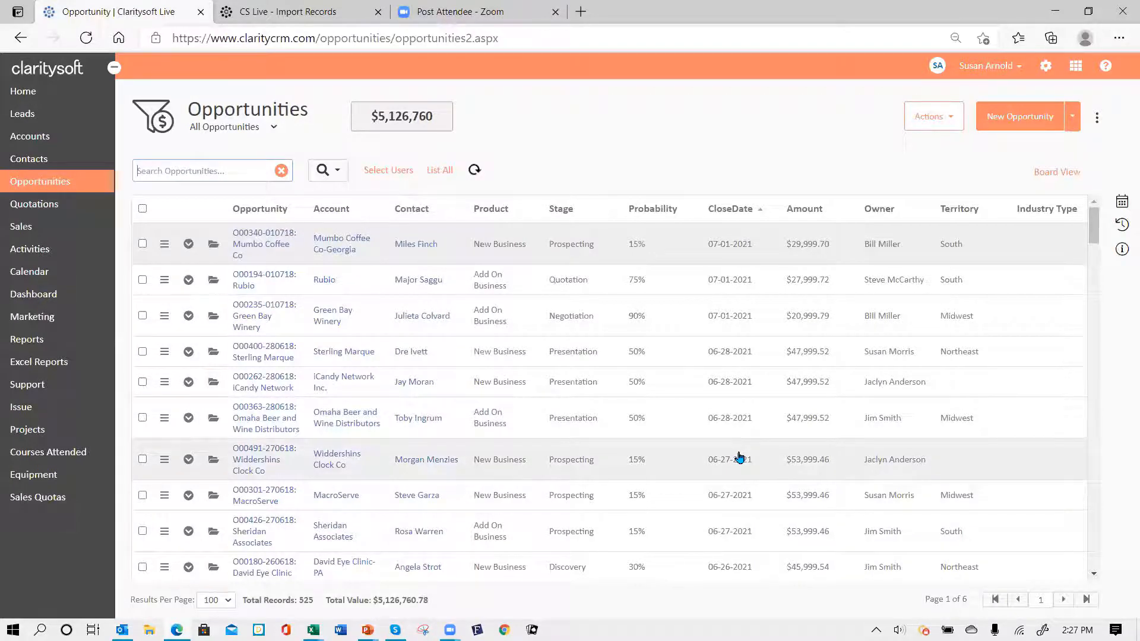
text(sheri)
key(Return)
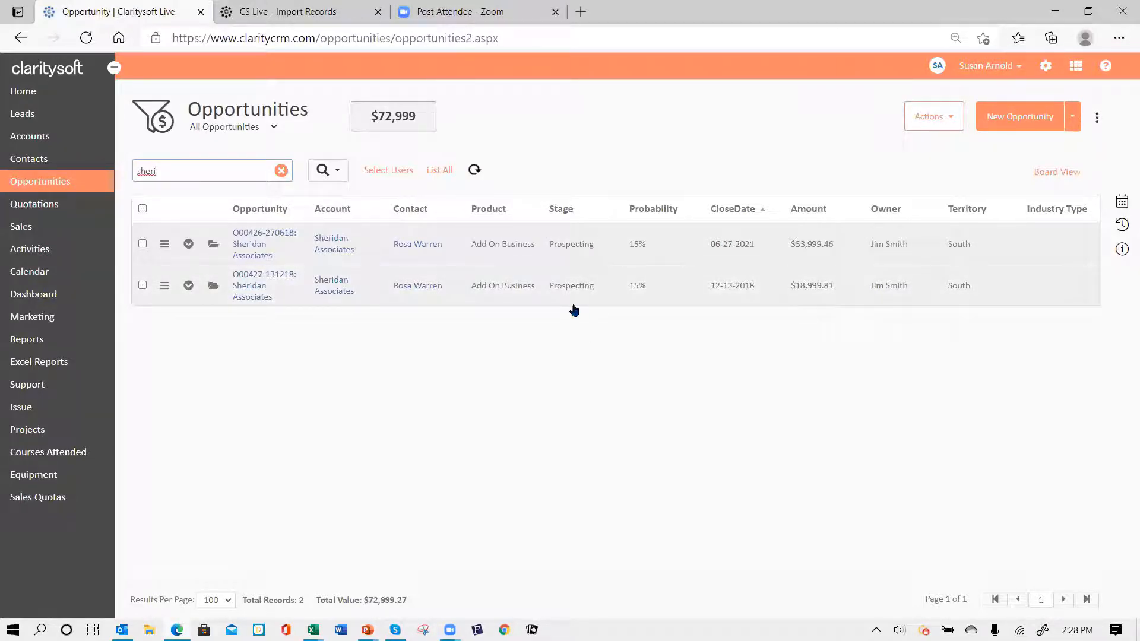
click(281, 172)
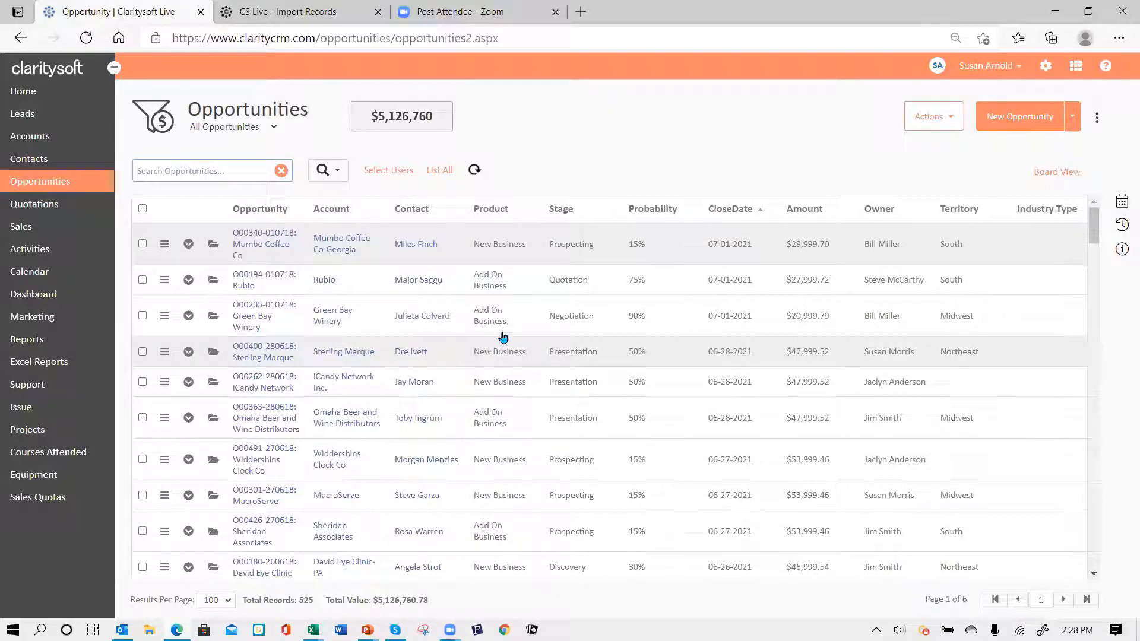
- Choose Advanced Search from the search button's options menu
click(340, 173)
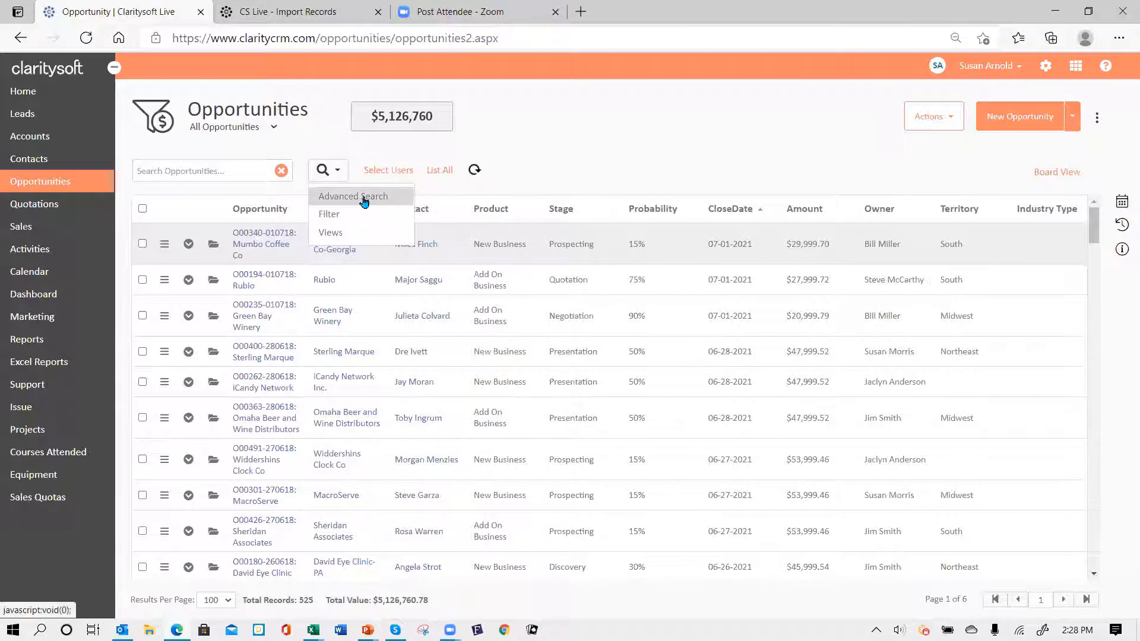
click(365, 202)
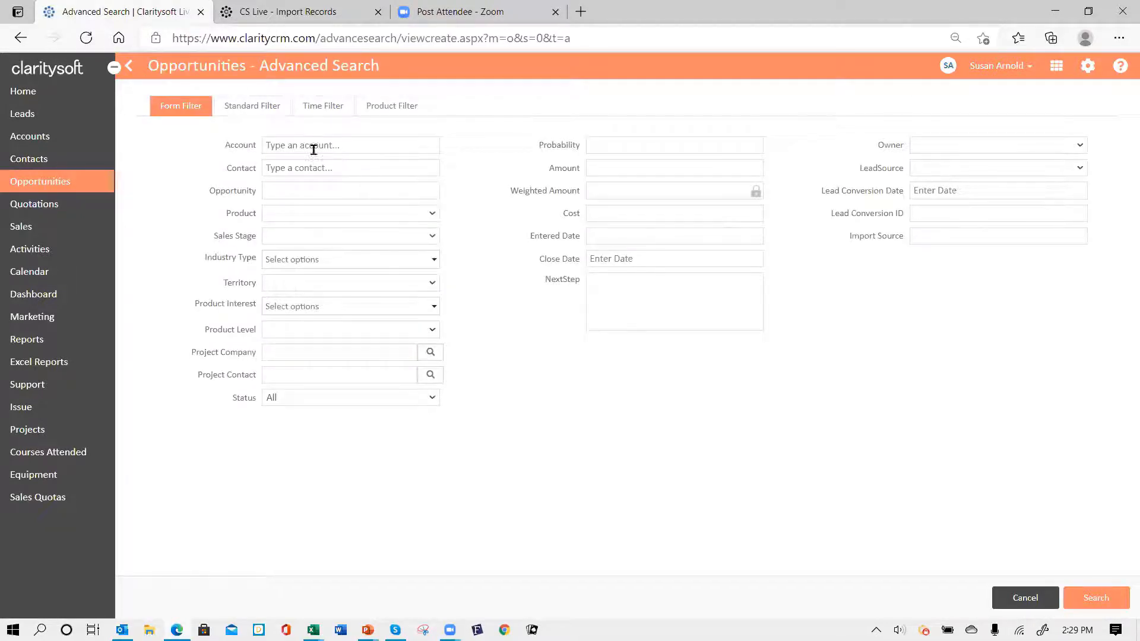
- Filter the advanced search on Food & Beverage industry type, returning 5 opportunities including O00029
click(438, 264)
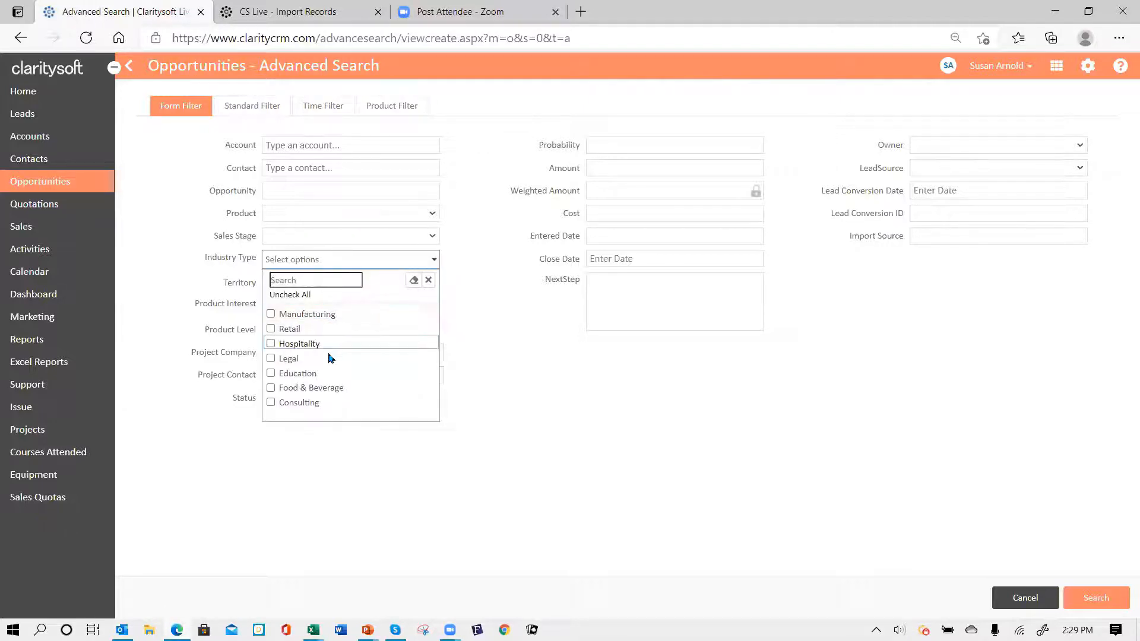
click(271, 388)
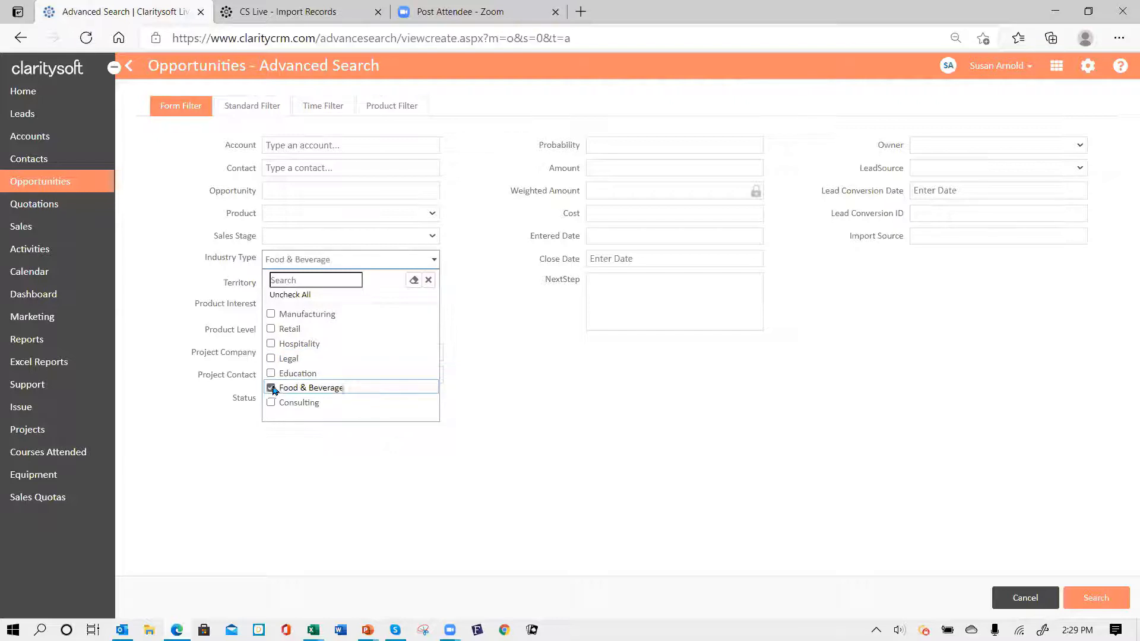
click(575, 382)
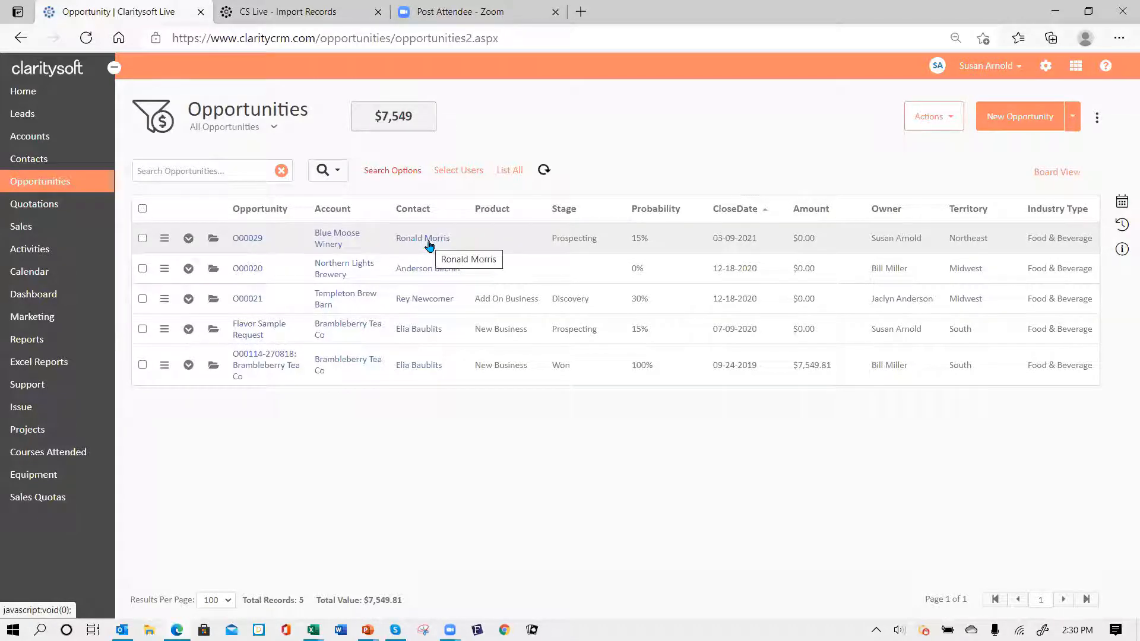
- Open opportunity O00029 and replace its name with 'upgrade computer network'
click(213, 240)
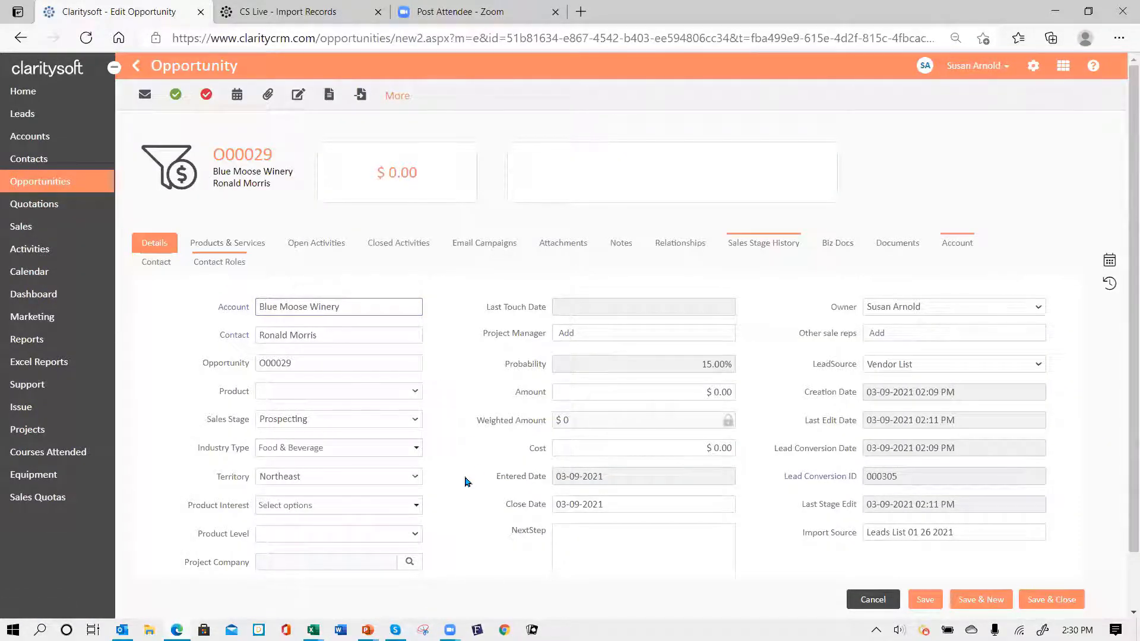
scroll(440, 428, down, 1)
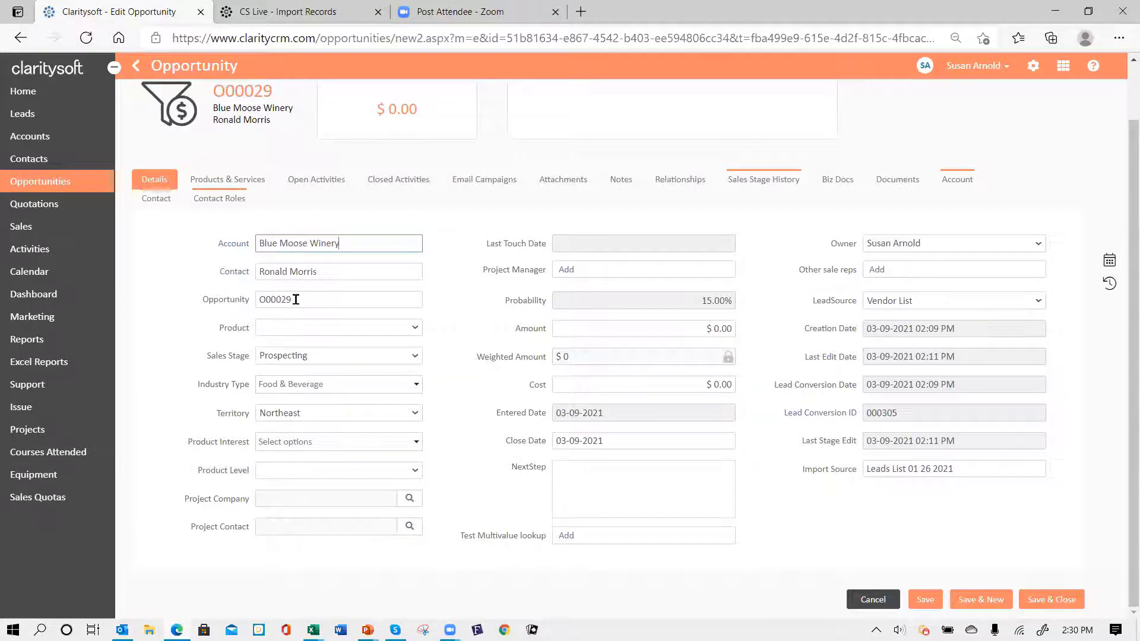
drag(296, 300, 178, 310)
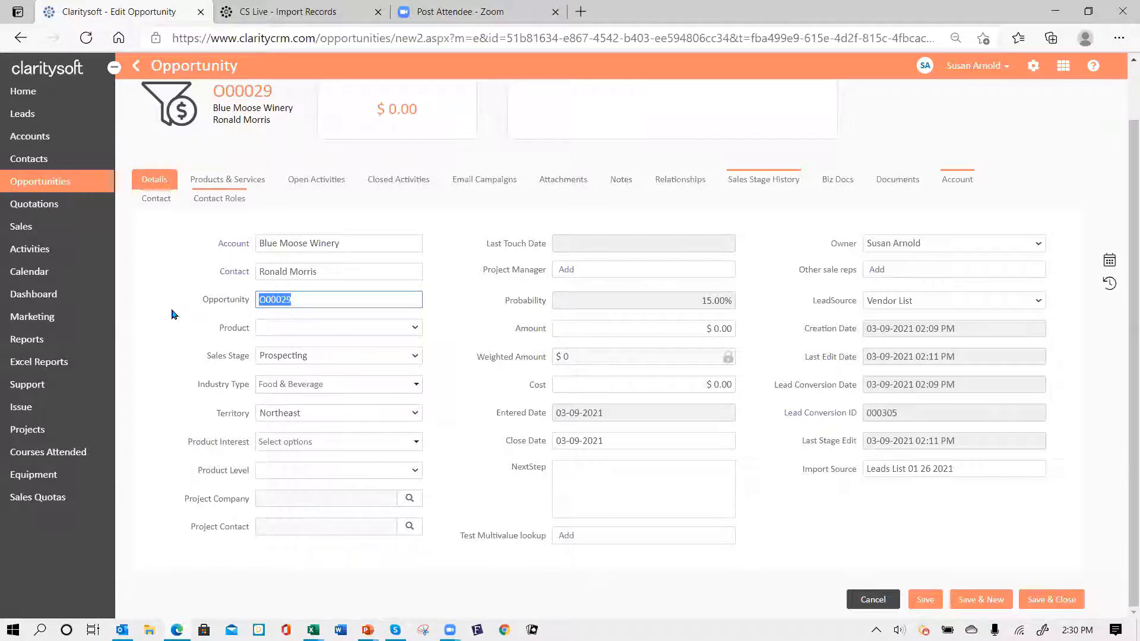
text(upgrade computer network)
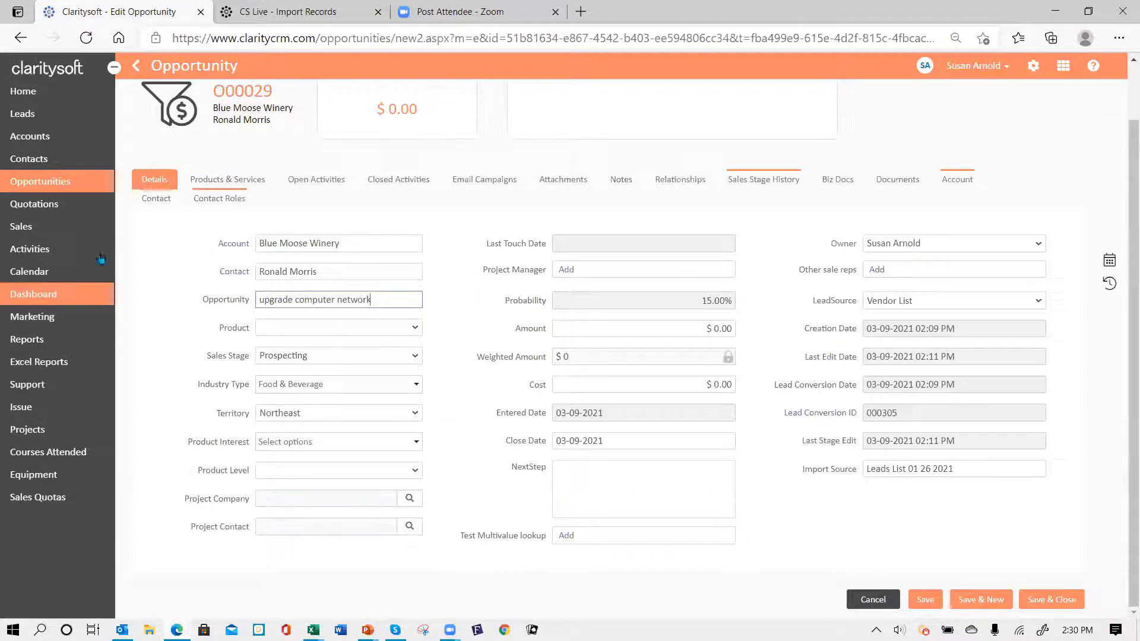
- Set the Product to New Business and the Sales Stage to Discovery
click(414, 327)
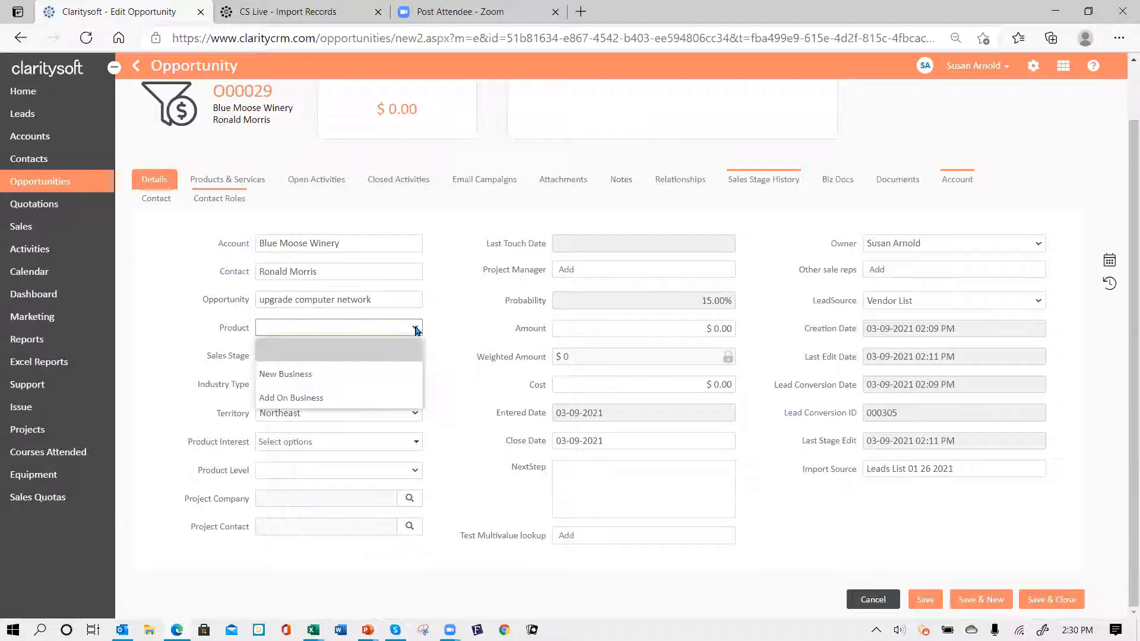
click(353, 382)
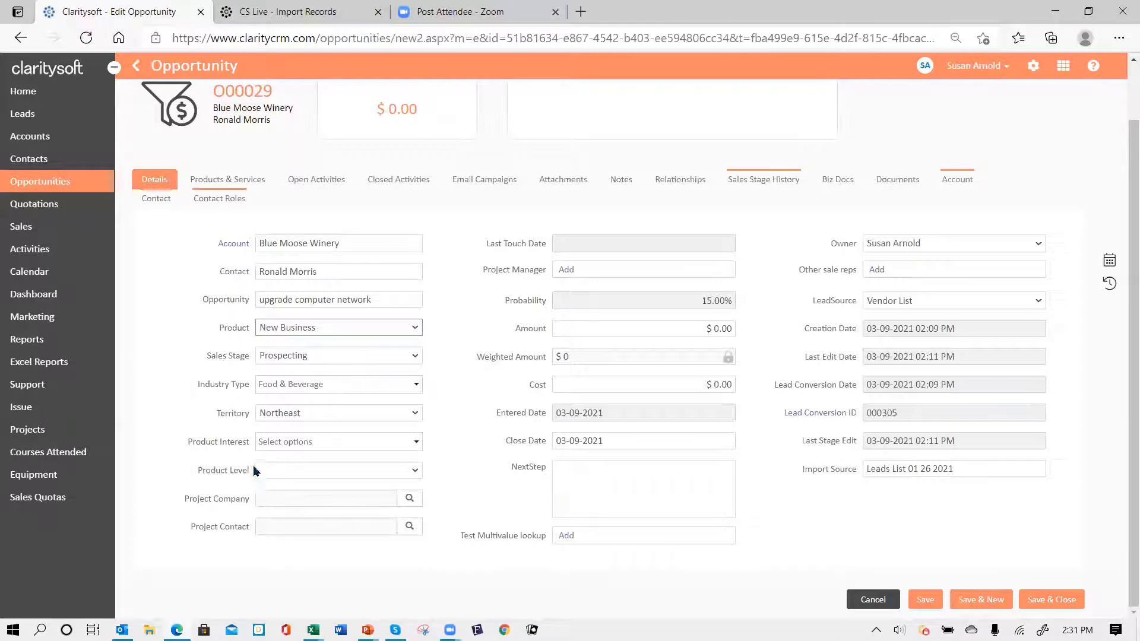
click(415, 359)
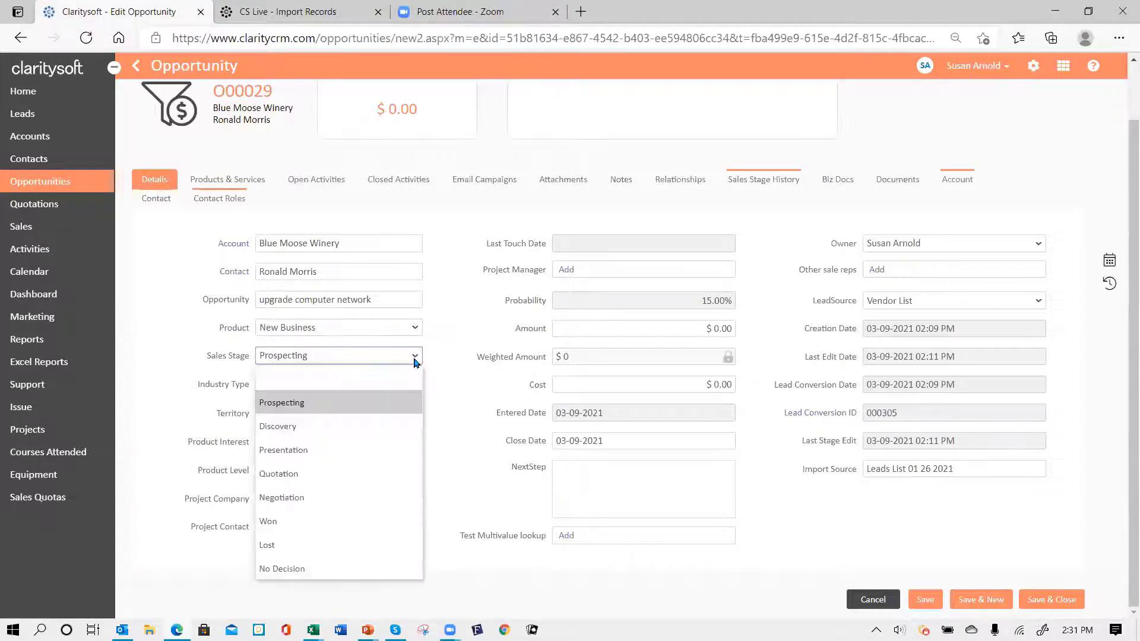
click(382, 430)
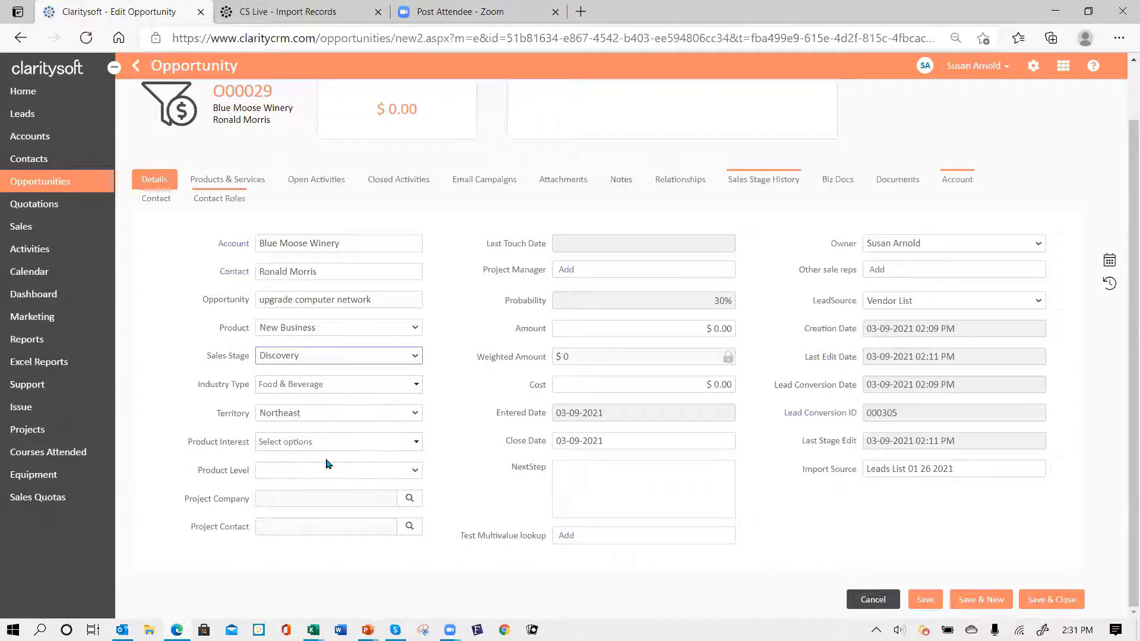
- Check Product 02 and Product 03 under Product Interest, leaving Product Level blank
click(419, 444)
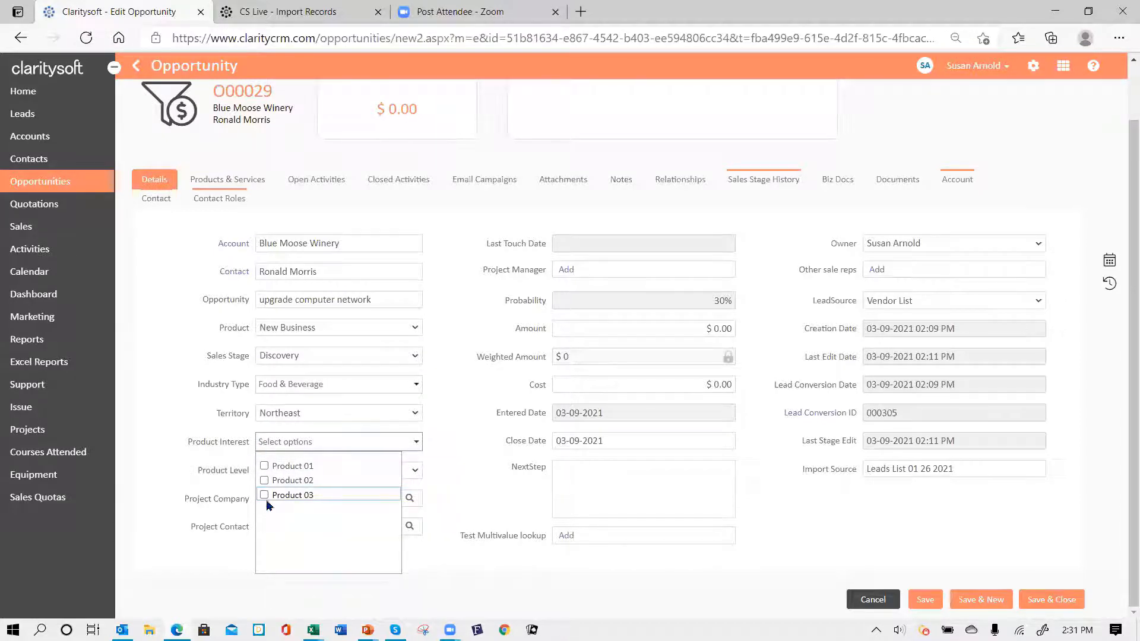
click(264, 481)
click(265, 495)
click(479, 460)
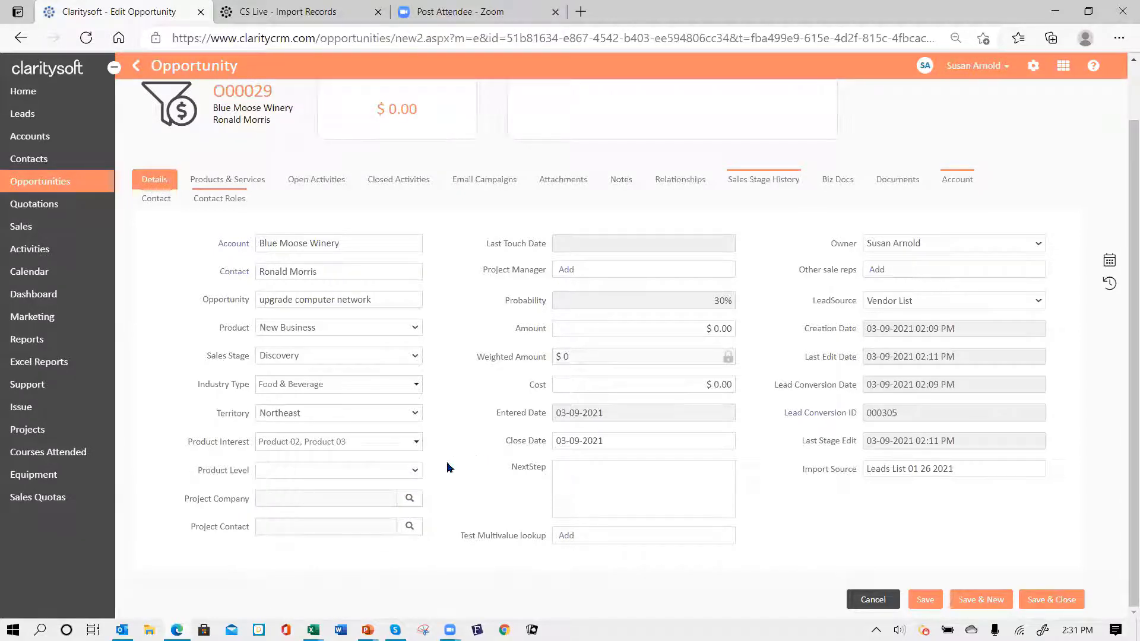
click(415, 471)
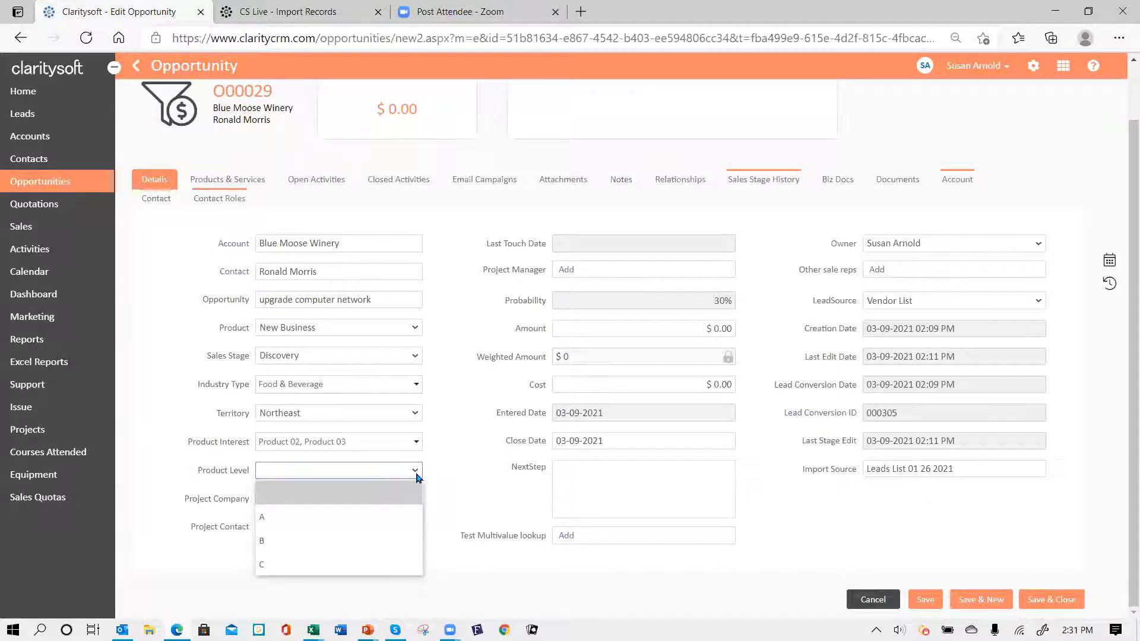
click(417, 474)
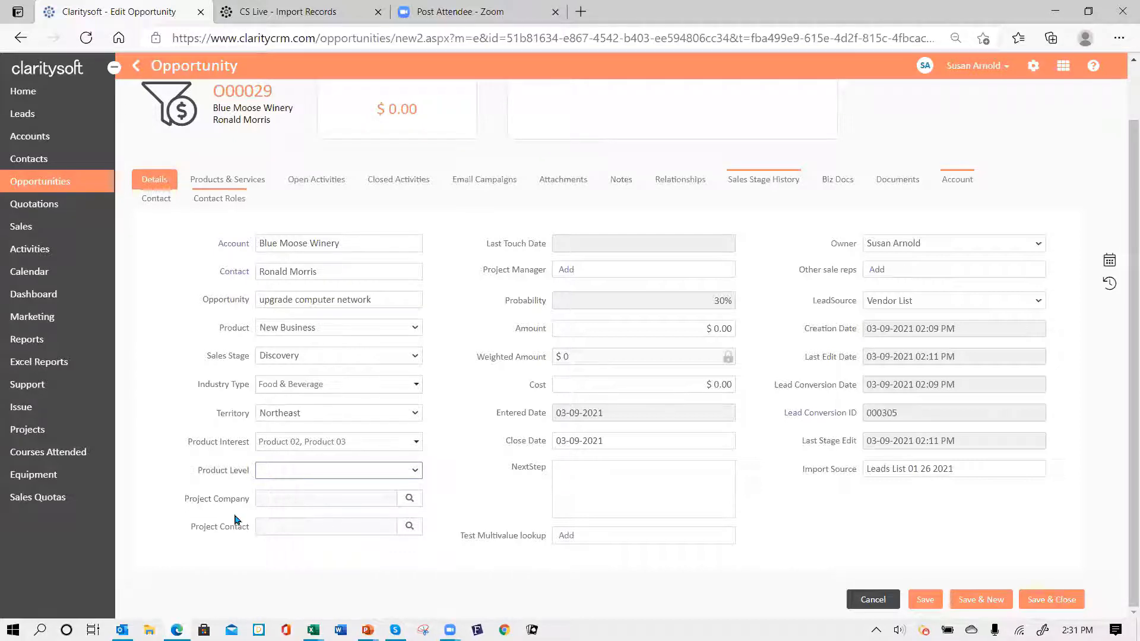
- Look up Aeromass-OH as Project Company and its contact as Project Contact
click(410, 498)
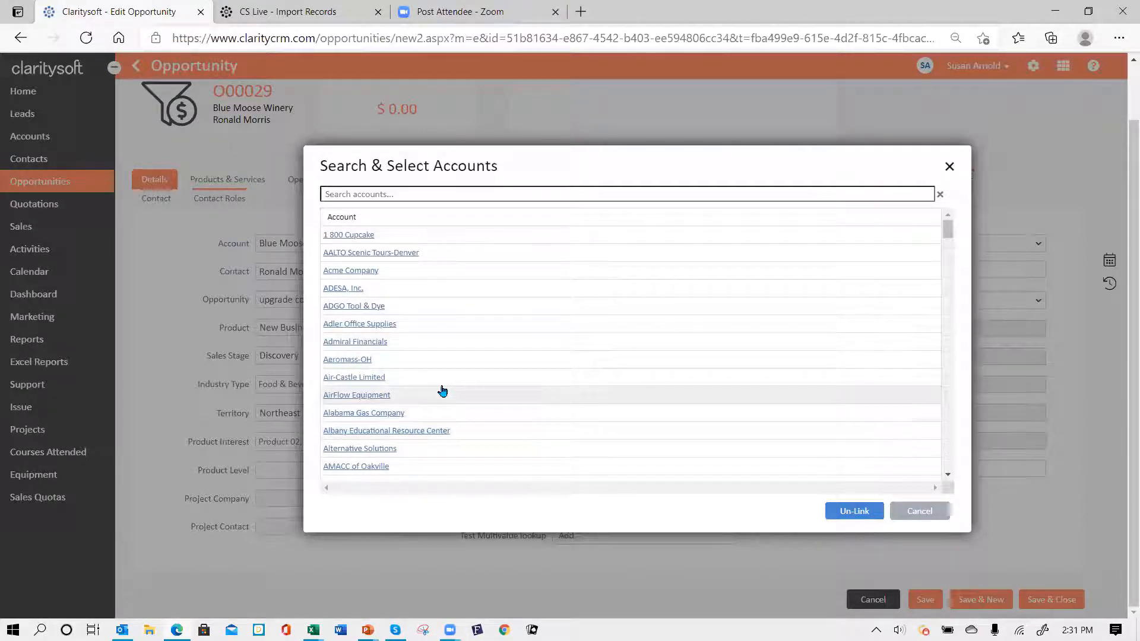
click(348, 360)
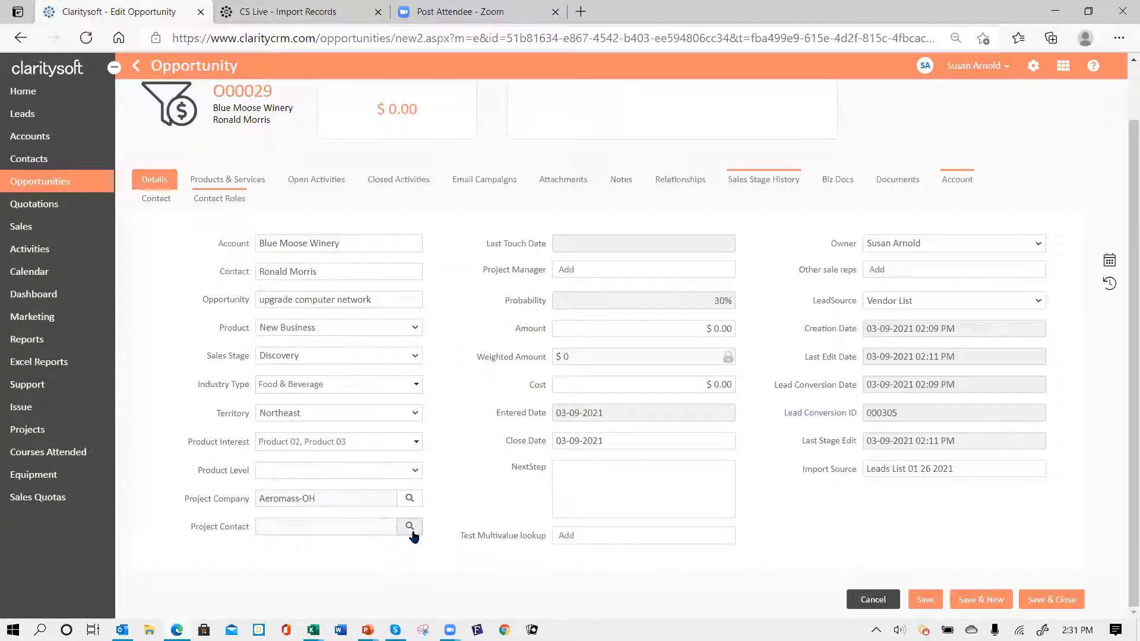
click(410, 527)
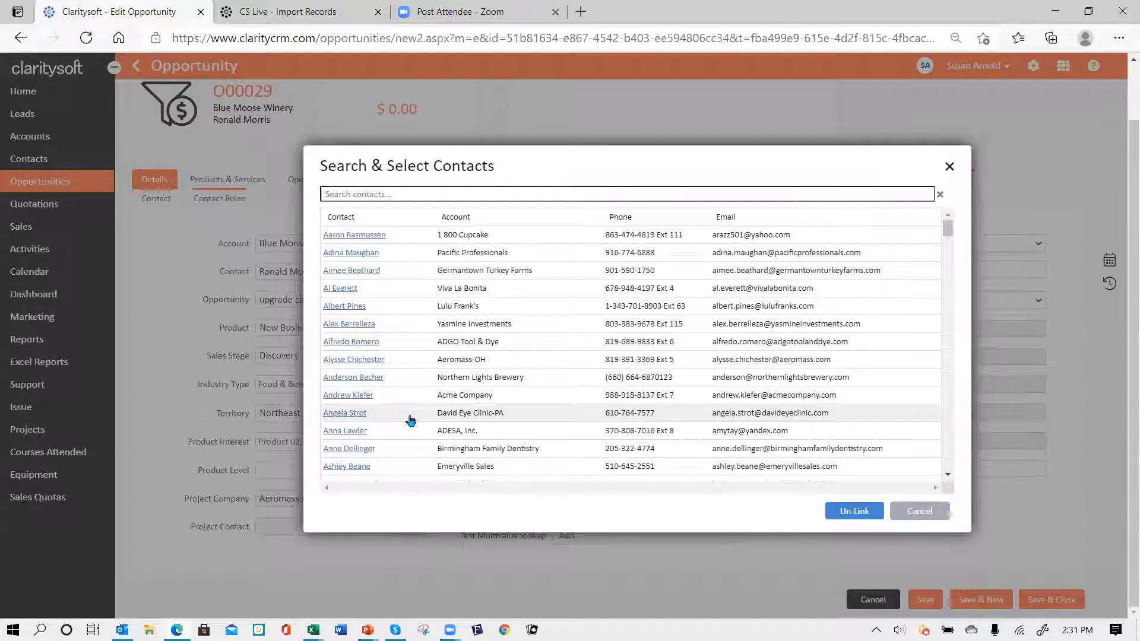
click(337, 359)
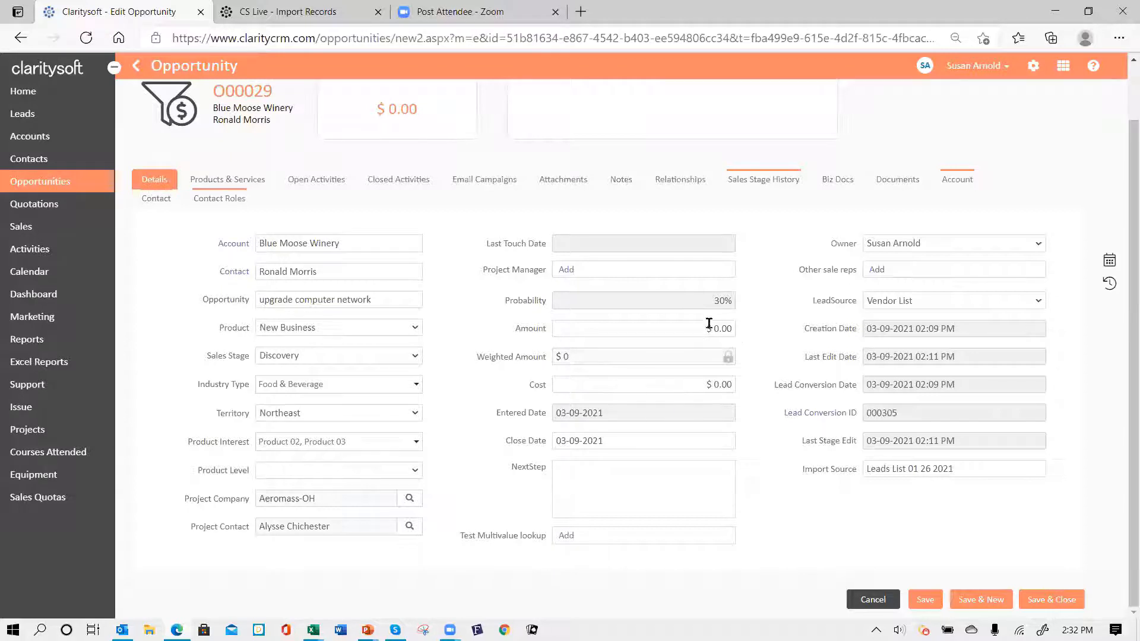
- Enter 30000 as the opportunity Amount, giving $30,000.00
click(733, 329)
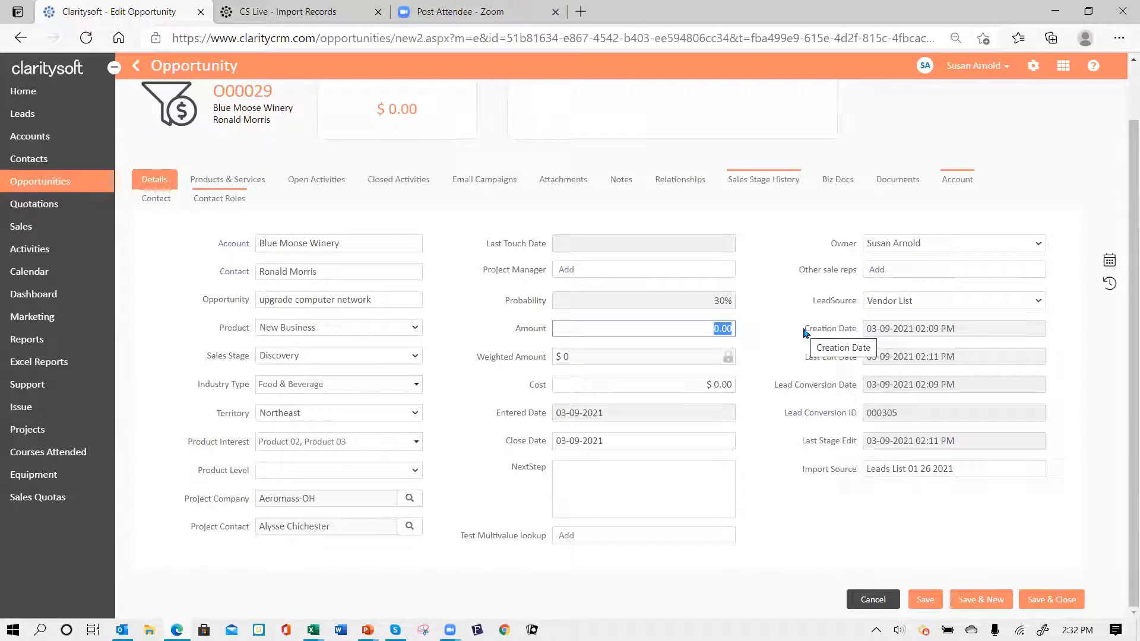
text(30000)
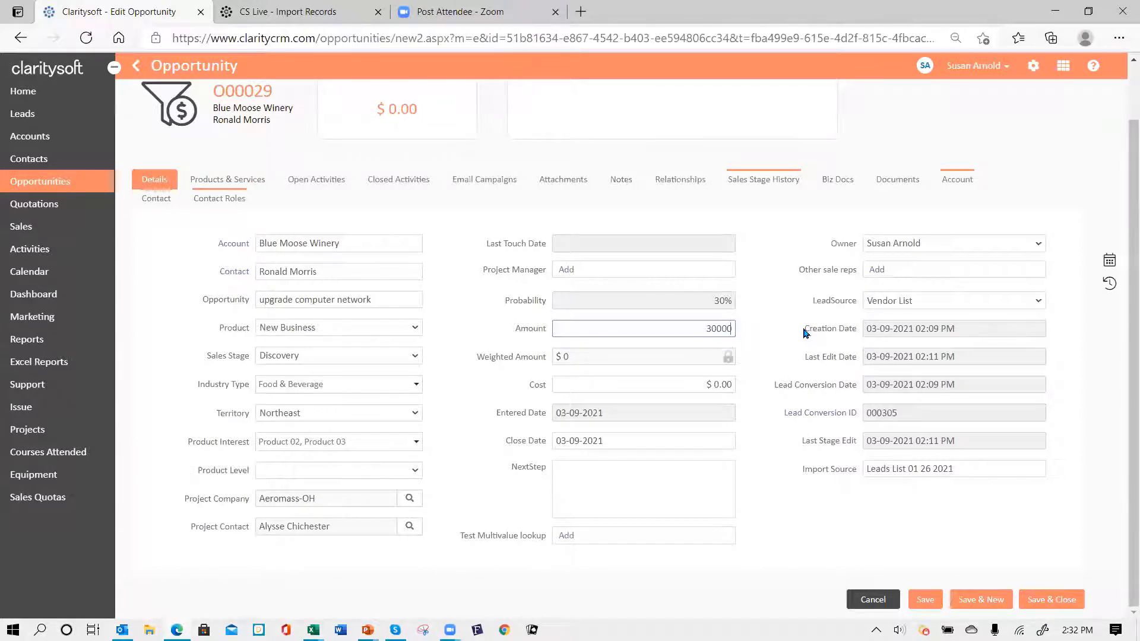
key(Tab)
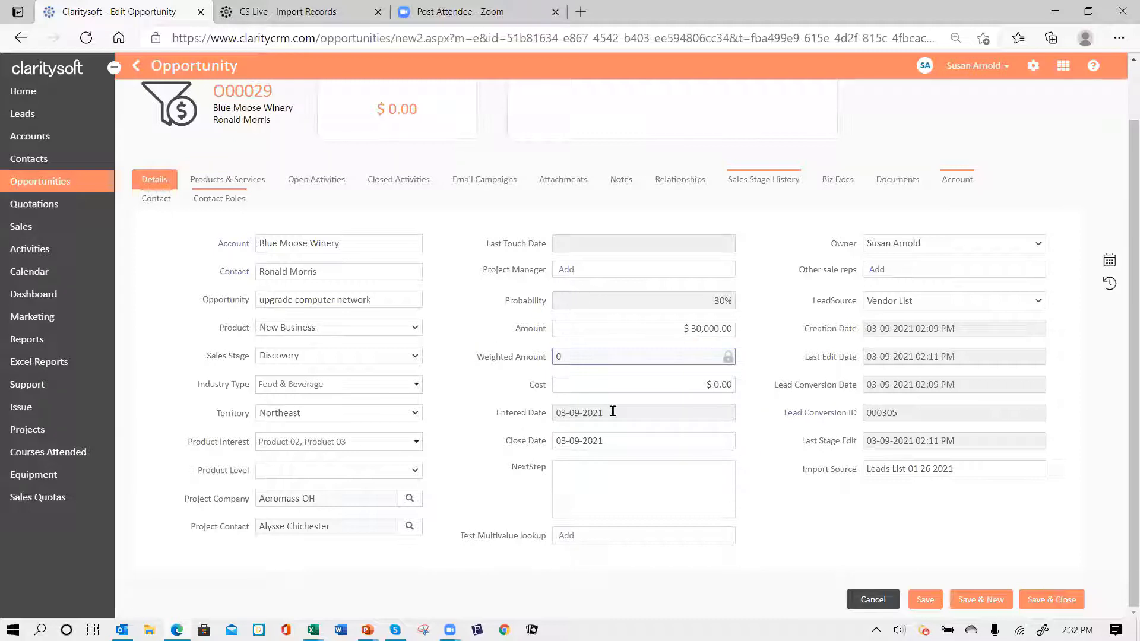
- Pick March 31, 2021 as the Close Date, correcting an initial April 30 choice
click(619, 441)
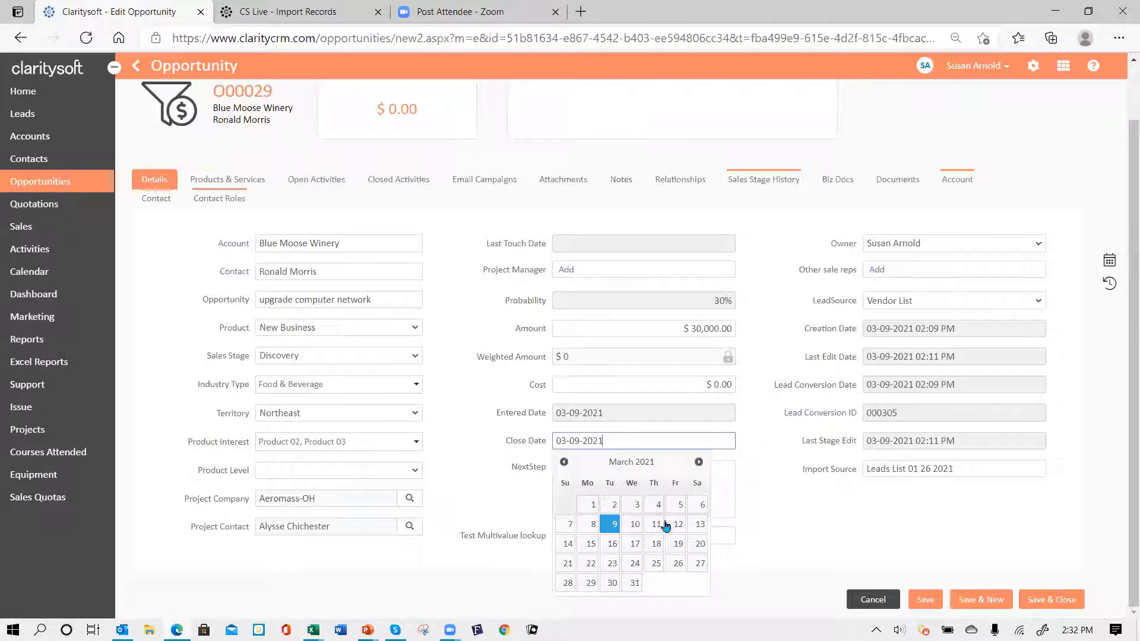
click(700, 462)
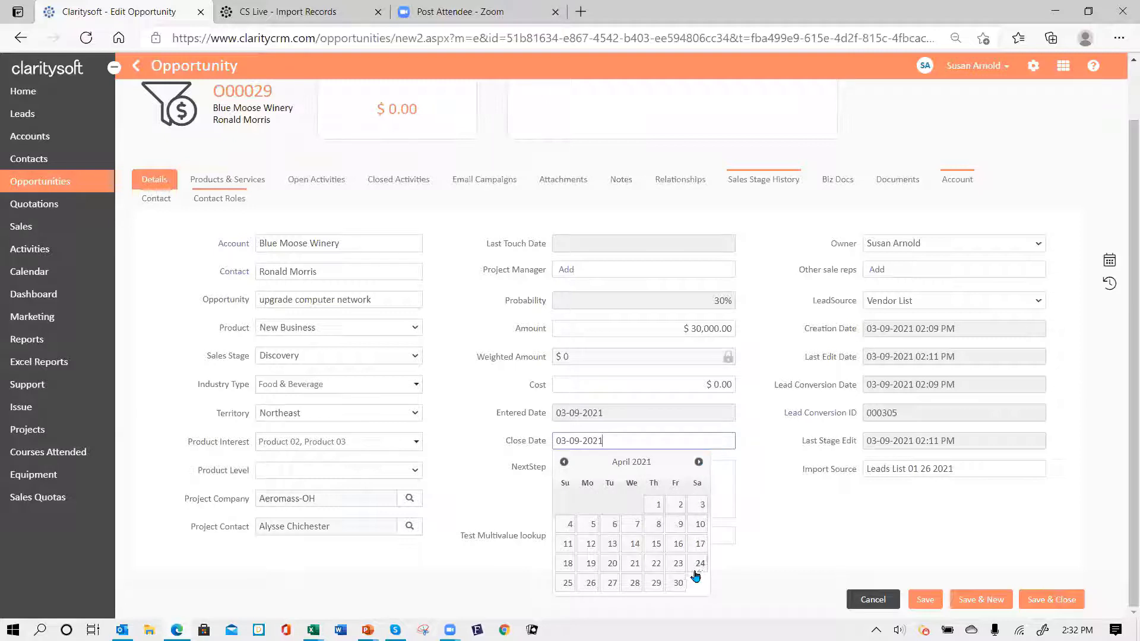
click(678, 585)
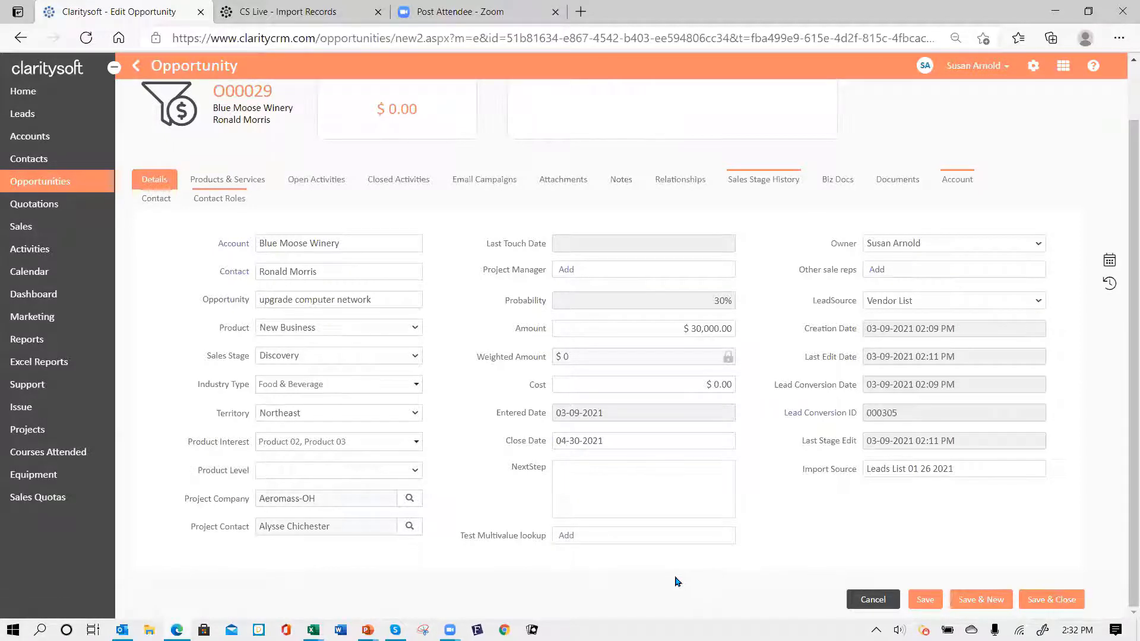
click(610, 440)
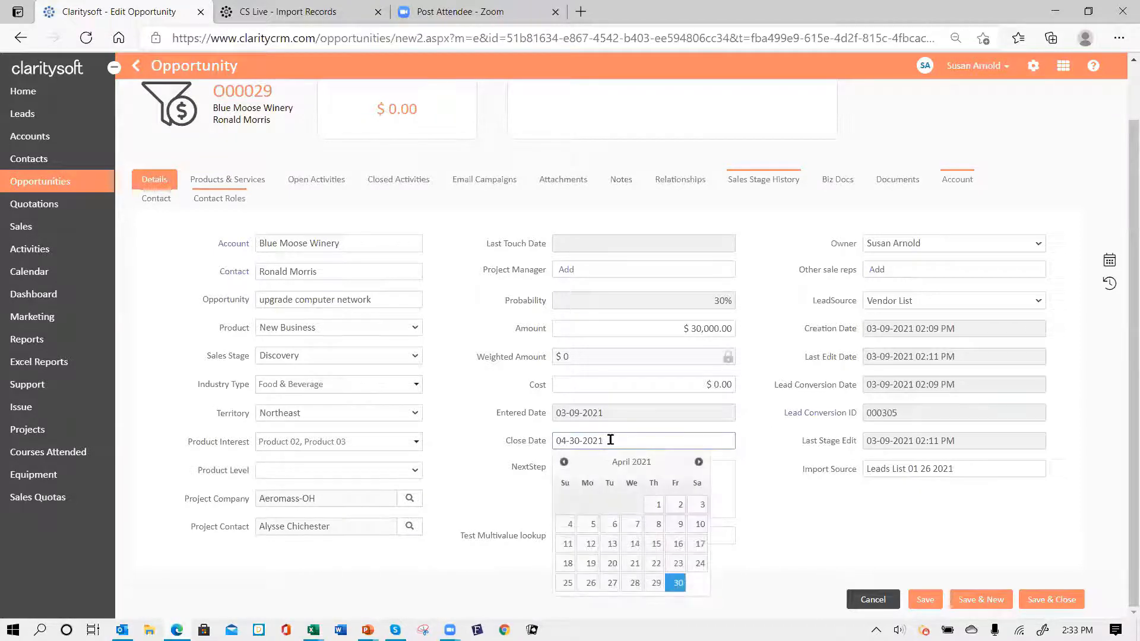
click(564, 462)
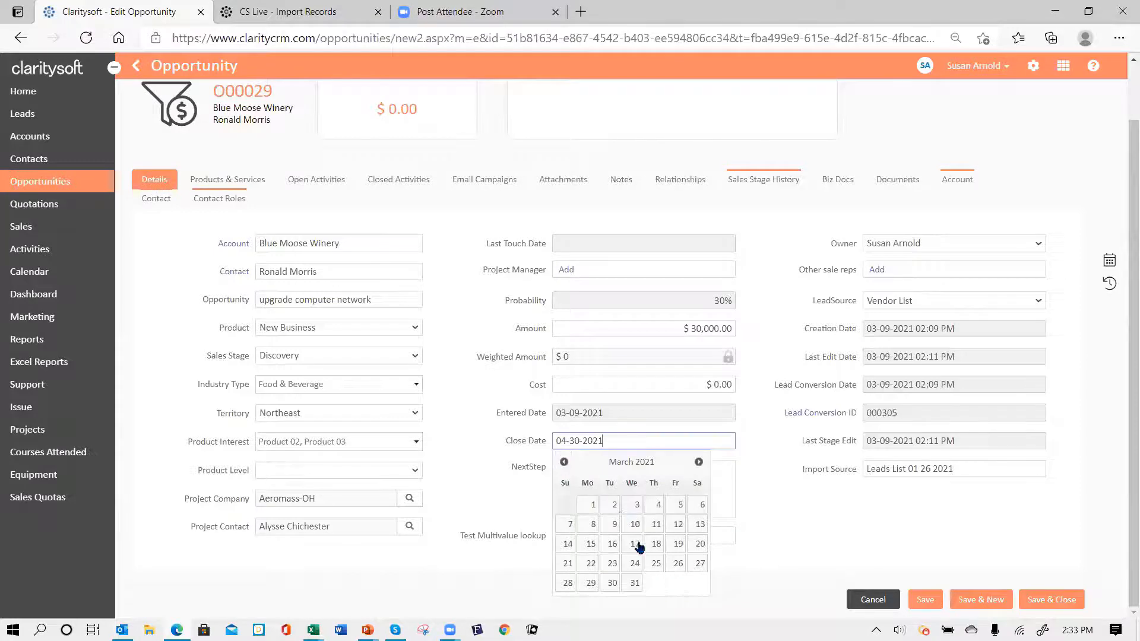
click(637, 583)
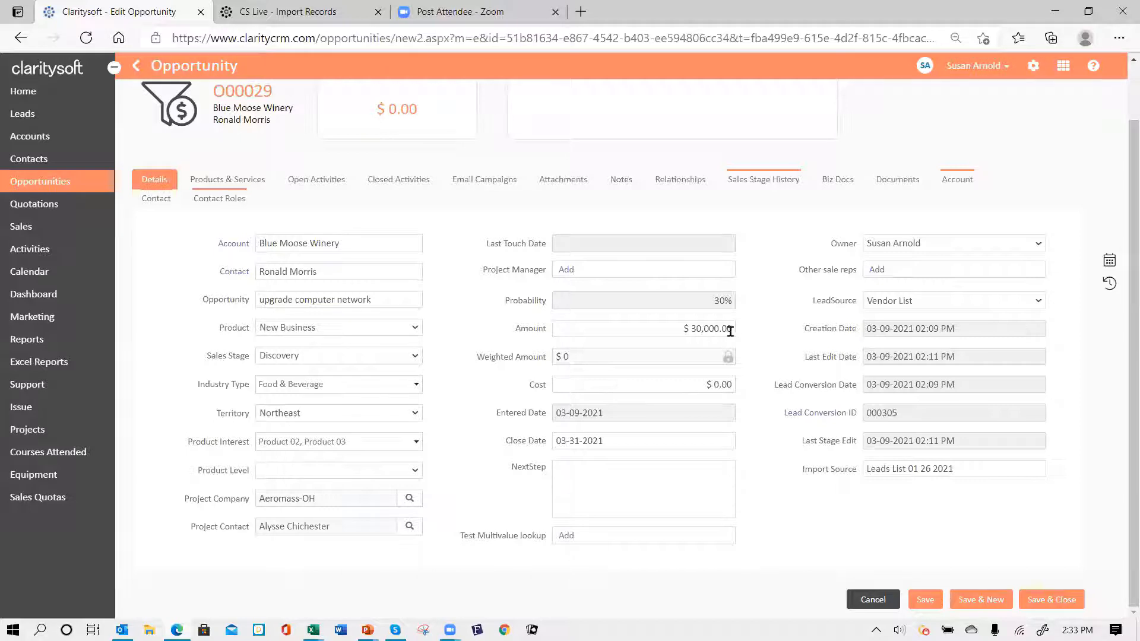
- Save opportunity O00029 with its $30,000.00 amount and return to the top of the form
click(925, 601)
scroll(593, 356, up, 1)
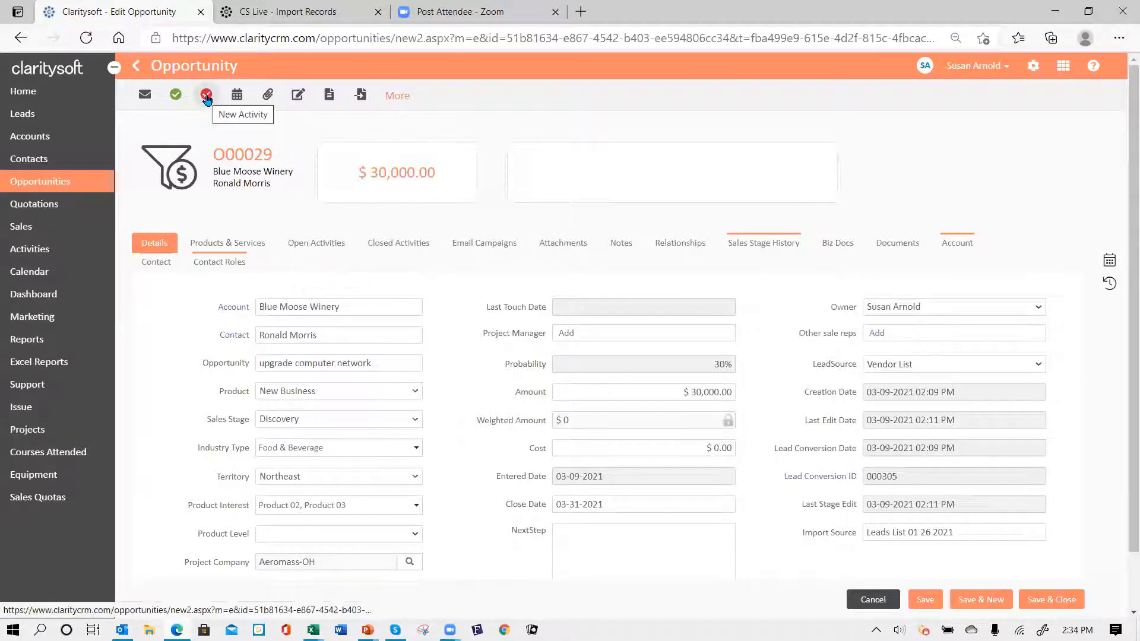
- Log a completed Call with the subject 'call' and a short note on opportunity O00029
click(206, 97)
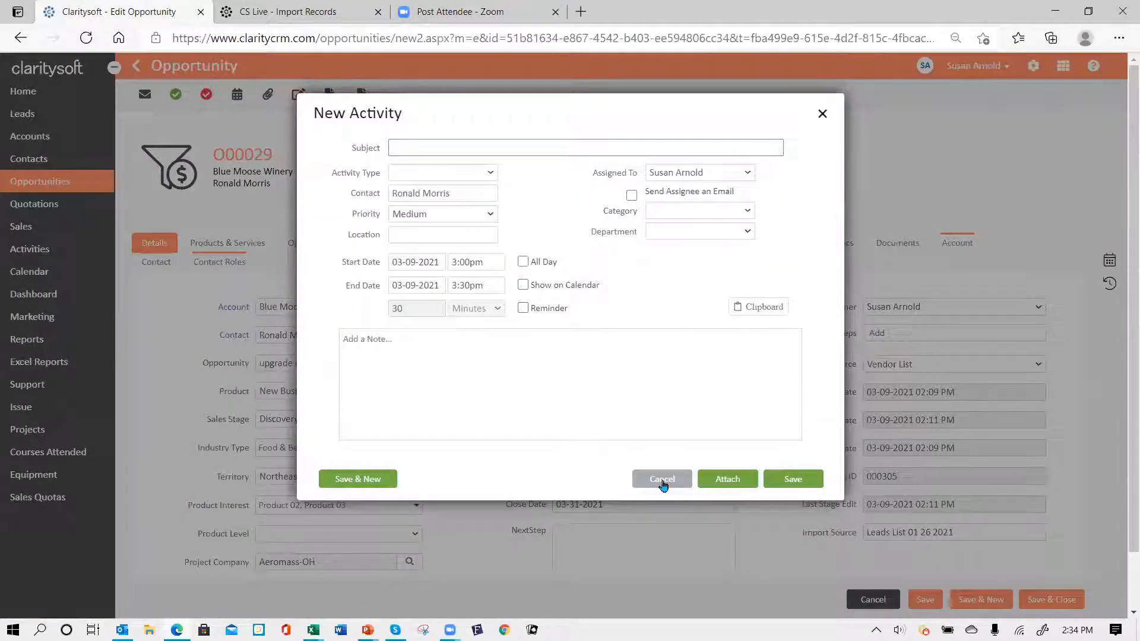
click(662, 483)
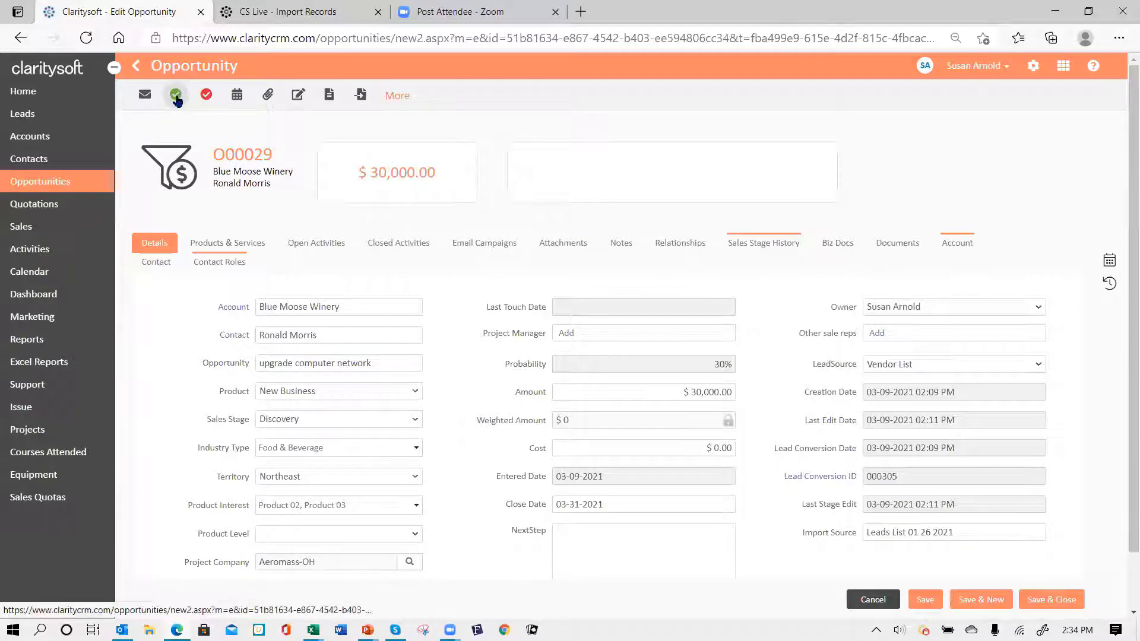
click(177, 97)
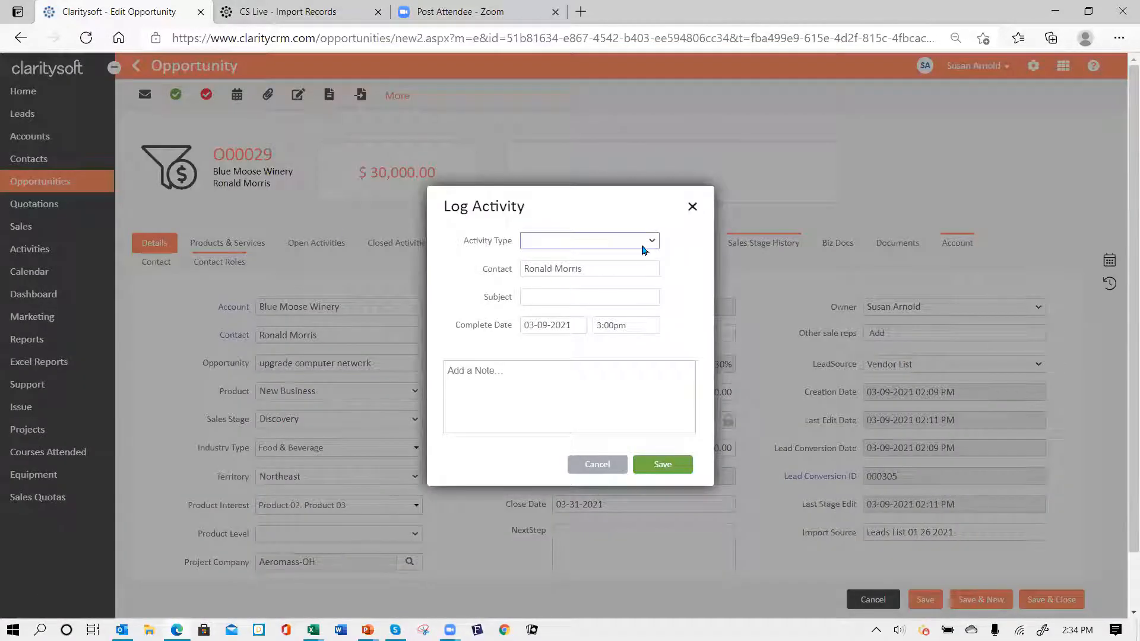
click(656, 240)
click(589, 286)
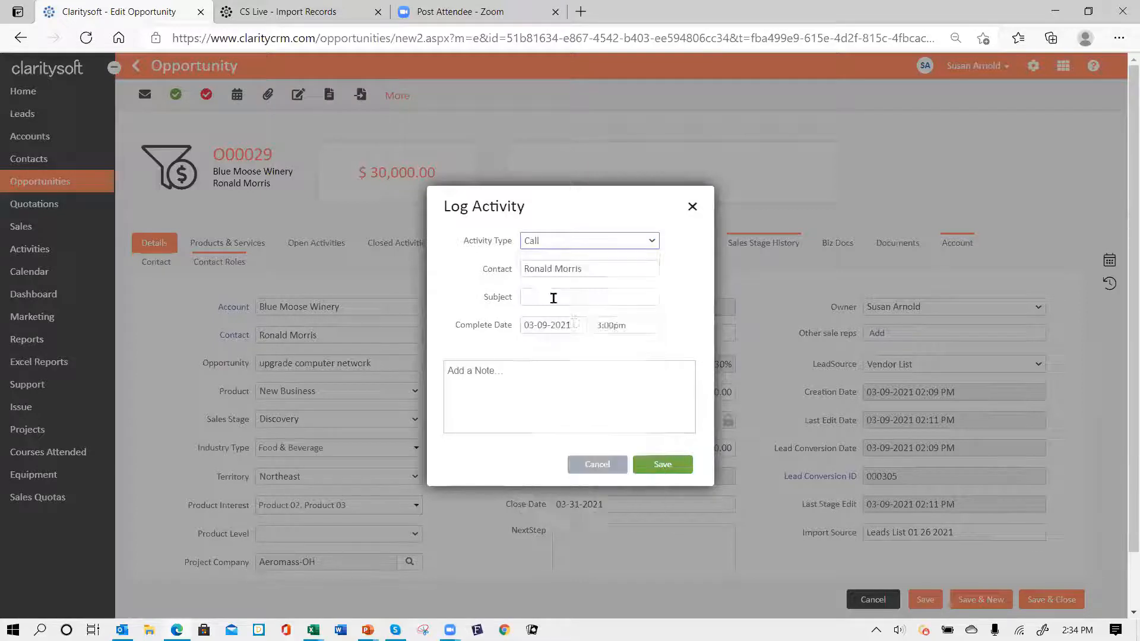
click(567, 300)
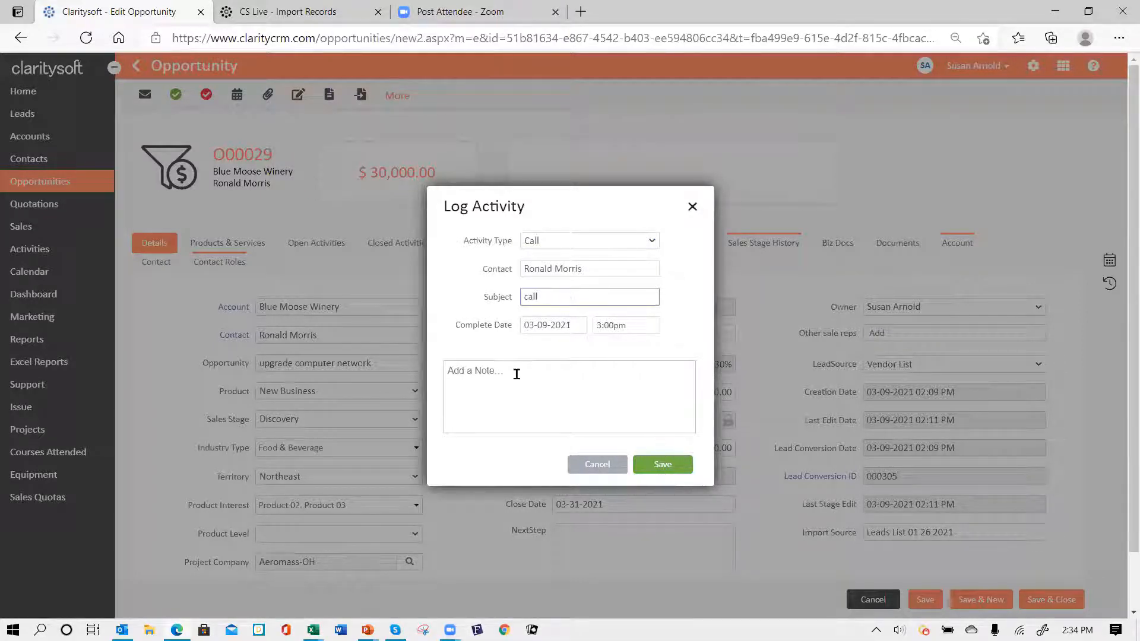
click(517, 374)
text(ad faksf kadsf kanf zk)
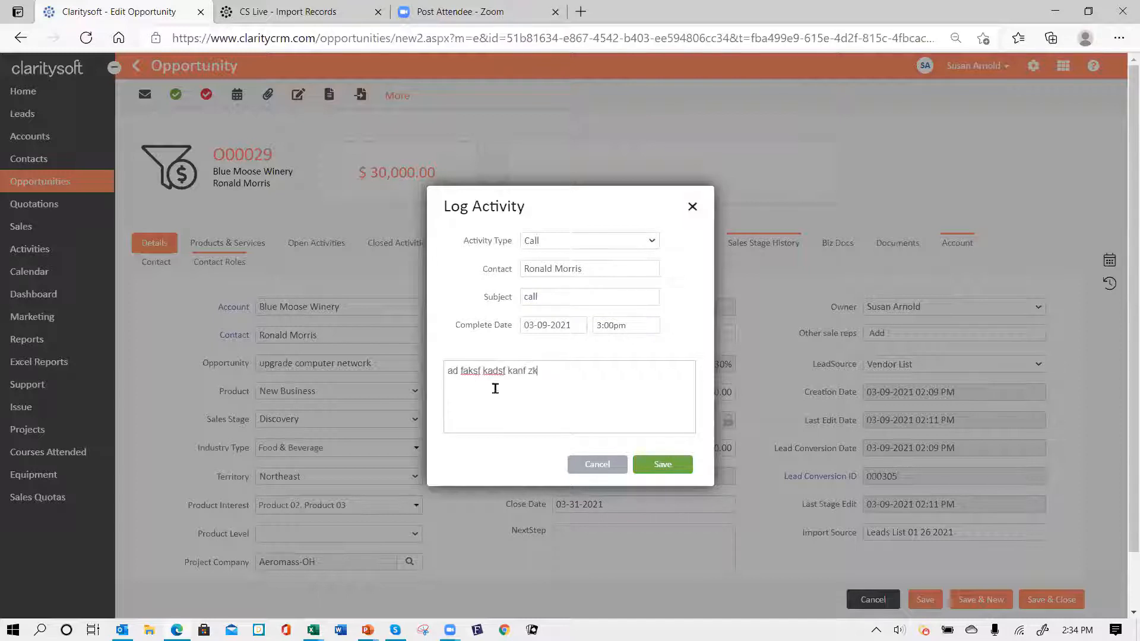
click(663, 465)
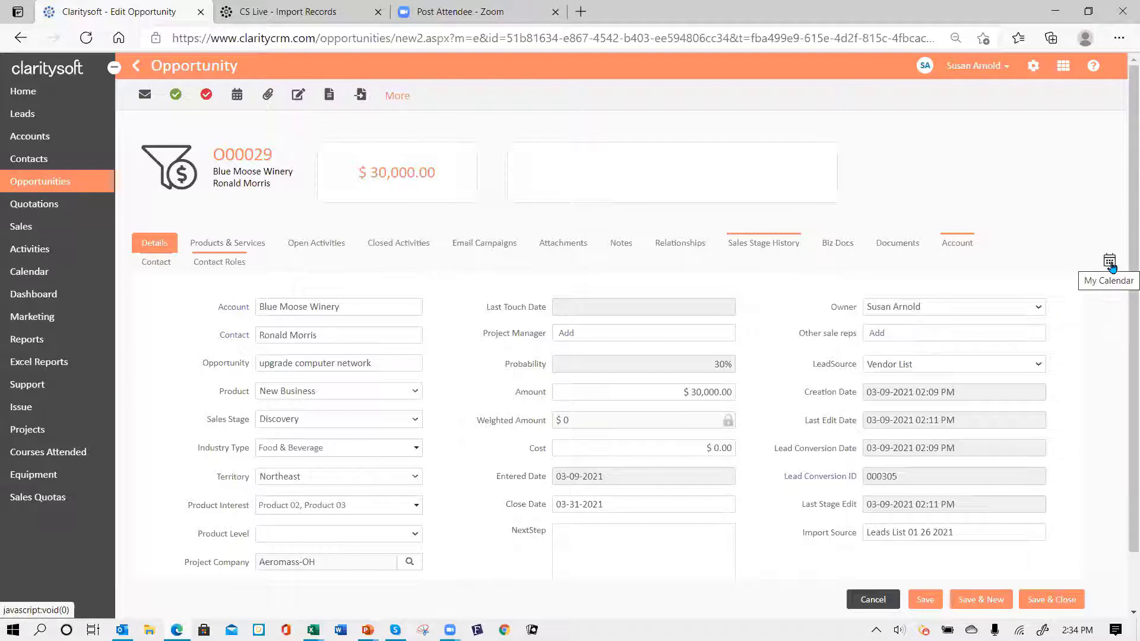
- Schedule a Call 'Follow up call to discuss products' for Thu 3/11/2021, 2:00–2:30pm, from My Calendar
click(1110, 263)
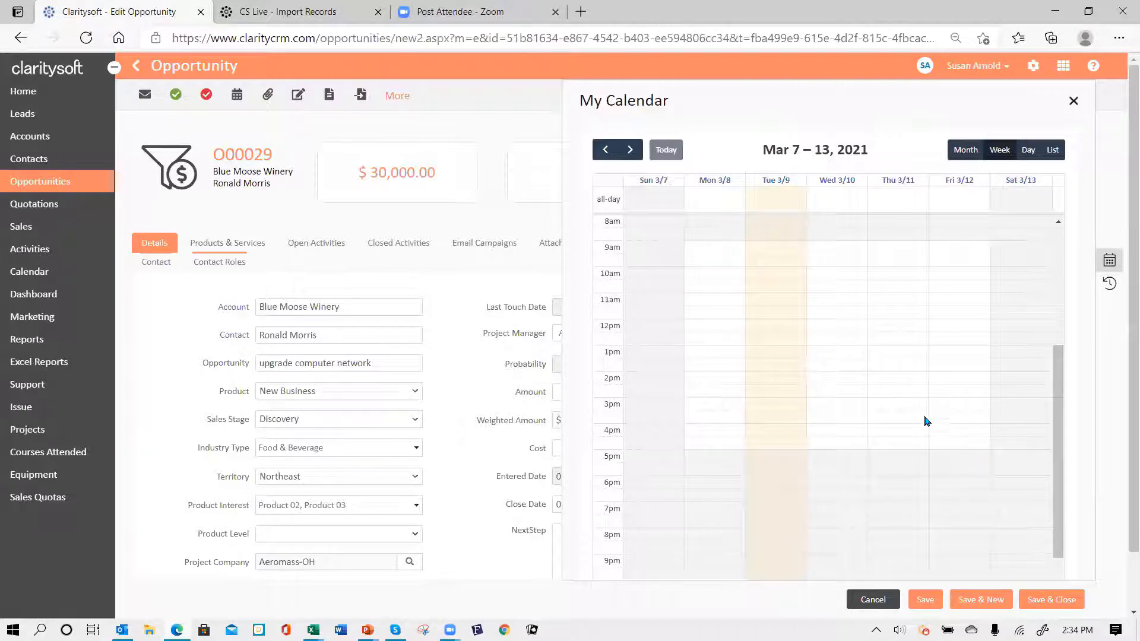
click(895, 383)
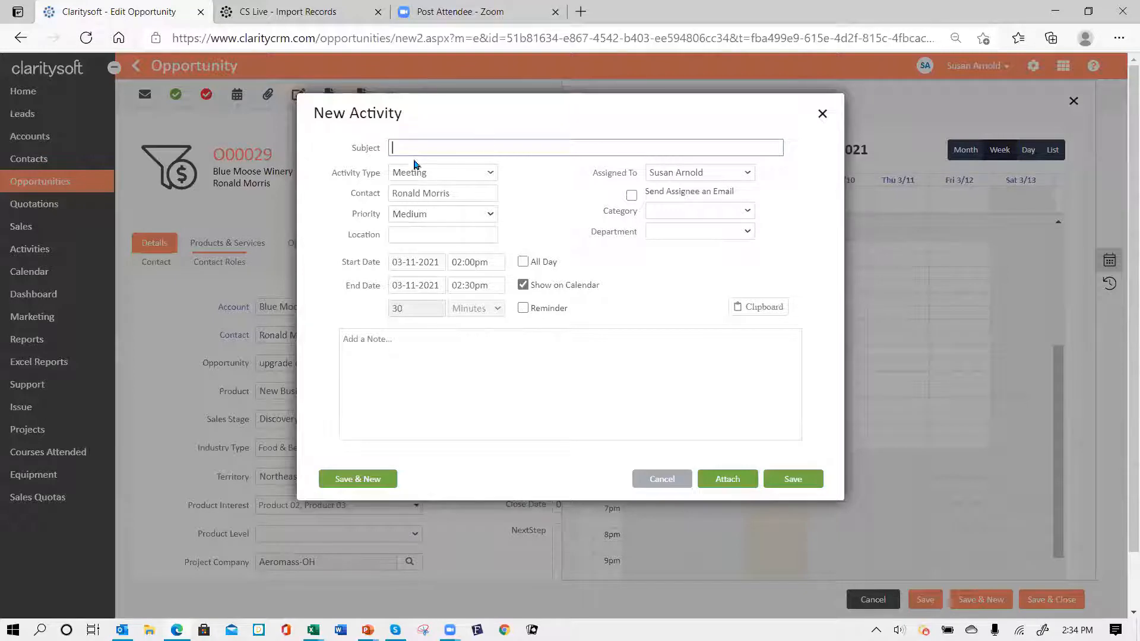
click(488, 173)
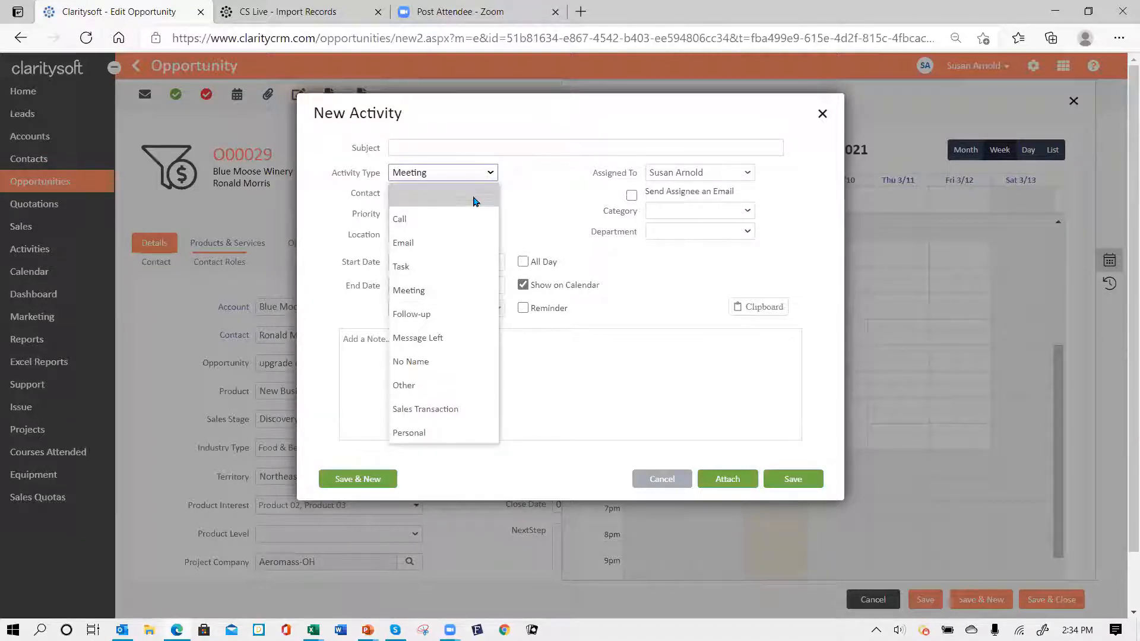
click(453, 221)
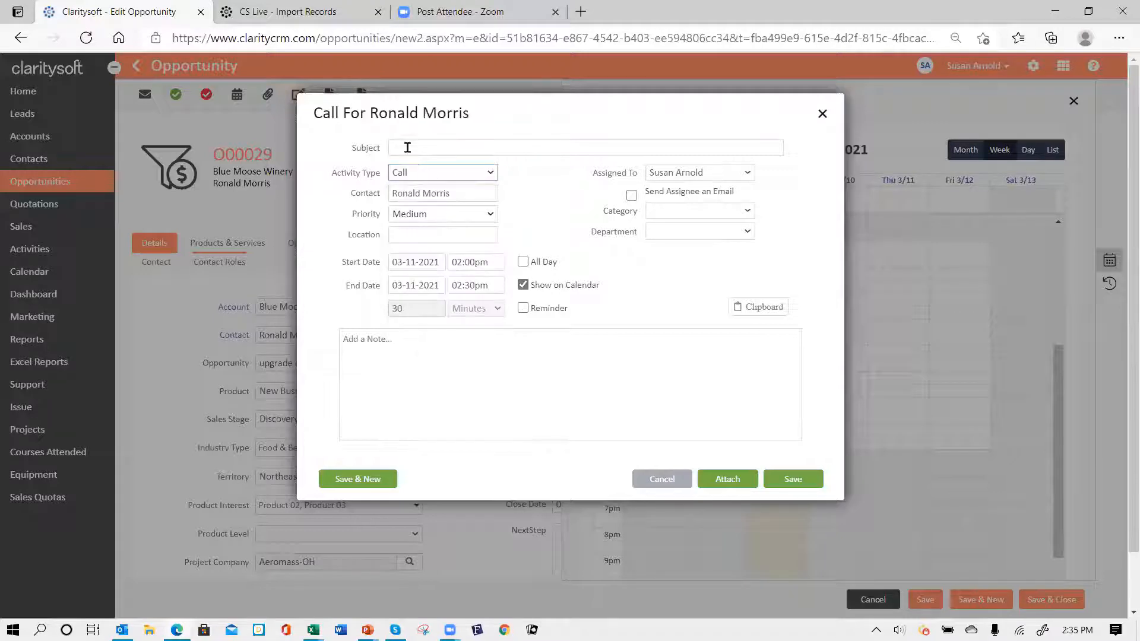
click(408, 146)
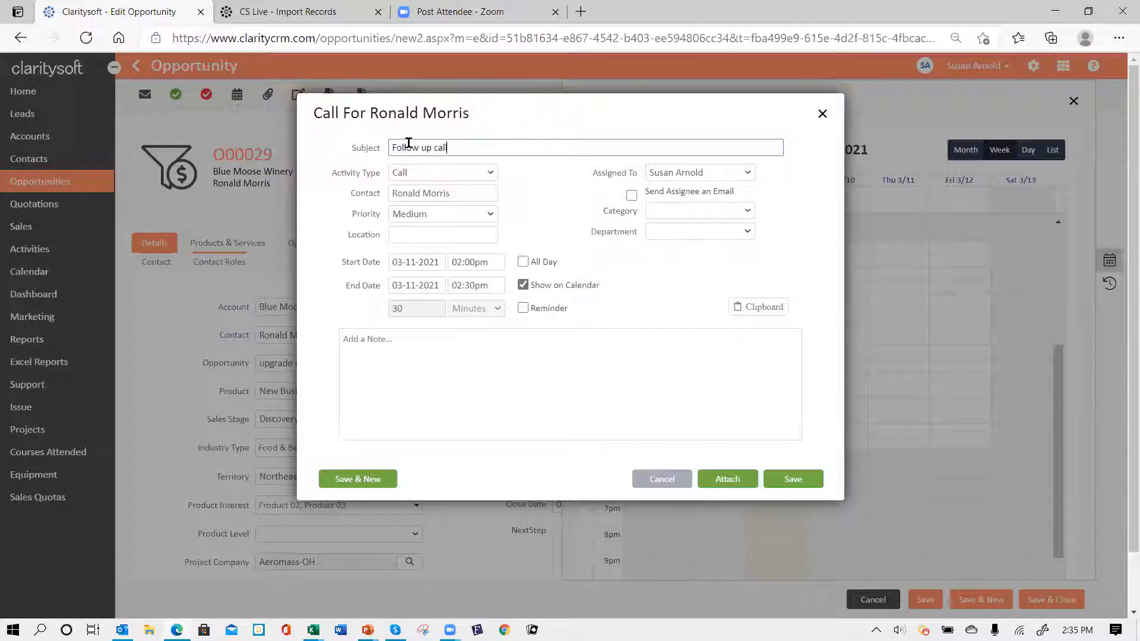
text(Follow up call to discuss products)
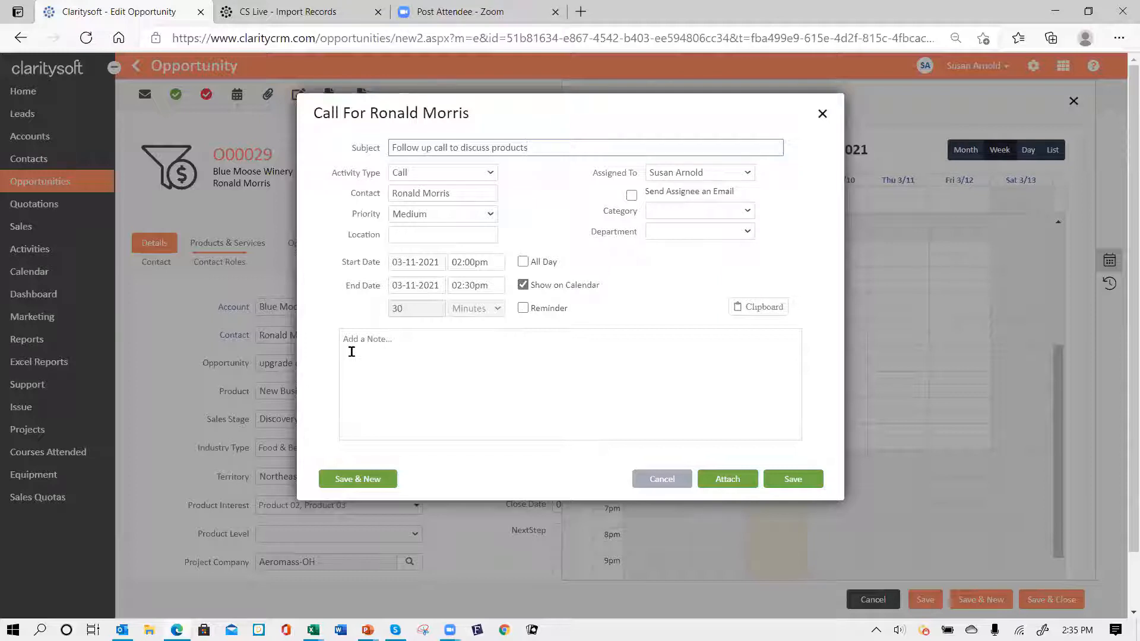
click(795, 481)
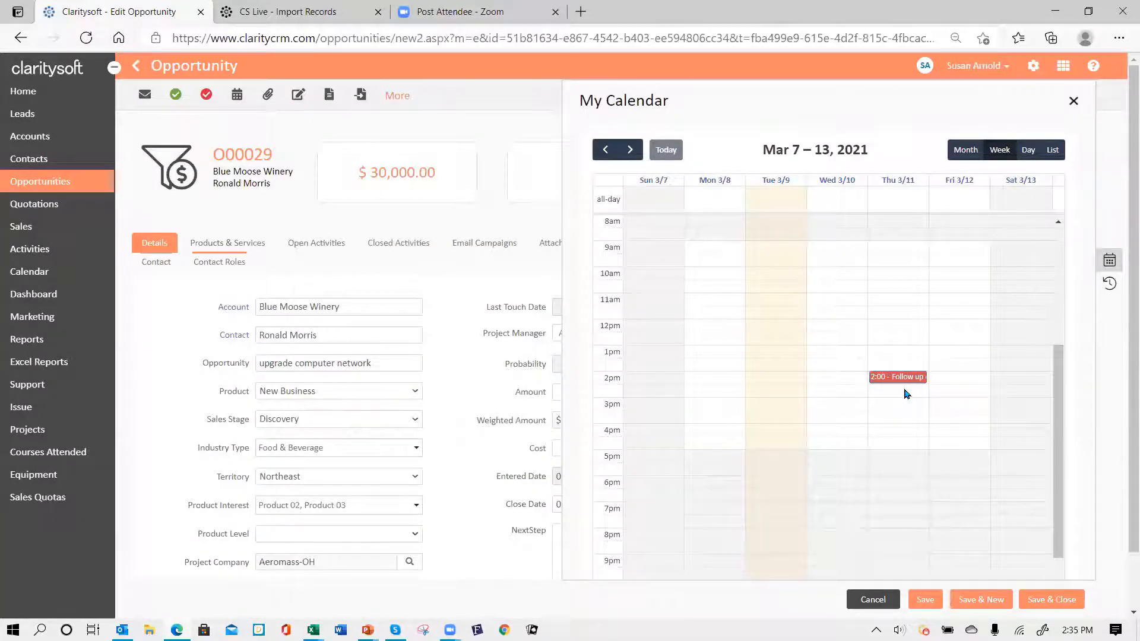
click(1121, 262)
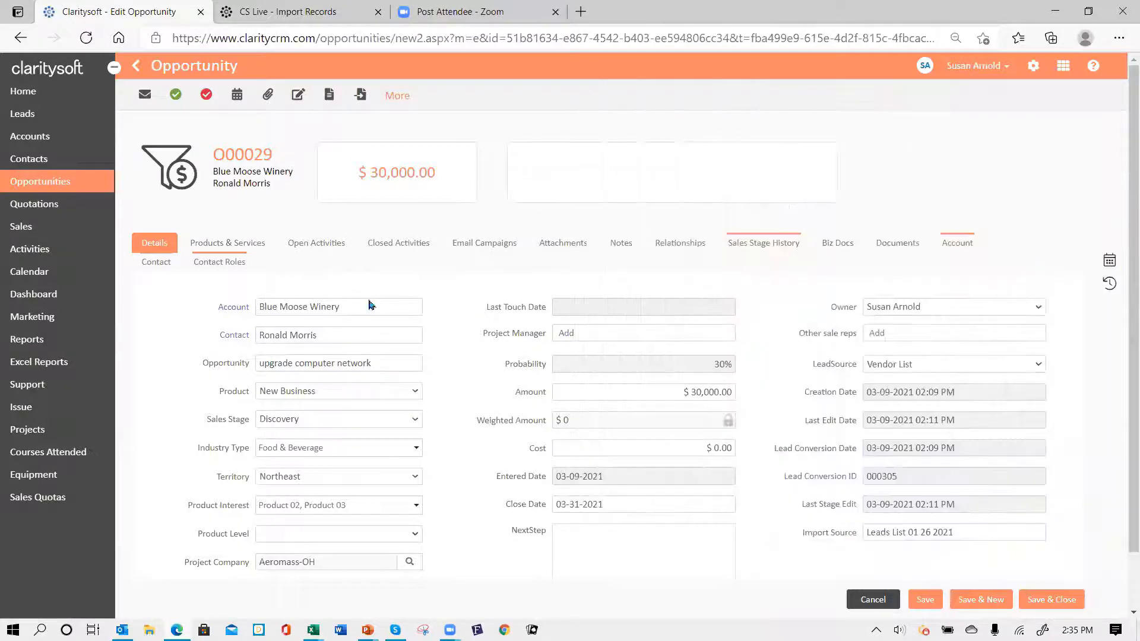
- Review the opportunity's open and closed activities, then save and close O00029
click(307, 249)
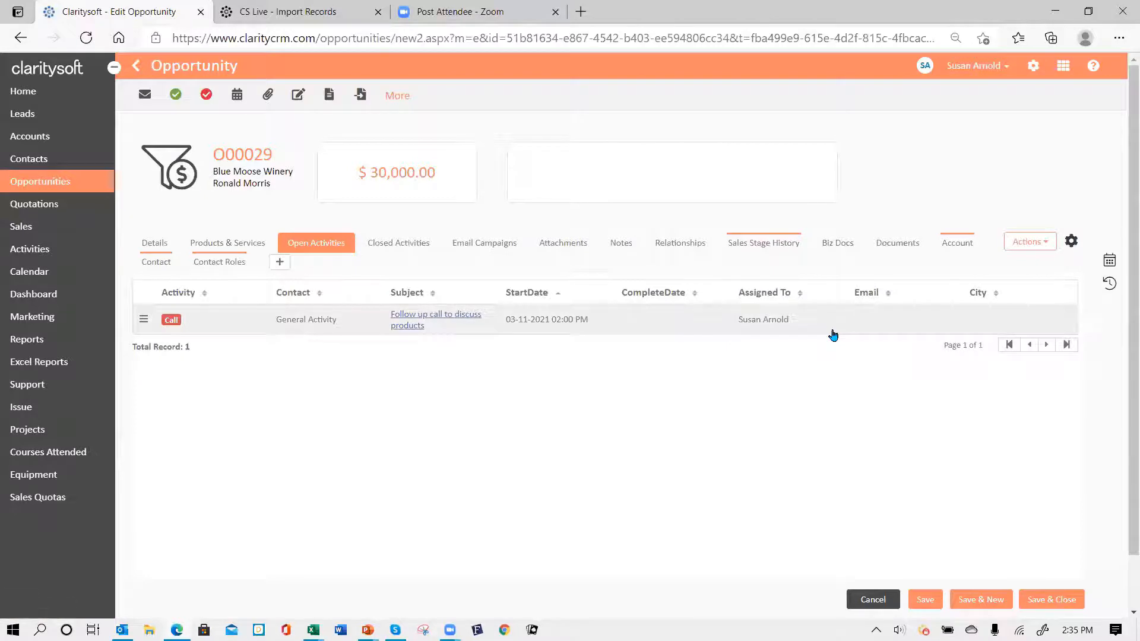
click(235, 268)
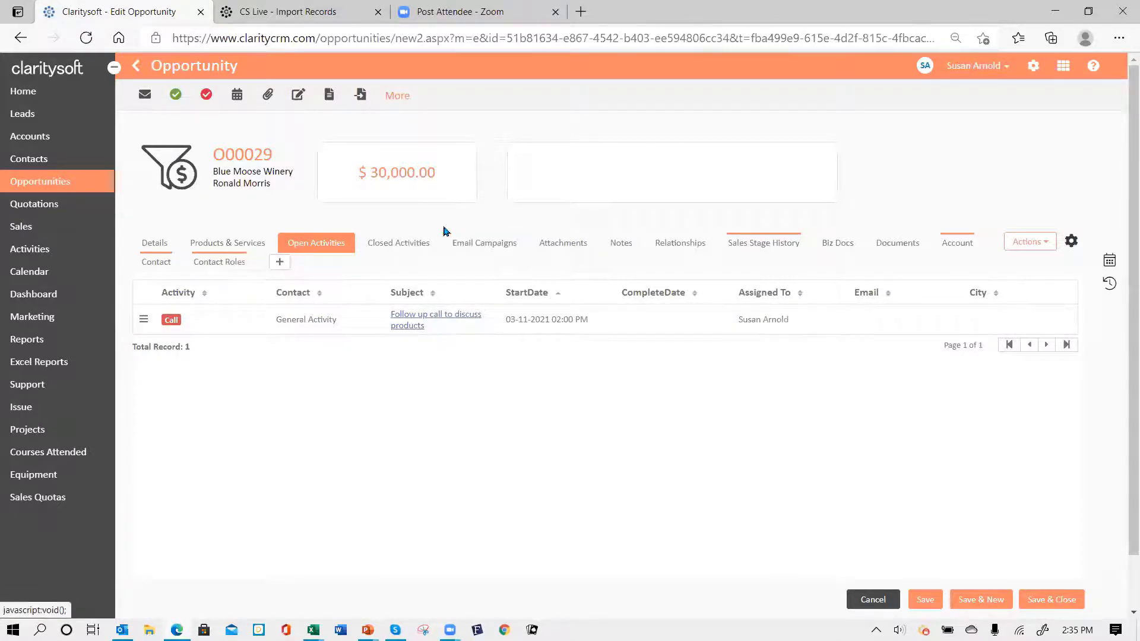
click(410, 244)
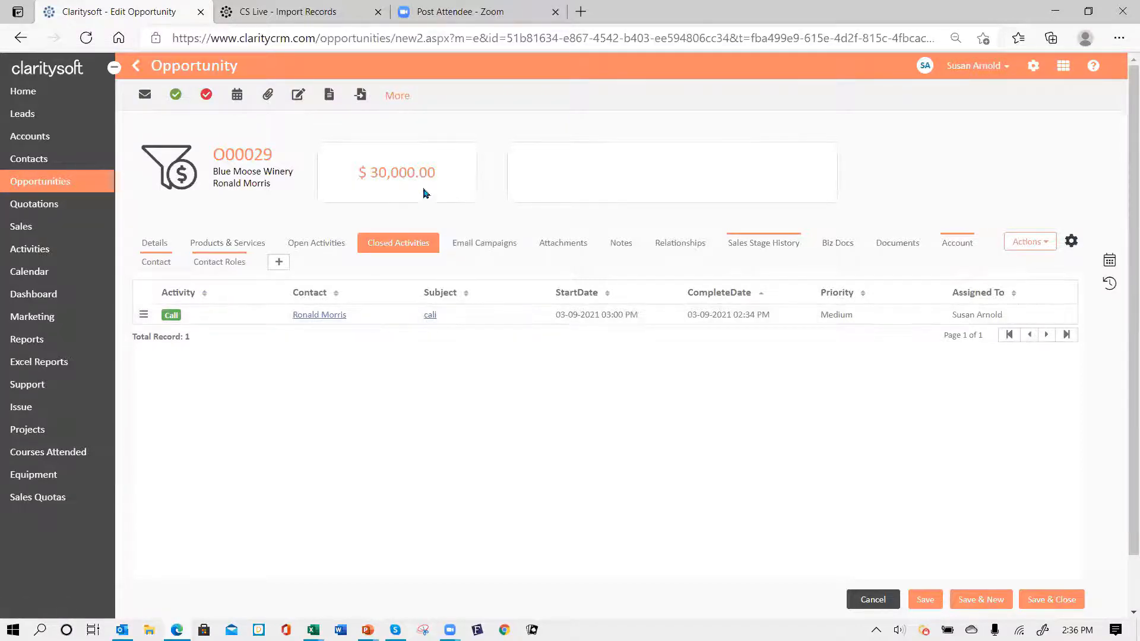
click(1041, 601)
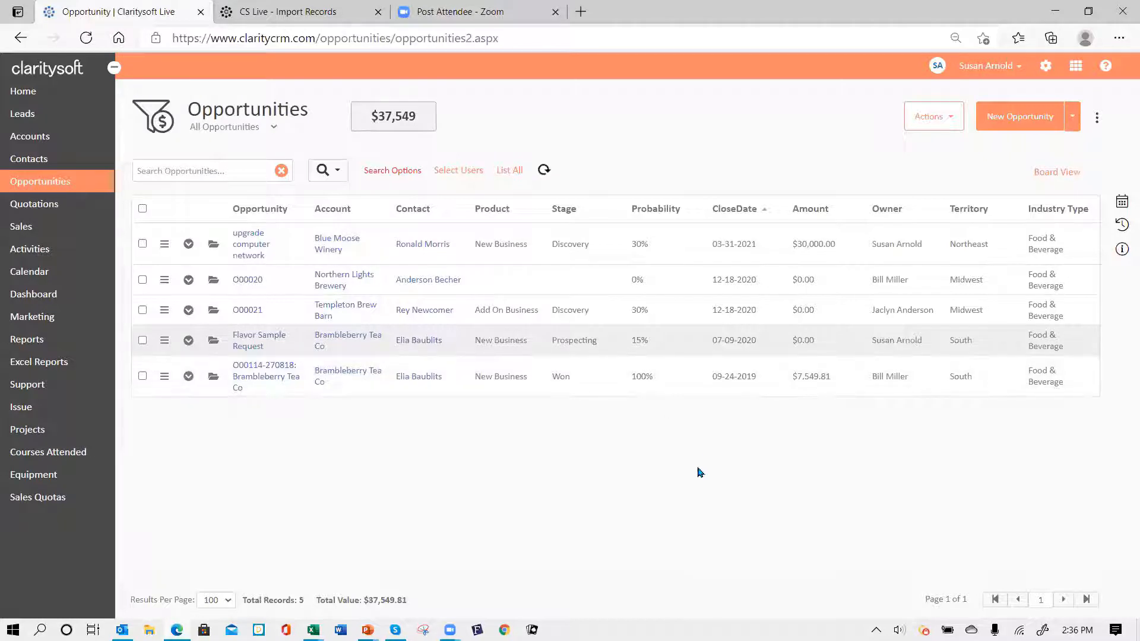
- Abandon a 10am Thu 3/11 calendar activity, then open the Flavor Sample Request opportunity
click(1121, 202)
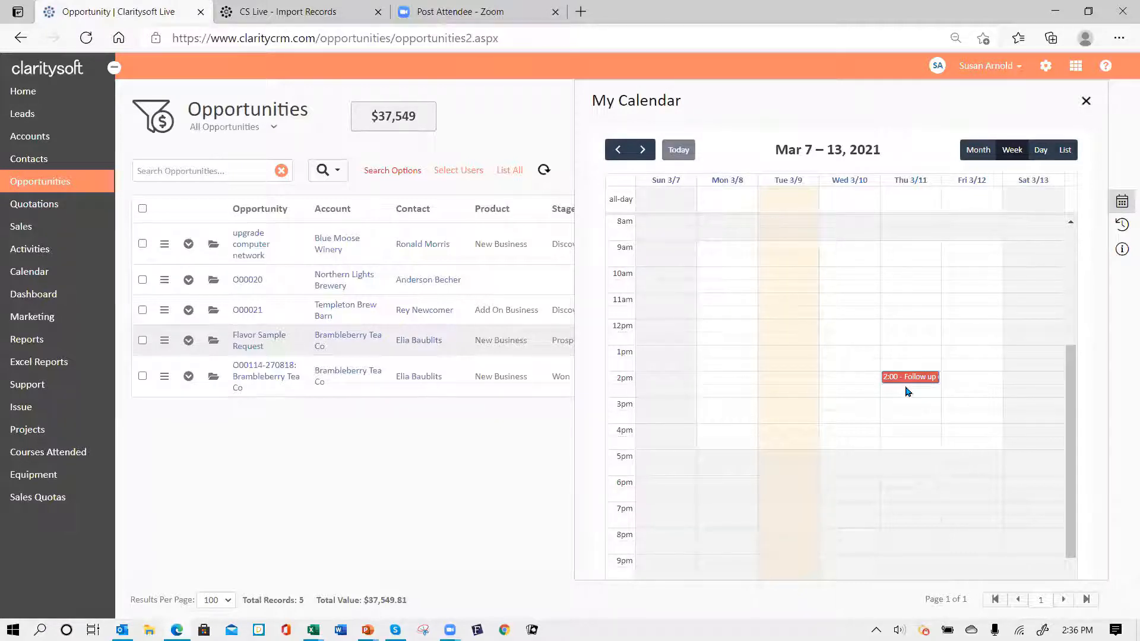
click(907, 275)
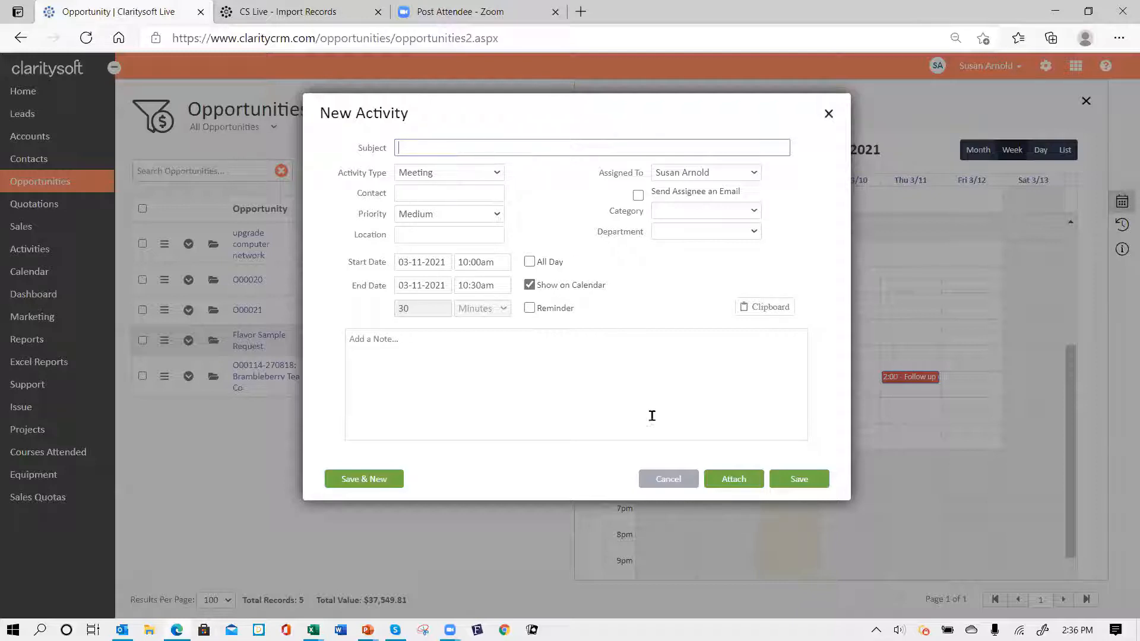
click(669, 478)
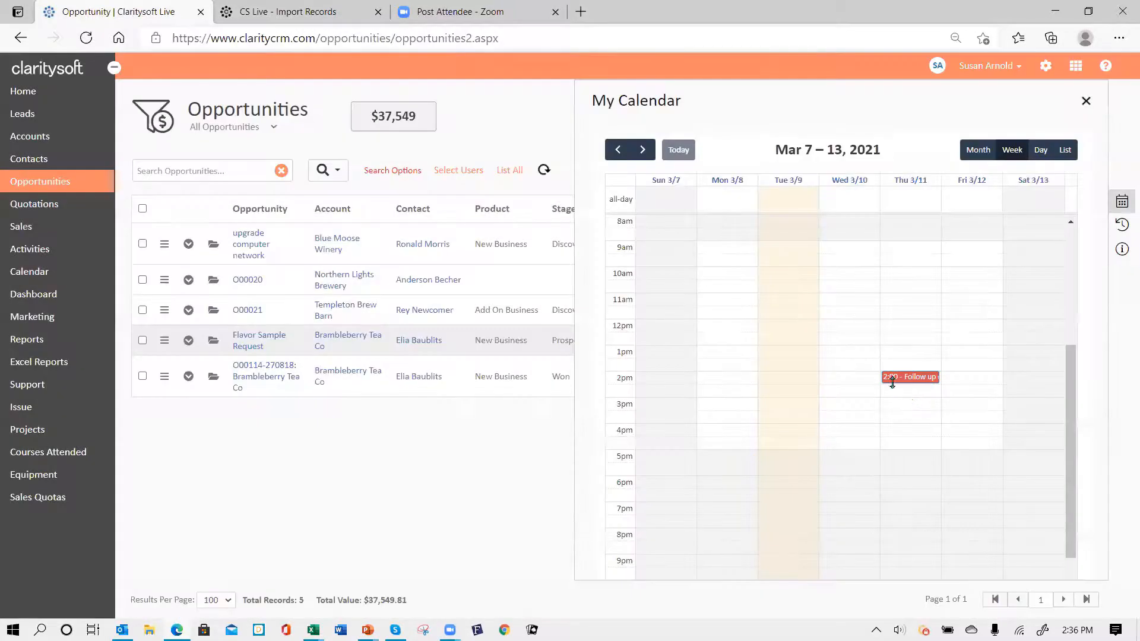
click(1121, 202)
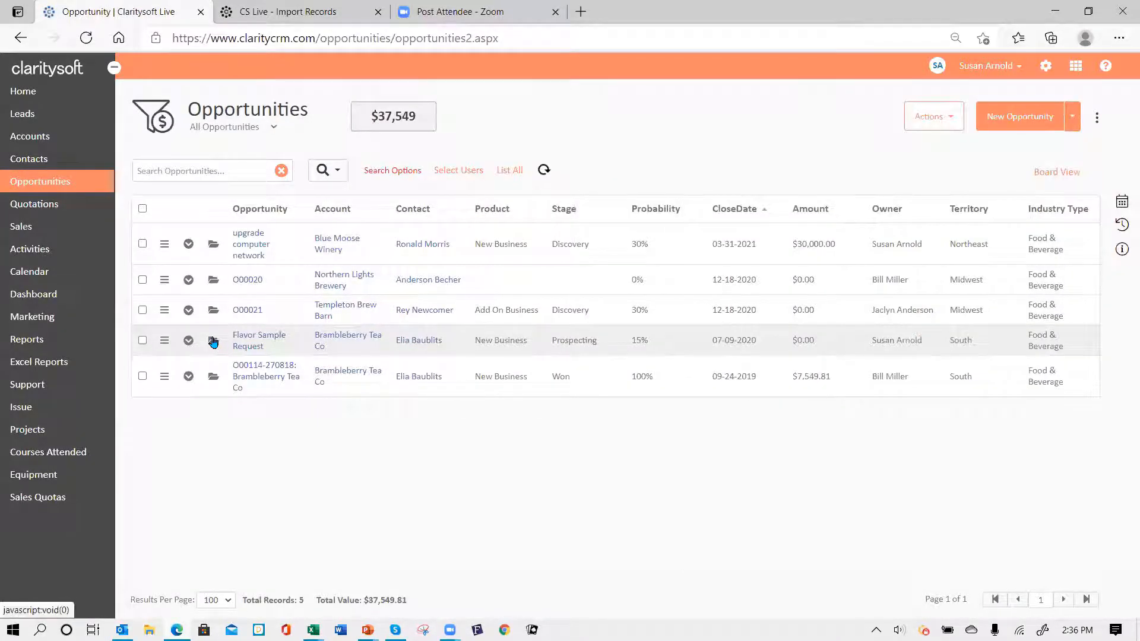
click(213, 342)
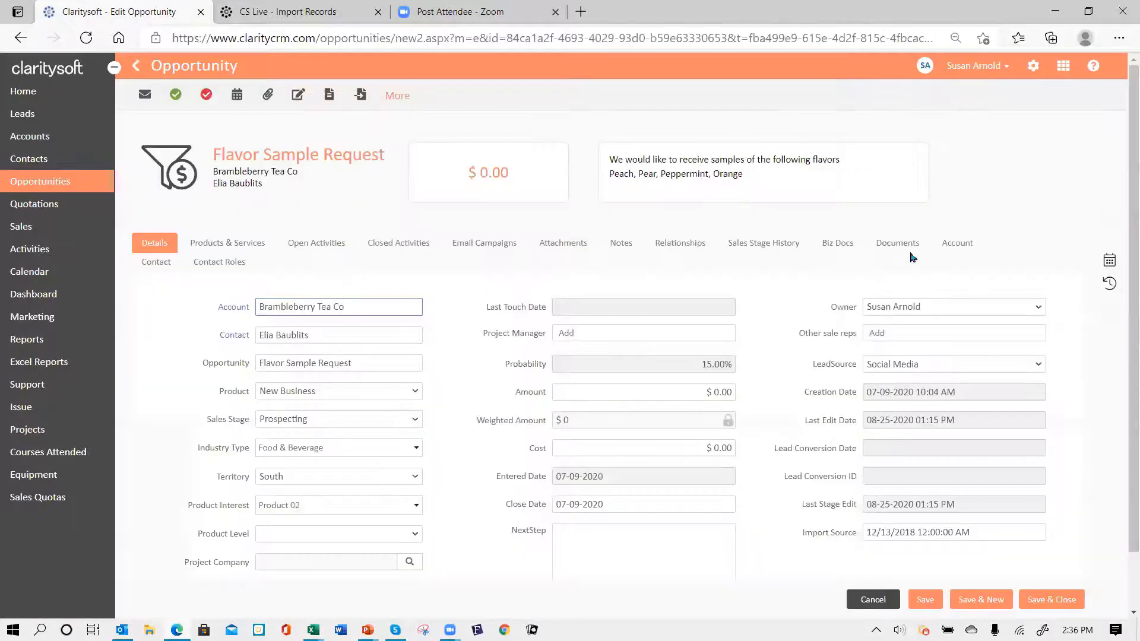
- Create a meeting on Thu 3/11 running from 11:00am to 12:00pm in My Calendar
click(1110, 261)
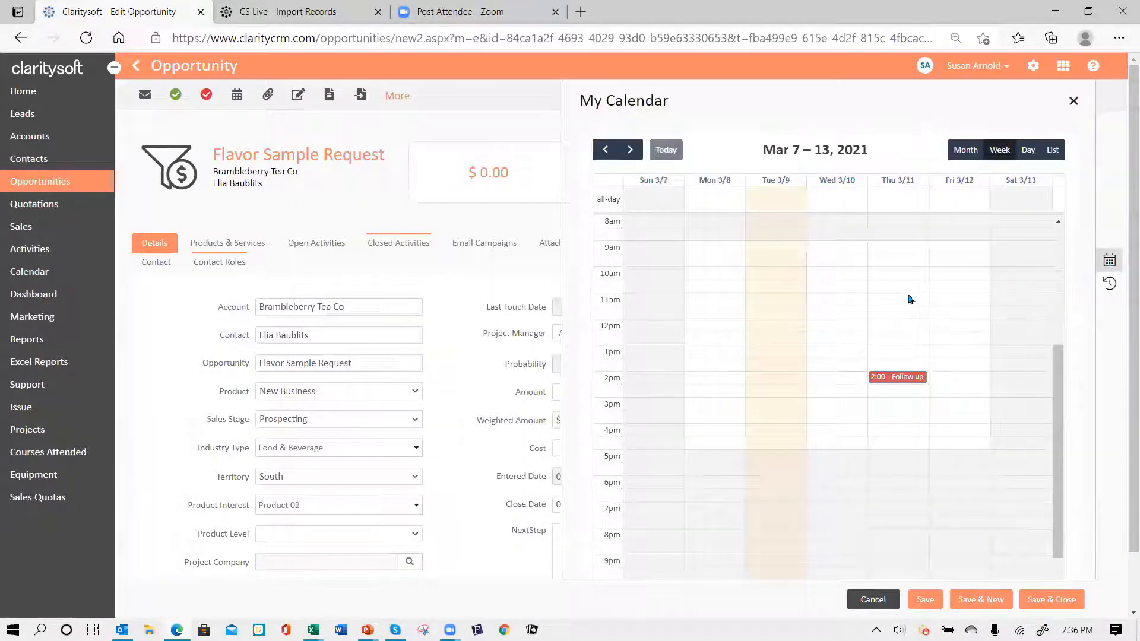
click(911, 298)
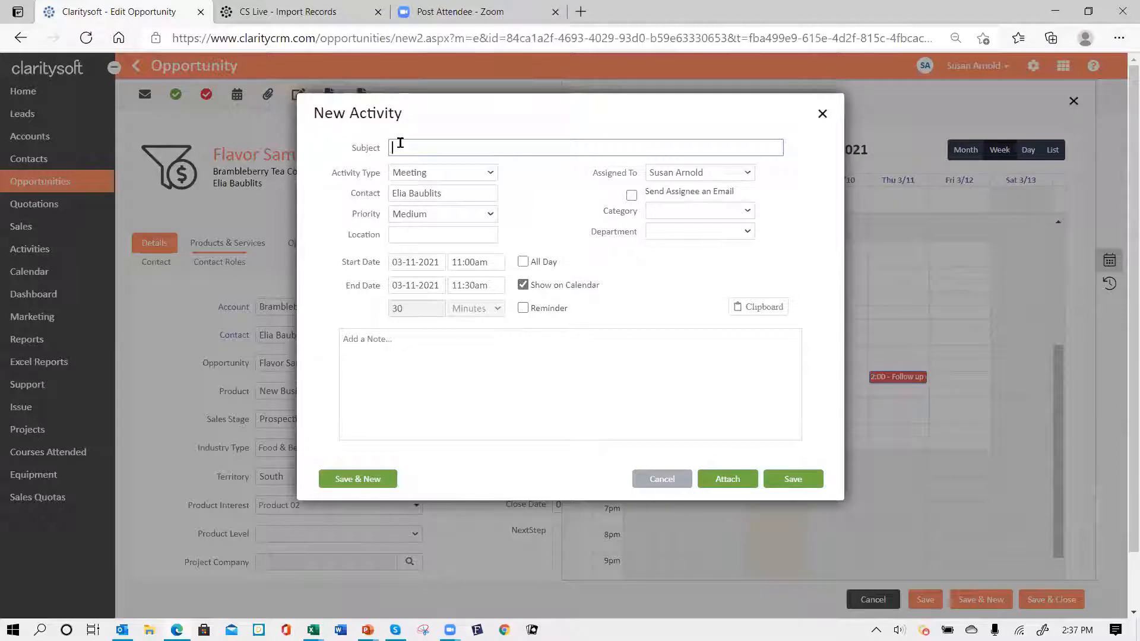
text(ing)
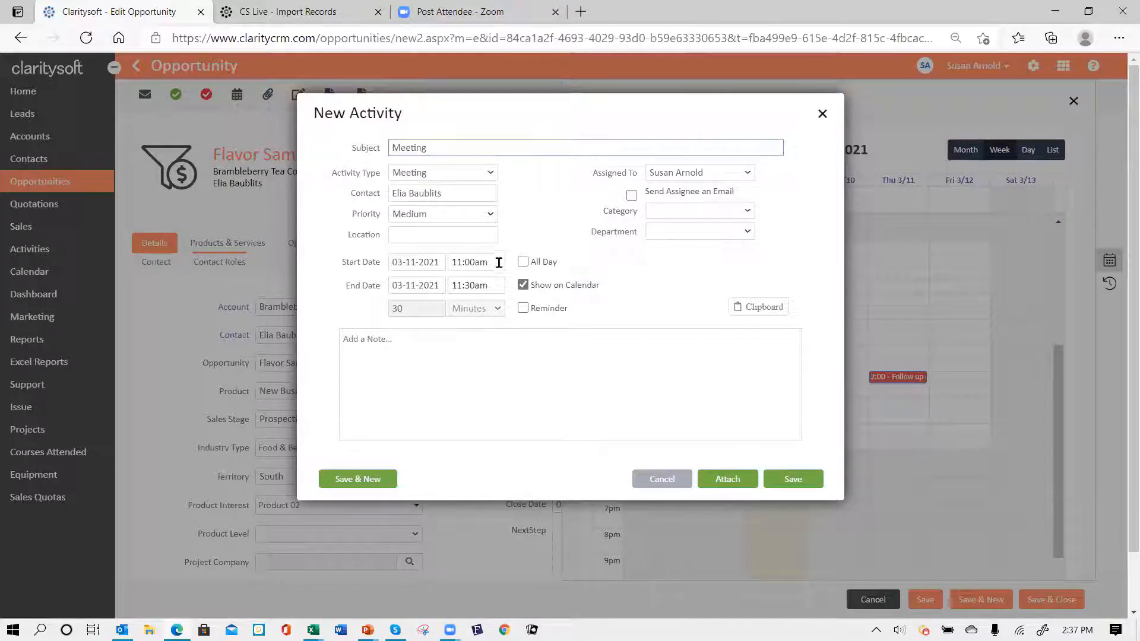
click(494, 285)
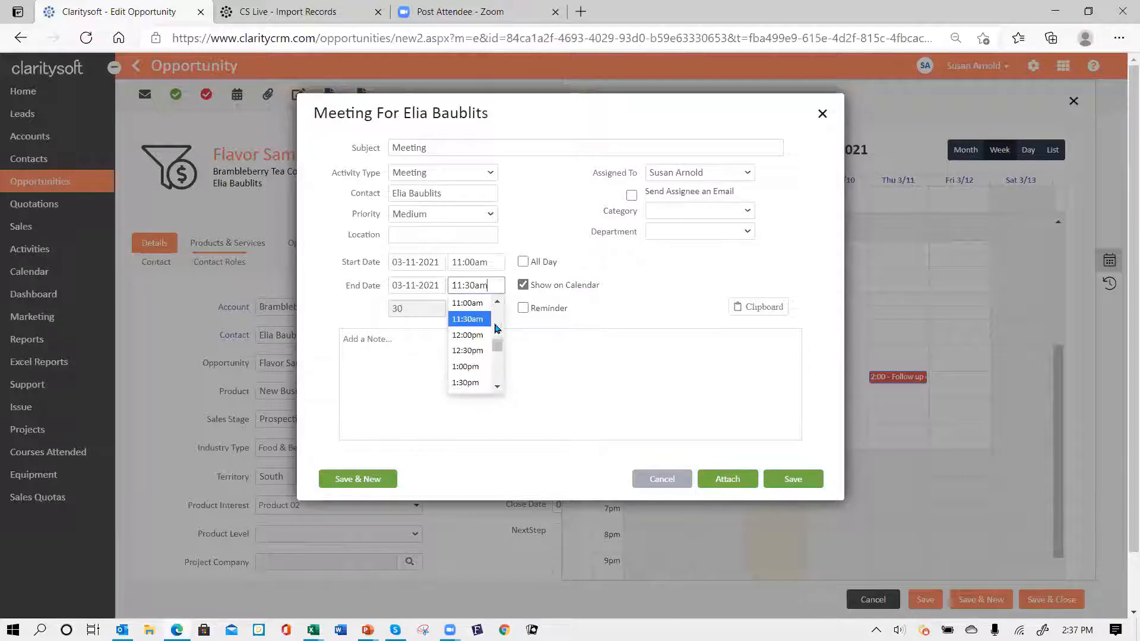
click(469, 335)
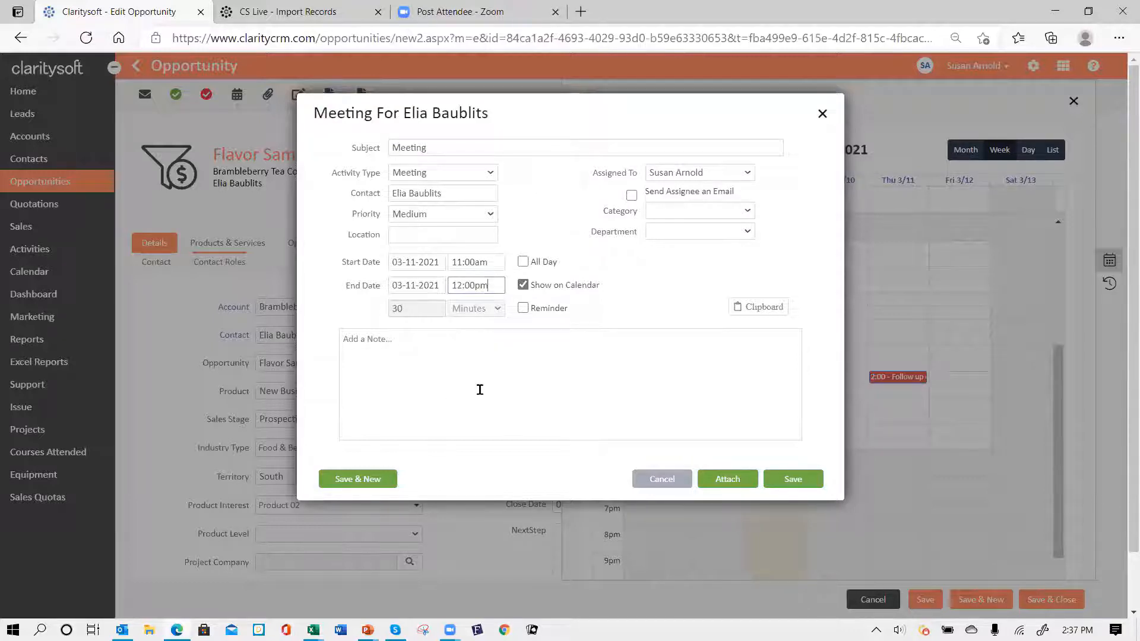
click(793, 480)
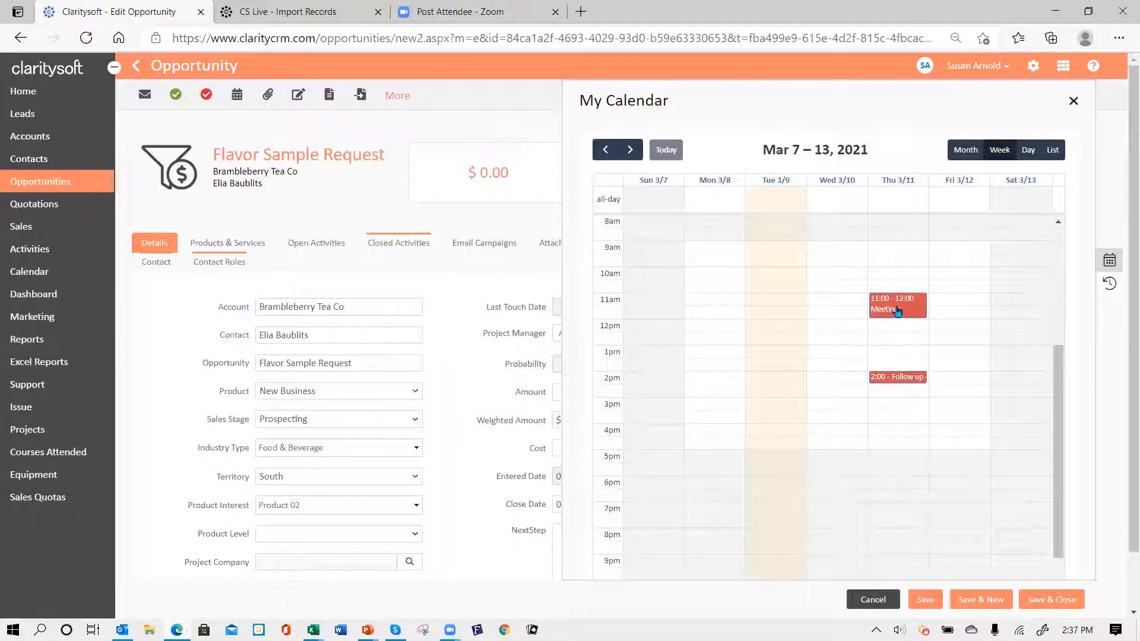
- Move the Thursday meeting to 10:00–11:00, check its details, and close the calendar
drag(897, 311, 894, 283)
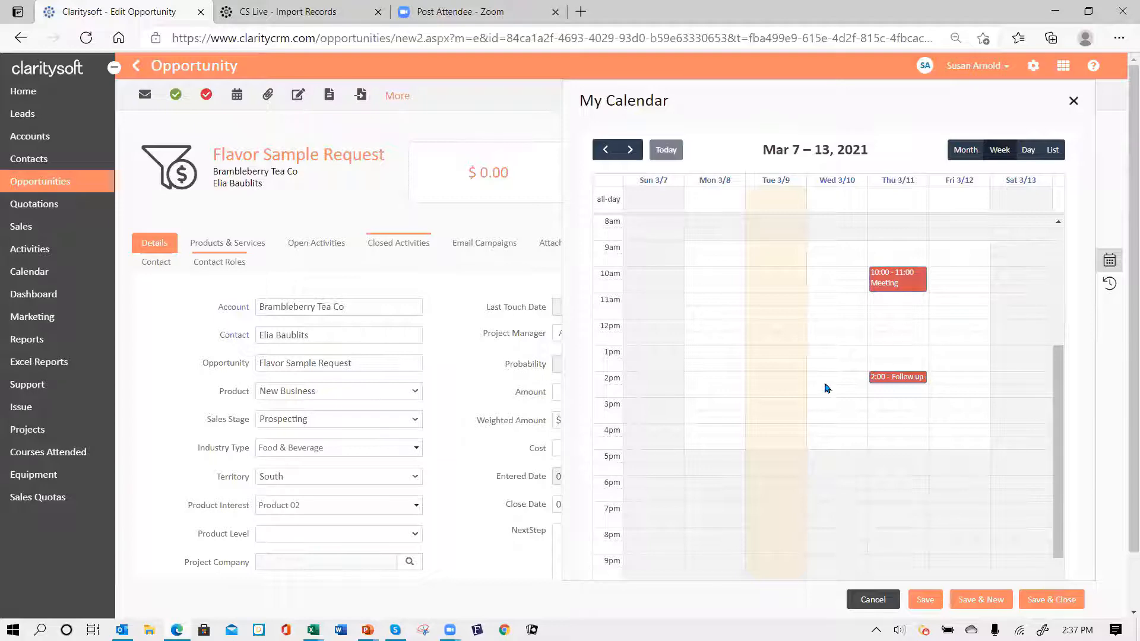
click(904, 288)
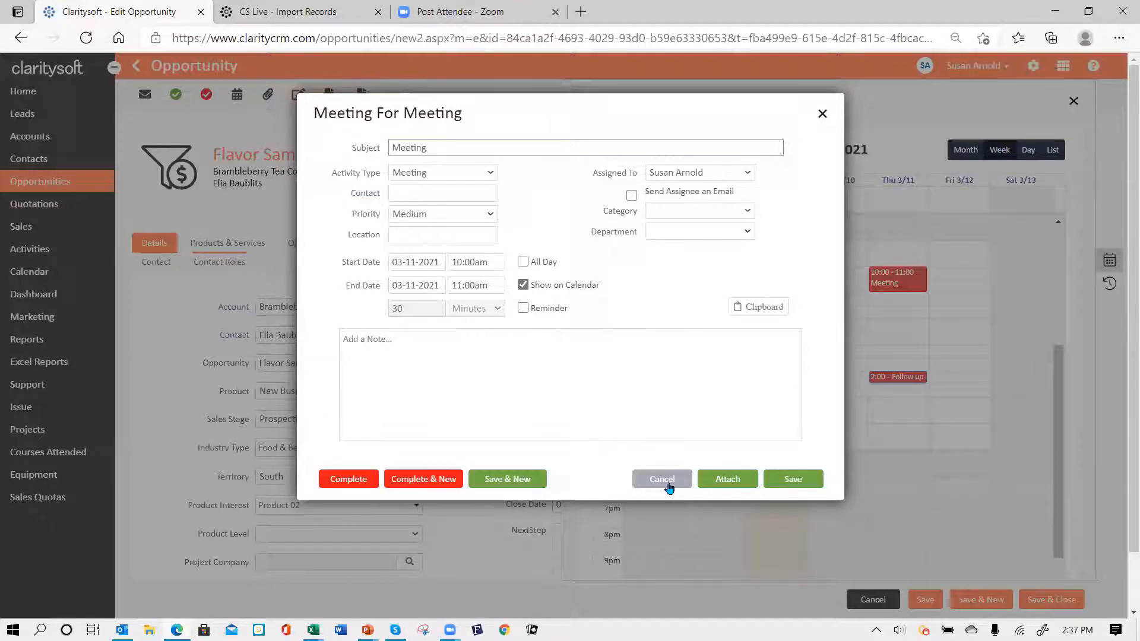
click(799, 484)
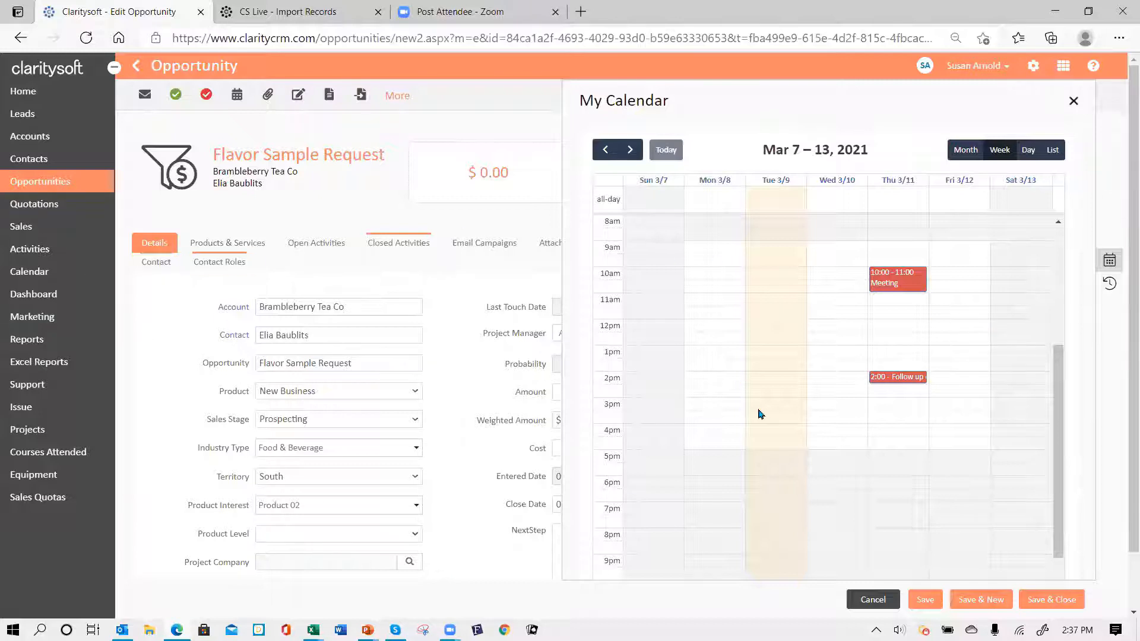
click(1109, 260)
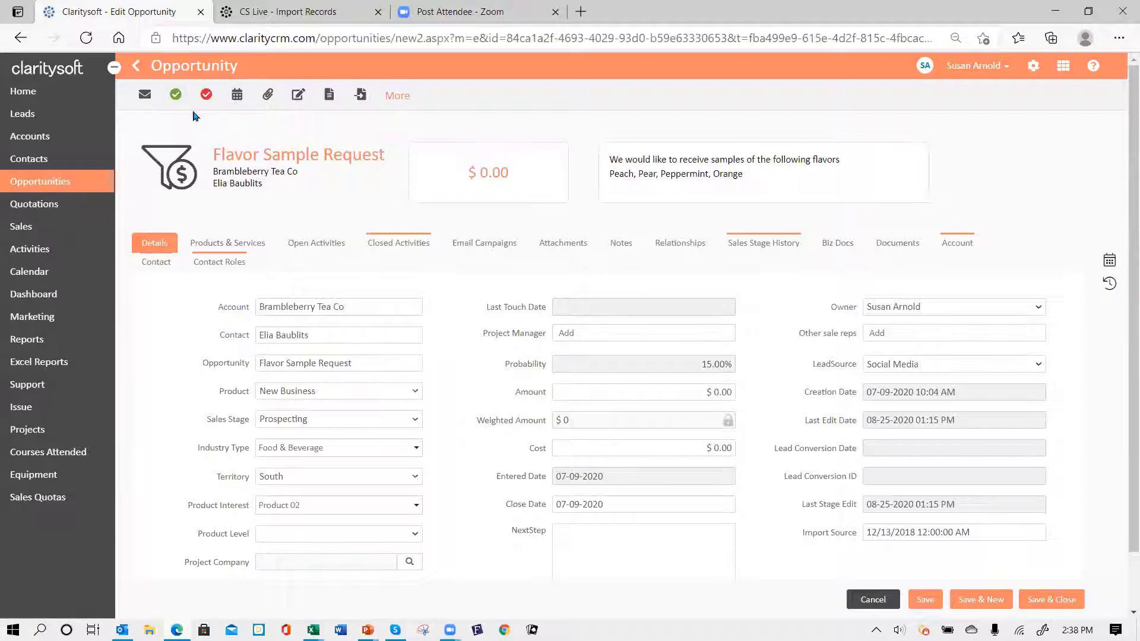
- Check Flavor Sample Request's closed activities, save and close it, then open upgrade computer network
click(410, 242)
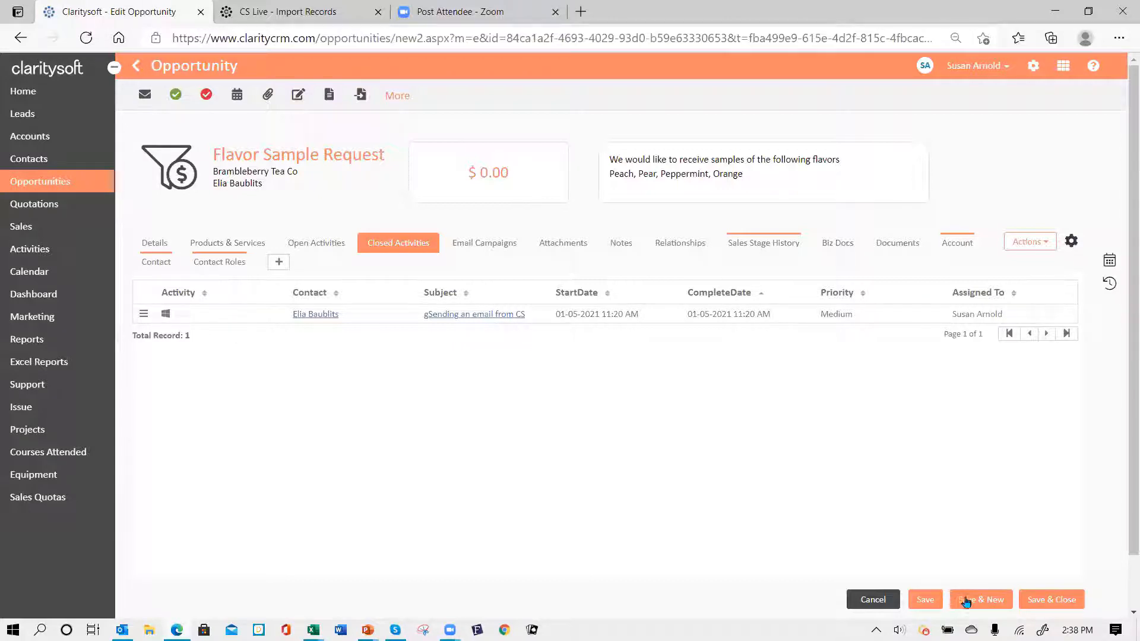
click(1049, 601)
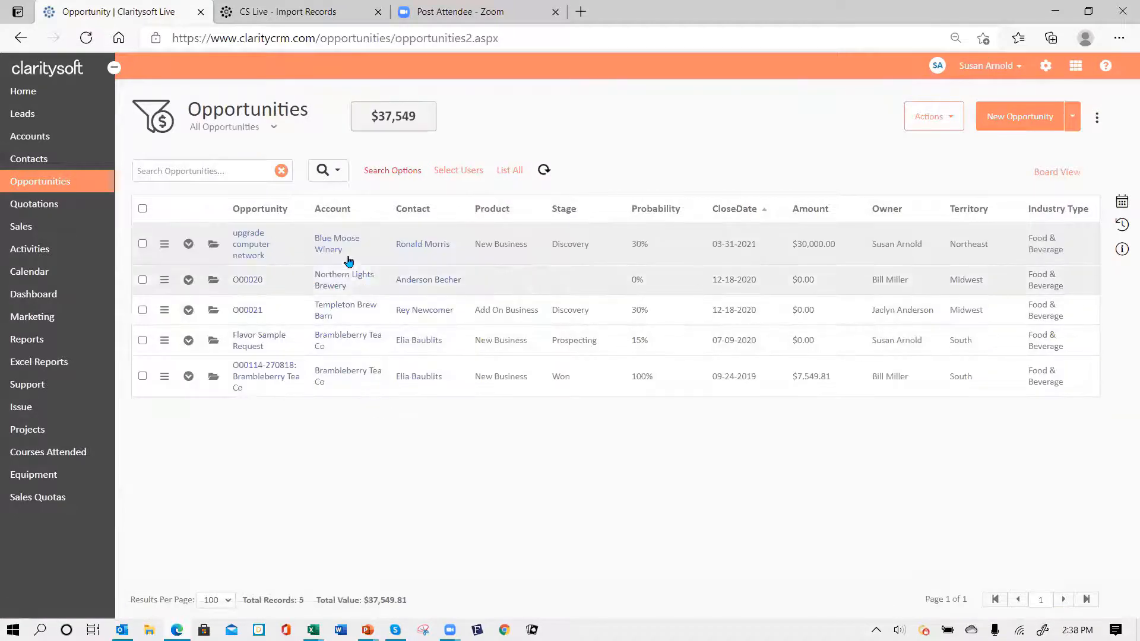
click(213, 248)
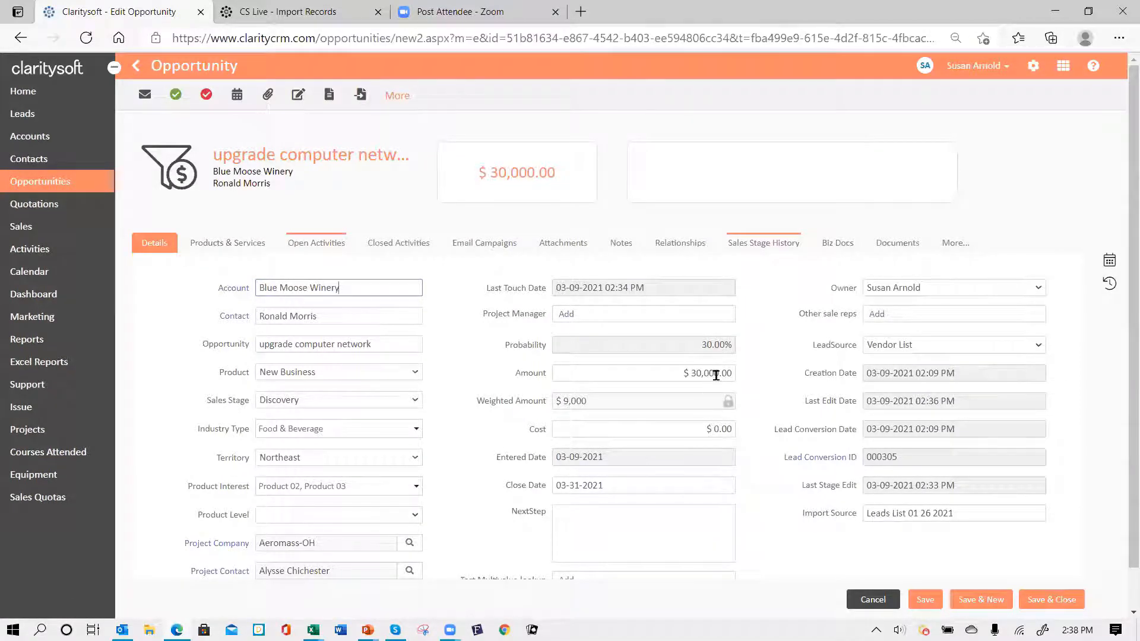
- Open the Manage Products & Services picker from the opportunity's Products & Services section
click(236, 250)
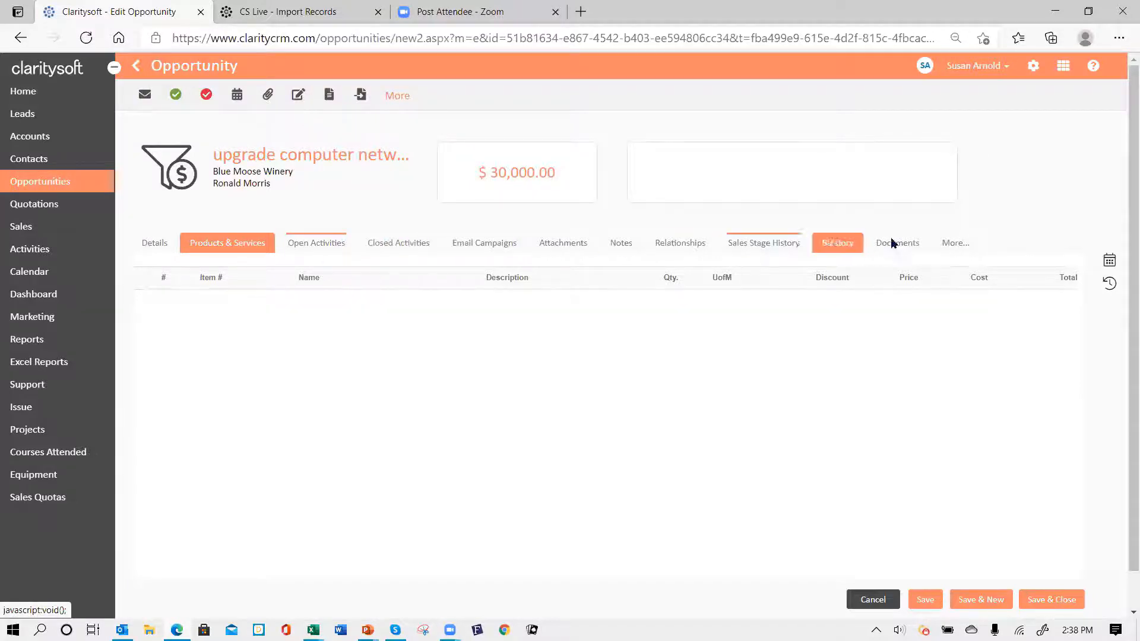
click(953, 246)
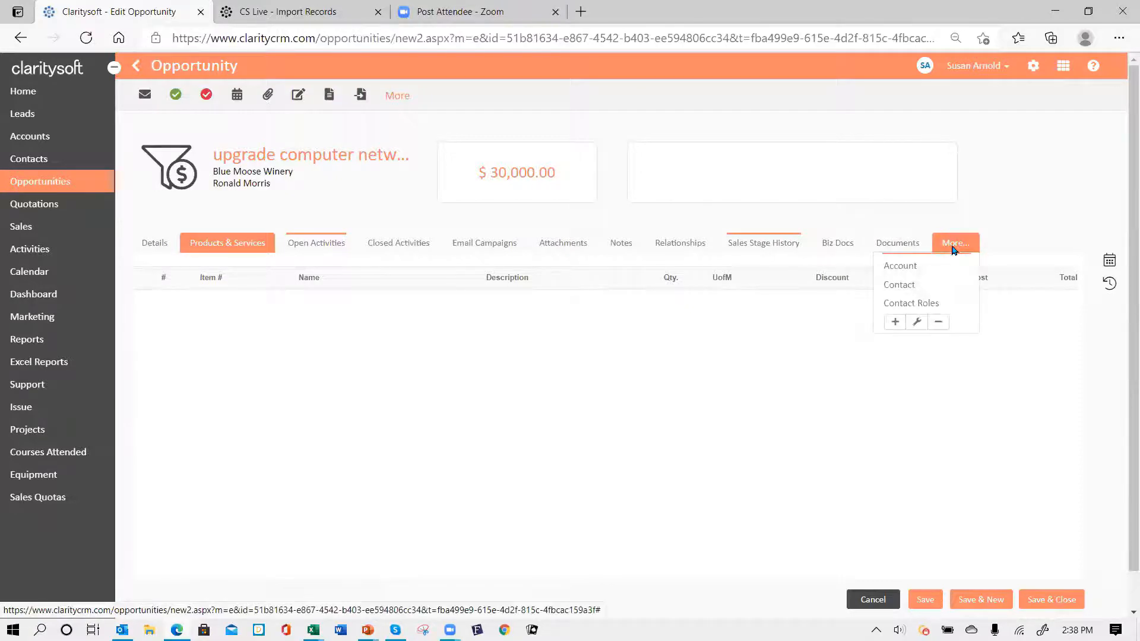
click(894, 322)
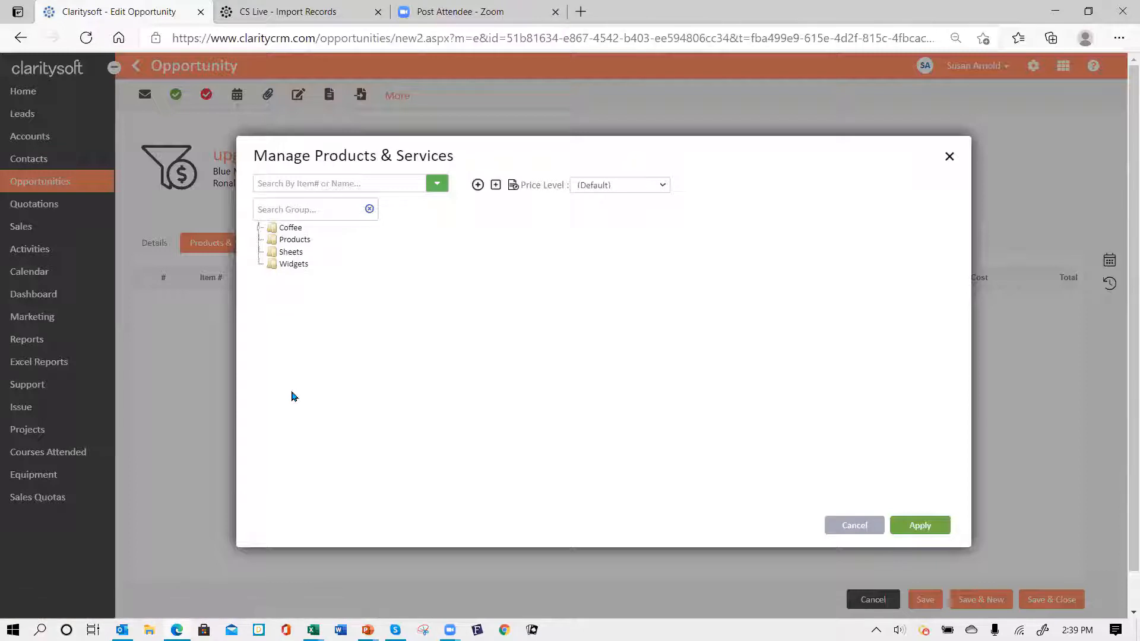
- Add products P-001, P-003, P-005 and widgets WA-1101, WC-1103 at the (Default) price level
click(287, 241)
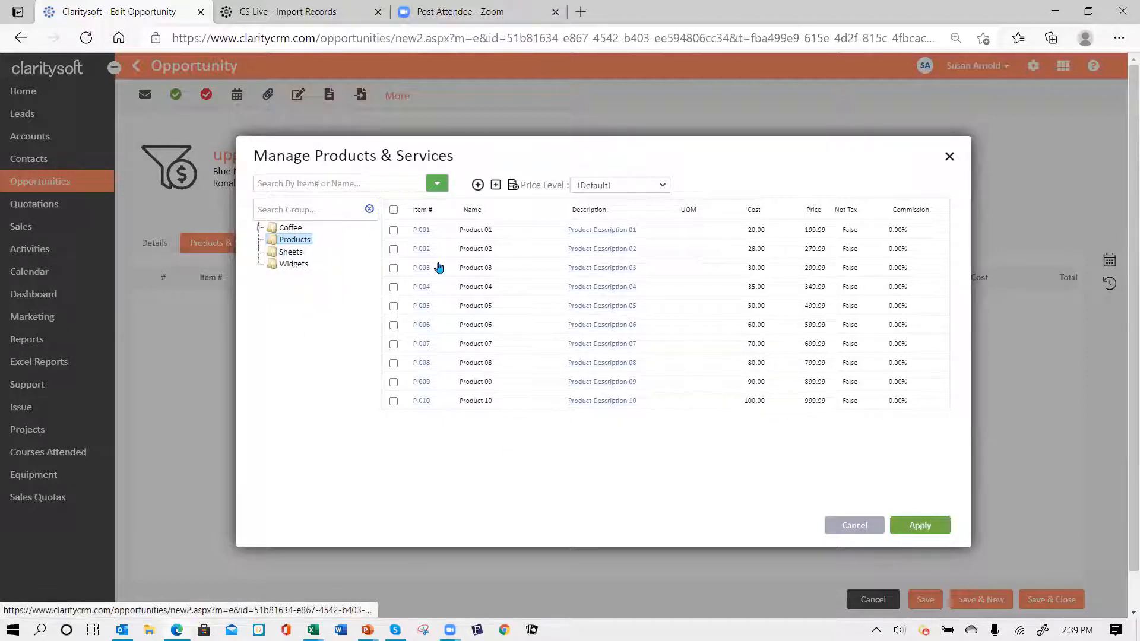
click(393, 230)
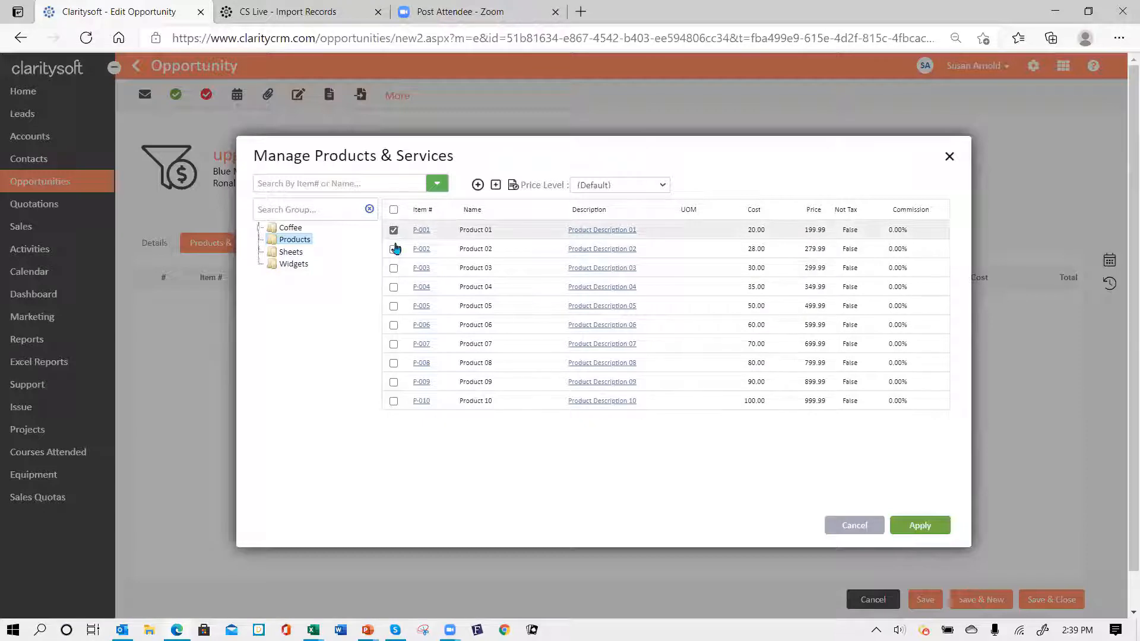
click(393, 267)
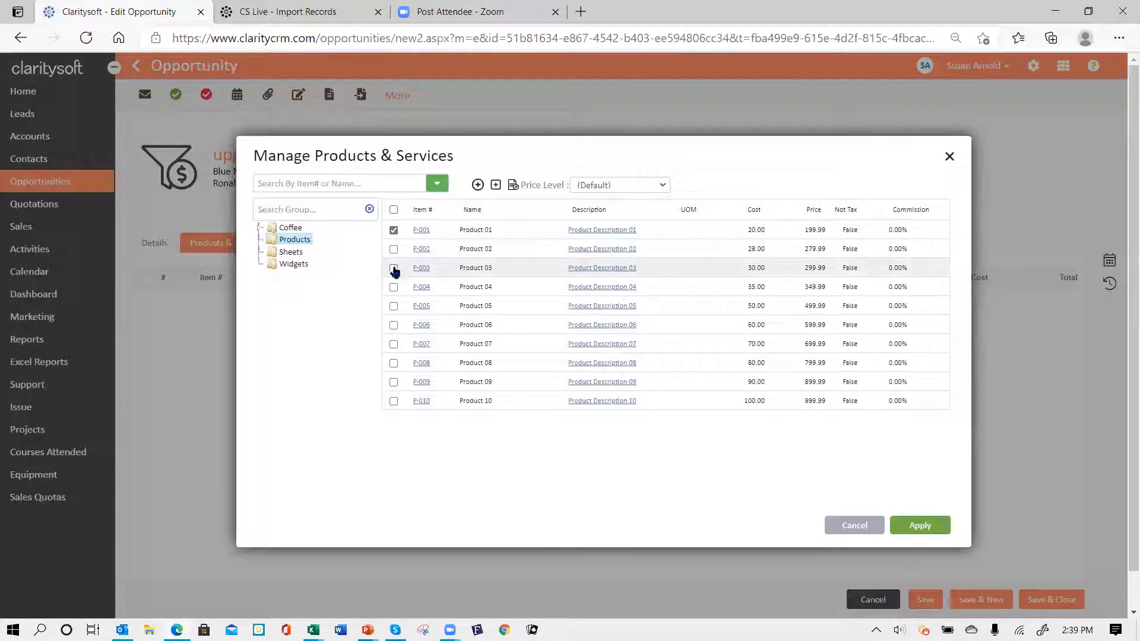
click(393, 306)
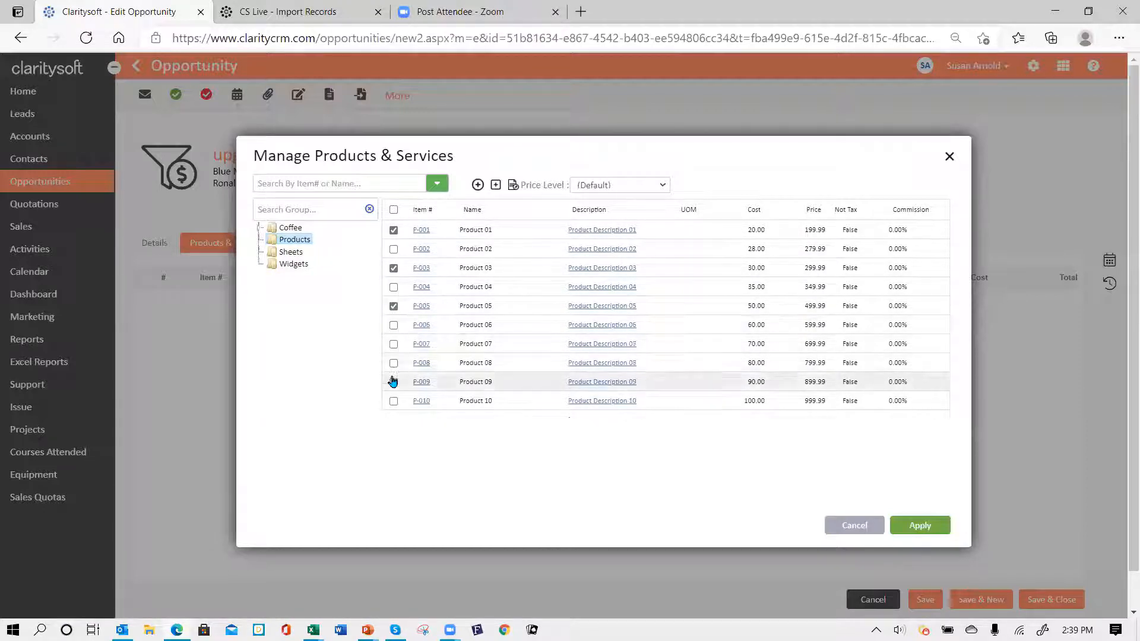
click(289, 265)
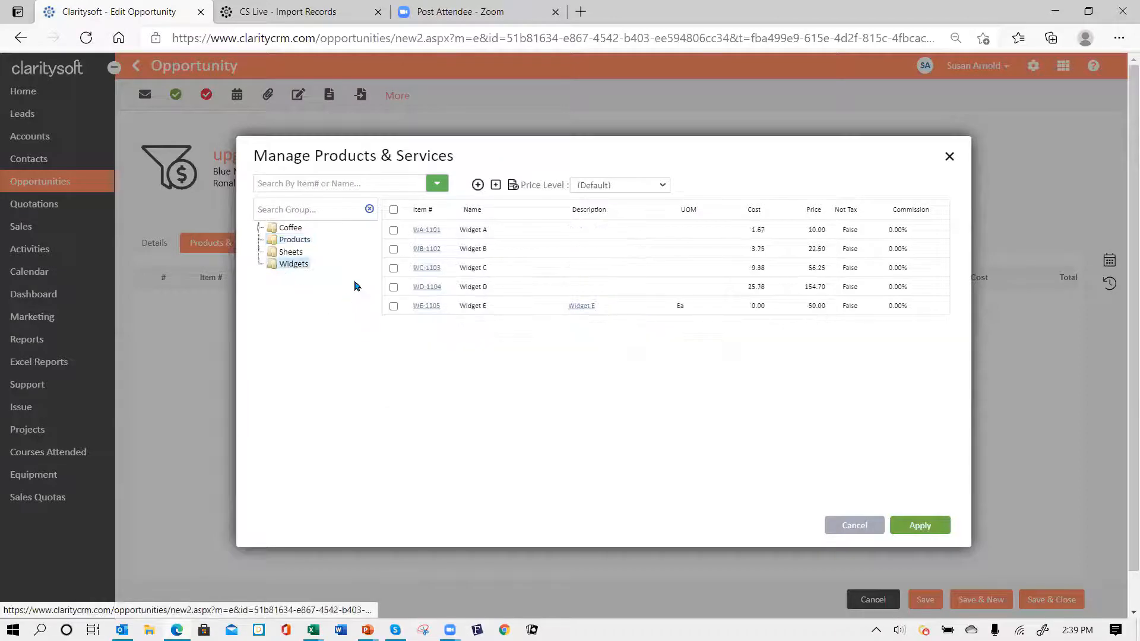
click(393, 230)
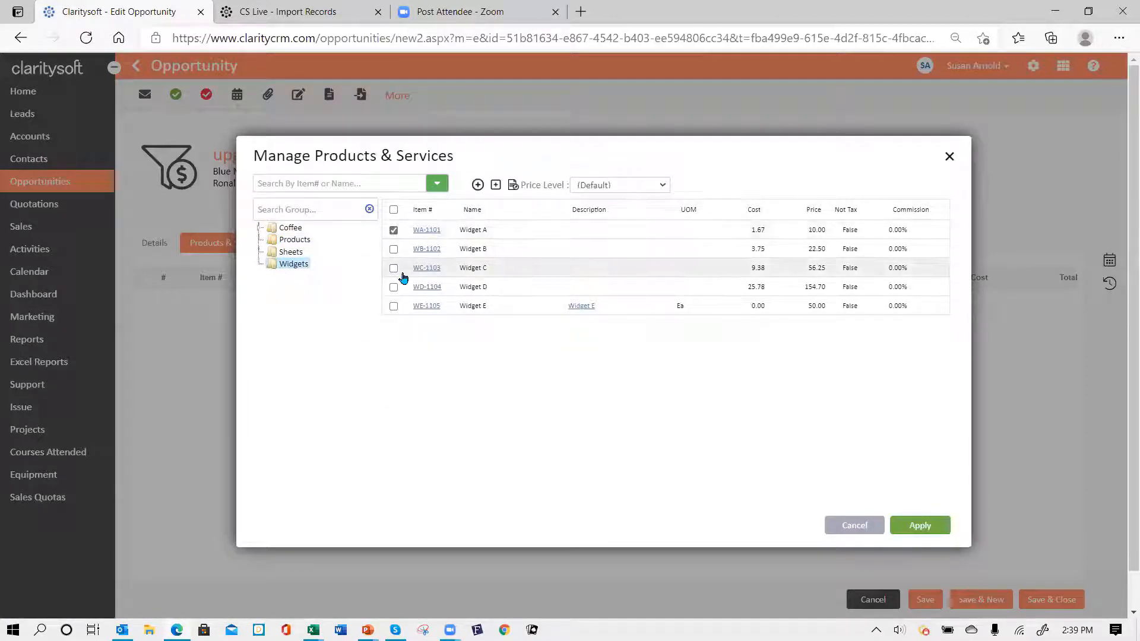
click(393, 267)
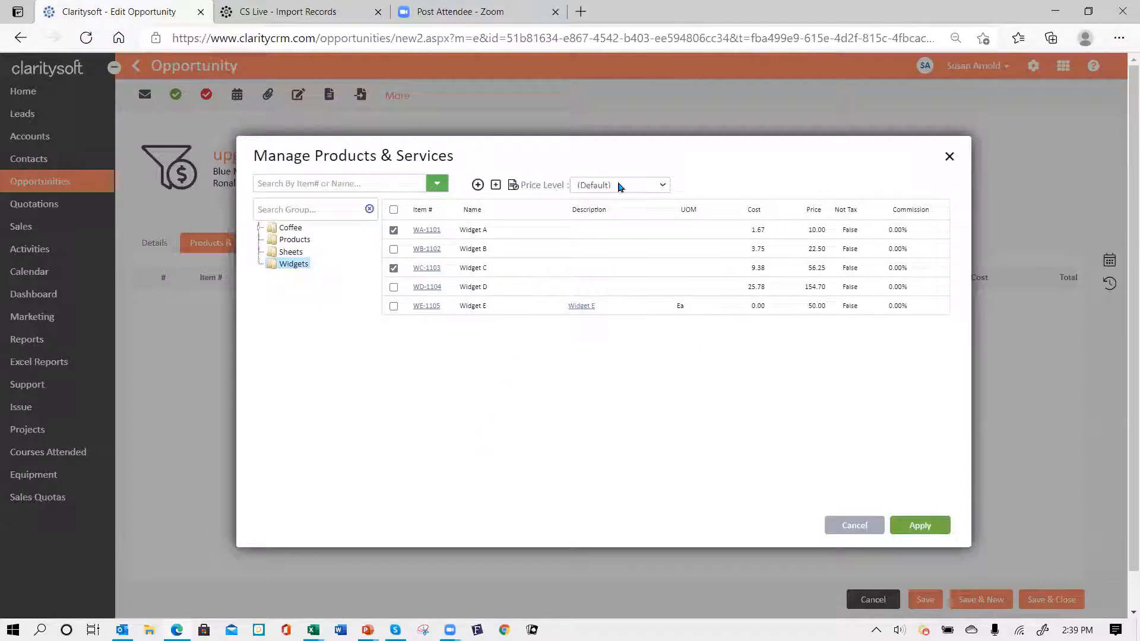
click(664, 186)
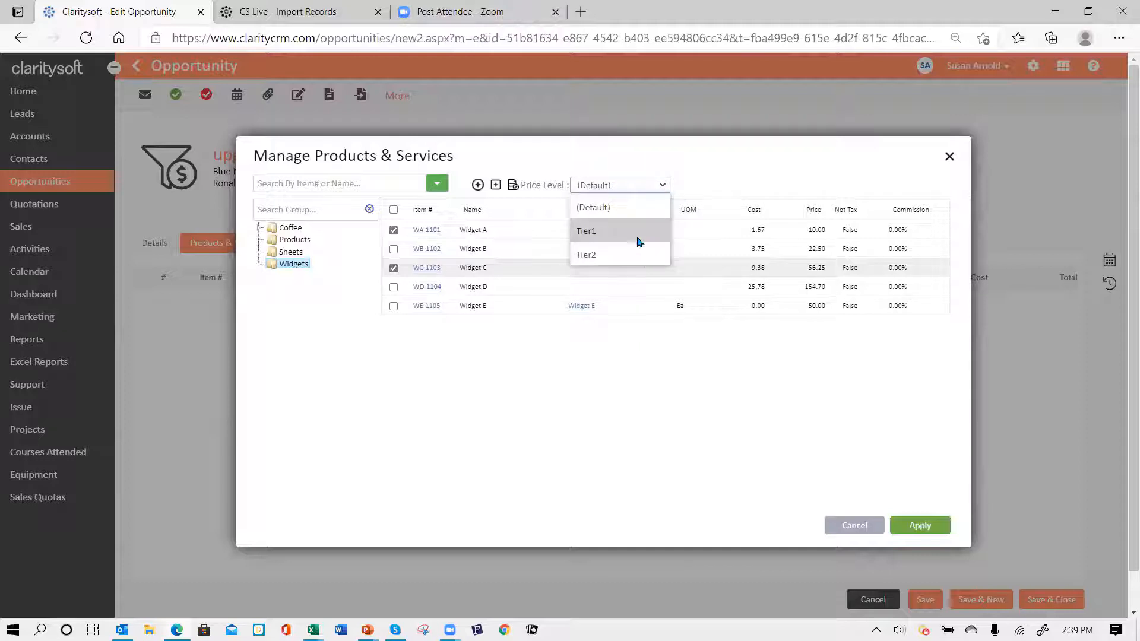
click(629, 185)
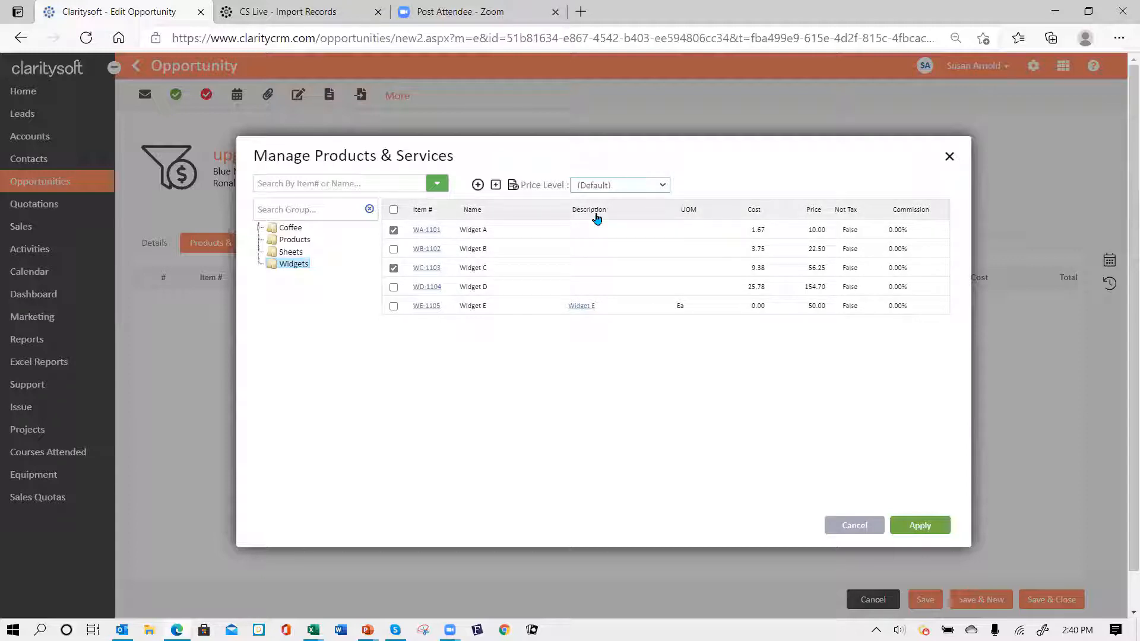
click(928, 526)
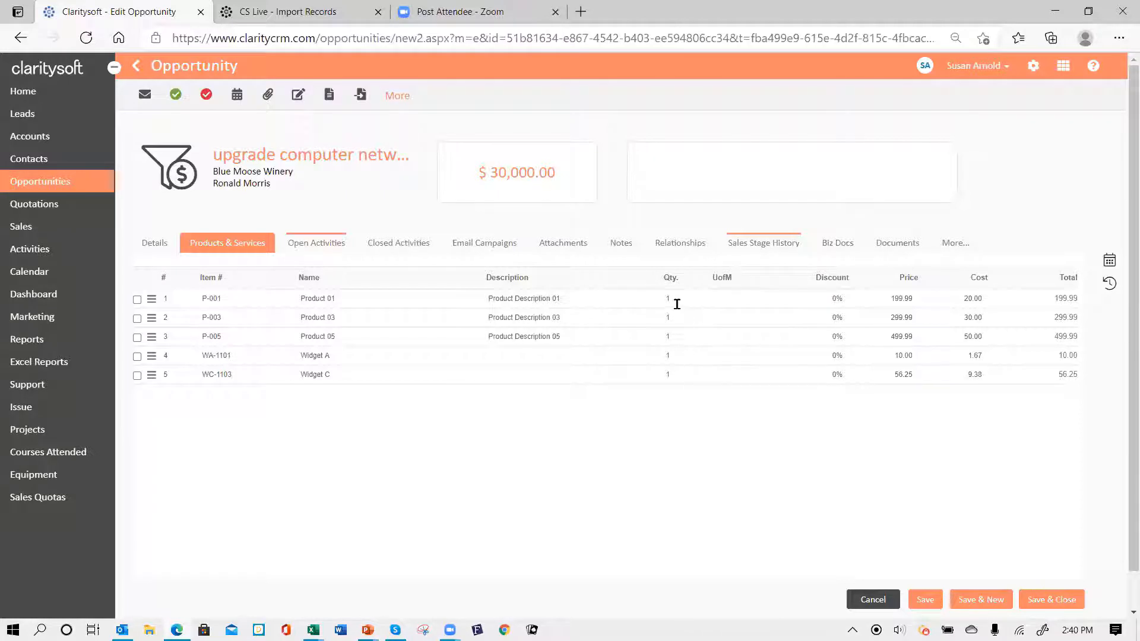
- Set the five line quantities to 2, 5, 3, 4 and 2, then check the $3,552.40 amount on Details
click(695, 298)
text(2)
key(Tab)
click(683, 313)
text(5)
key(Tab)
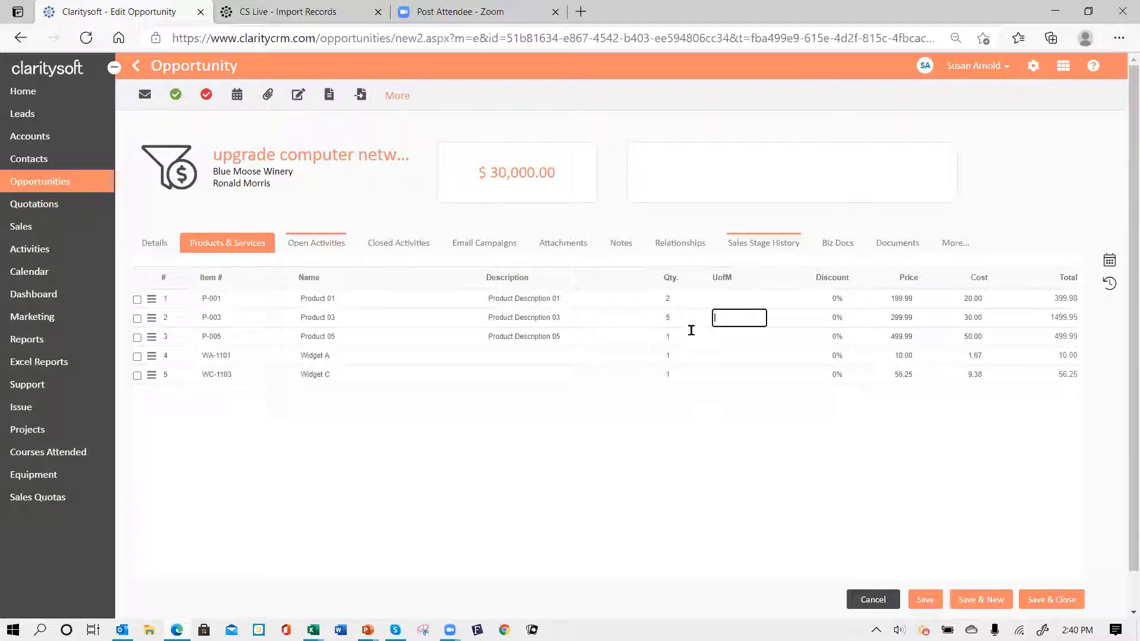
click(677, 337)
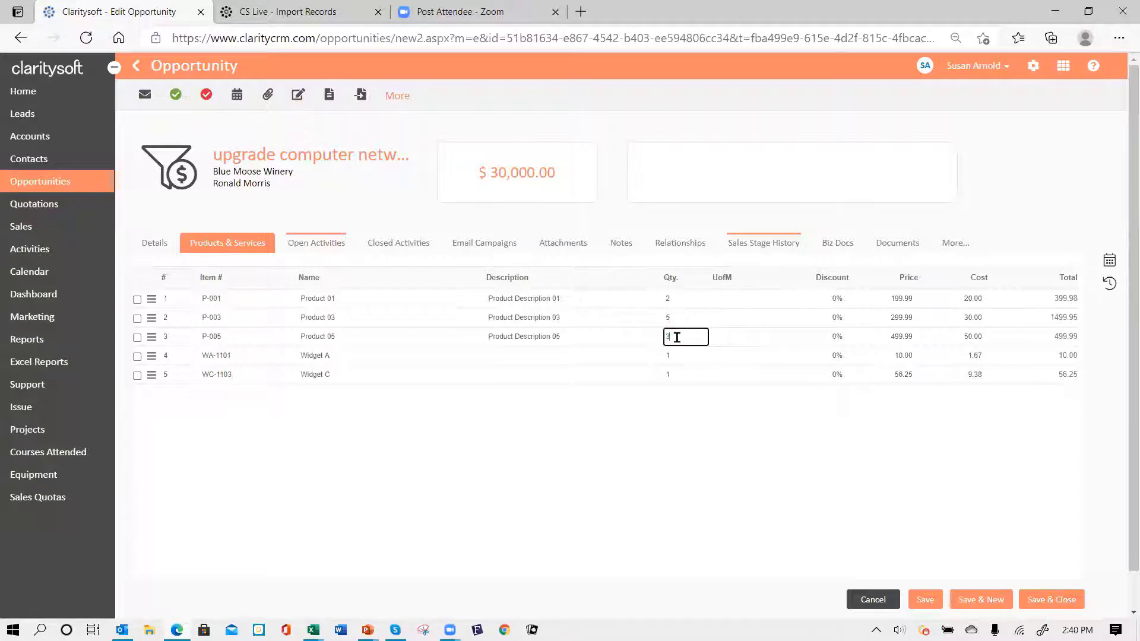
text(3)
key(Tab)
click(679, 358)
text(4)
key(Tab)
click(682, 376)
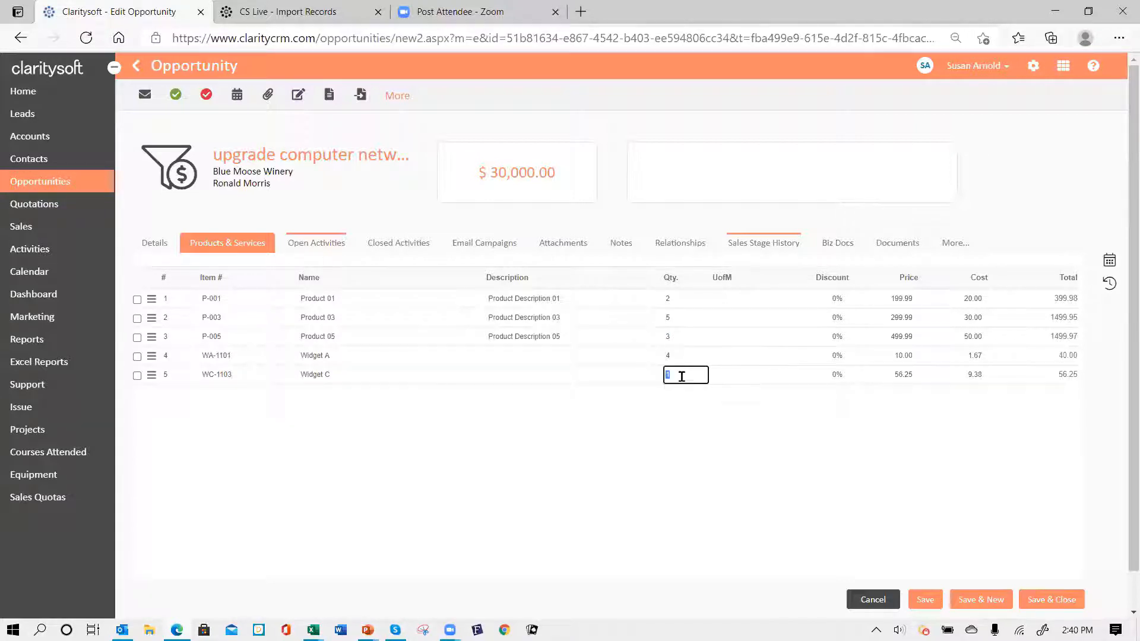
text(2)
key(Tab)
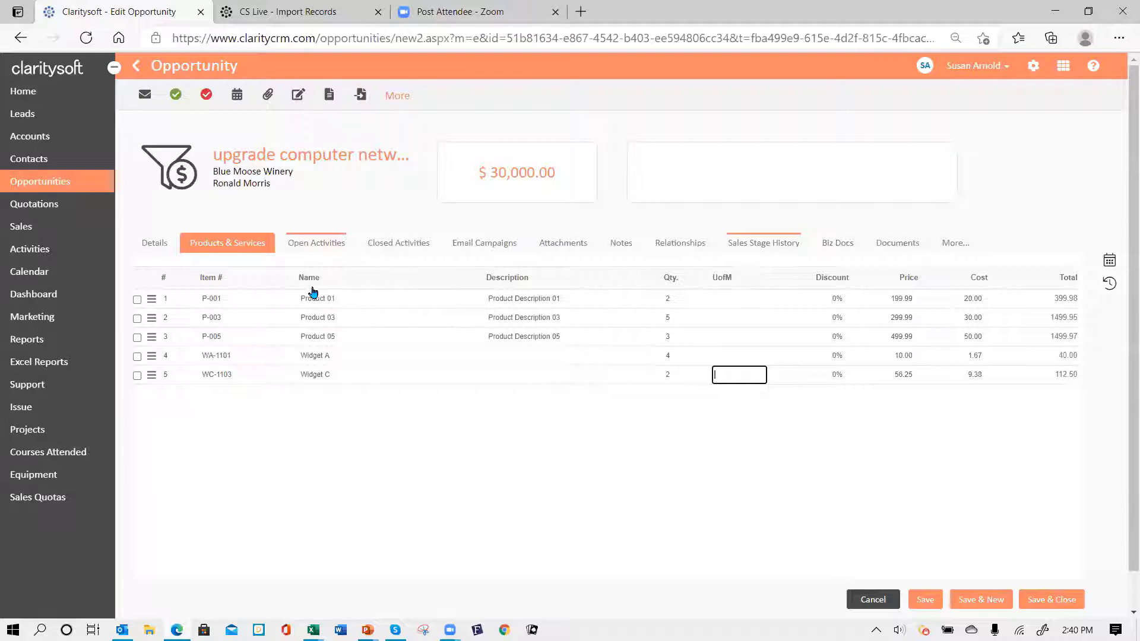
click(153, 247)
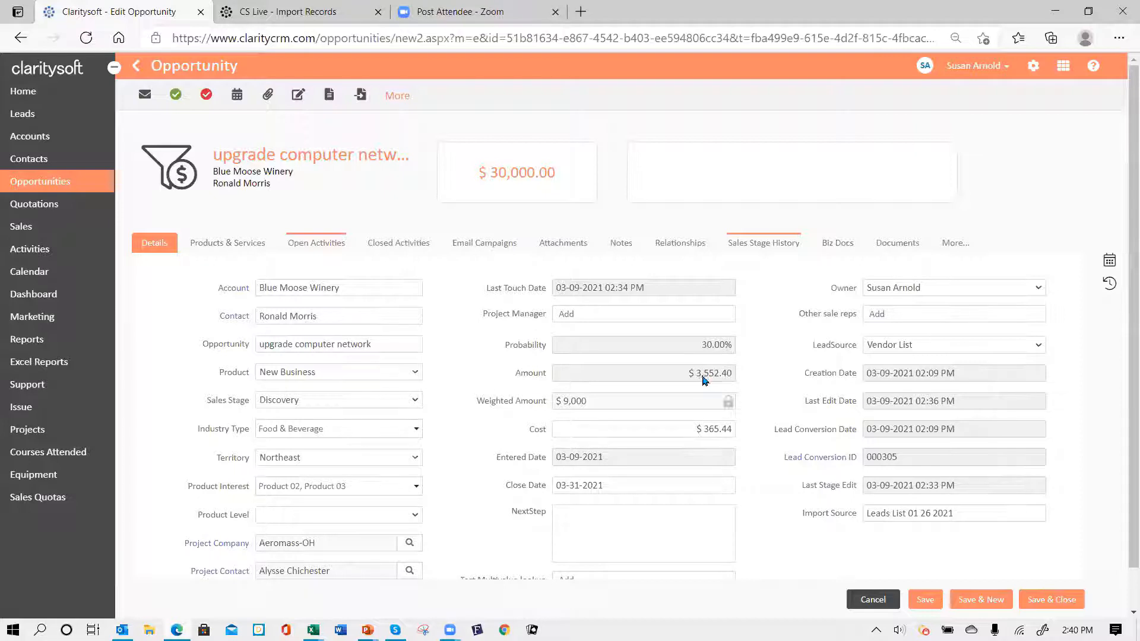
- Set Products 03 and 05 to quantity 10 each and describe Product 01 as 'Product Description 01'
click(233, 245)
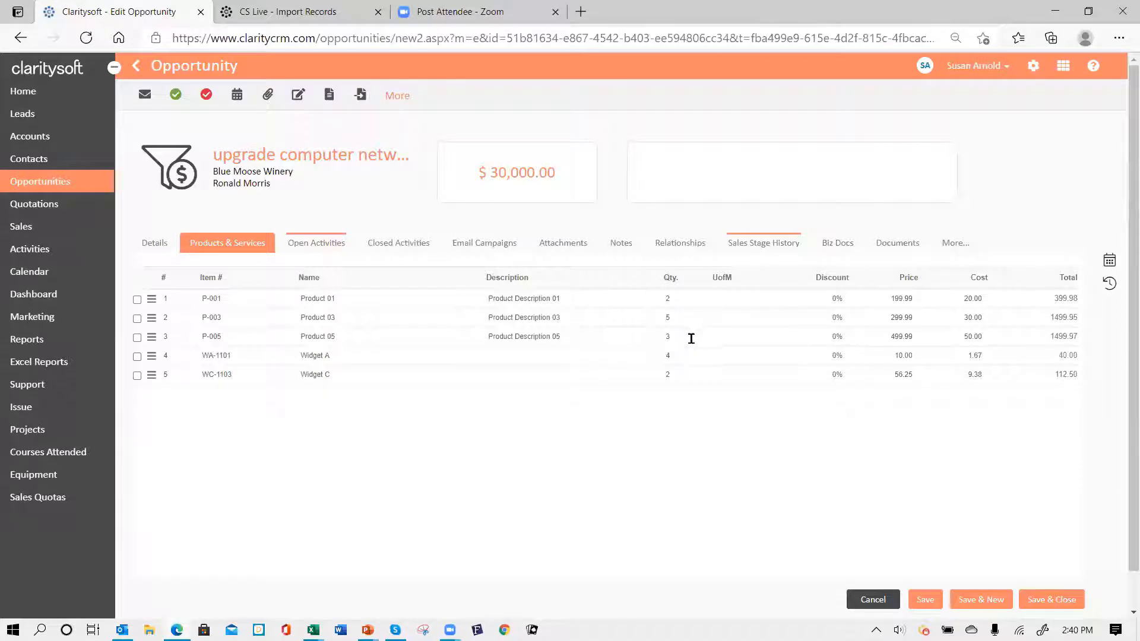
click(683, 321)
text(10)
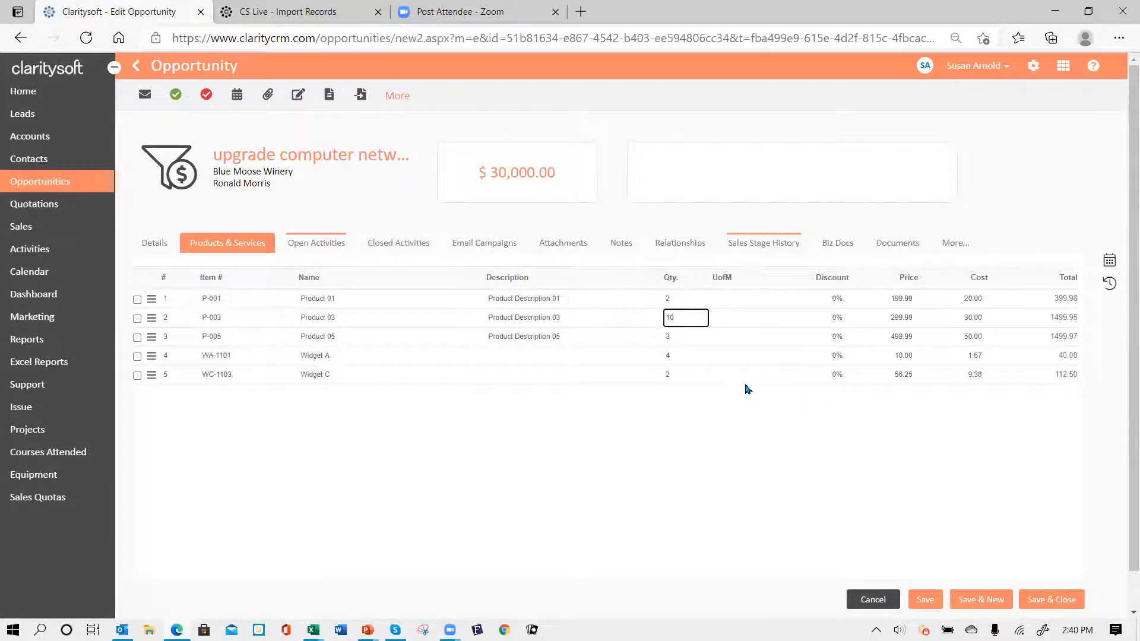
click(685, 342)
text(10)
key(Tab)
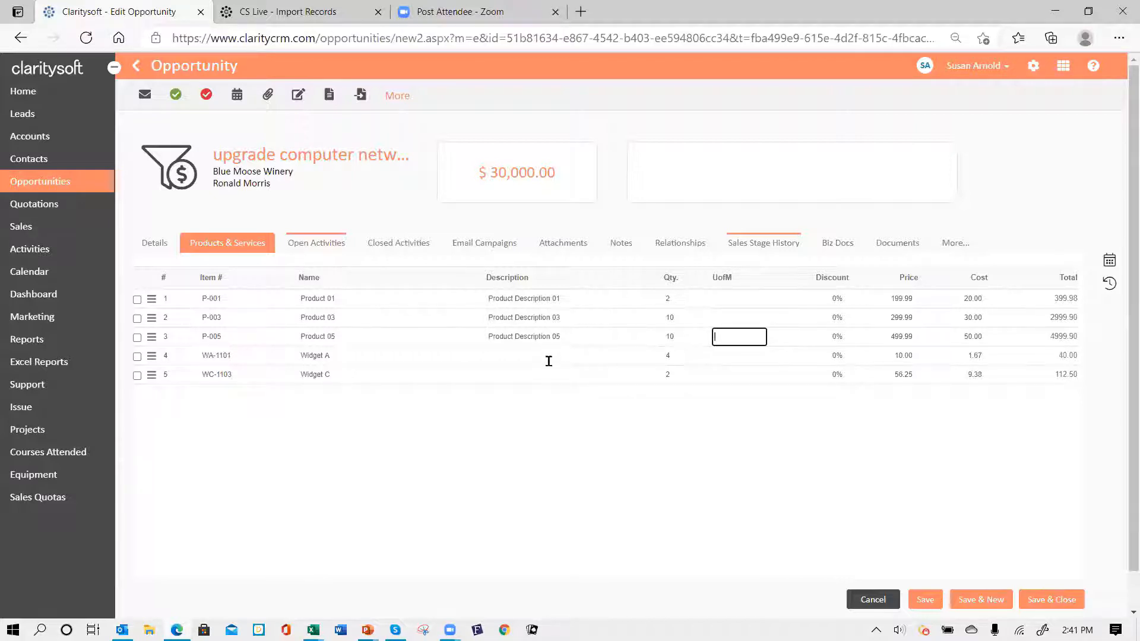
click(488, 299)
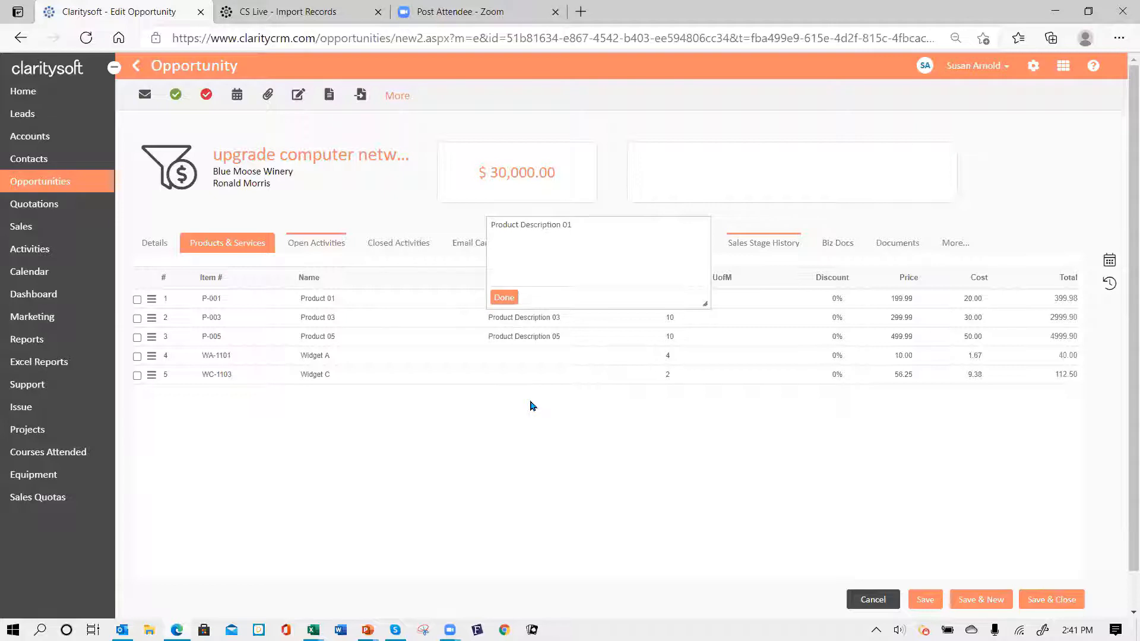
click(504, 298)
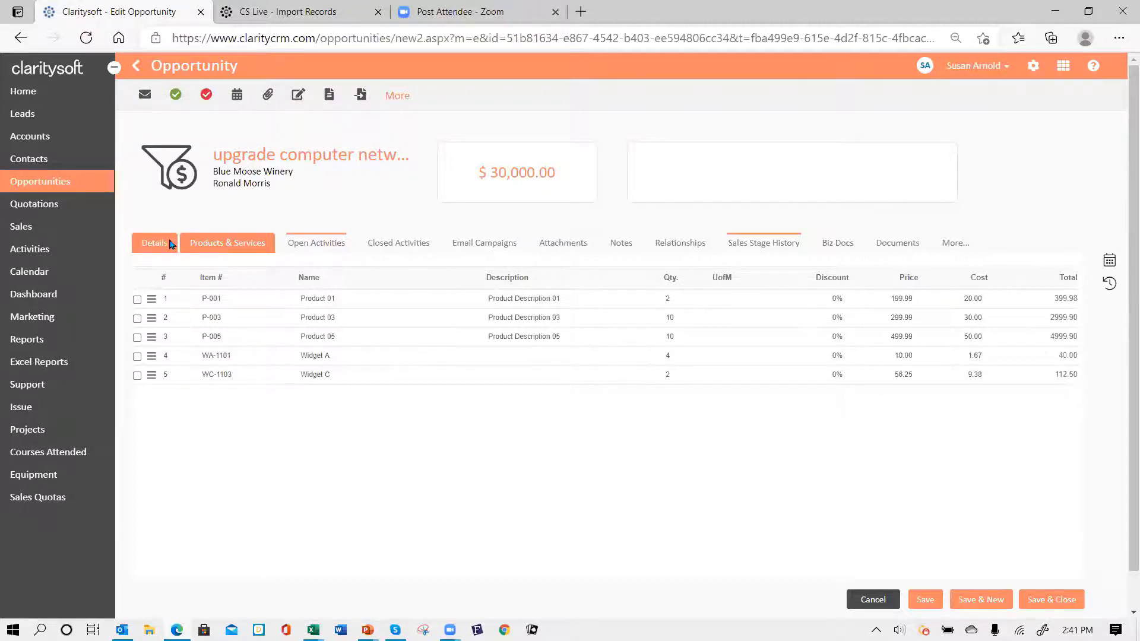
- Review the stage history: Prospecting 22 minutes, Discovery 8 minutes, 30-minute cycle age
click(171, 245)
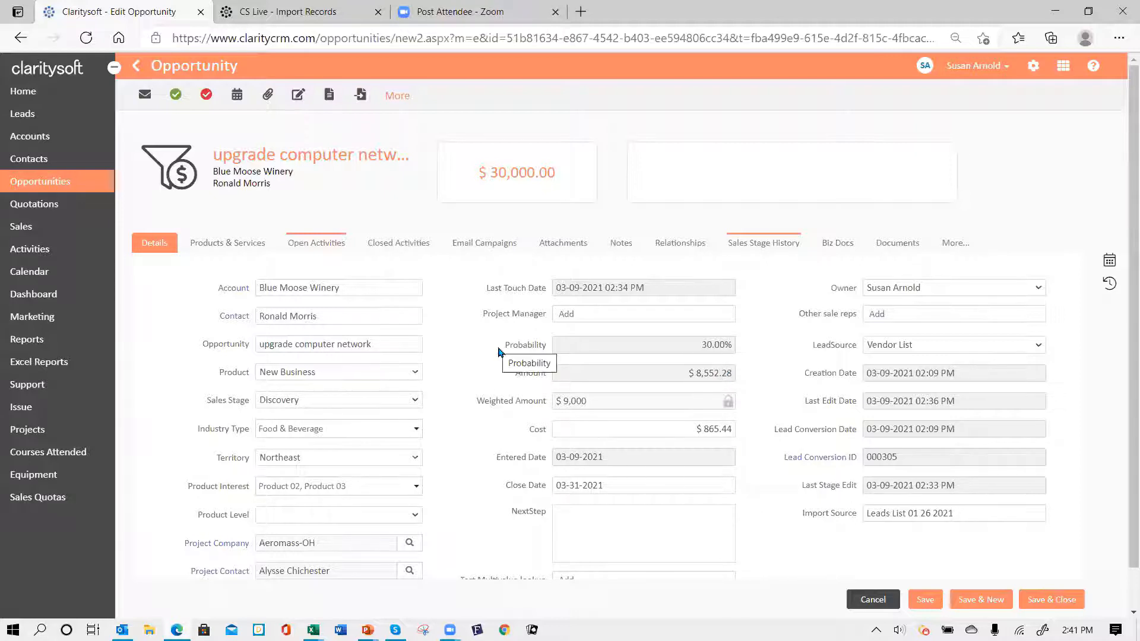
scroll(484, 358, down, 1)
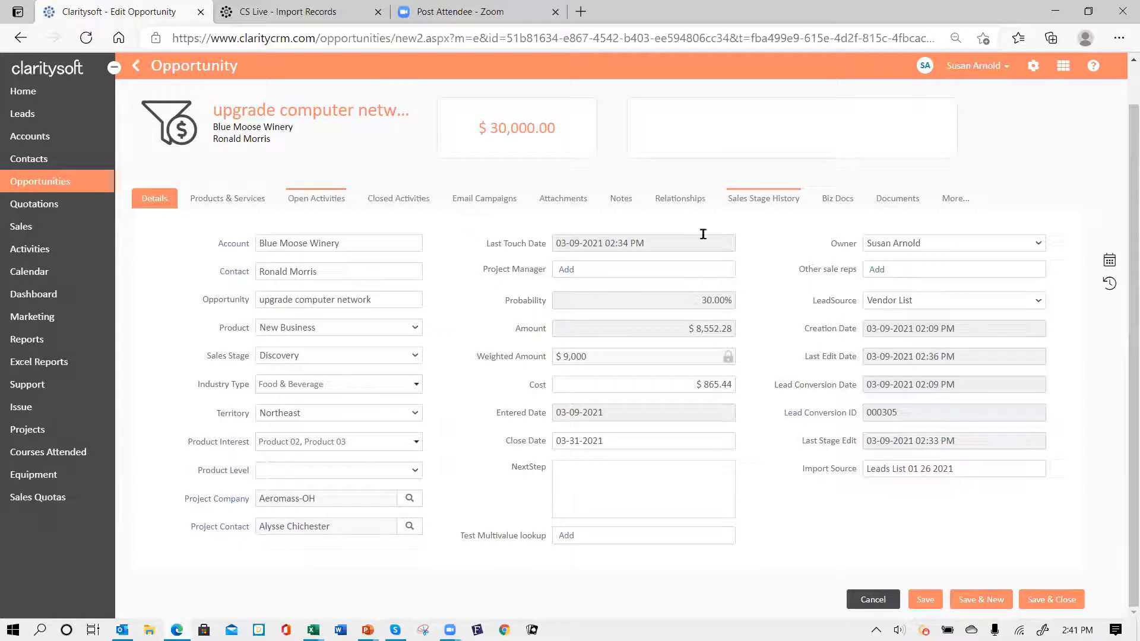
click(766, 201)
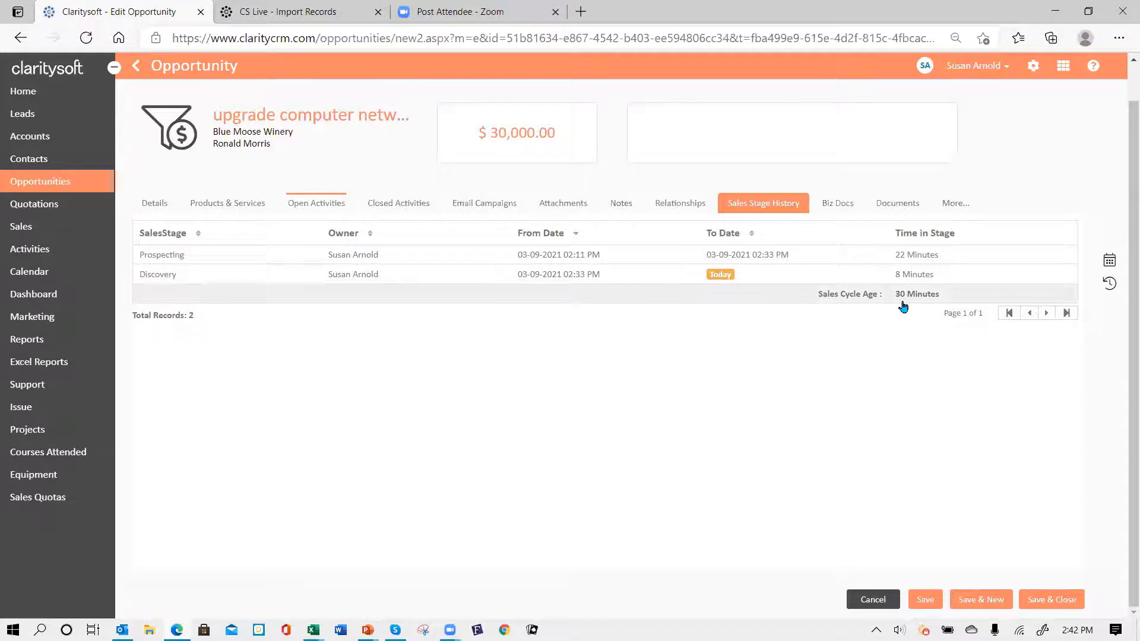
- Change the opportunity's sales stage to Presentation and save it
click(150, 207)
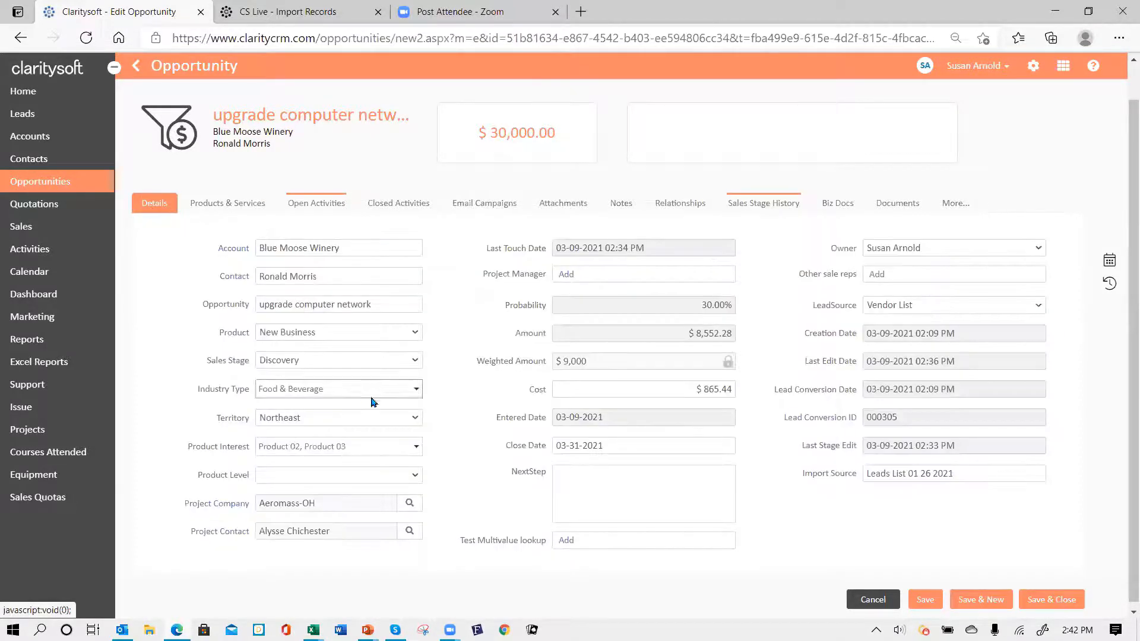
click(415, 360)
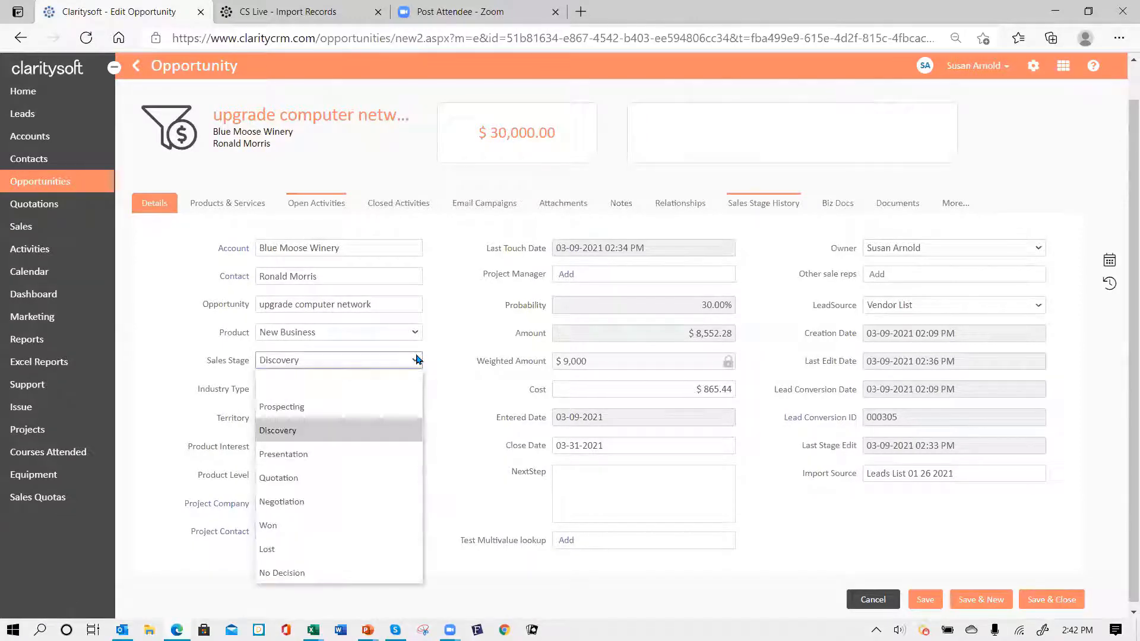
click(356, 460)
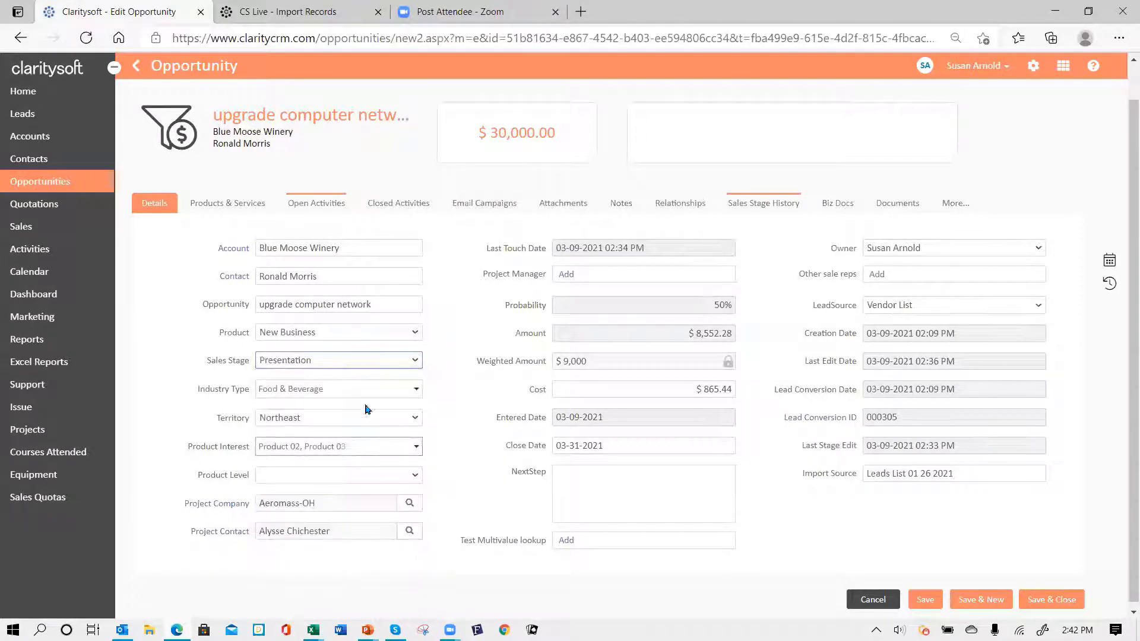
click(925, 601)
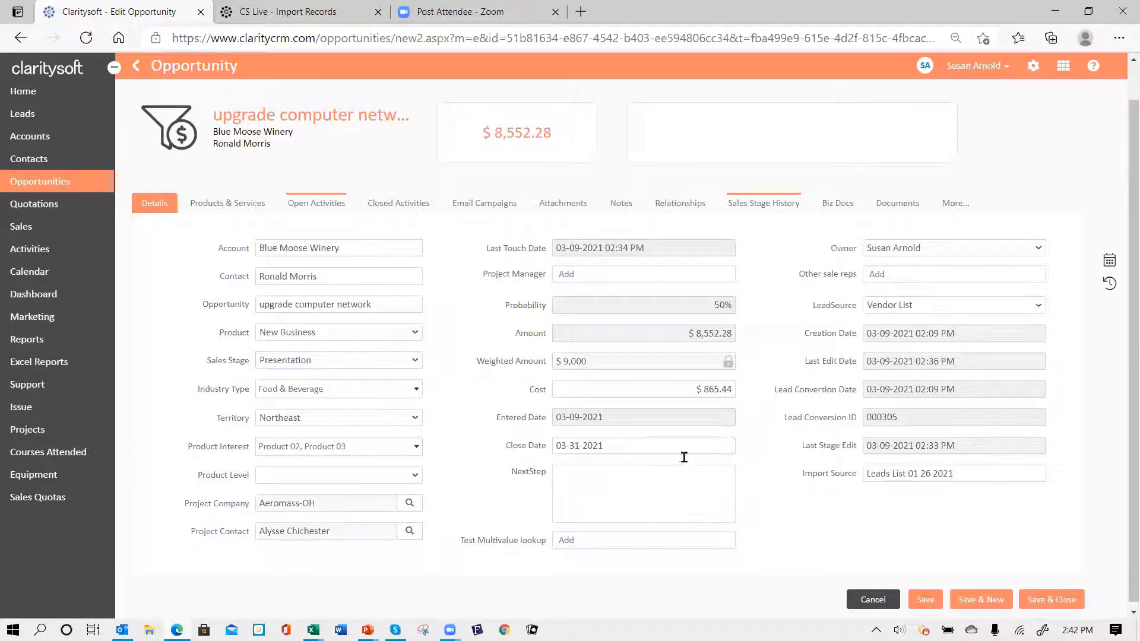
- Confirm the new Presentation entry in the stage history, then save and close the opportunity
click(758, 205)
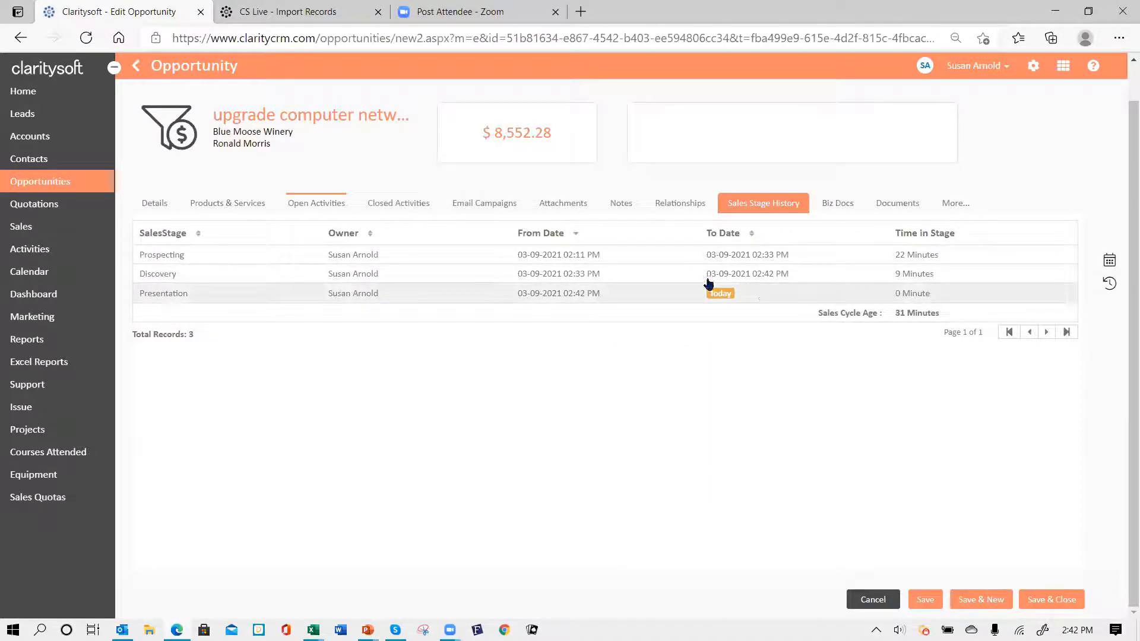
click(155, 206)
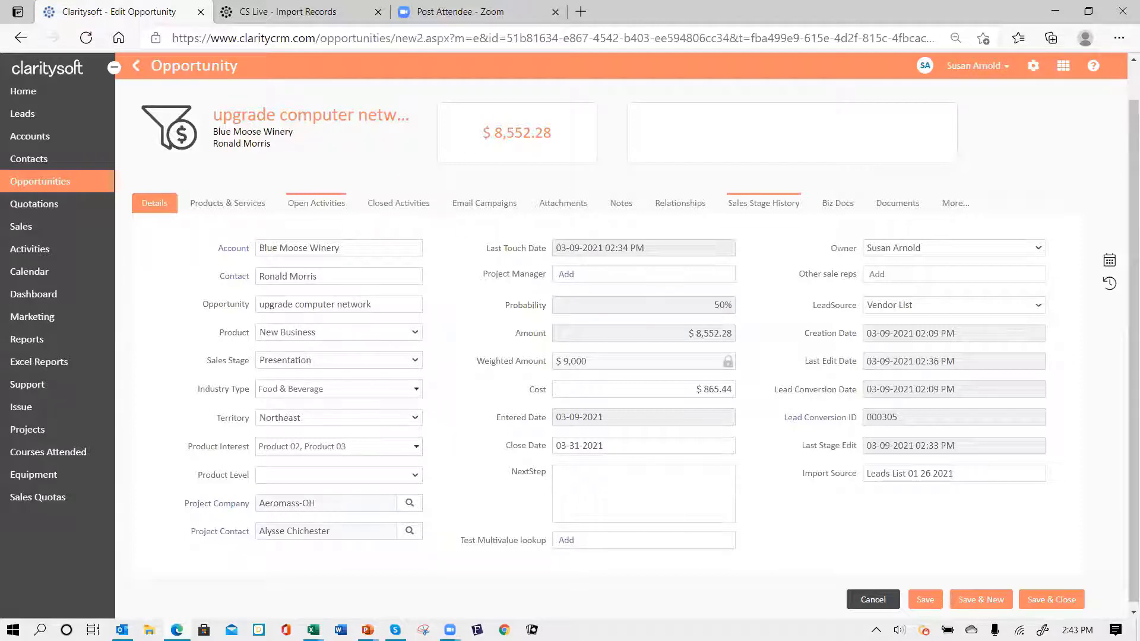
click(1065, 601)
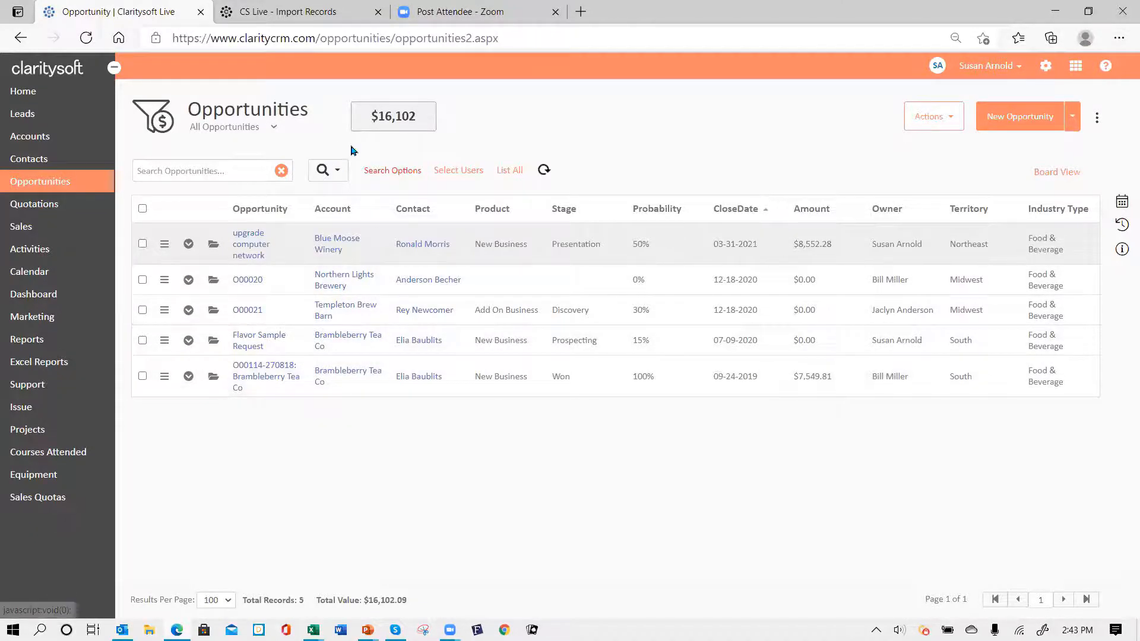
- Clear the search and switch the opportunities list to the All Active view (363 records)
click(397, 176)
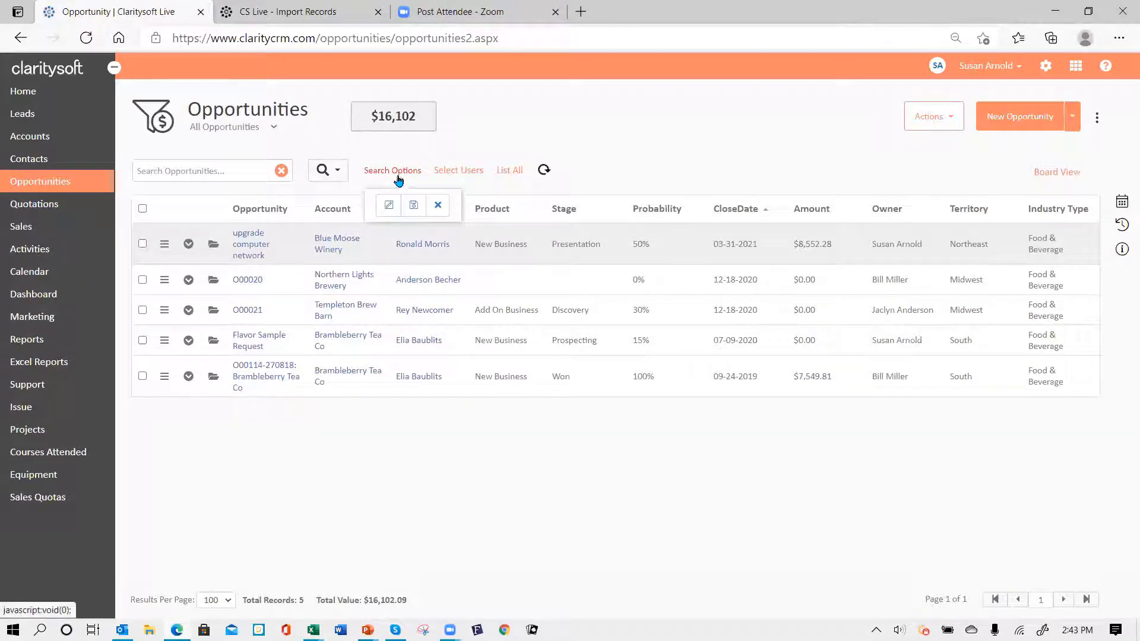
click(440, 208)
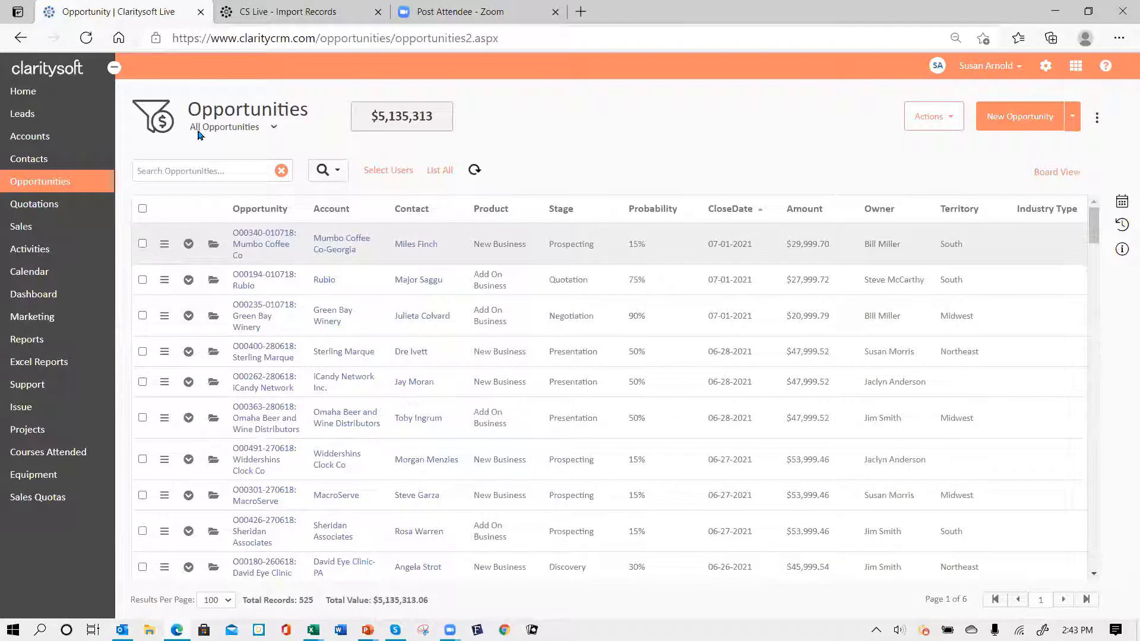
click(276, 128)
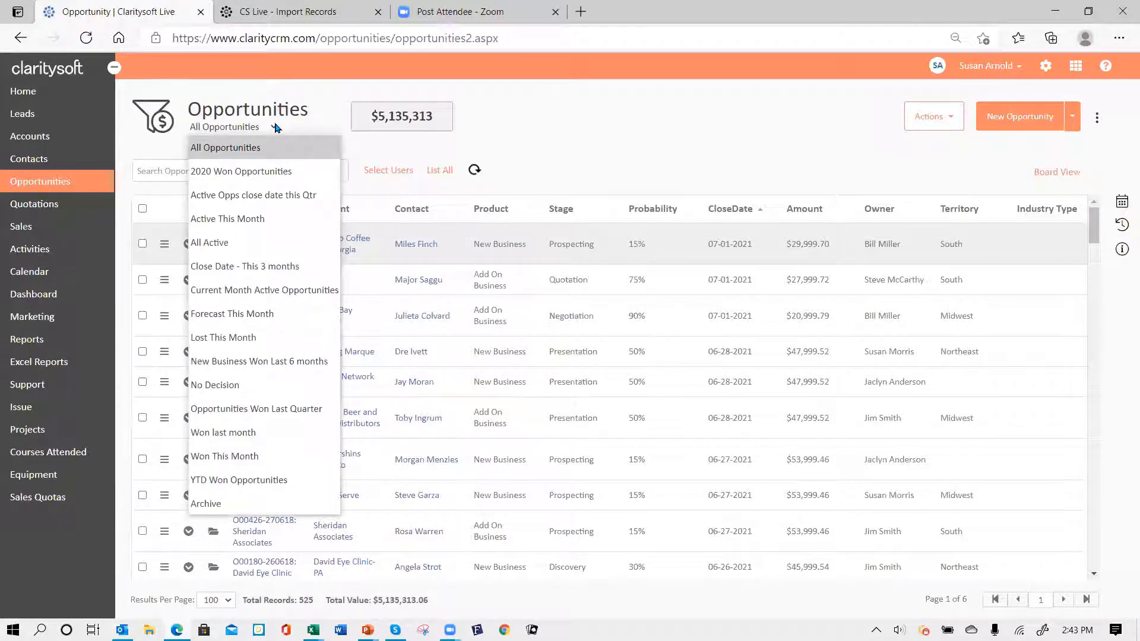
click(268, 244)
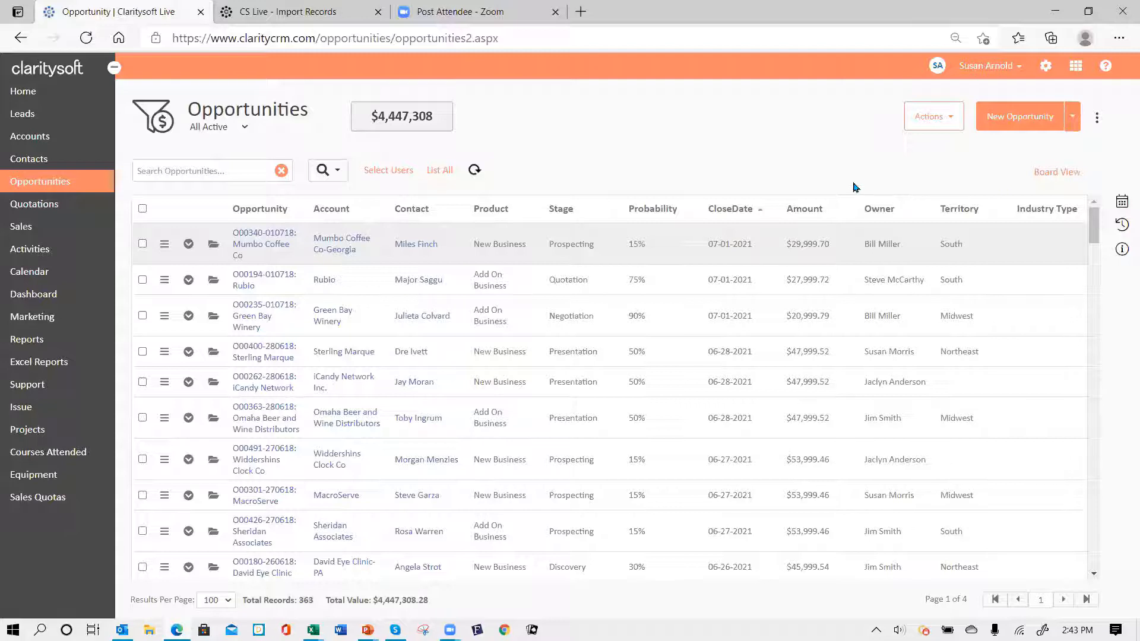
- Display the active opportunities as a board using the standard Pipeline View layout
click(1049, 173)
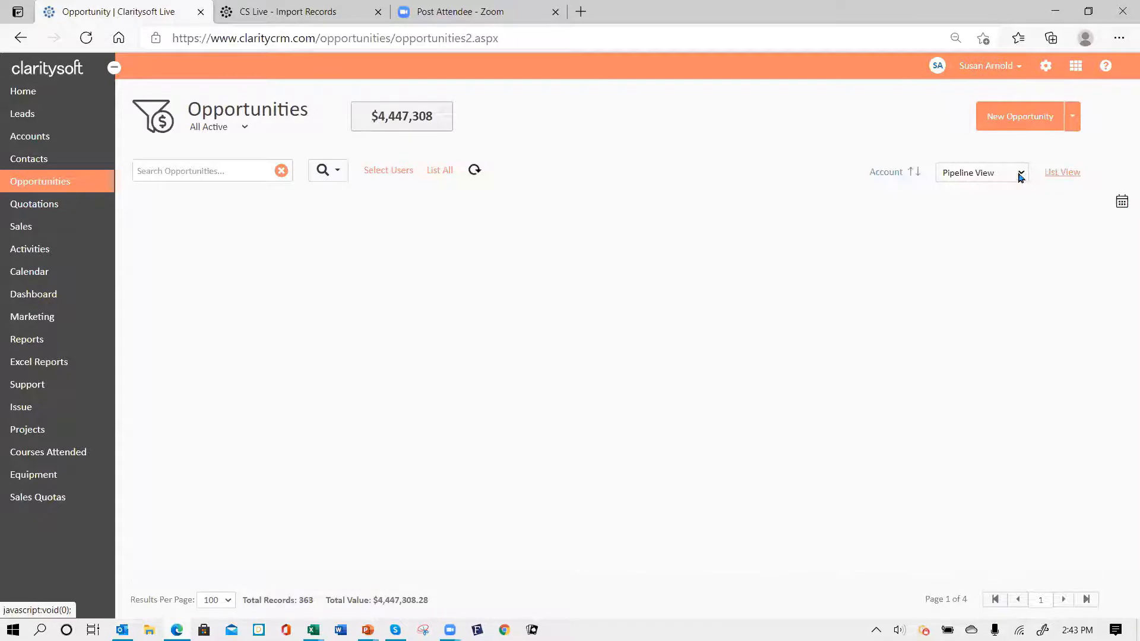
click(1021, 174)
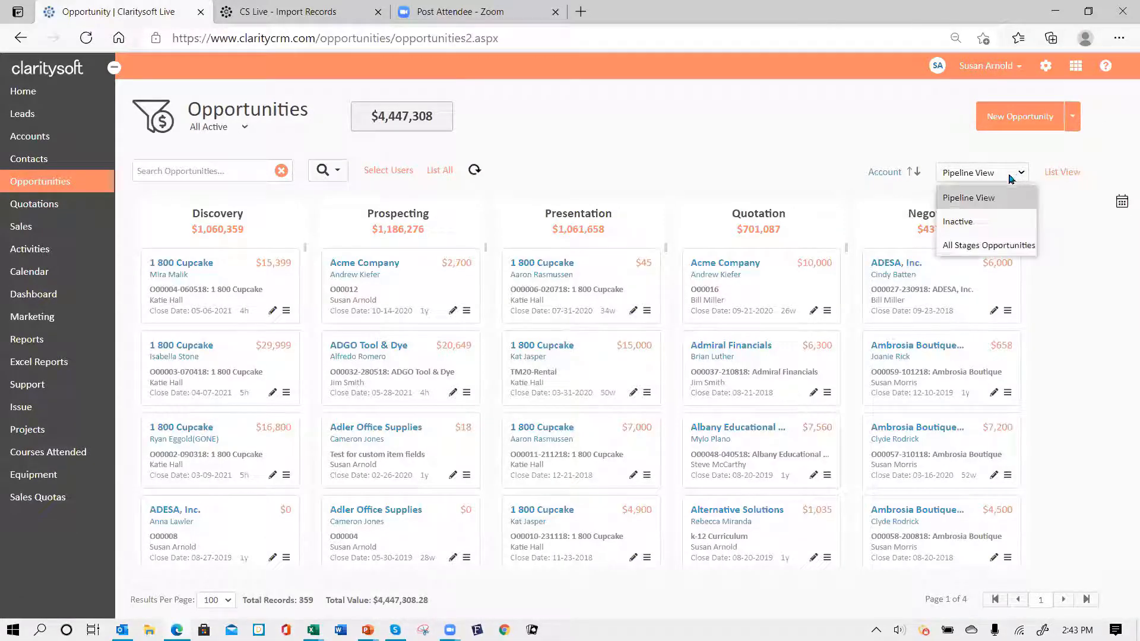
click(970, 202)
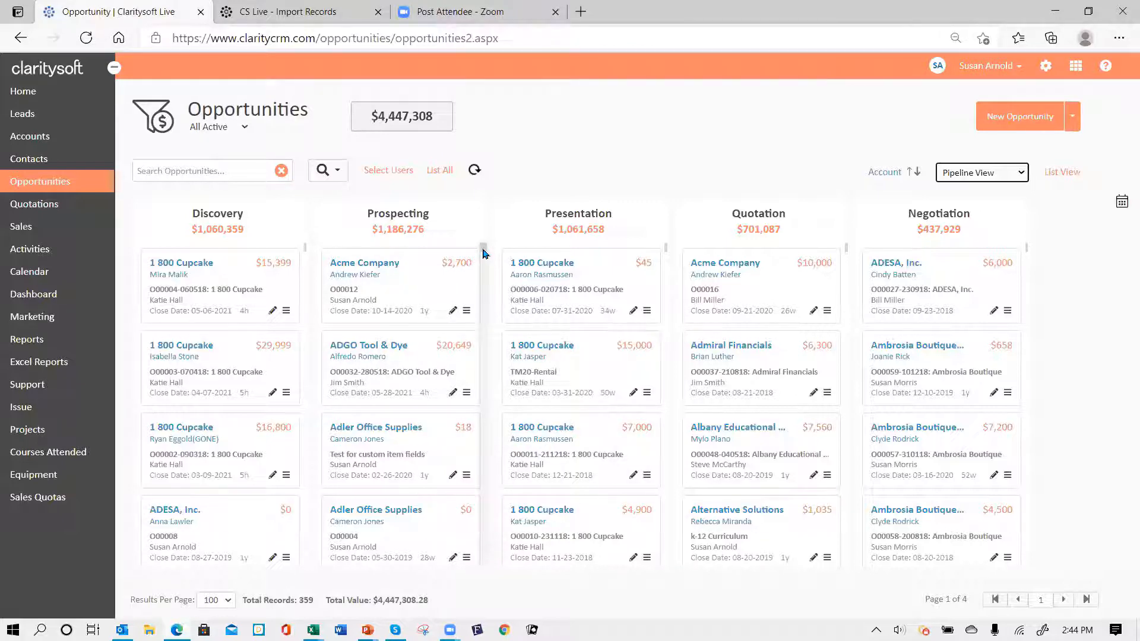
- Move the ADESA, Inc. $0 deal from Discovery into Presentation
drag(483, 254, 466, 312)
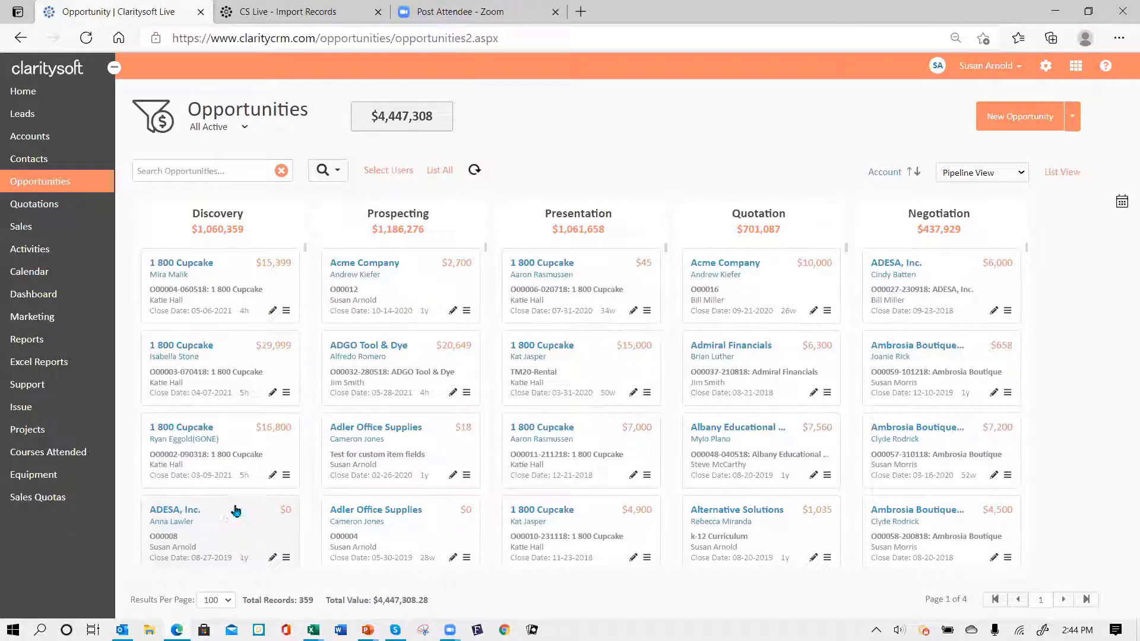
scroll(282, 547, down, 2)
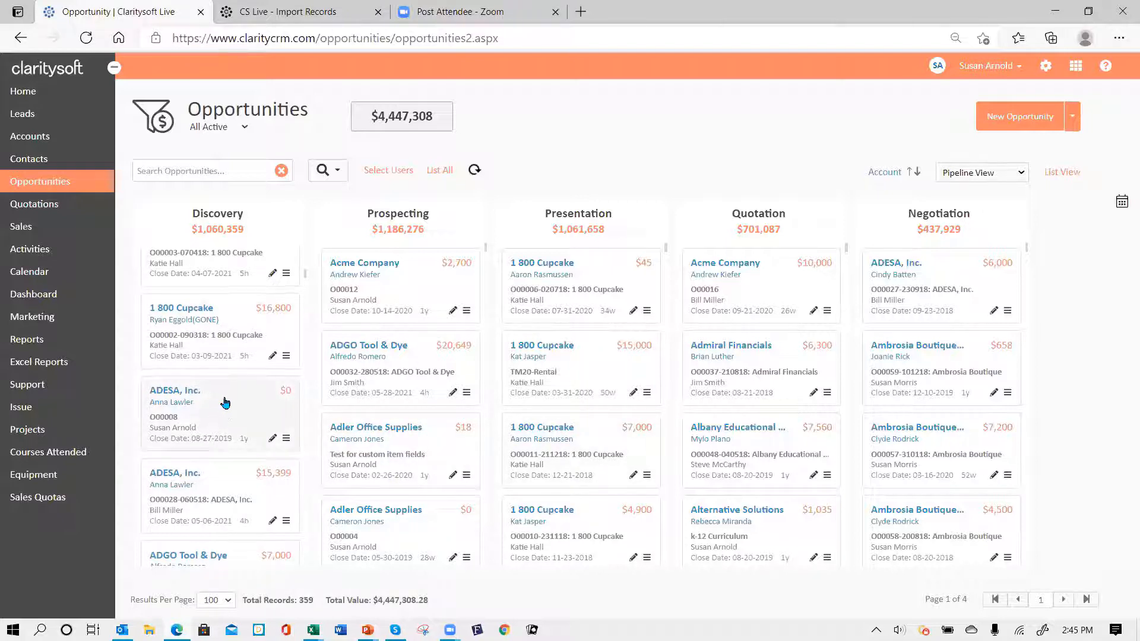
drag(223, 400, 578, 350)
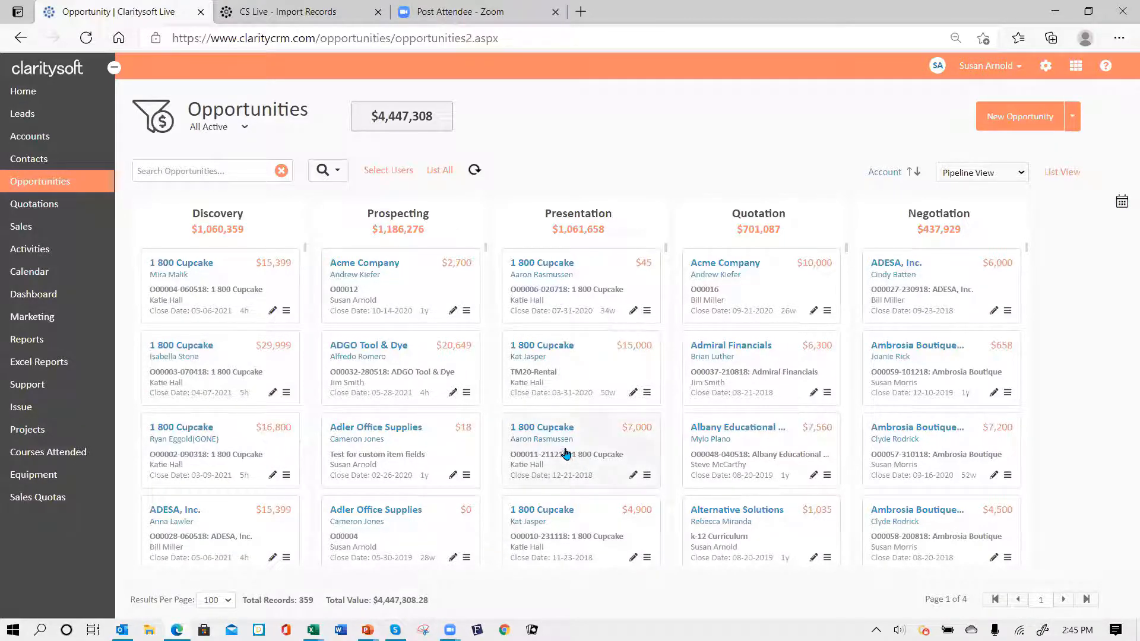
- Move the Admiral Financials $6,300 deal from Quotation into Negotiation and open it for editing
scroll(567, 454, down, 2)
scroll(564, 453, down, 5)
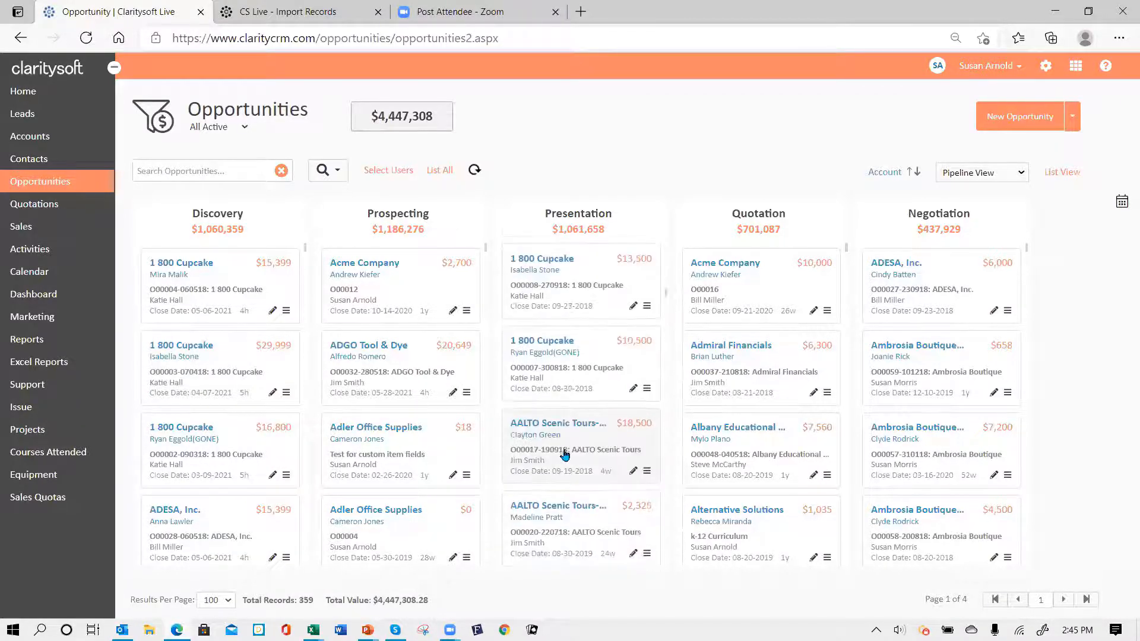
scroll(565, 455, down, 3)
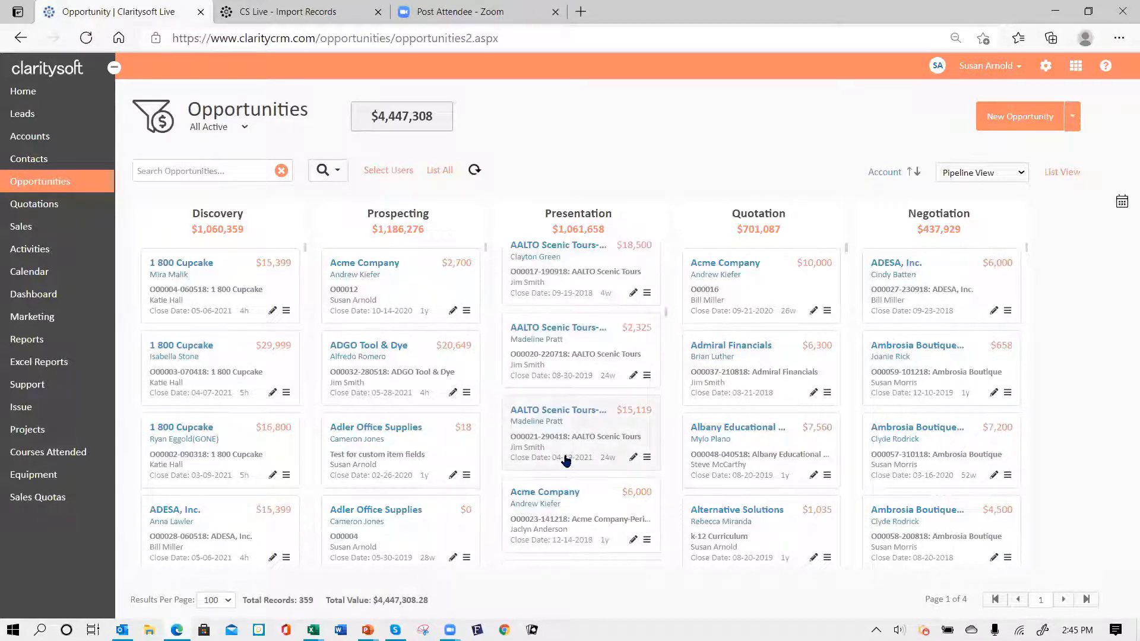
scroll(565, 460, down, 2)
scroll(566, 462, down, 3)
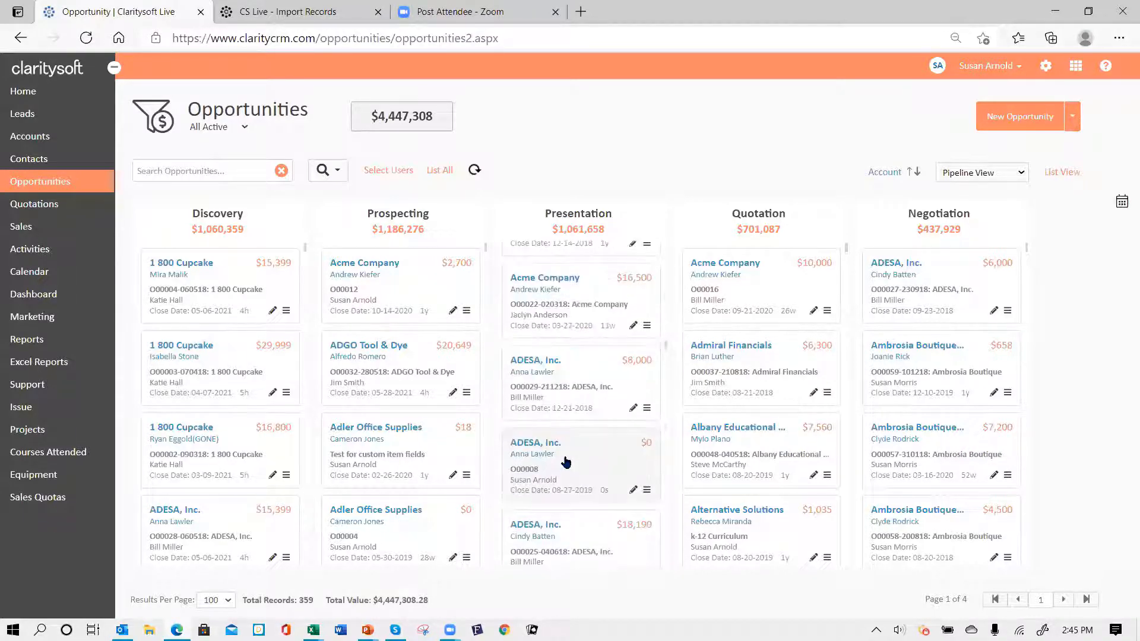
scroll(547, 445, down, 2)
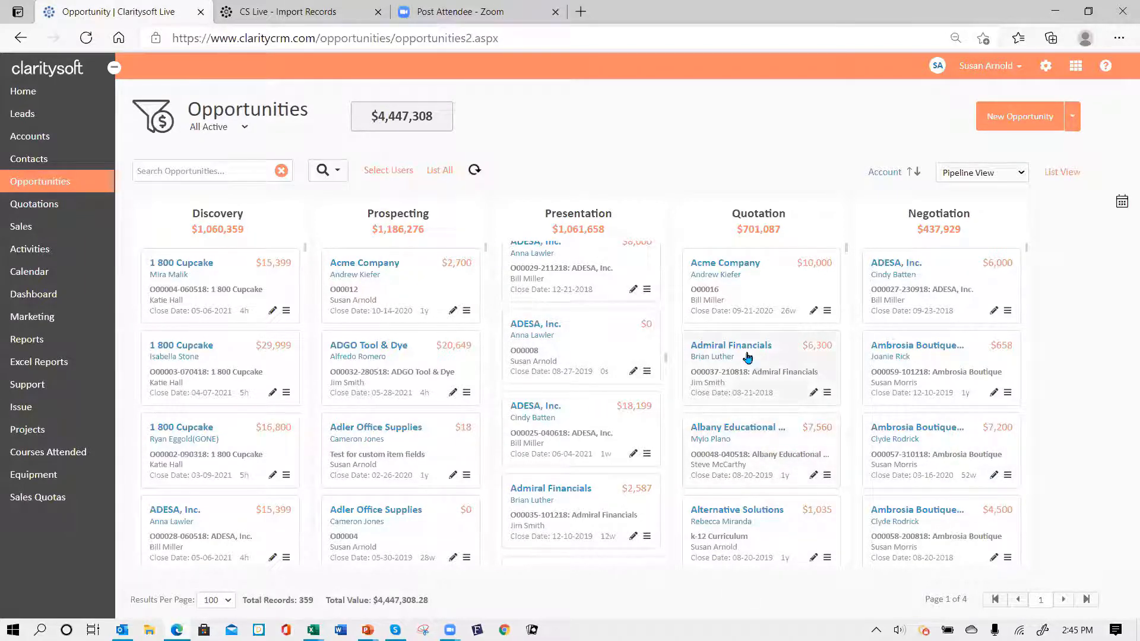
drag(734, 358, 937, 356)
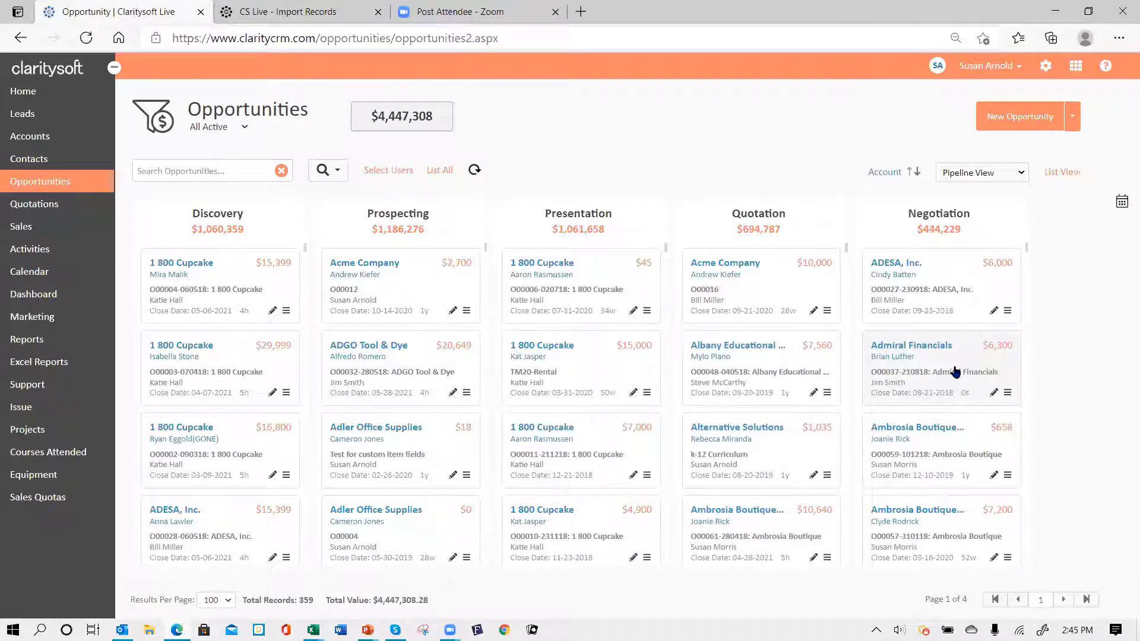
click(993, 394)
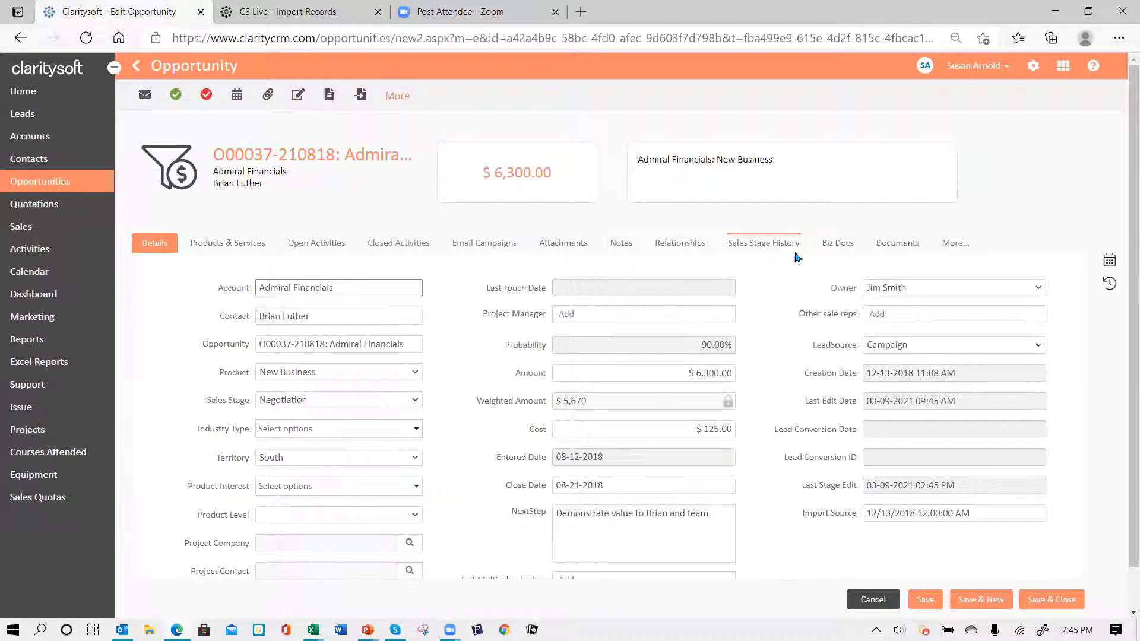
- Verify Admiral Financials' stage history shows Negotiation today, then save and close it
click(790, 246)
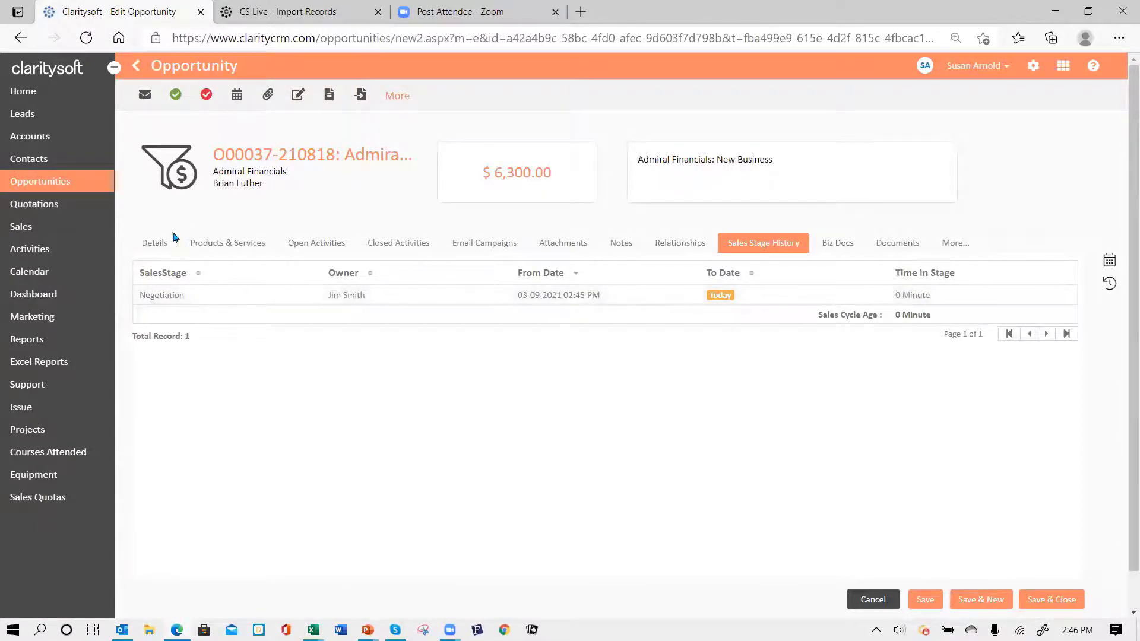
click(156, 243)
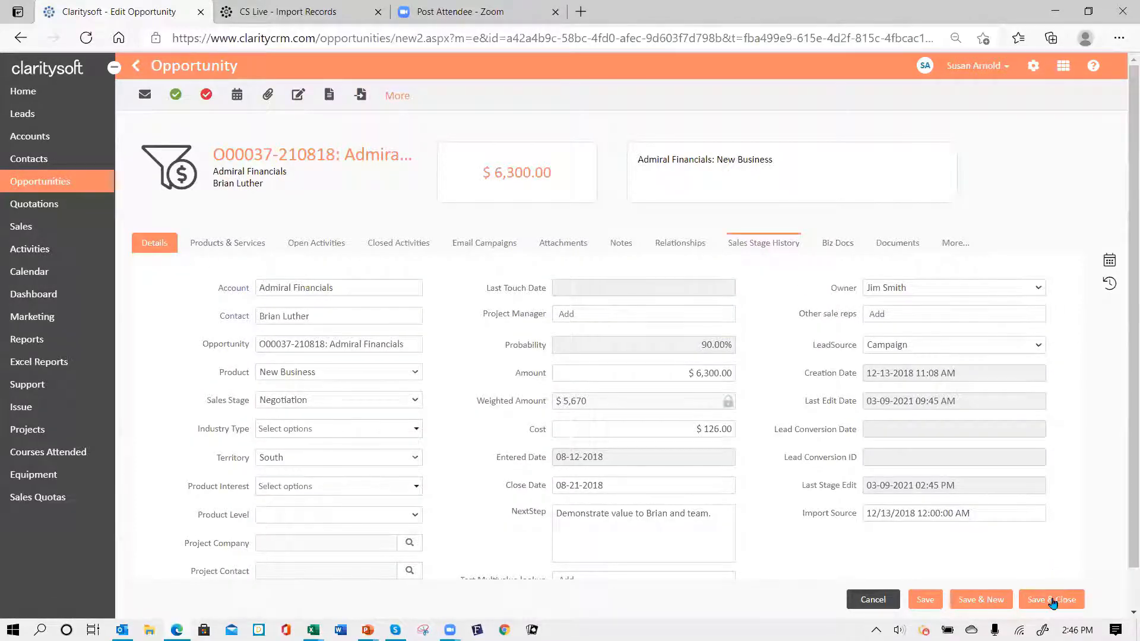
click(1051, 600)
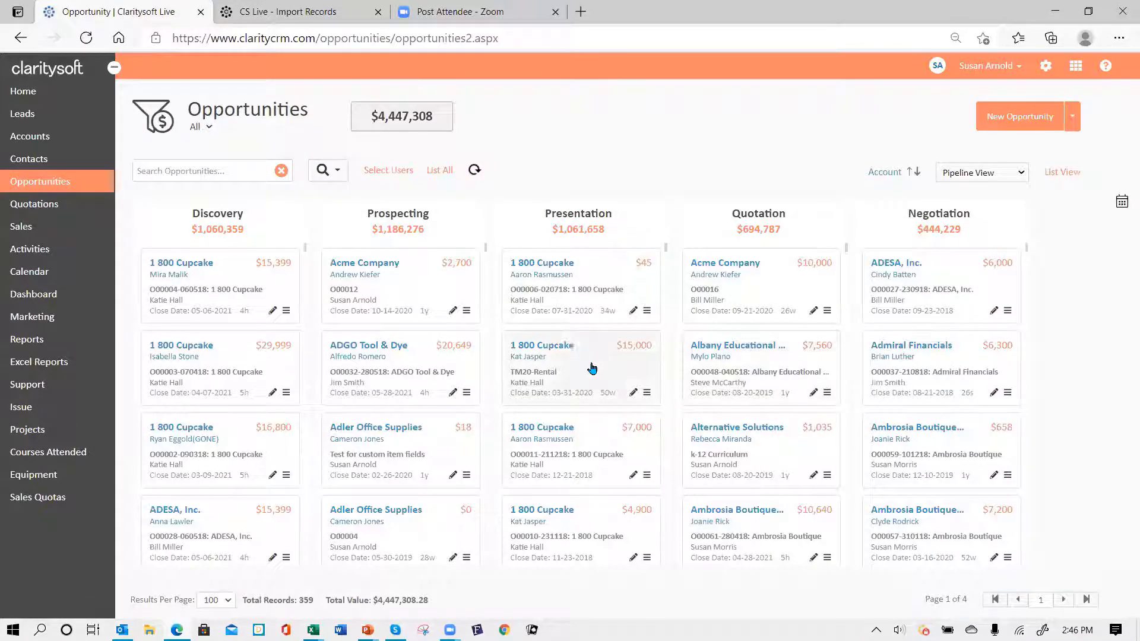
- Filter the board to Active This Month, showing 29 records totalling $346,949.13
click(210, 129)
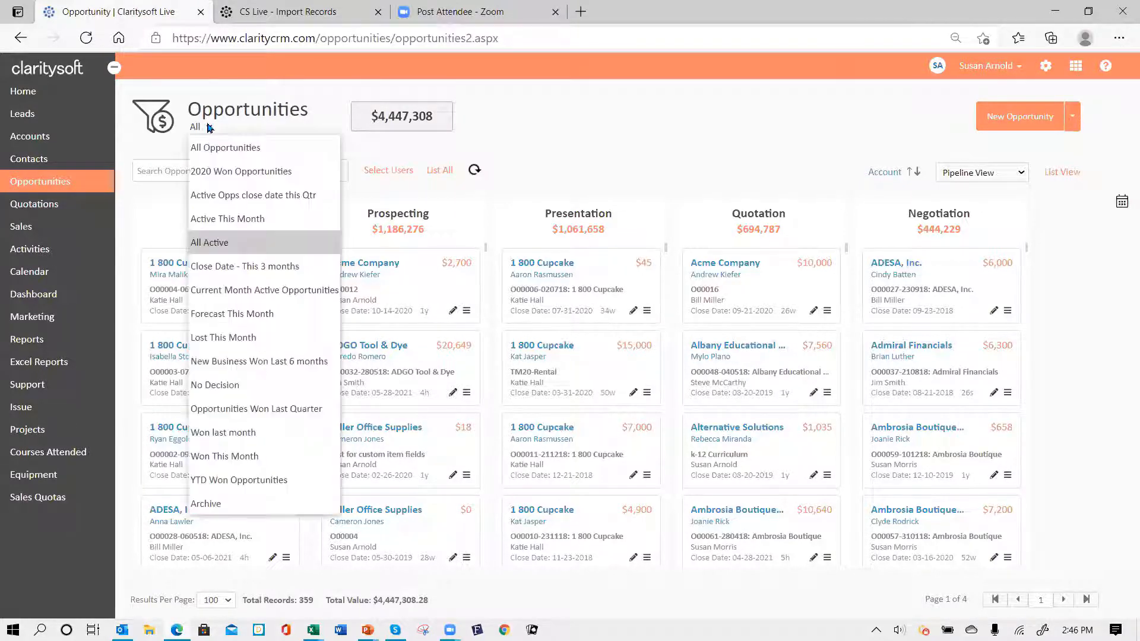
click(234, 243)
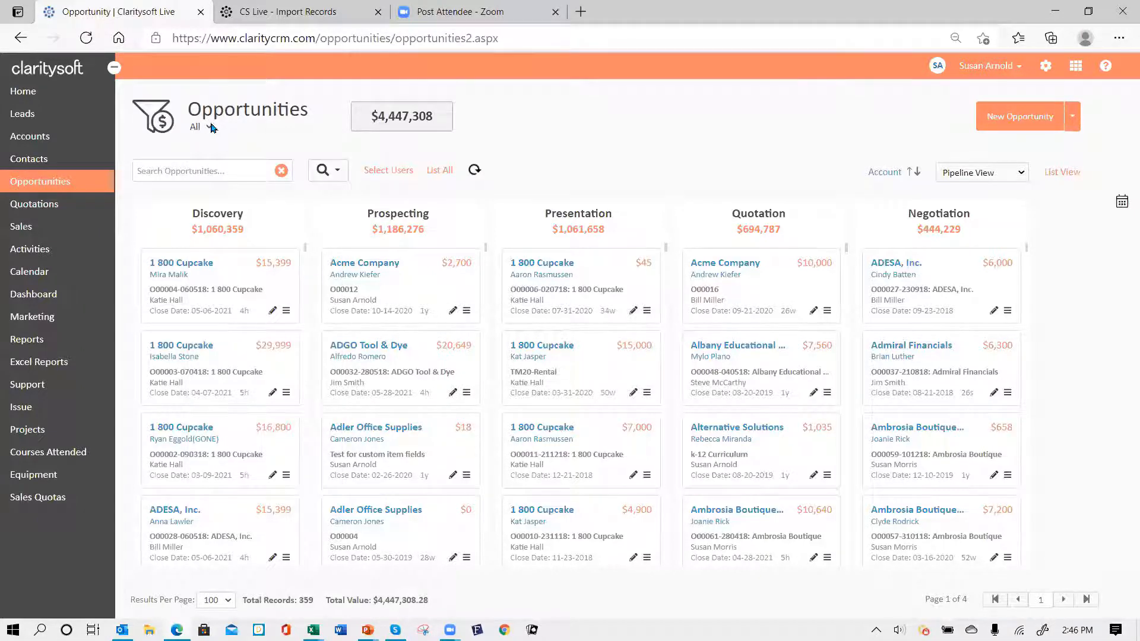
click(211, 128)
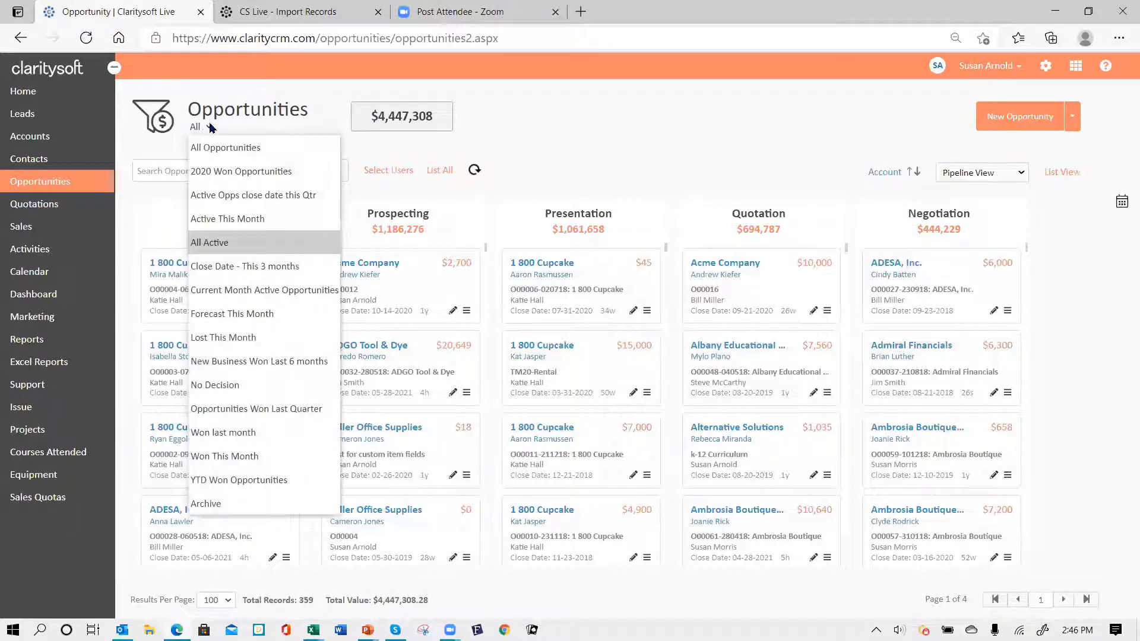
click(265, 220)
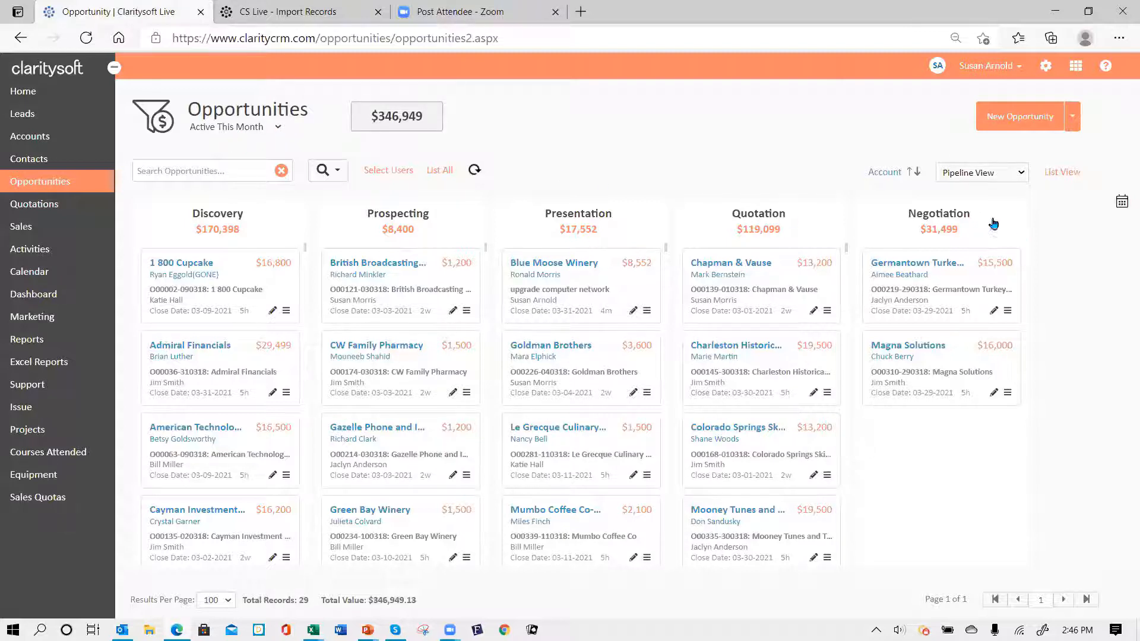
click(1021, 174)
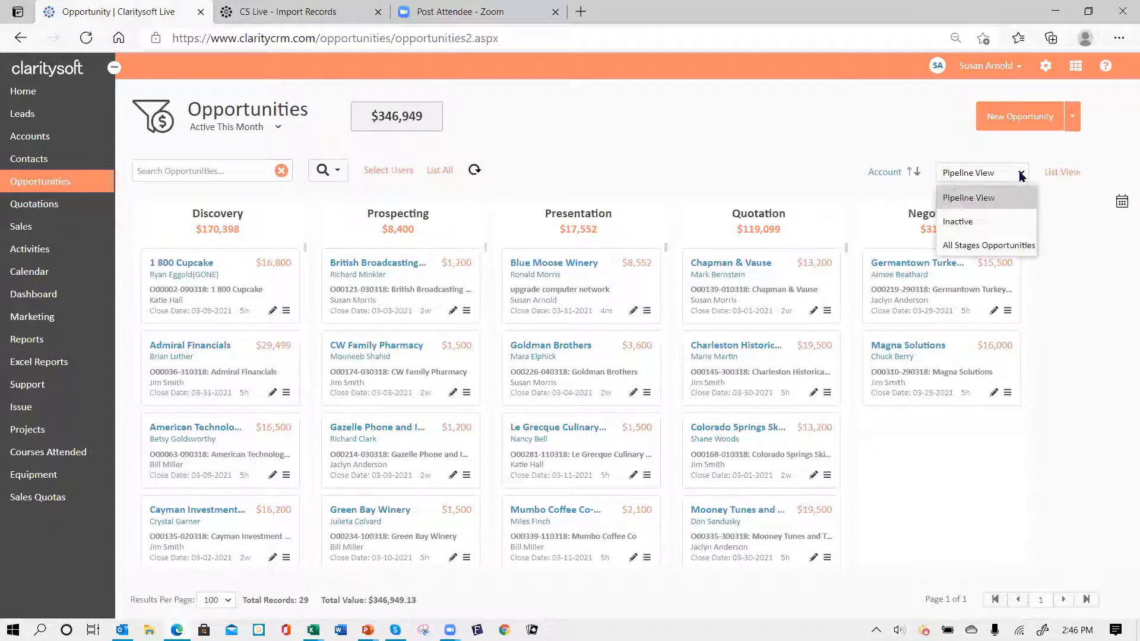
- Switch to the All Stages Opportunities board filtered to All Opportunities (521 records, including Won and Lost)
click(989, 246)
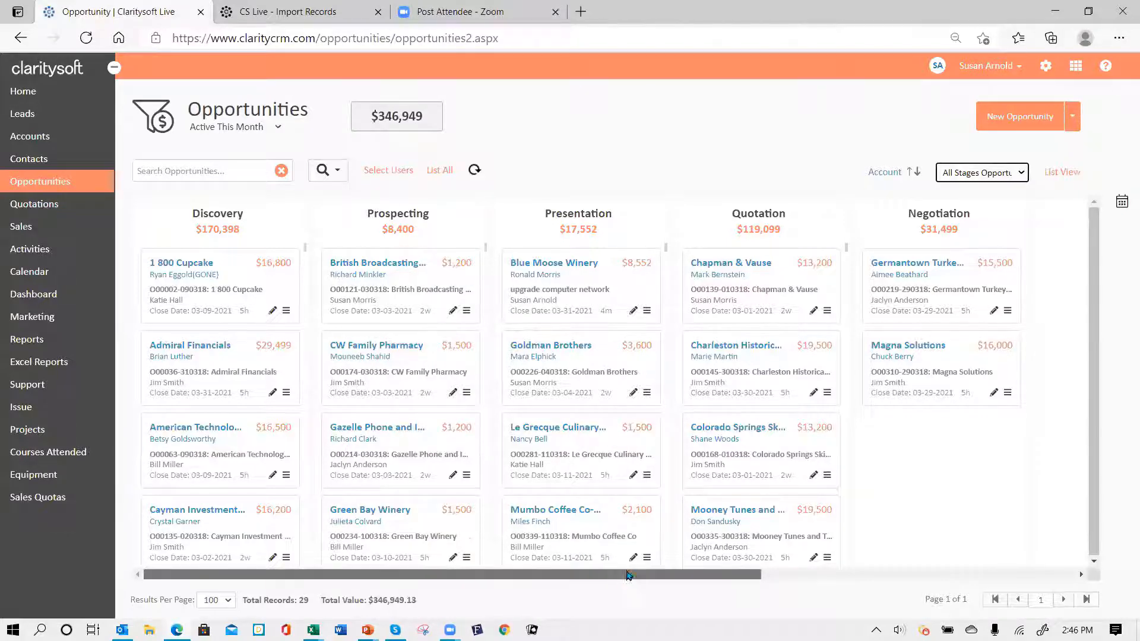
drag(622, 575, 981, 545)
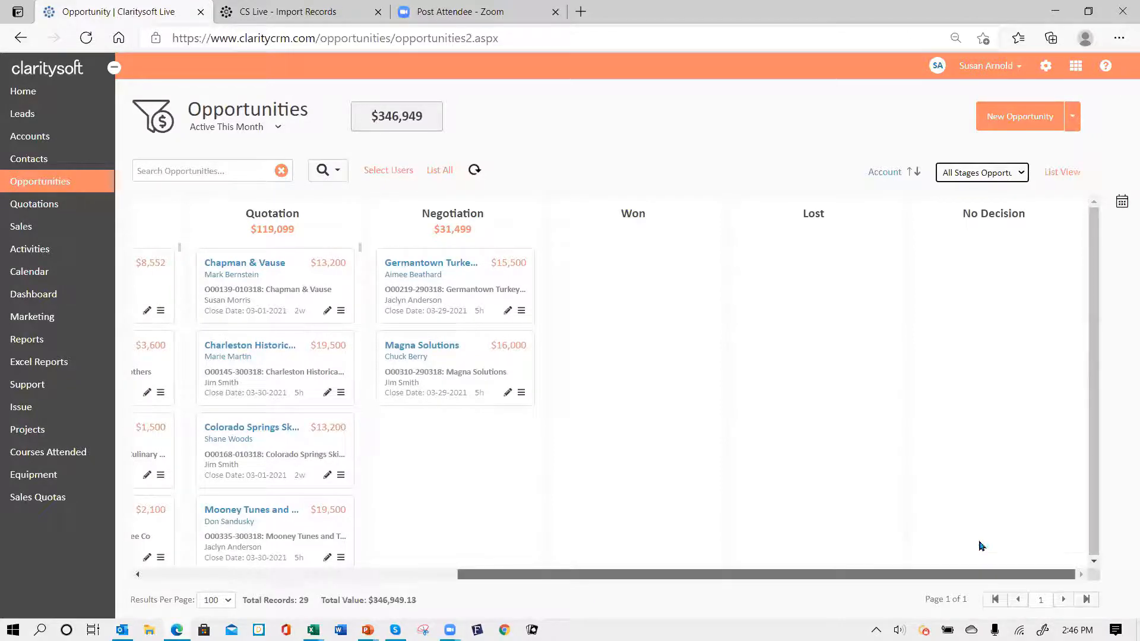
click(274, 128)
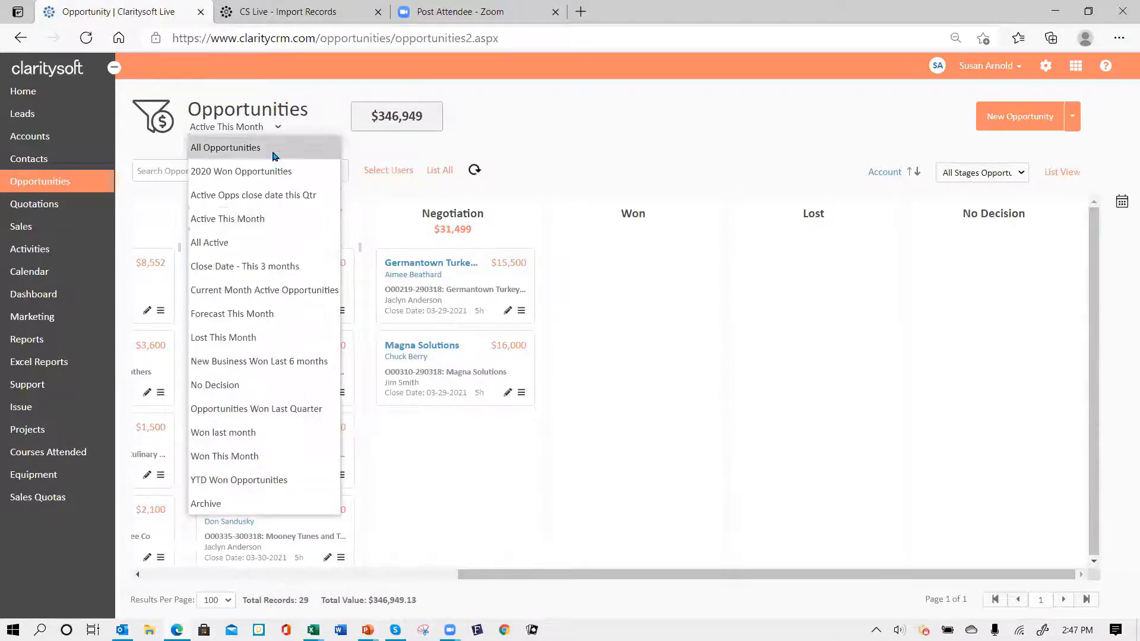
click(275, 154)
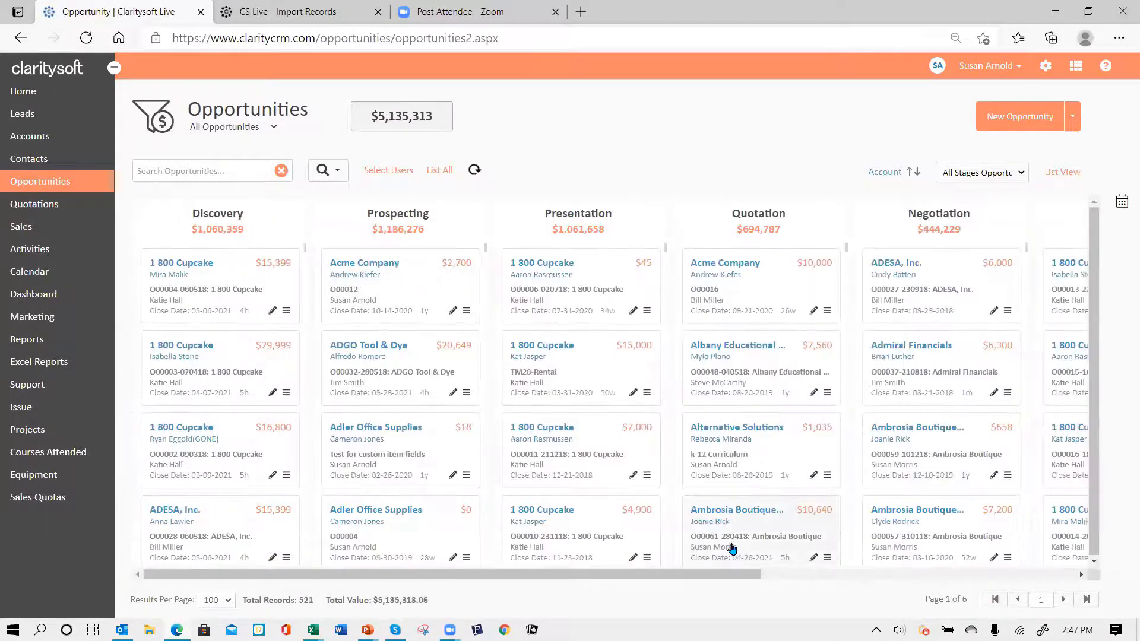
click(783, 577)
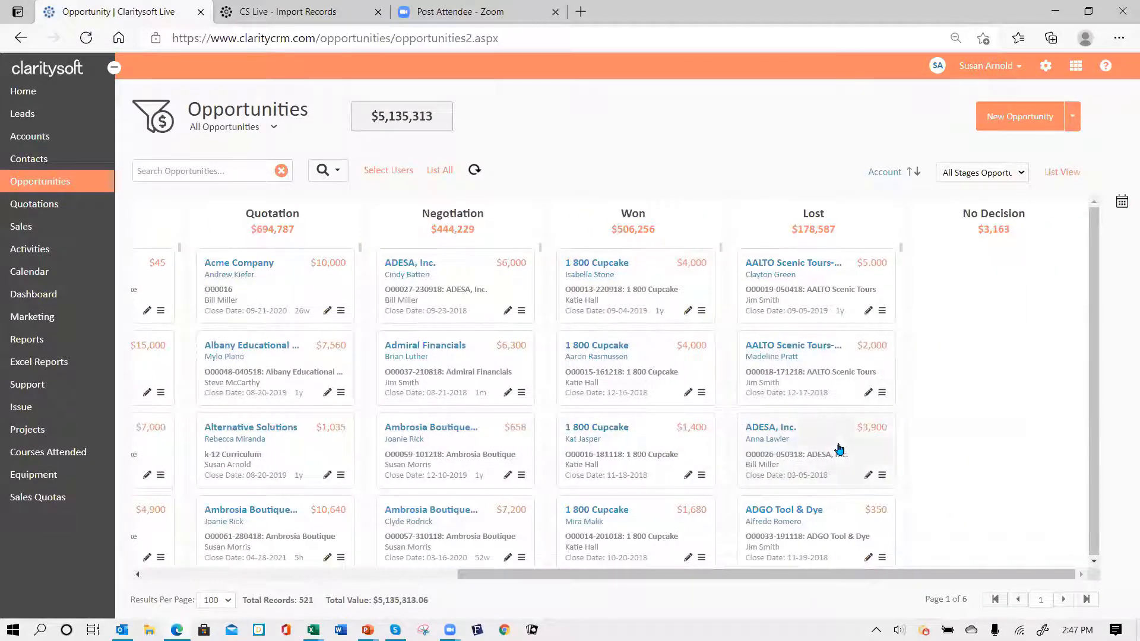
drag(763, 576, 633, 575)
drag(347, 553, 368, 564)
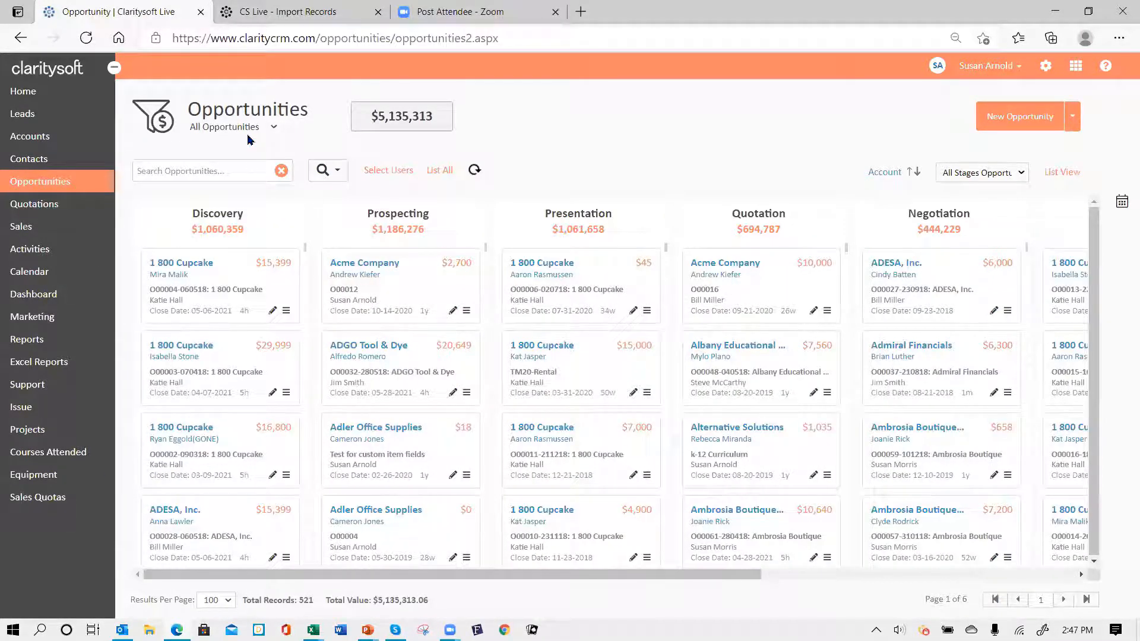
- In settings, go to Customization > Opportunities > Pipeline Boards and start a new pipeline board
click(1046, 69)
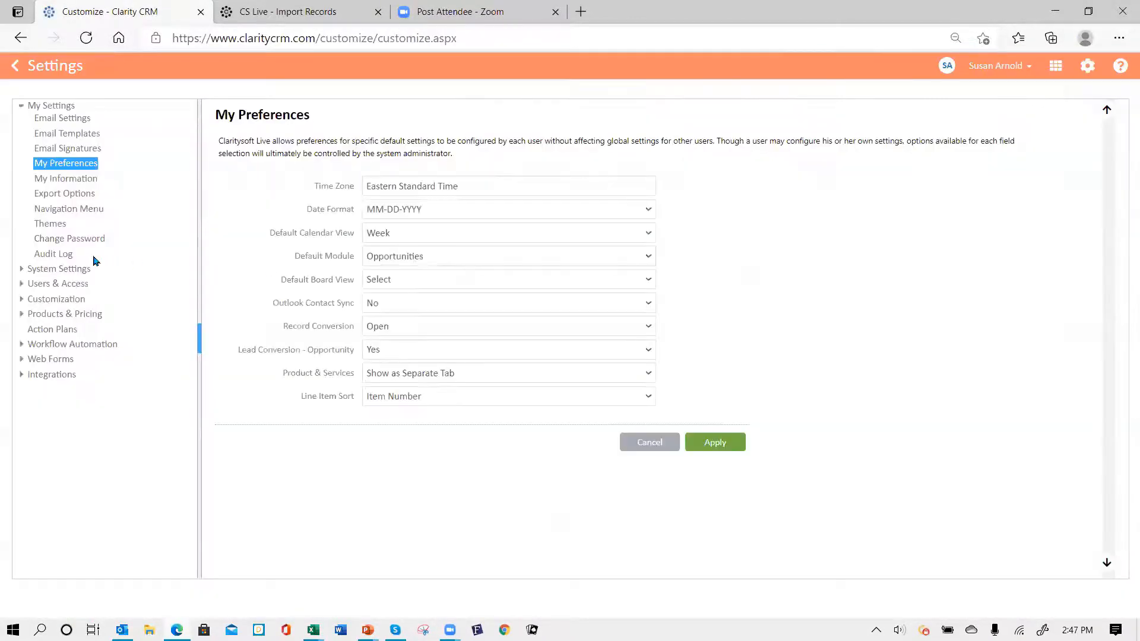
click(22, 299)
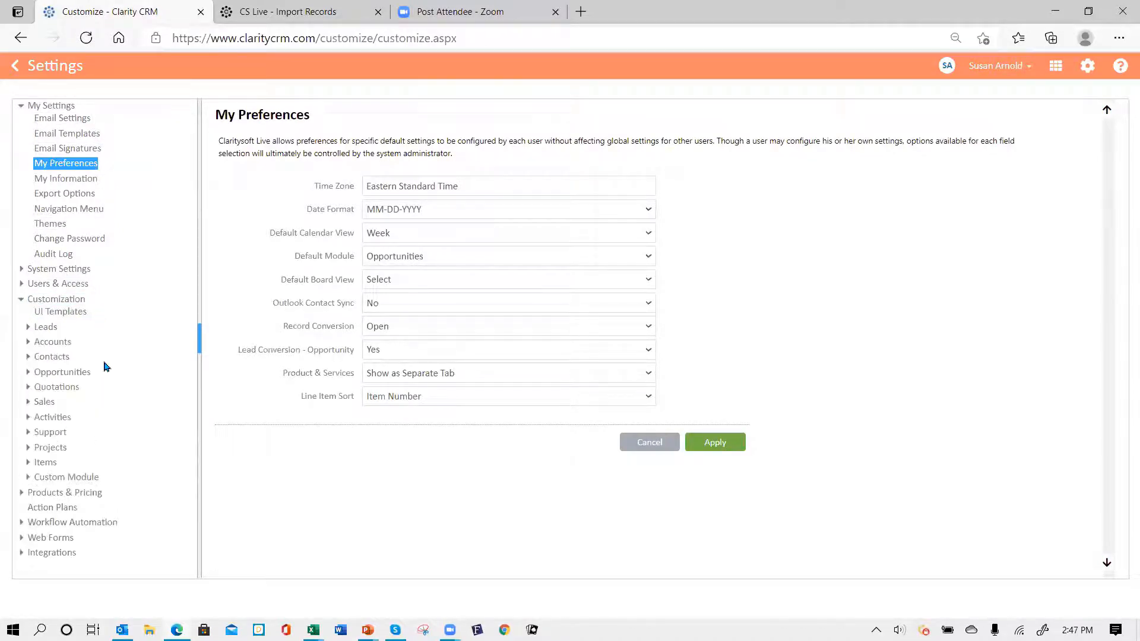
click(76, 374)
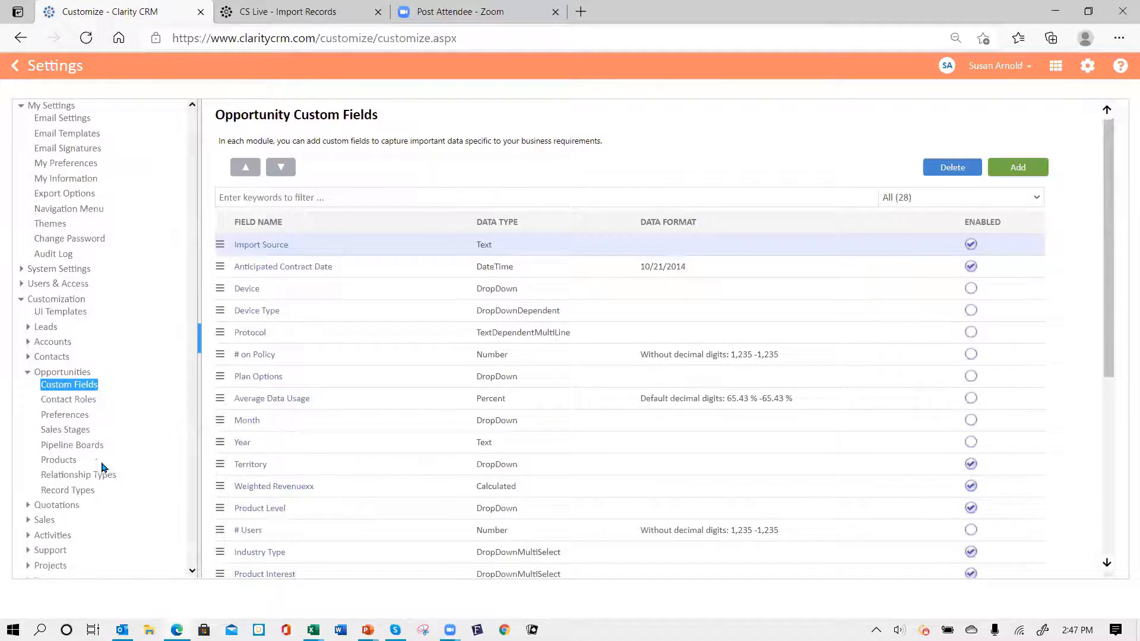
click(69, 446)
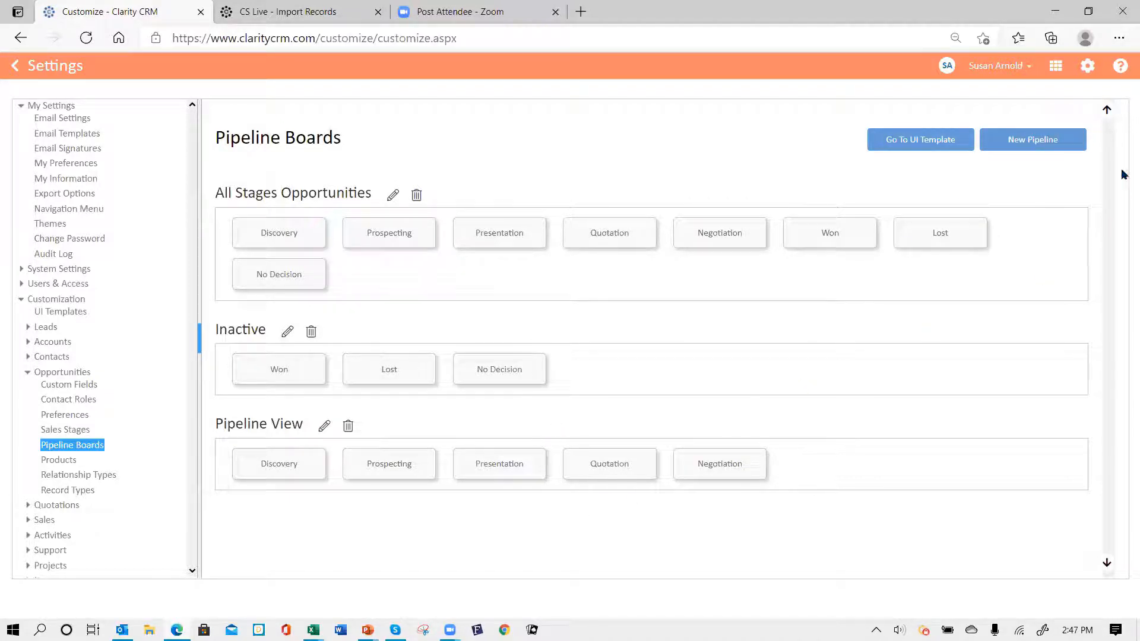
click(1013, 145)
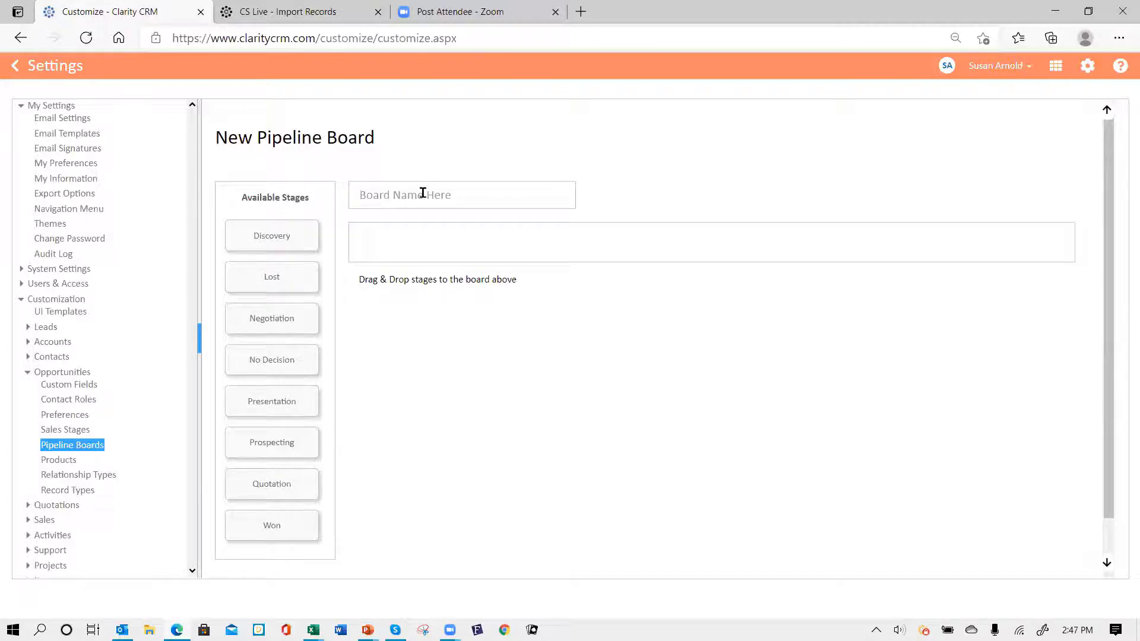
- Name the new board 'Forecast Opportunities' and add the Prospecting, Discovery and Presentation stages
text(F)
text(orecast Opportunities)
drag(270, 442, 398, 249)
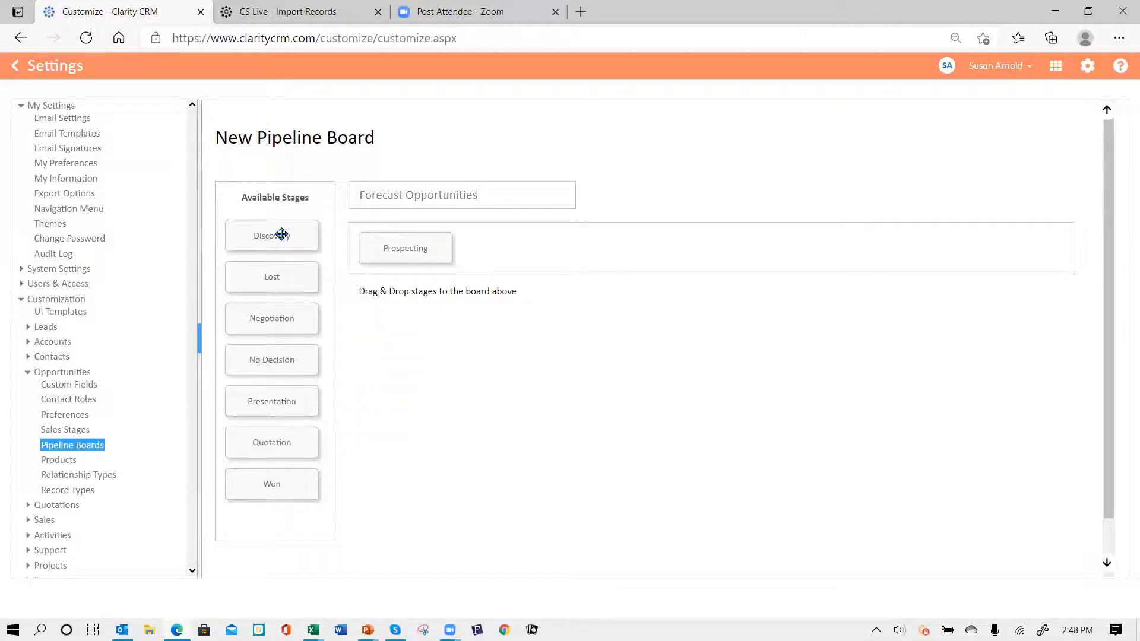
drag(281, 235, 525, 249)
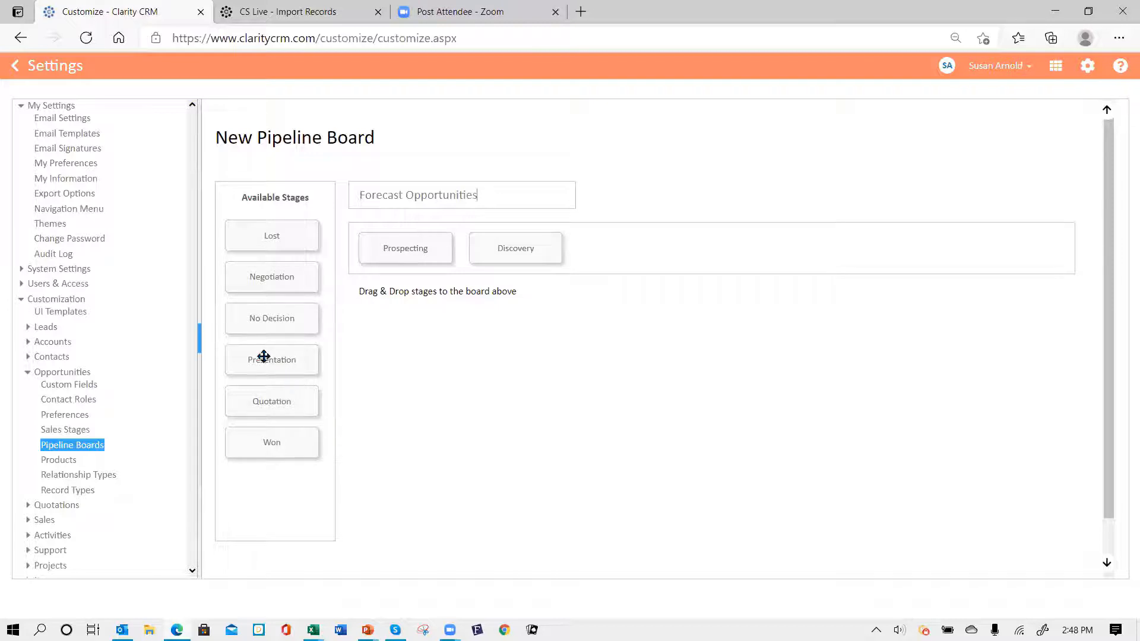
drag(266, 357, 644, 275)
drag(630, 248, 628, 250)
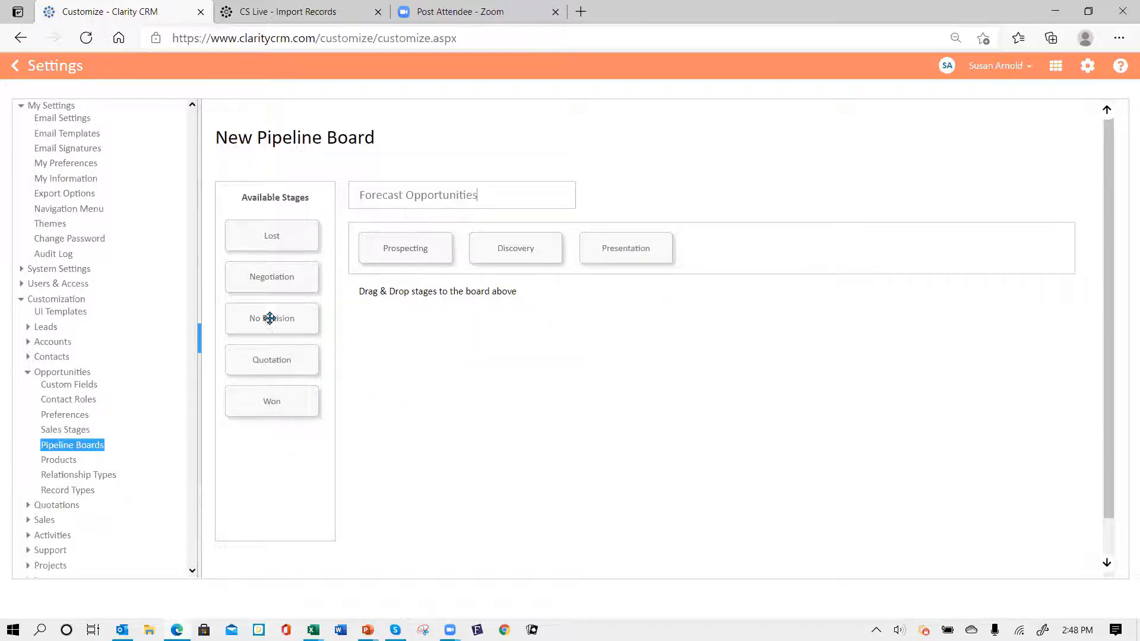
- Add Quotation and Negotiation after Presentation and save the board
drag(262, 270, 267, 277)
drag(274, 362, 738, 248)
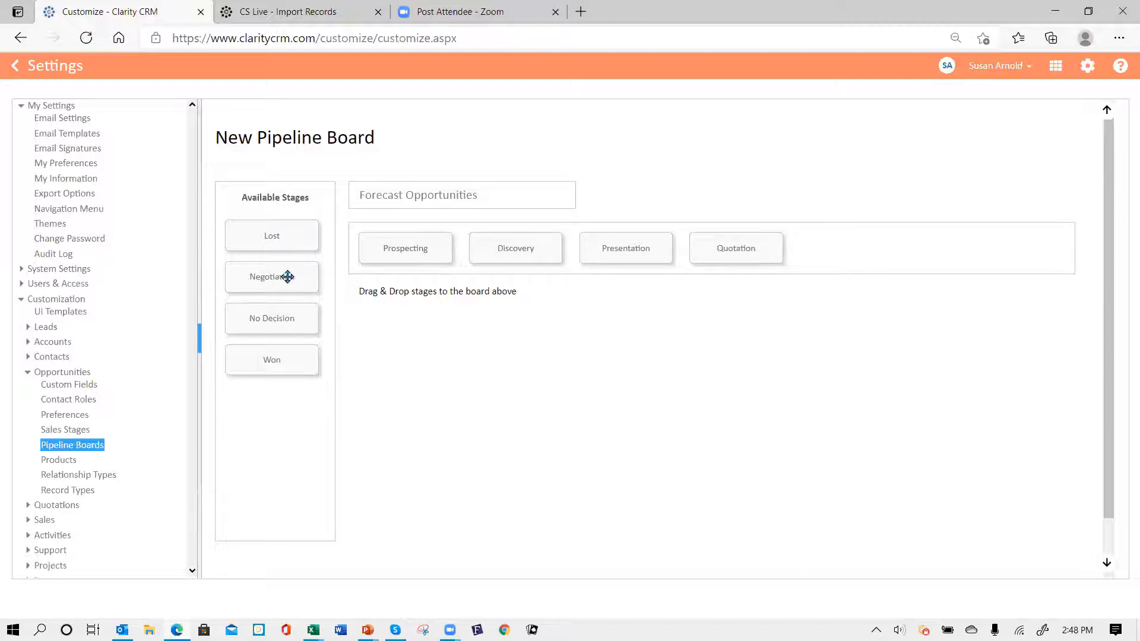
drag(287, 276, 853, 245)
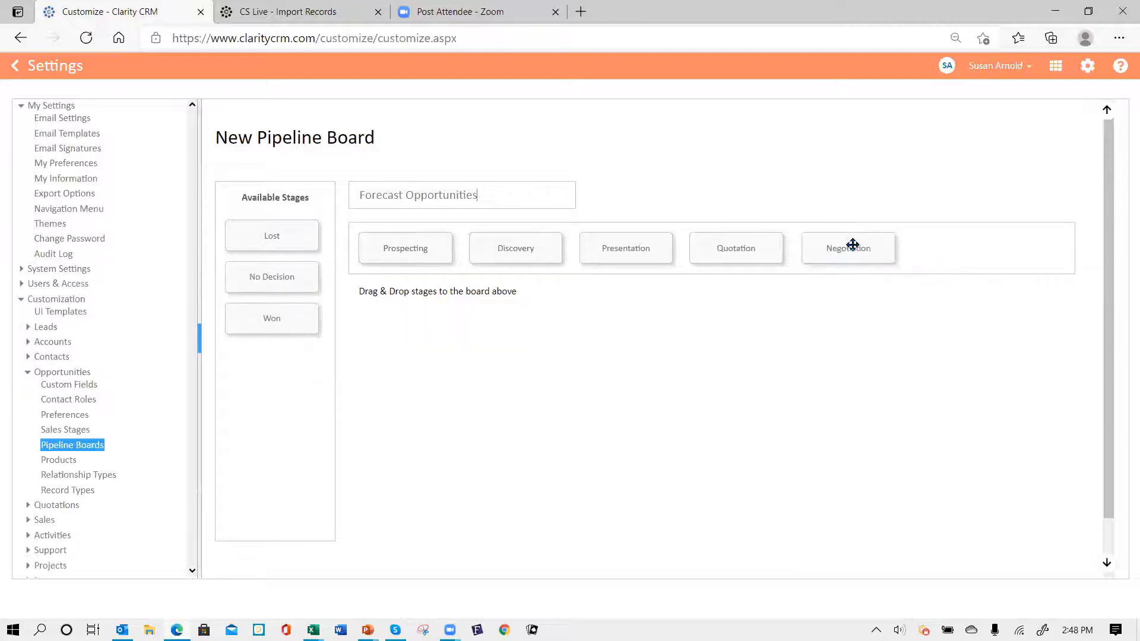
mouse_move(177, 629)
scroll(847, 365, down, 2)
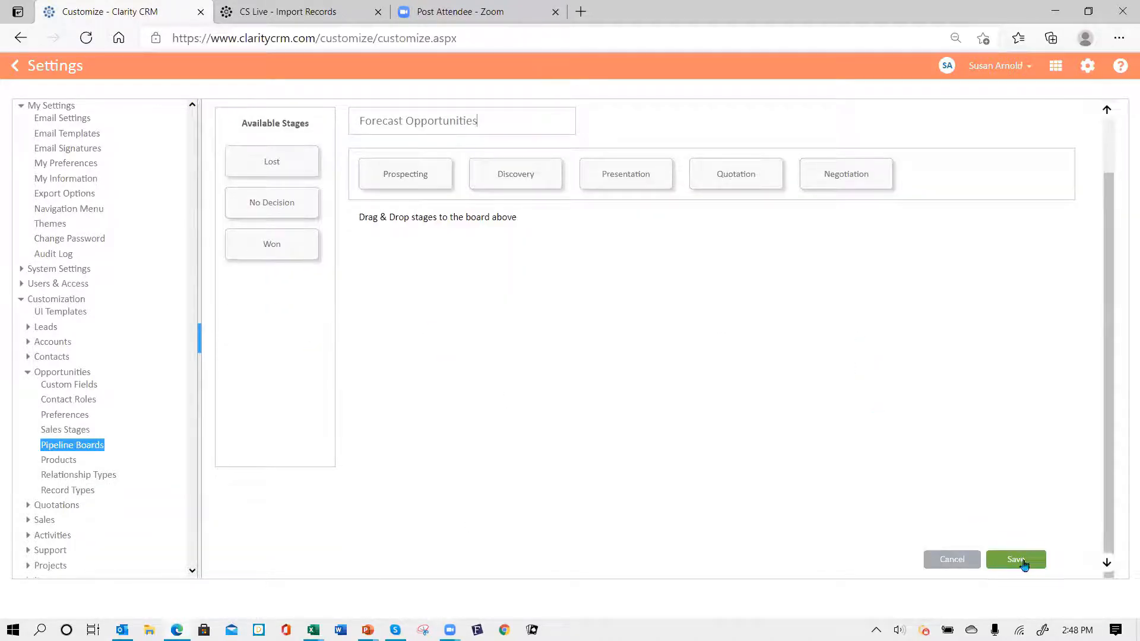
click(1022, 561)
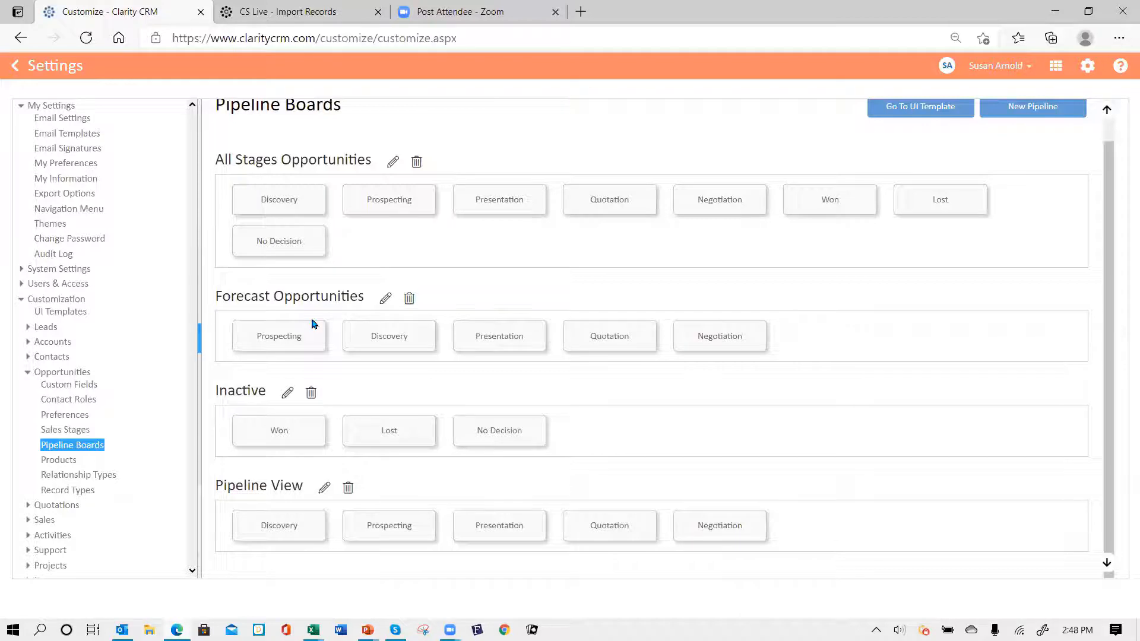
click(386, 301)
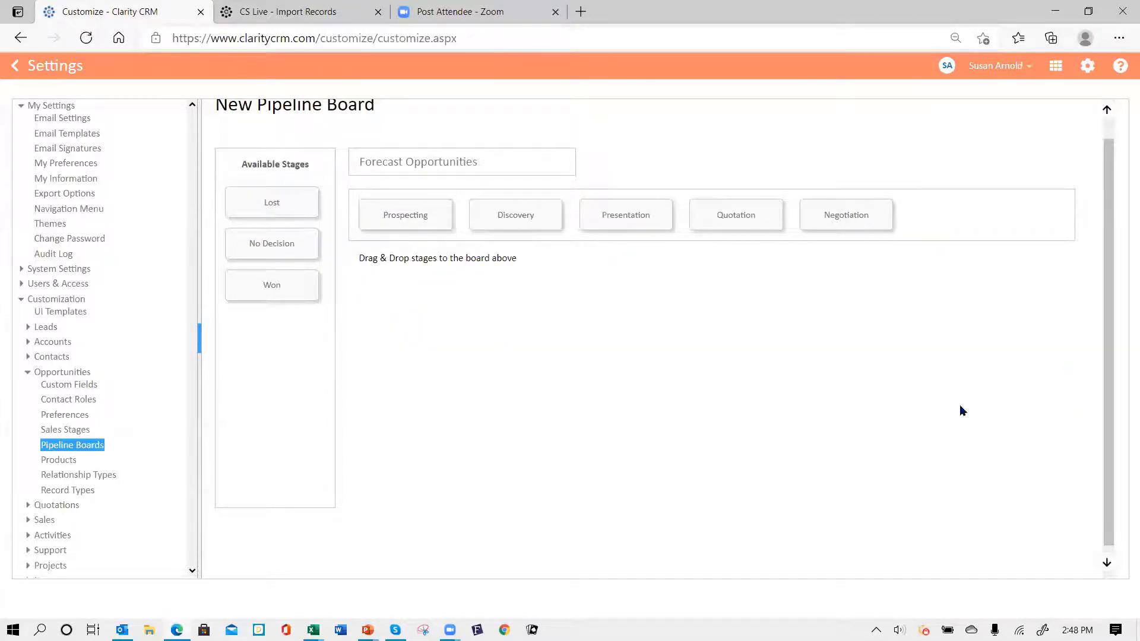
scroll(962, 410, down, 1)
click(952, 559)
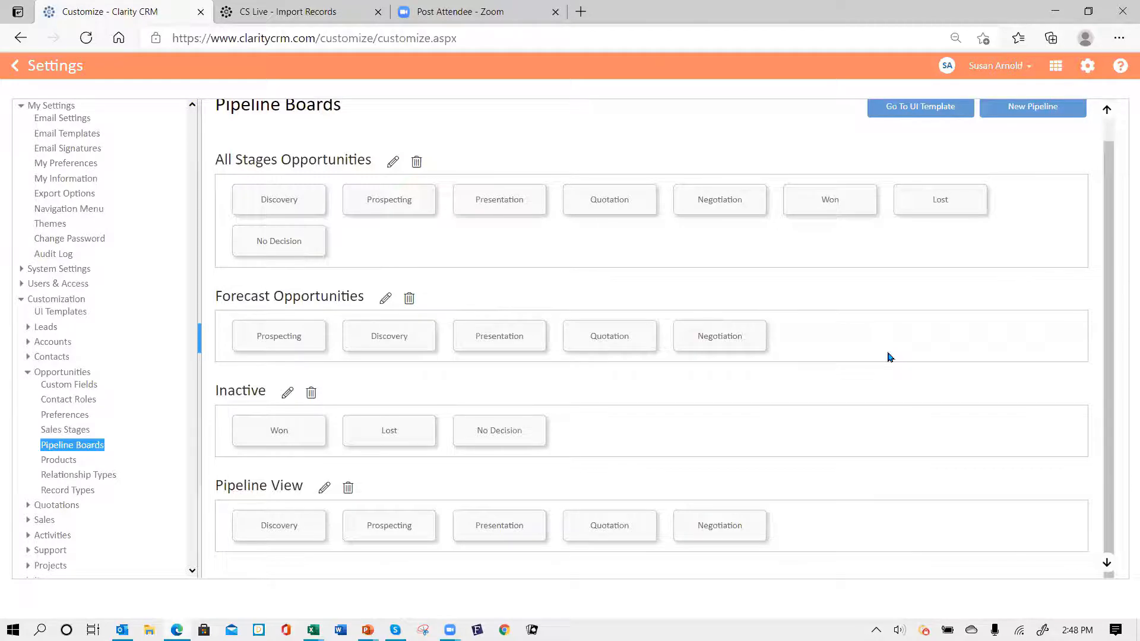
scroll(954, 362, up, 1)
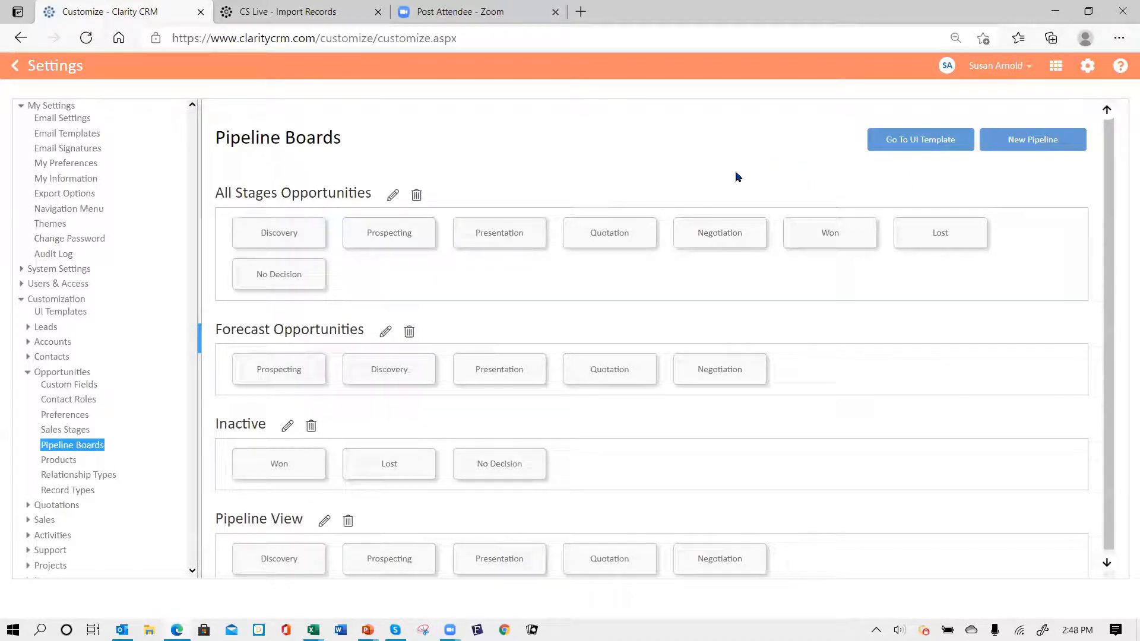
- Open the Opportunity UI Template's Pipeline Boards settings
click(913, 144)
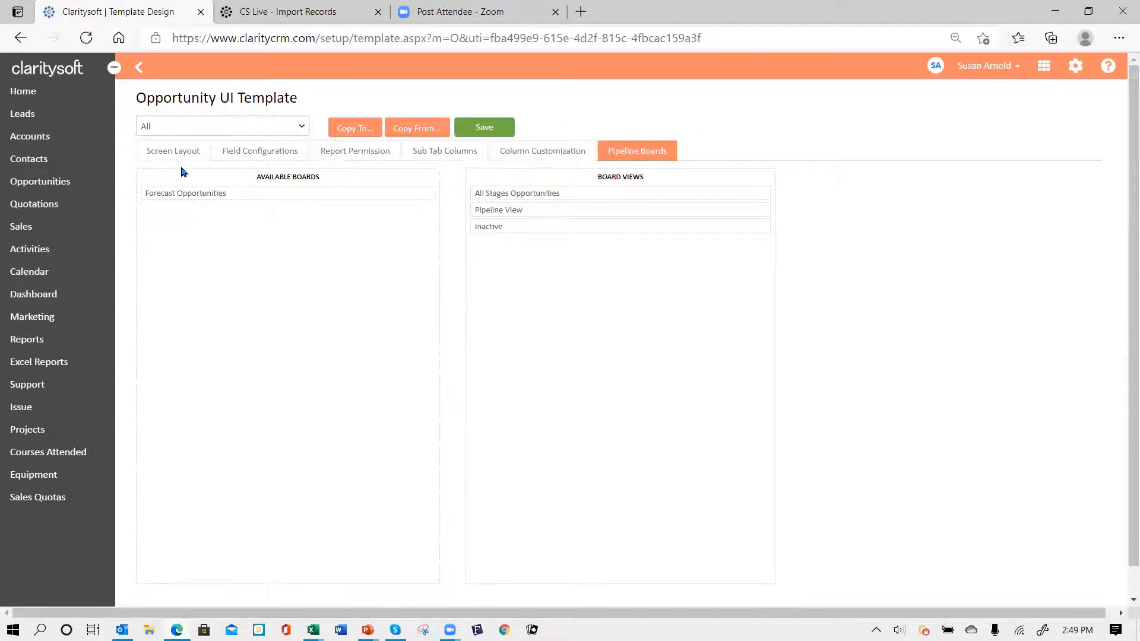
click(170, 153)
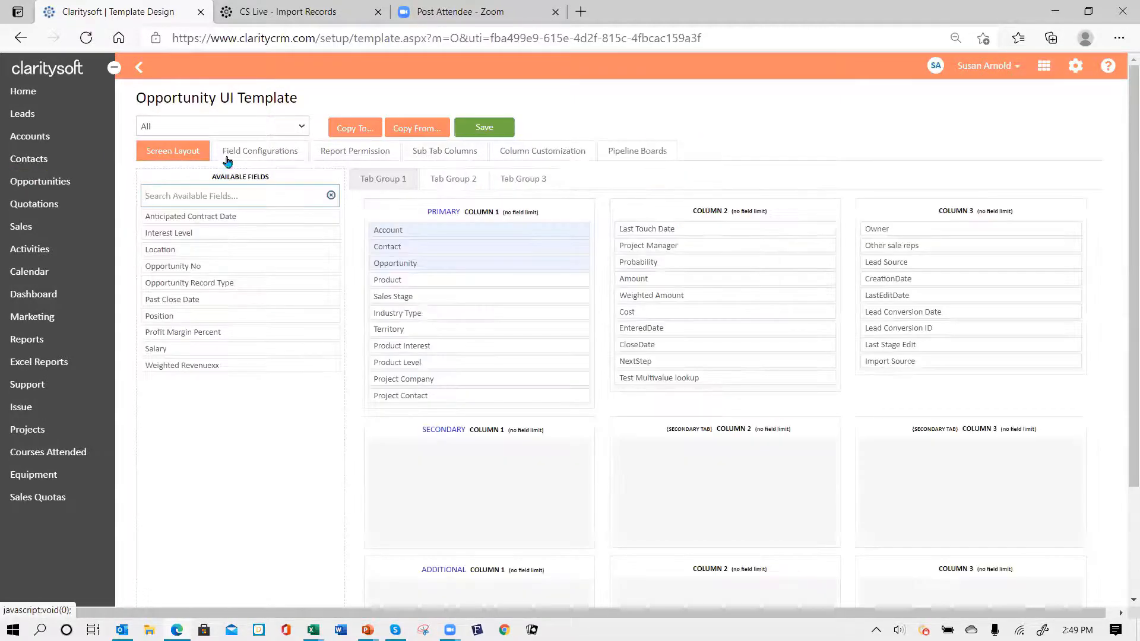
click(258, 155)
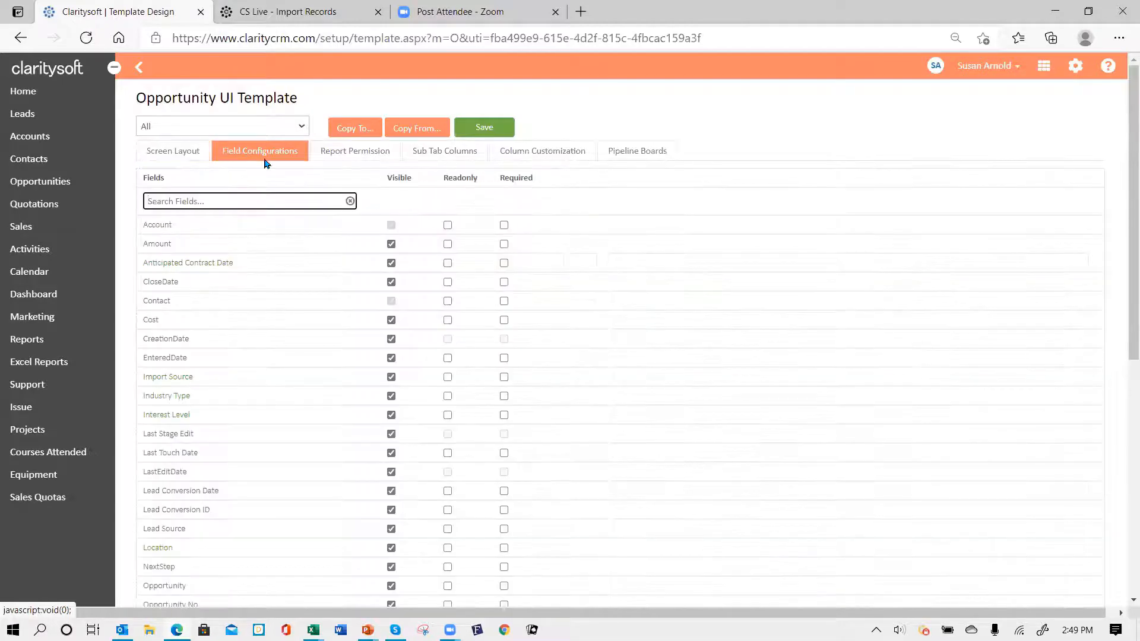
click(336, 152)
click(466, 153)
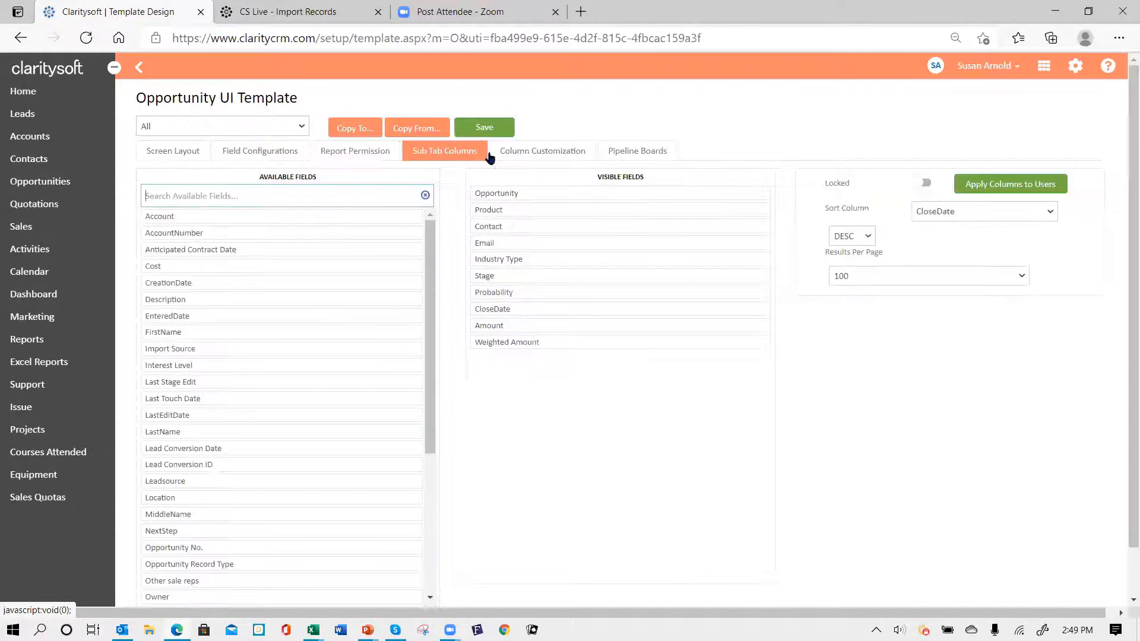
click(527, 152)
click(666, 153)
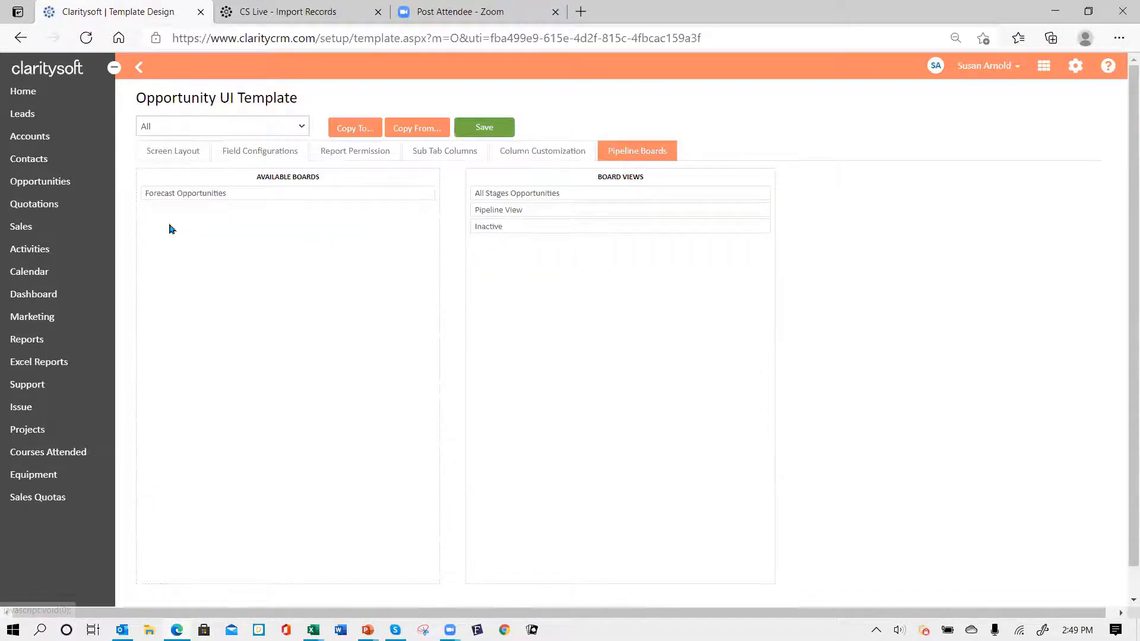
- Add Forecast Opportunities to Board Views just under All Stages Opportunities, and save
drag(169, 193, 509, 246)
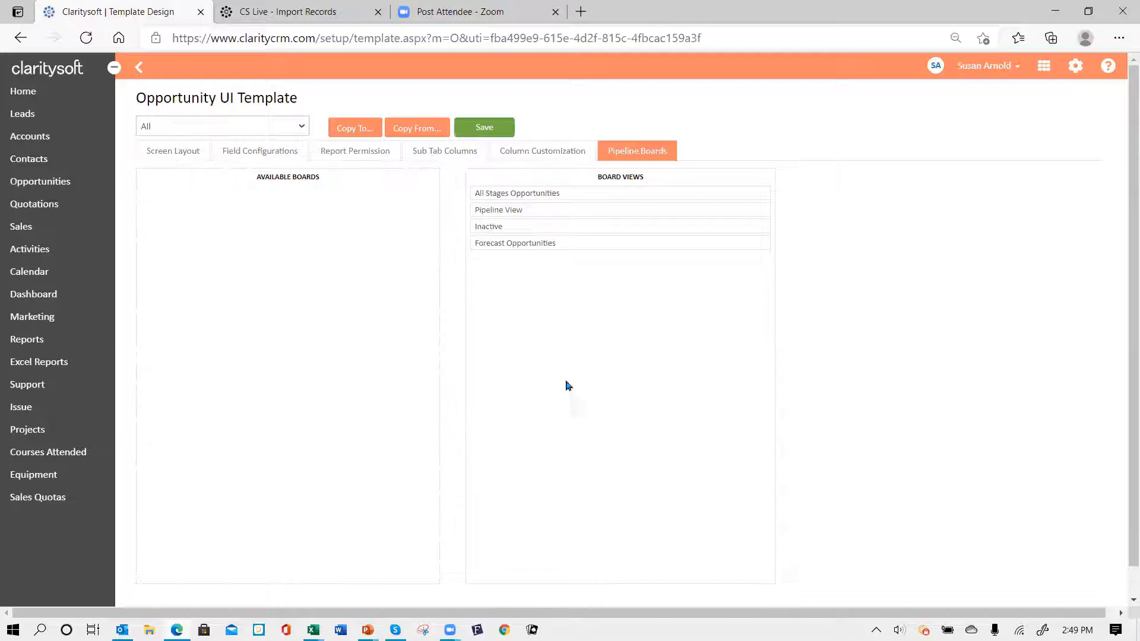
drag(560, 241, 562, 211)
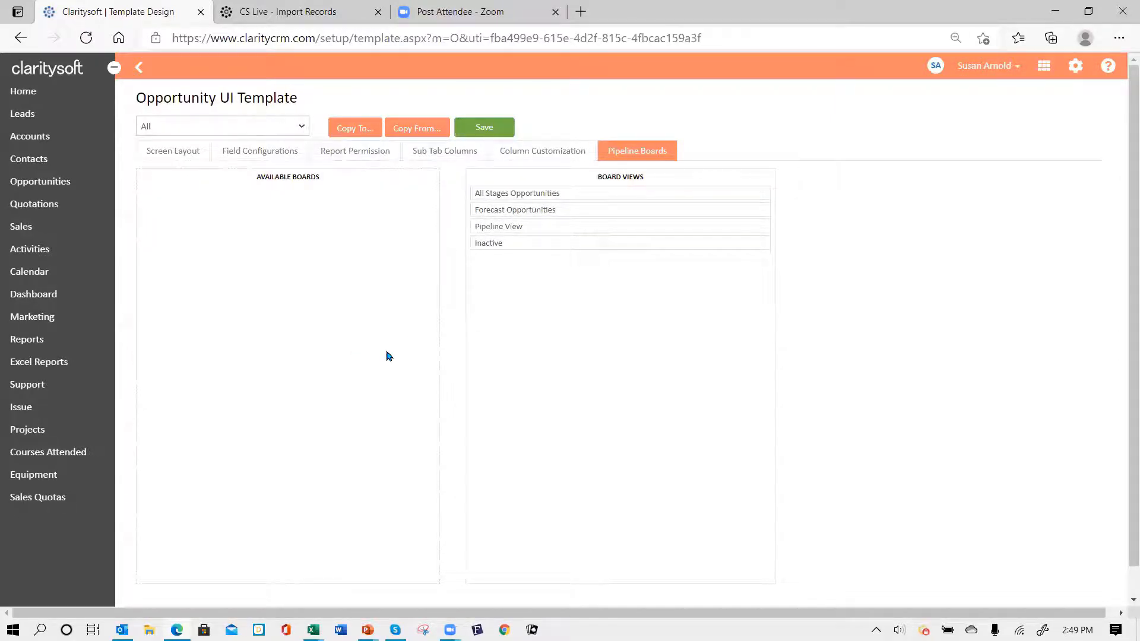
click(485, 129)
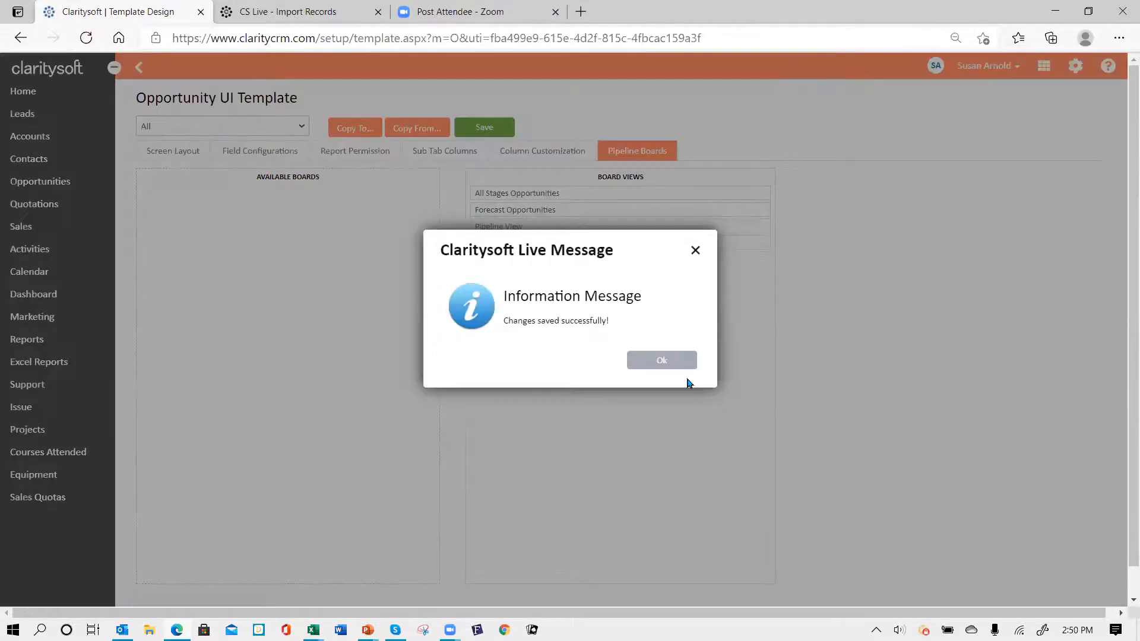
- Acknowledge the save and begin copying the Opportunity UI Template to other profiles
click(666, 363)
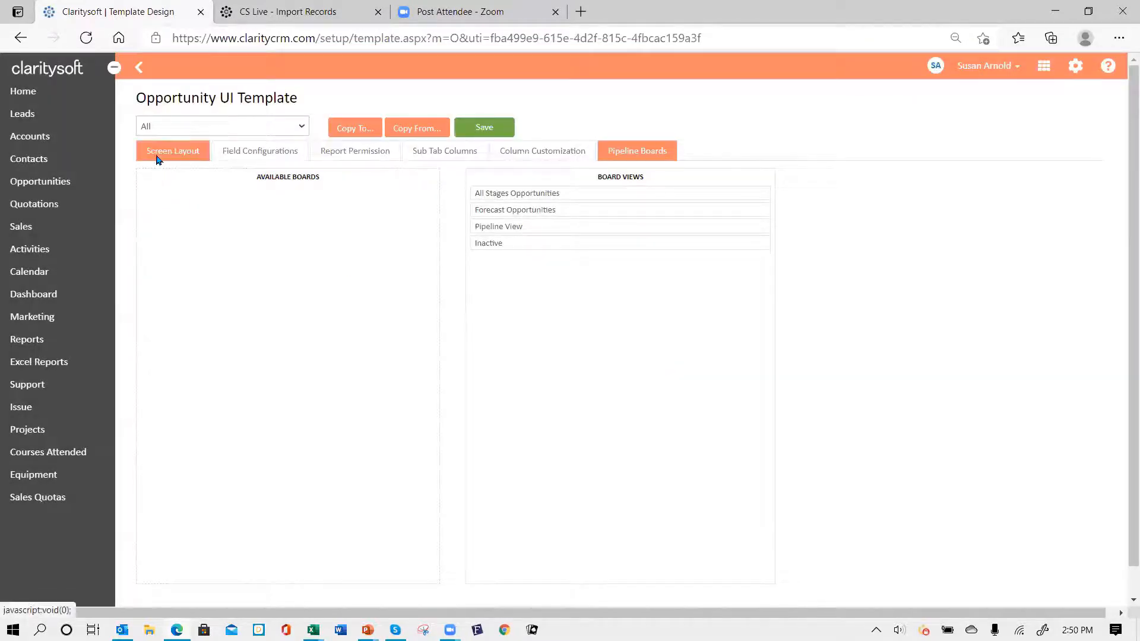
click(301, 127)
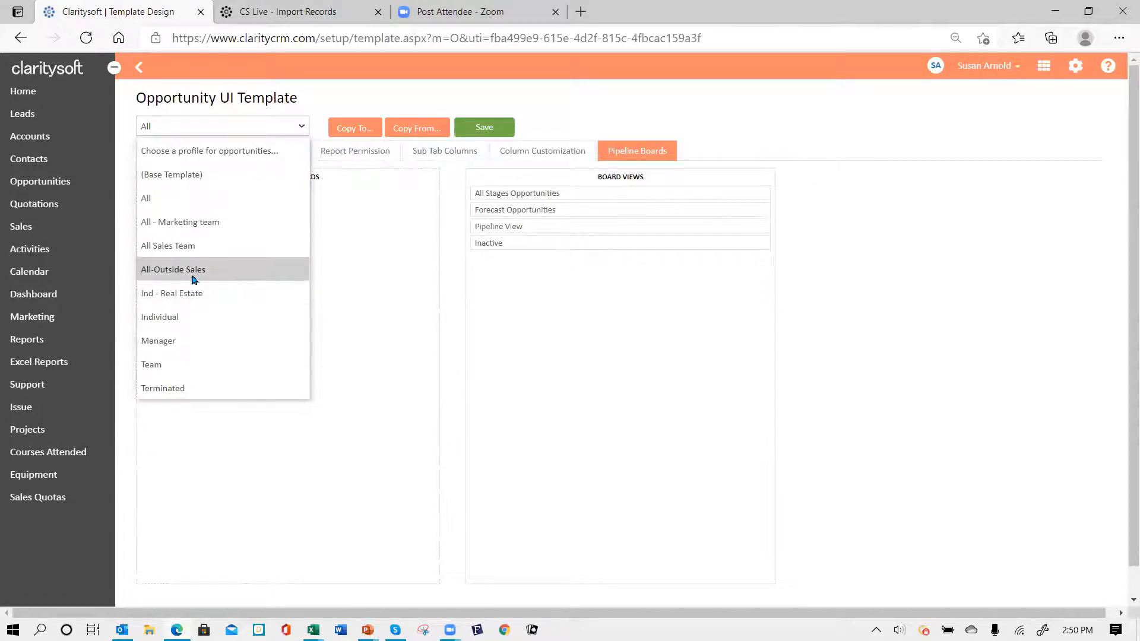
click(173, 126)
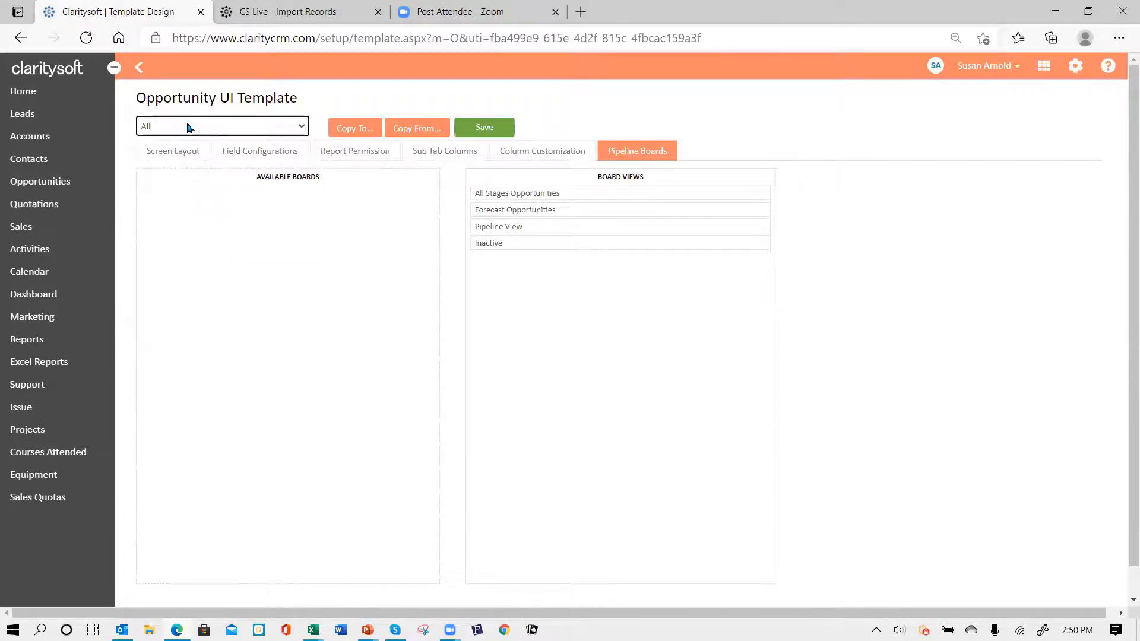
click(358, 133)
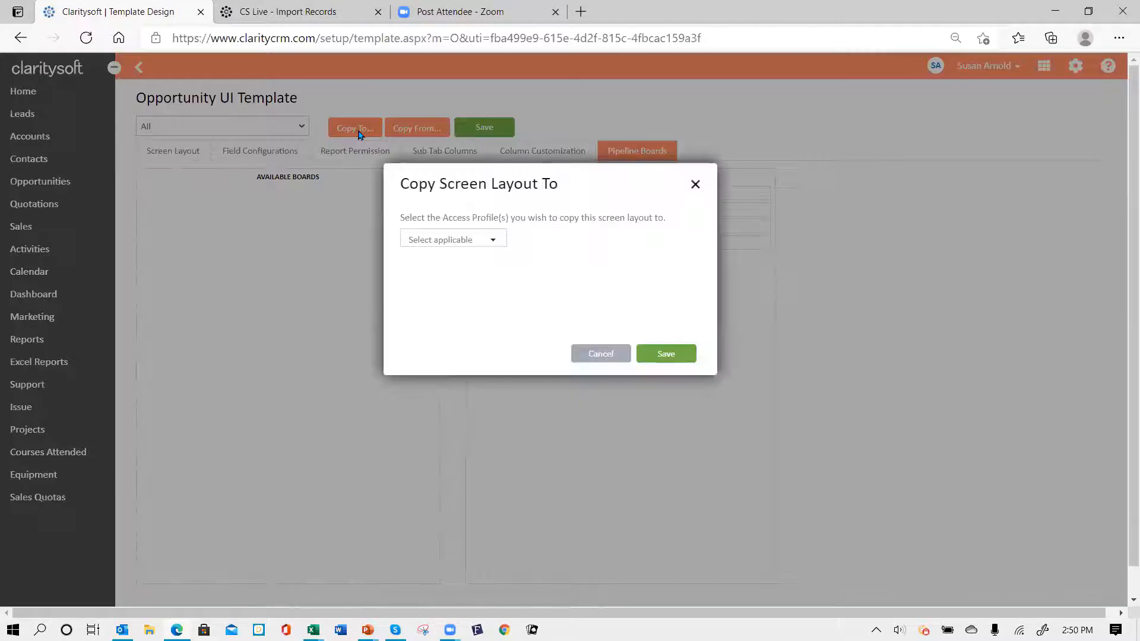
- Copy it to All - Marketing team, All Sales Team, All-Outside Sales, Ind - Real Estate, then log out
click(492, 240)
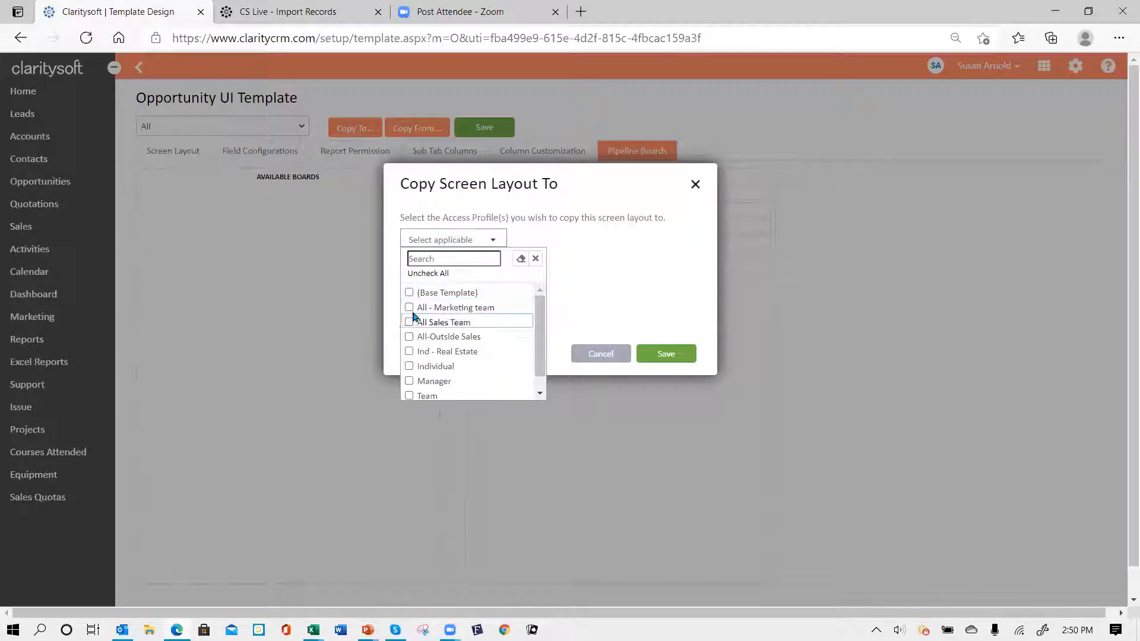
click(410, 307)
click(409, 322)
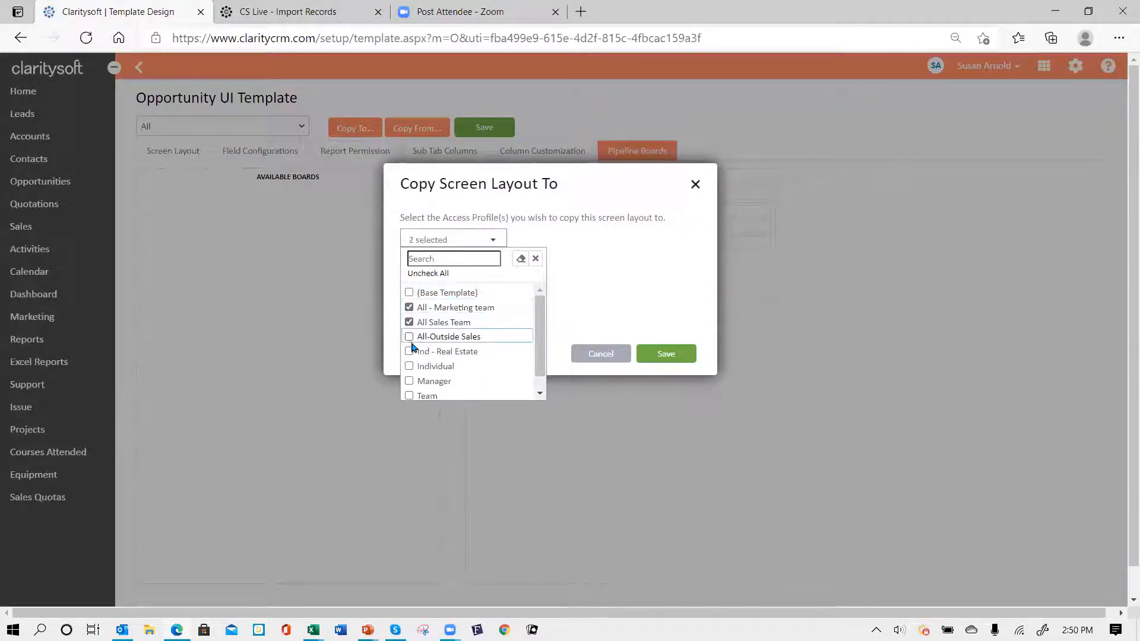
click(409, 336)
click(410, 353)
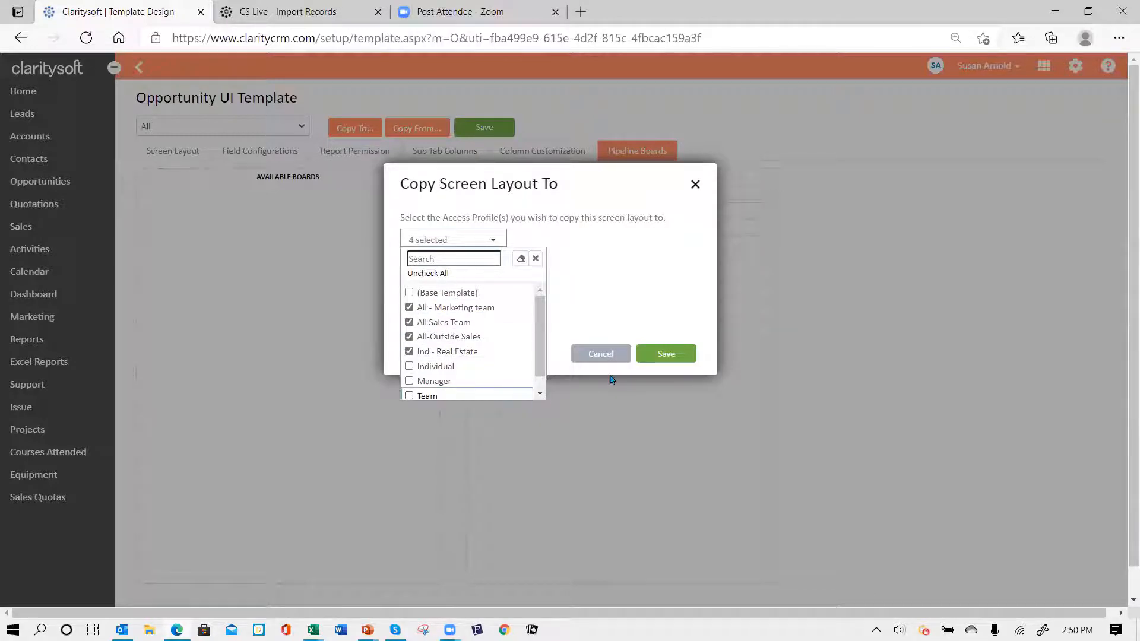
click(664, 356)
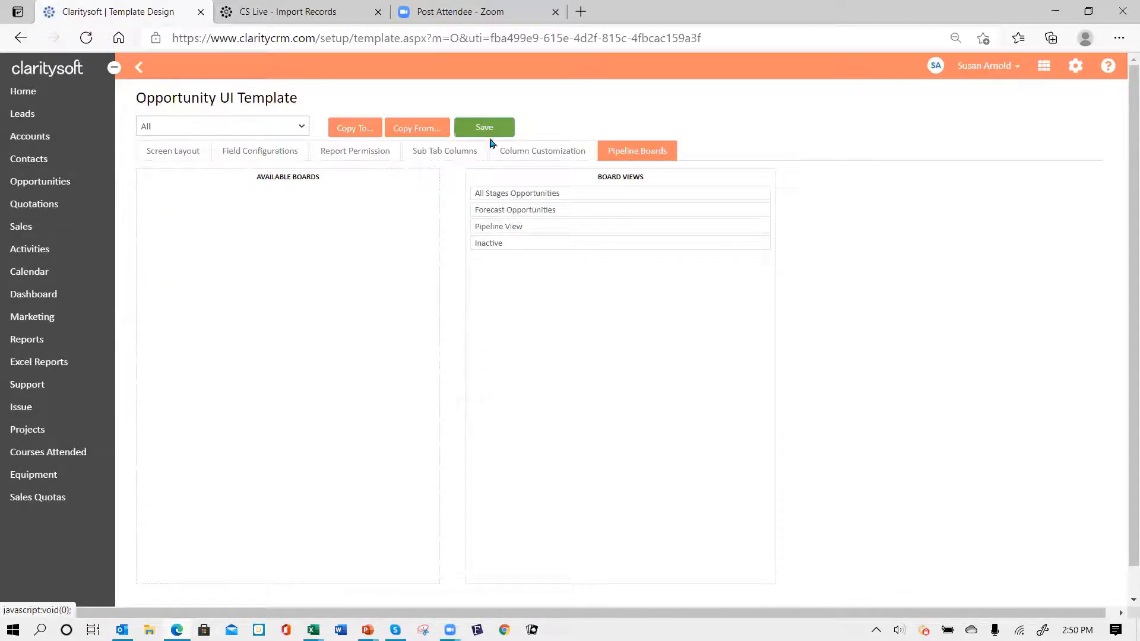
click(1011, 68)
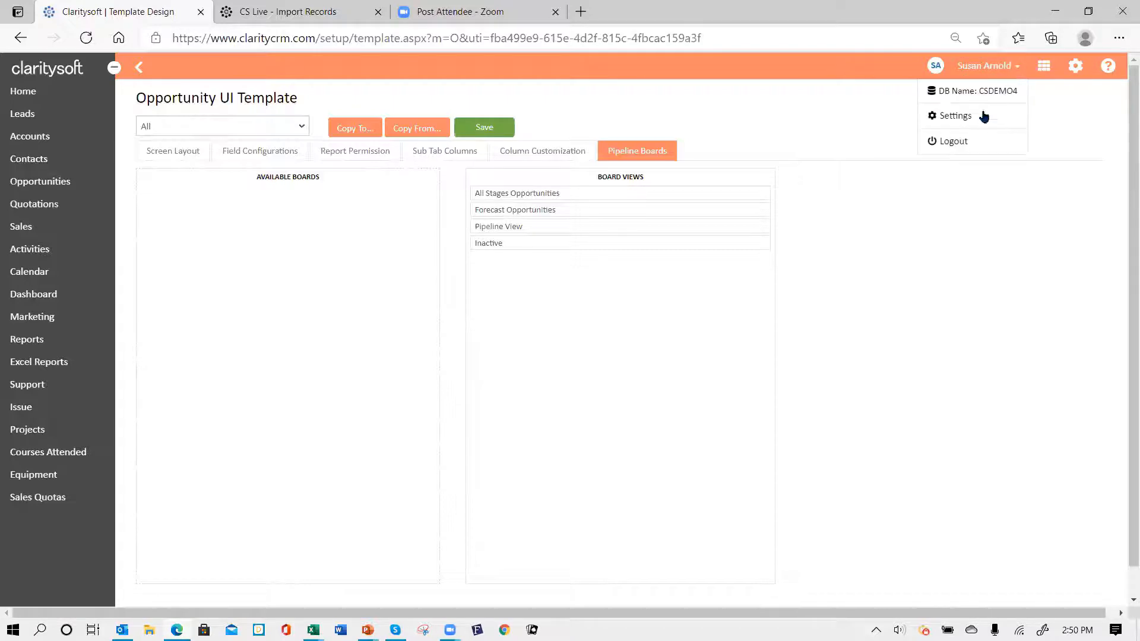
click(946, 142)
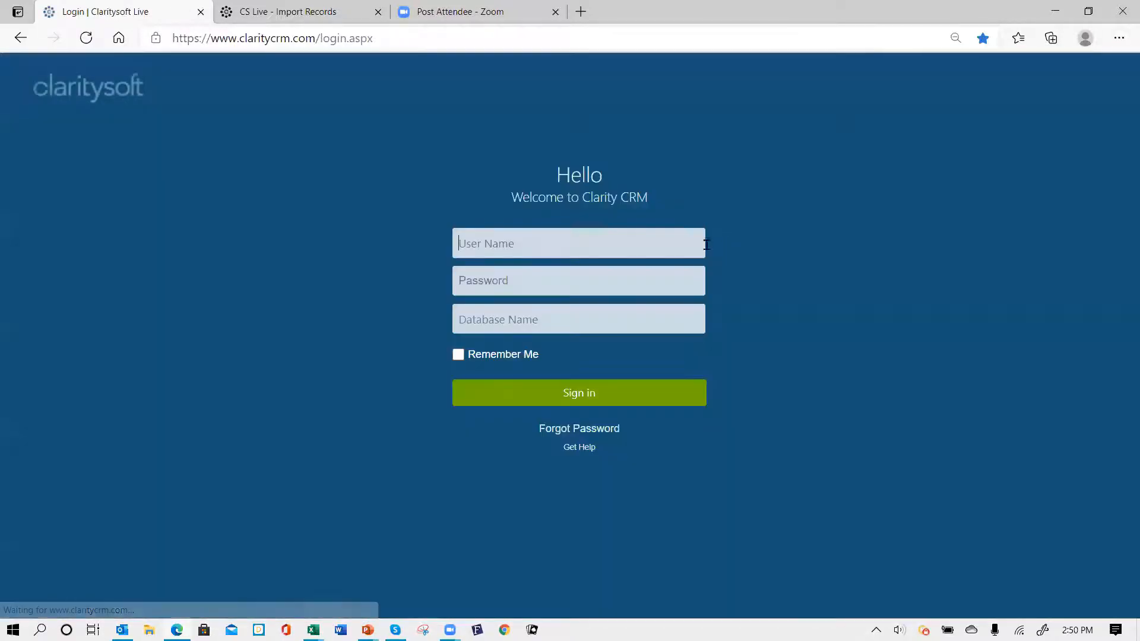
- Sign back in with the user name, password and database name
text(susan)
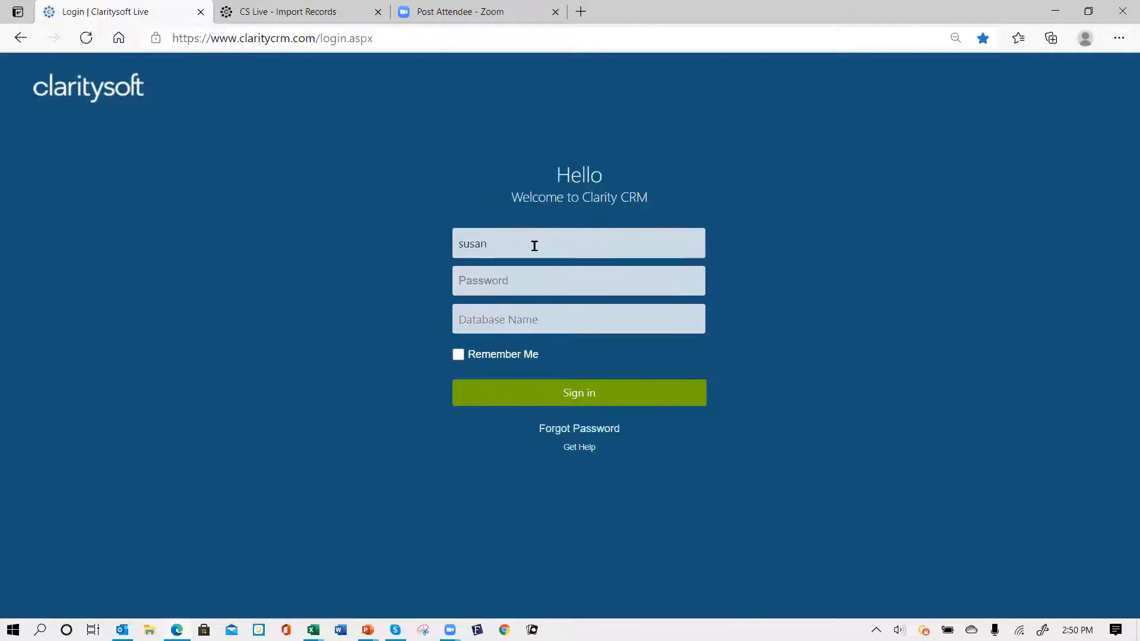
key(Tab)
text(••)
key(Tab)
text(s)
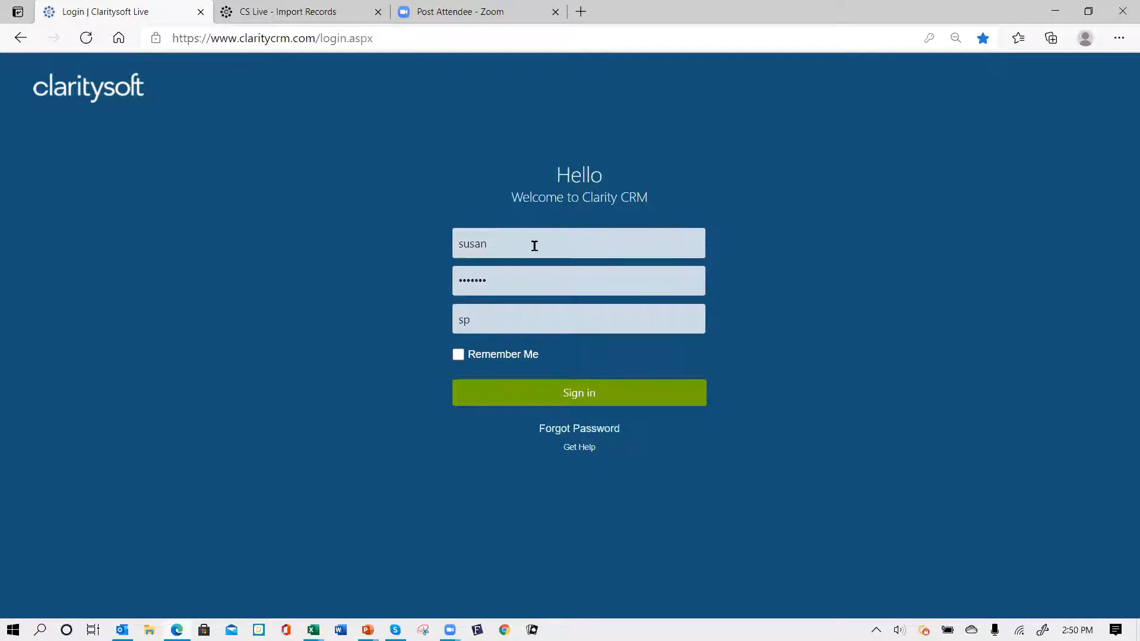
key(BackSpace)
key(BackSpace)
text(csde)
key(Return)
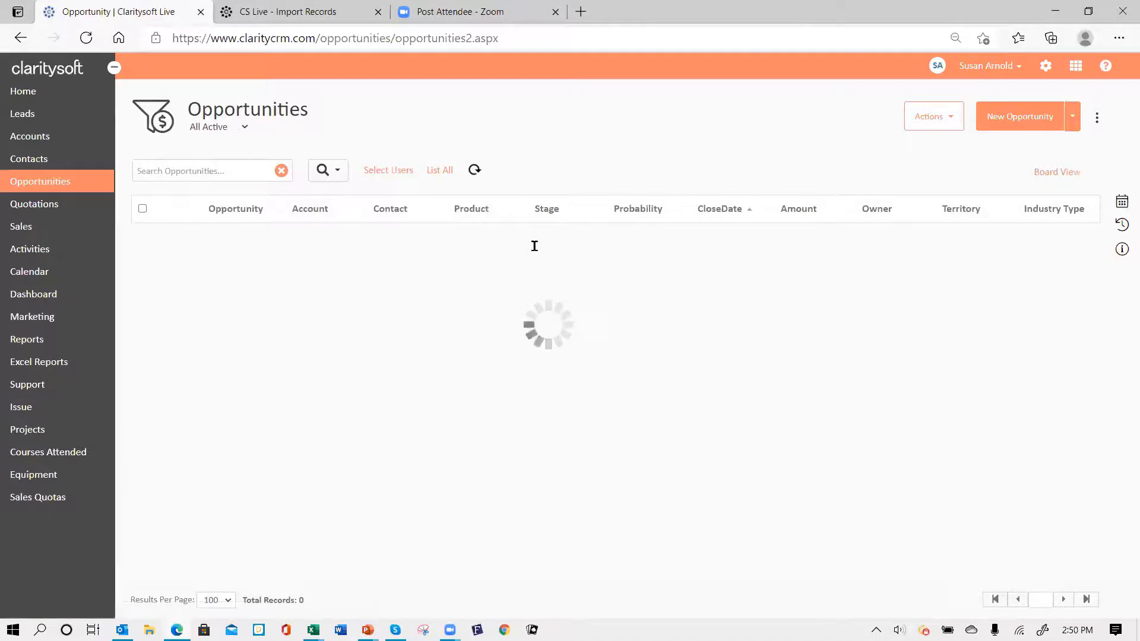
- Show the opportunities as the Forecast Opportunities board instead of the list
click(1045, 171)
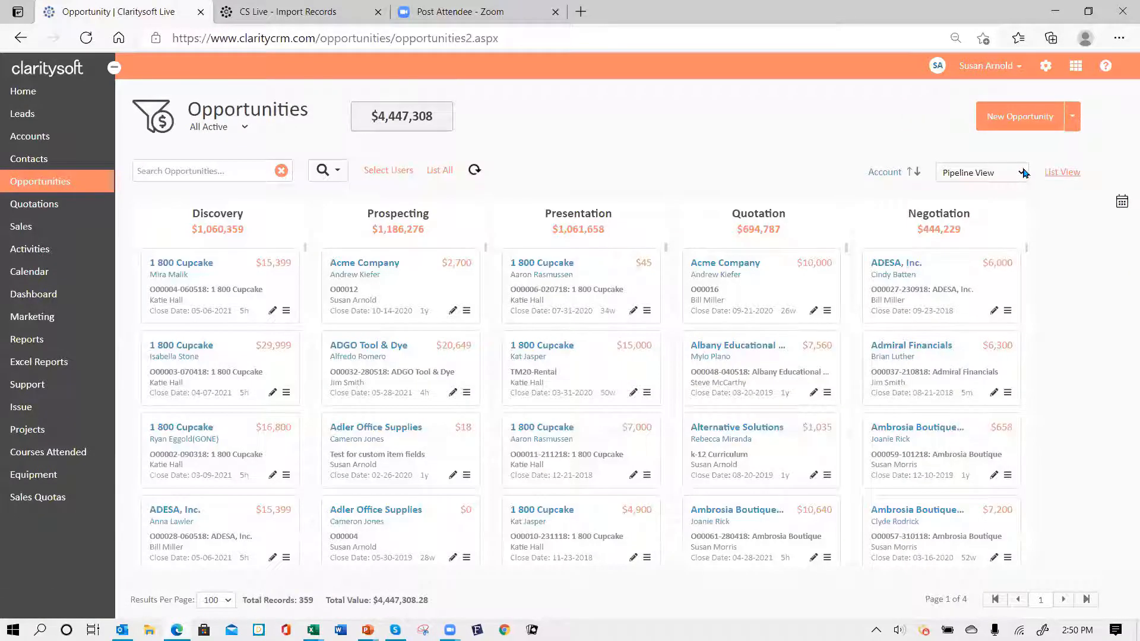
click(1022, 173)
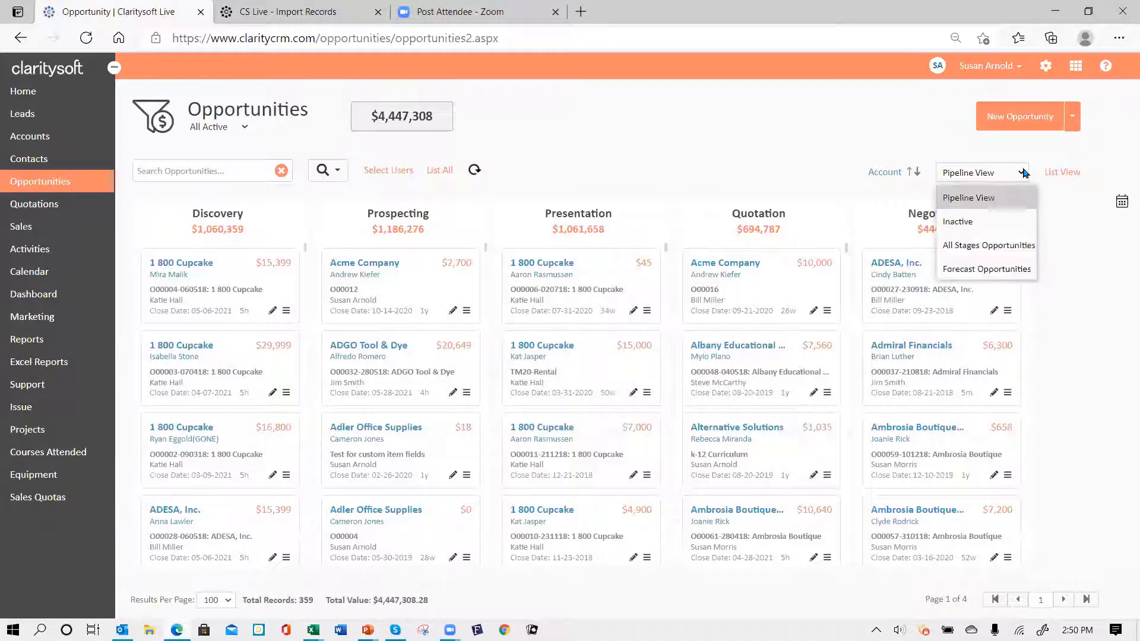
click(963, 270)
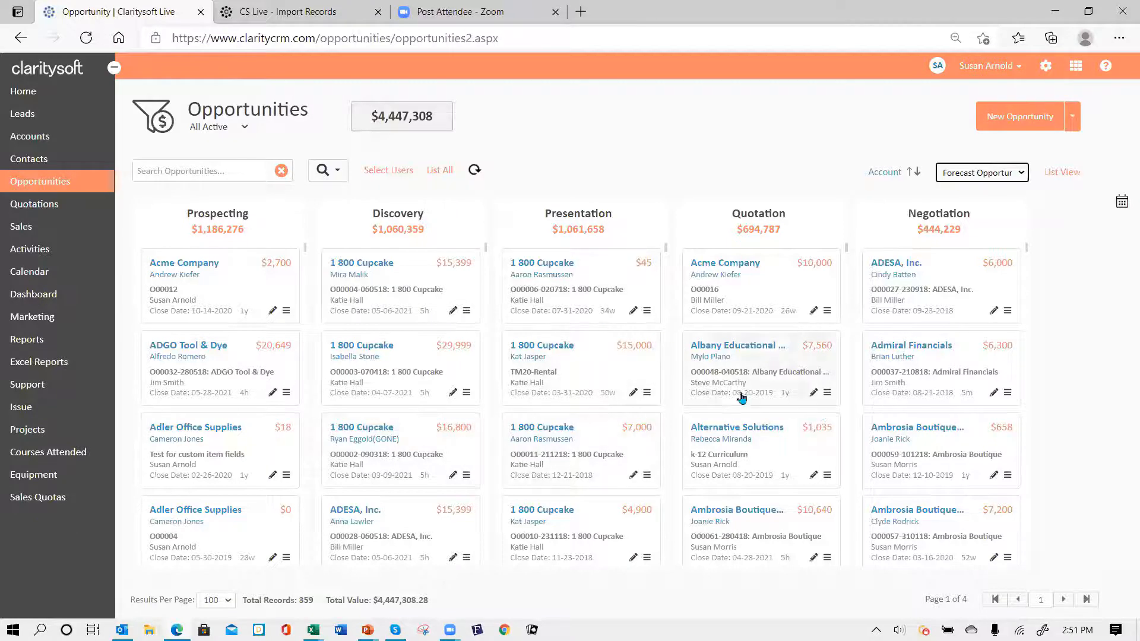
scroll(751, 440, down, 4)
scroll(748, 438, up, 4)
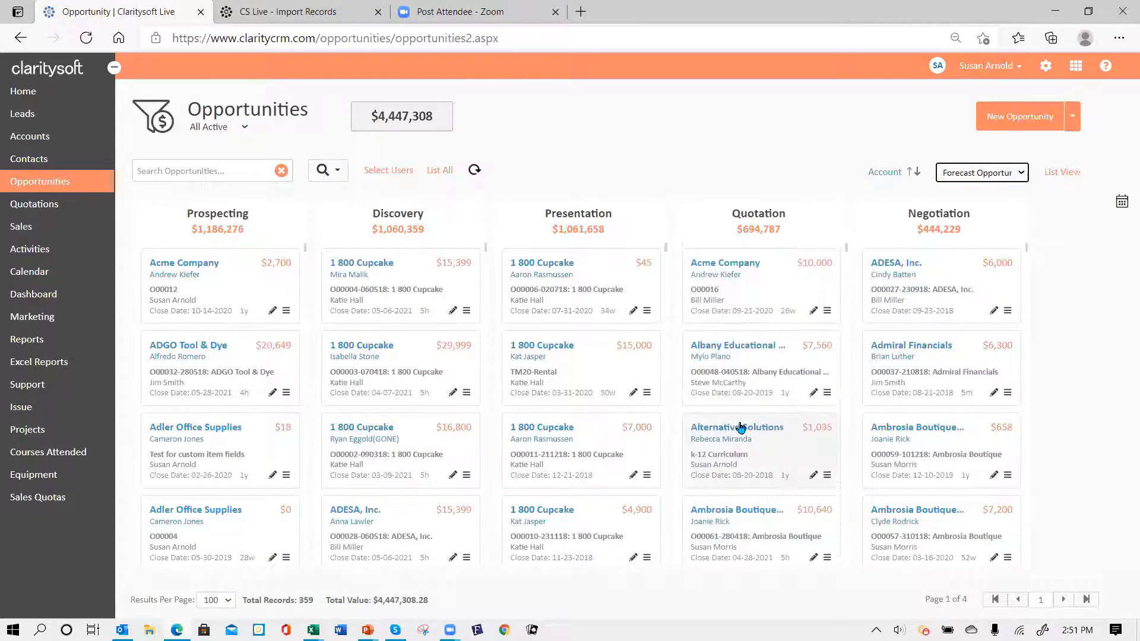
- Filter the board to Active Opps close date this Qtr: 40 records, $402,847
click(245, 128)
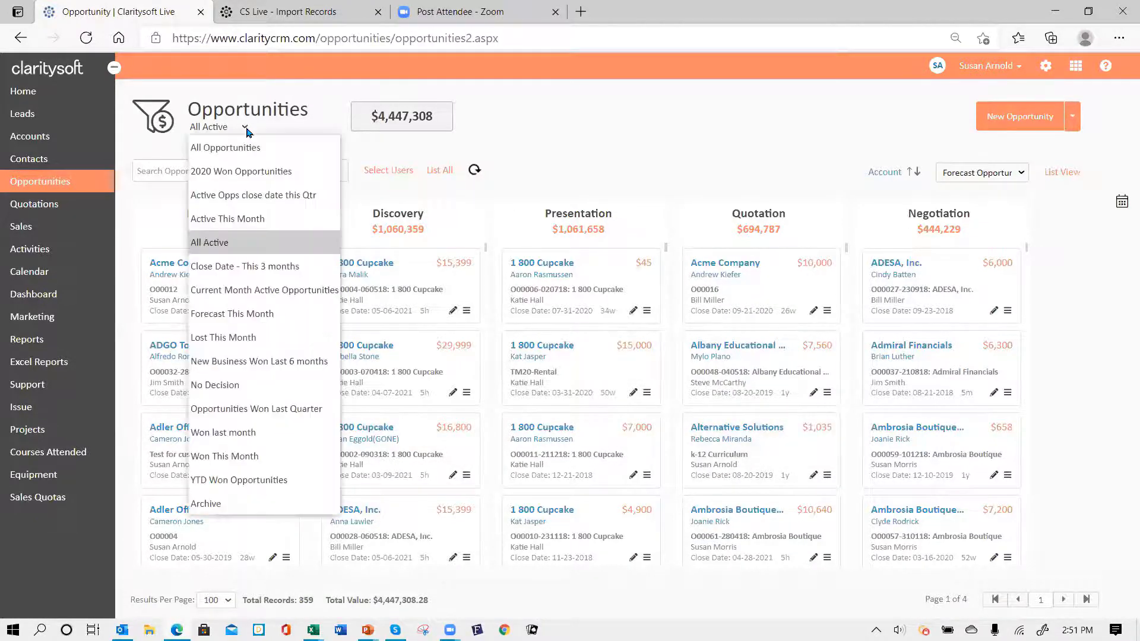
click(289, 223)
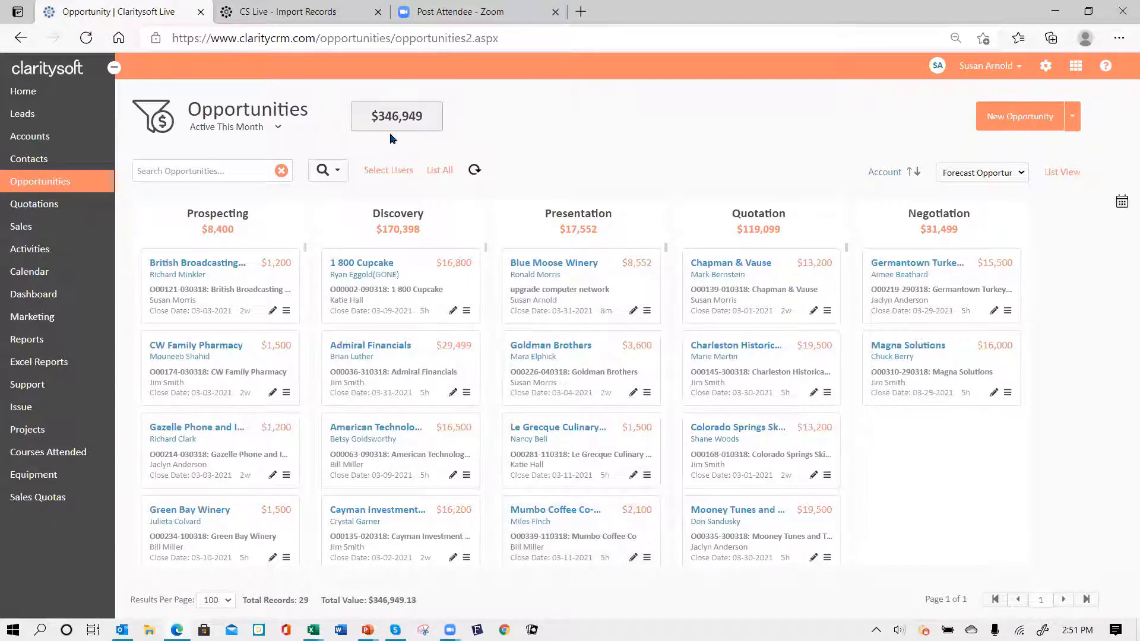
click(278, 128)
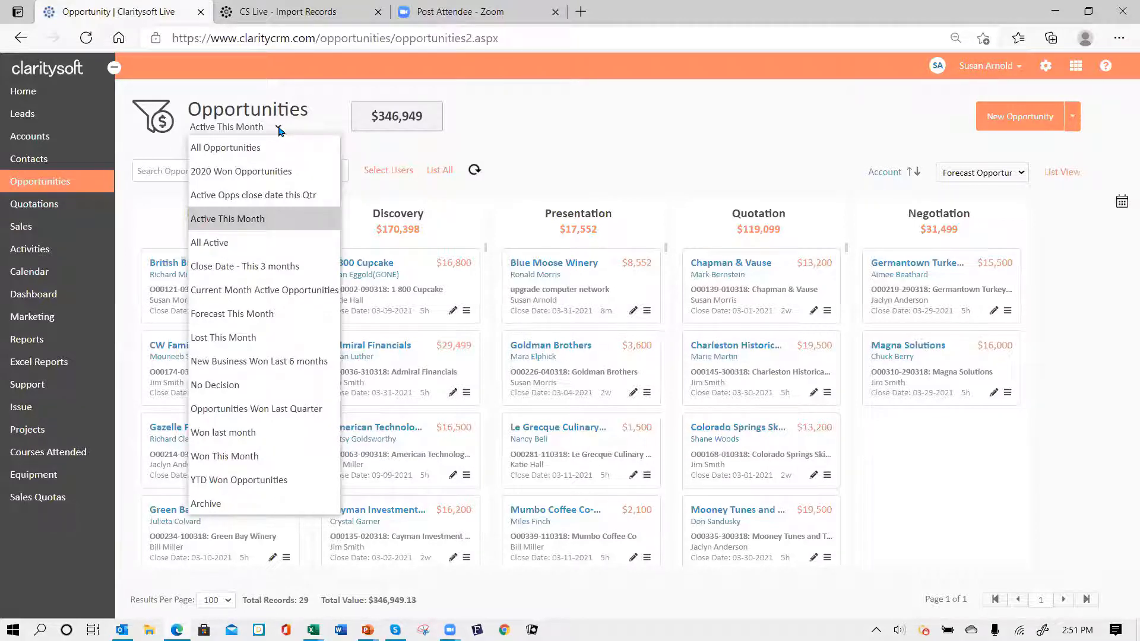
click(267, 197)
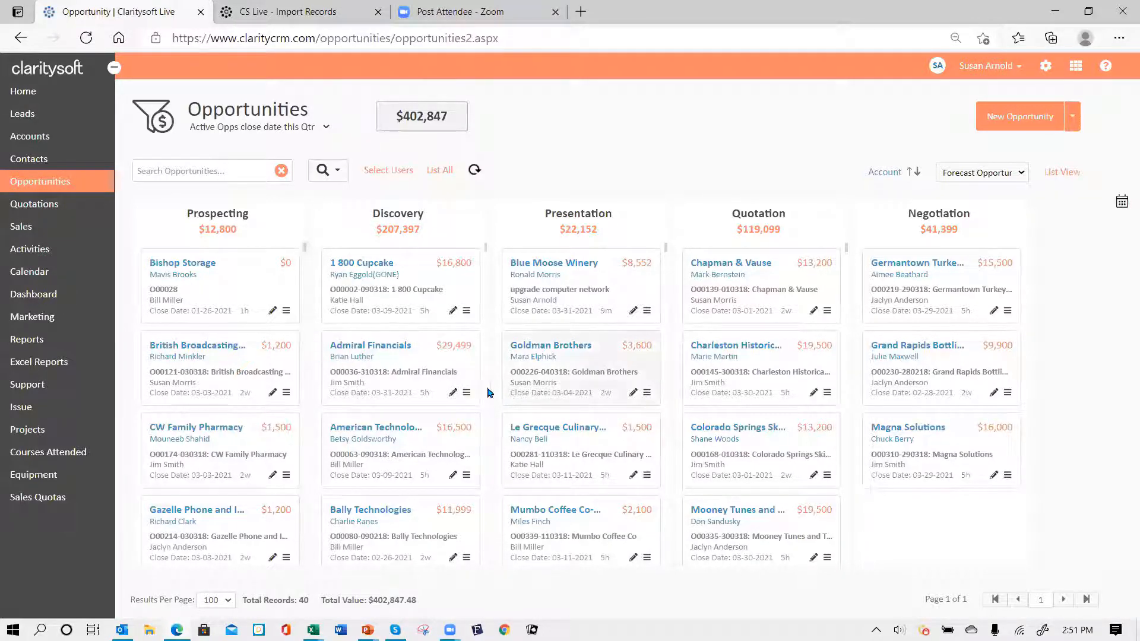
- Move the $19,500 Mooney Tunes opportunity closing 03-30-2021 from Quotation to Negotiation
scroll(469, 387, down, 2)
scroll(469, 391, down, 3)
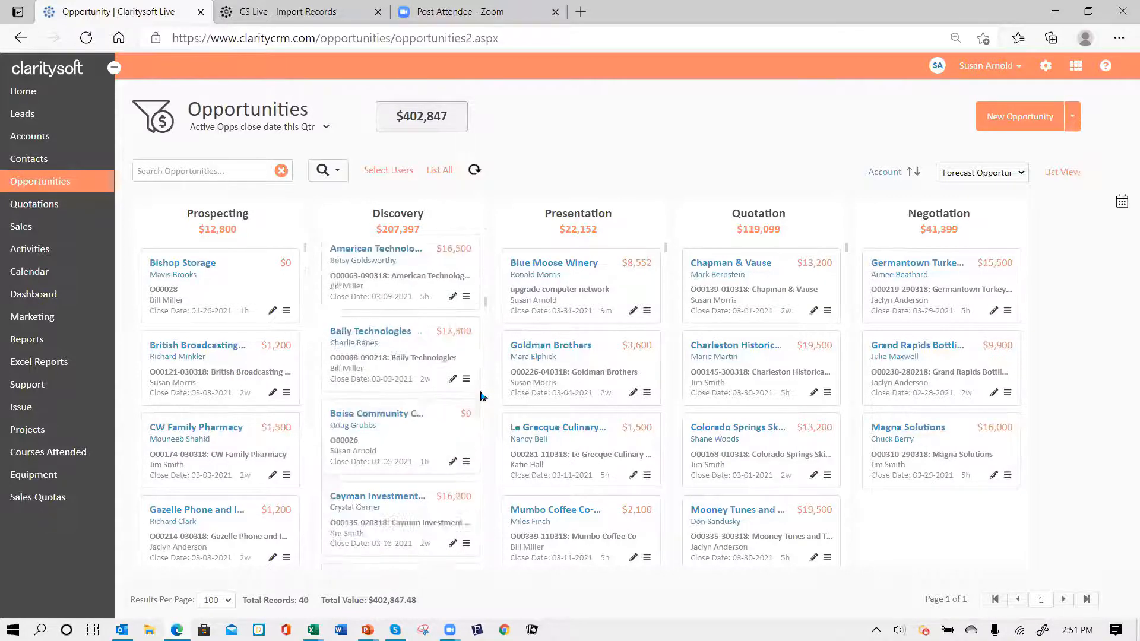
scroll(442, 463, down, 2)
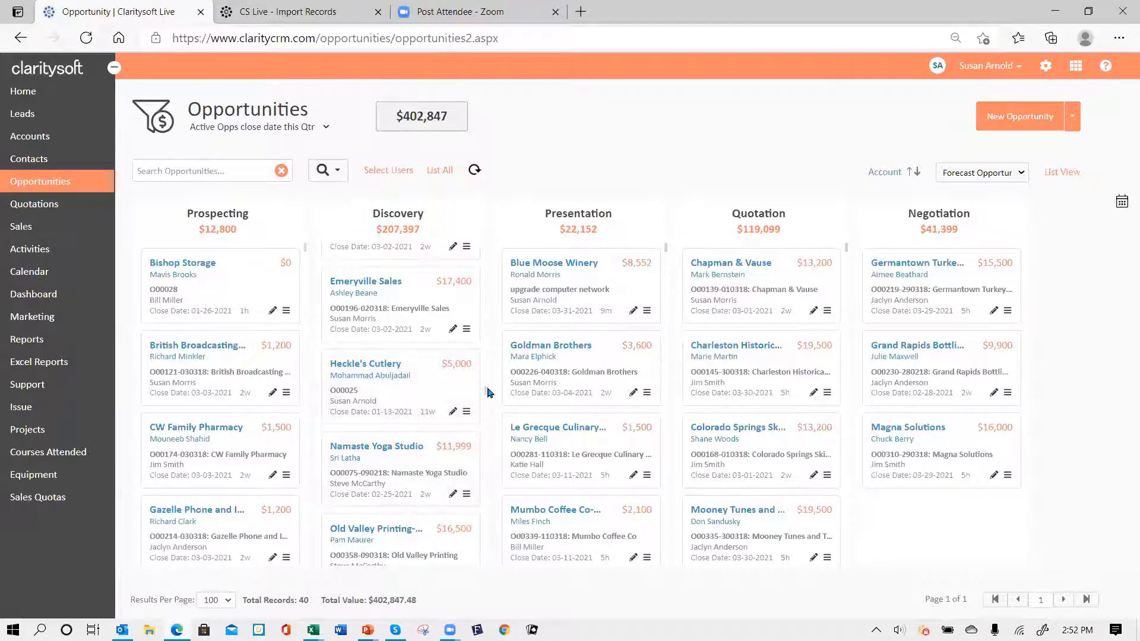
scroll(487, 451, down, 4)
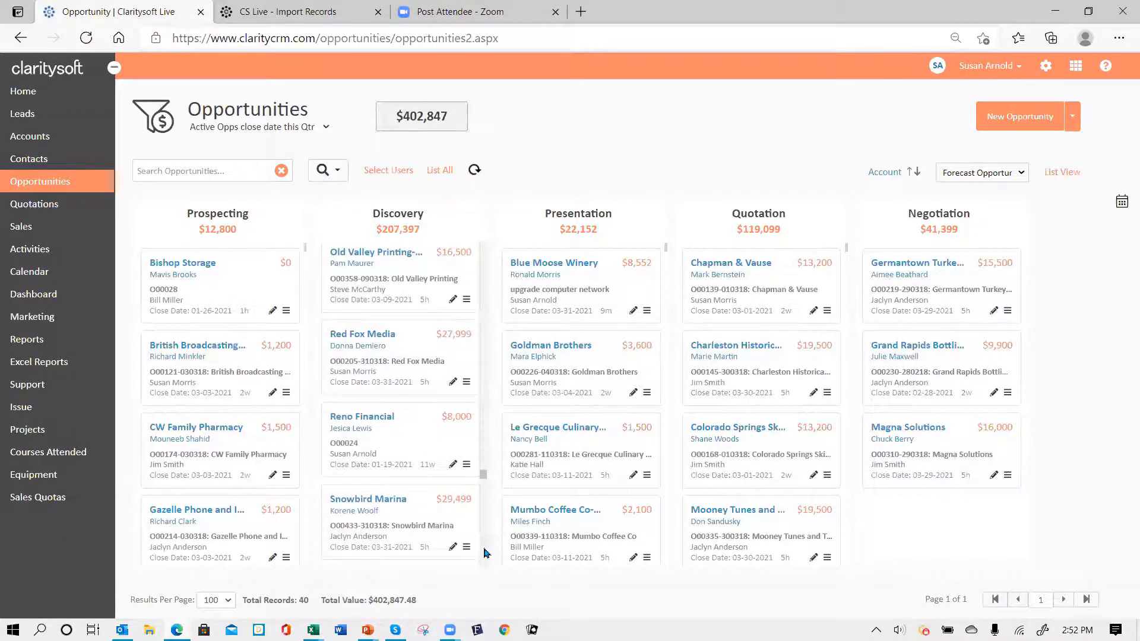
drag(483, 474, 450, 221)
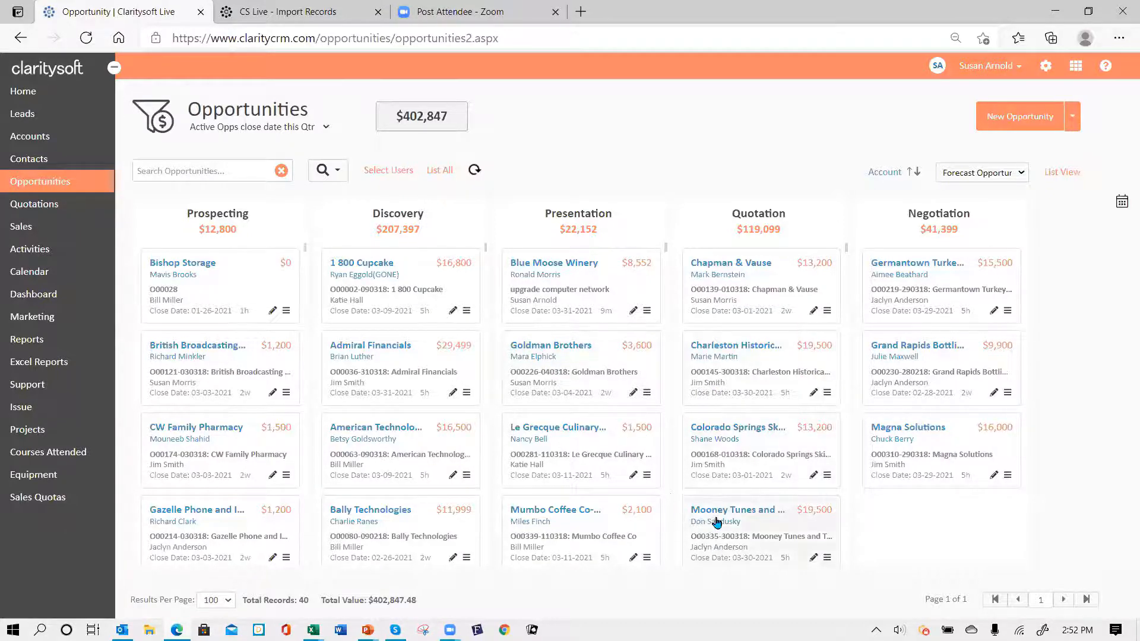
drag(710, 523, 885, 505)
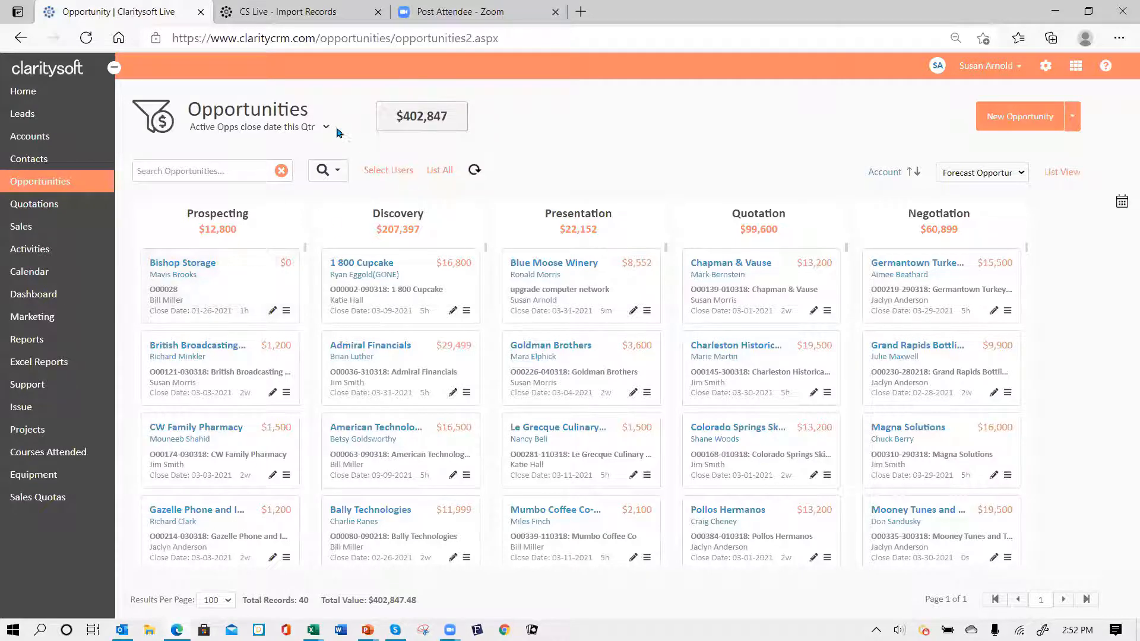
- Switch to list view and review Admiral Financials' products and services without saving changes
click(1067, 173)
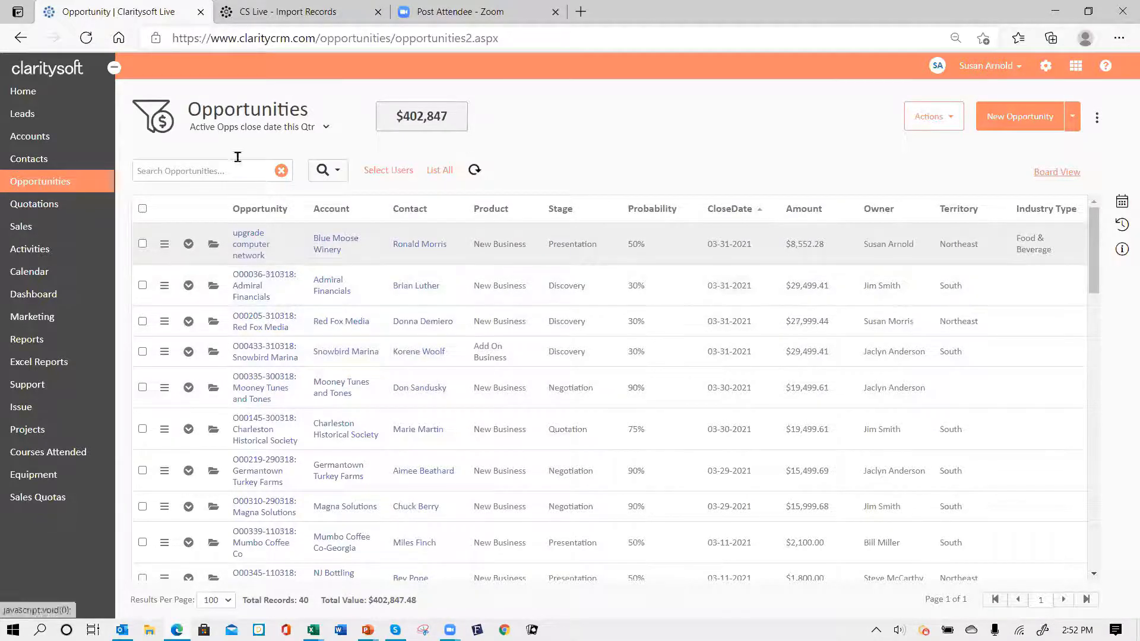
click(212, 287)
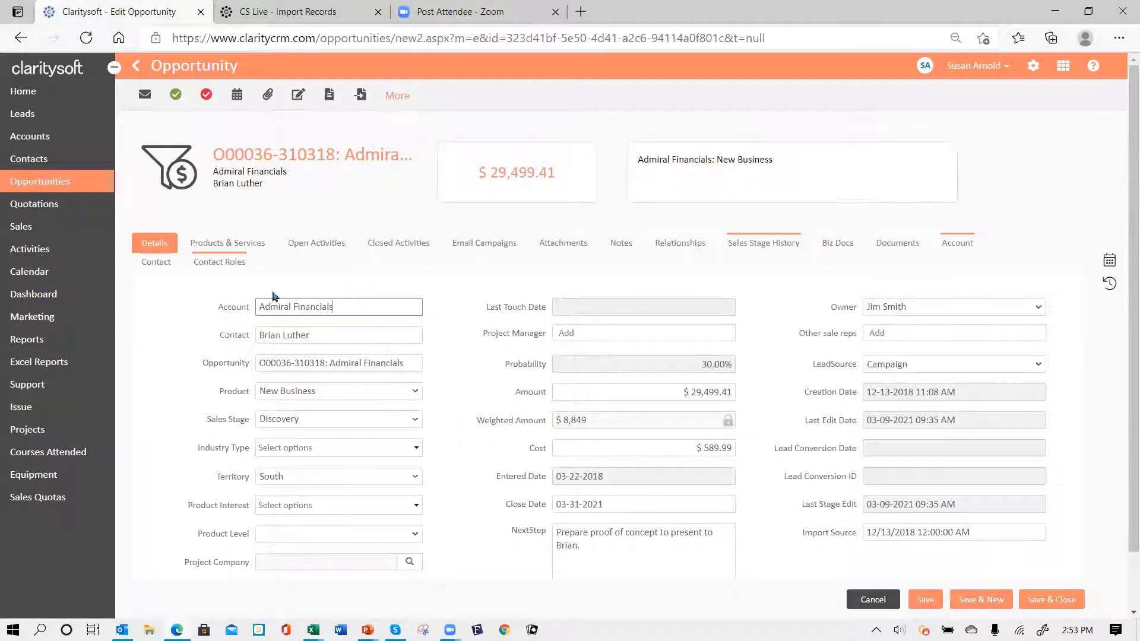
click(248, 246)
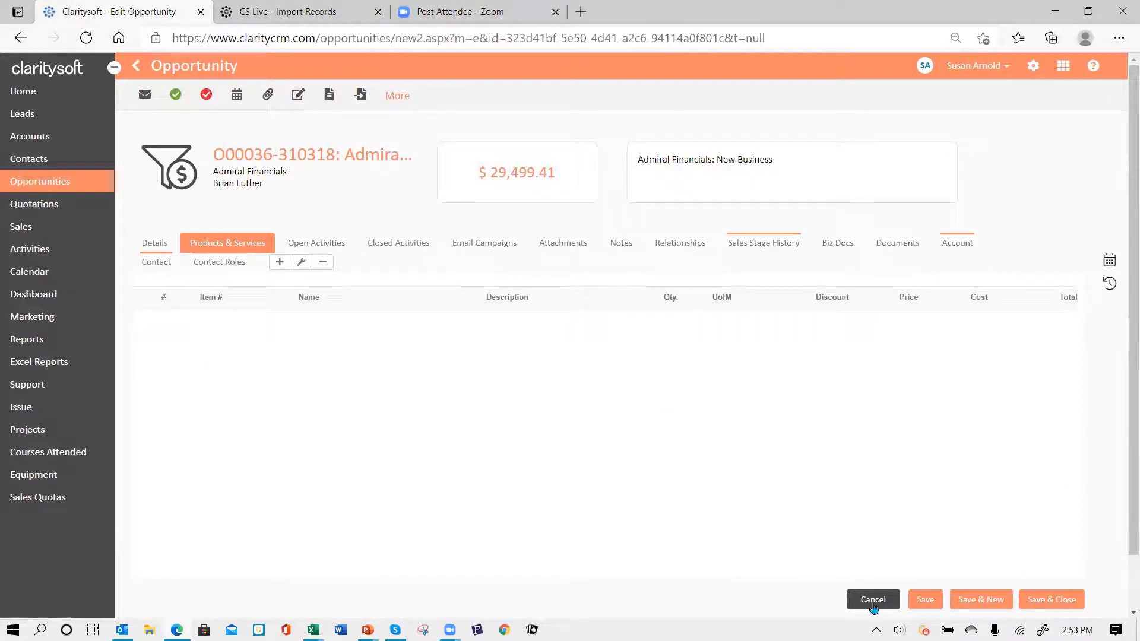
click(873, 601)
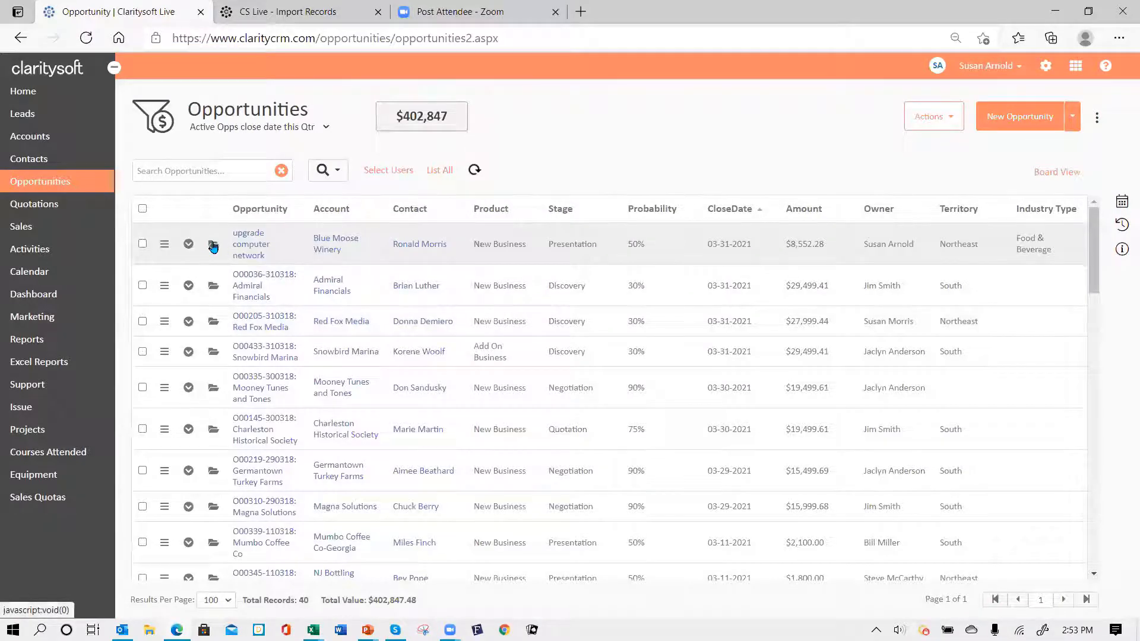
click(213, 246)
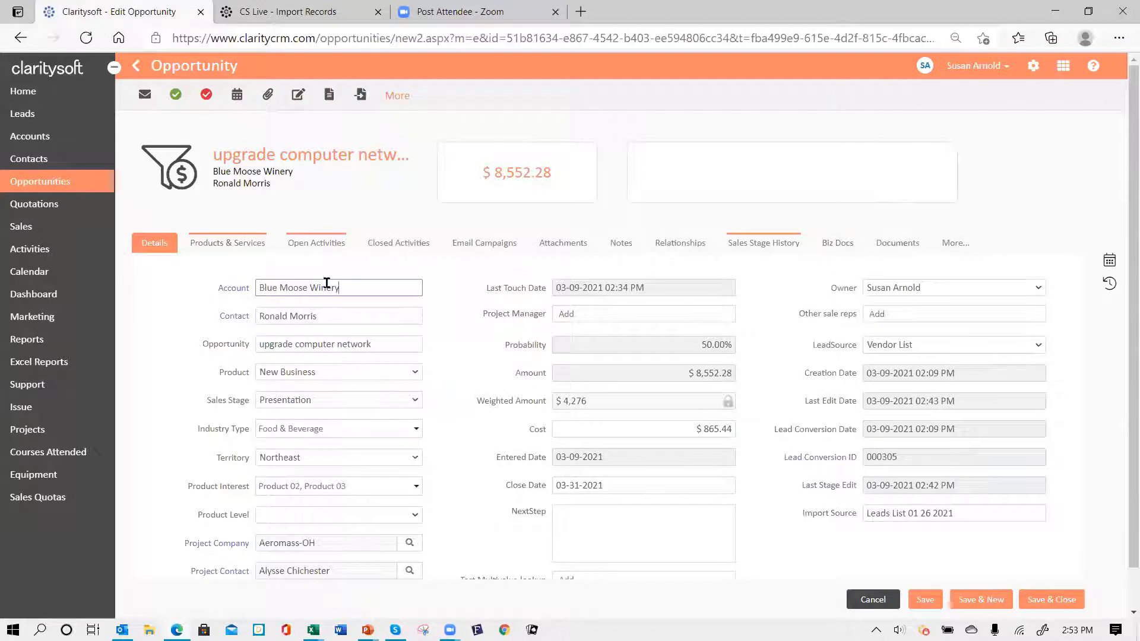
click(226, 246)
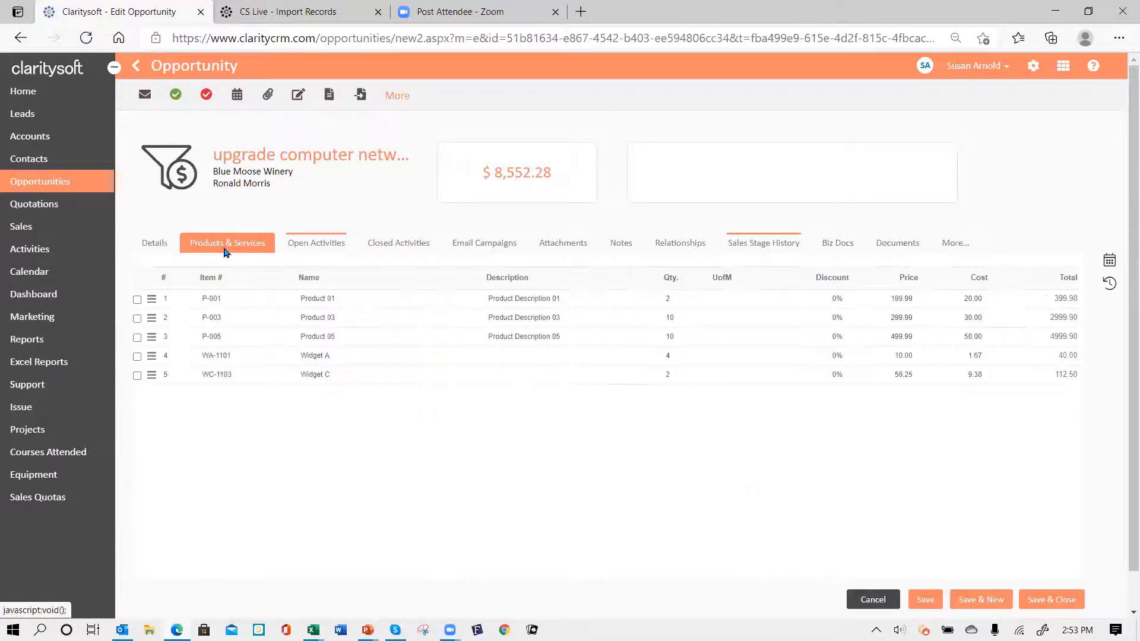
click(153, 245)
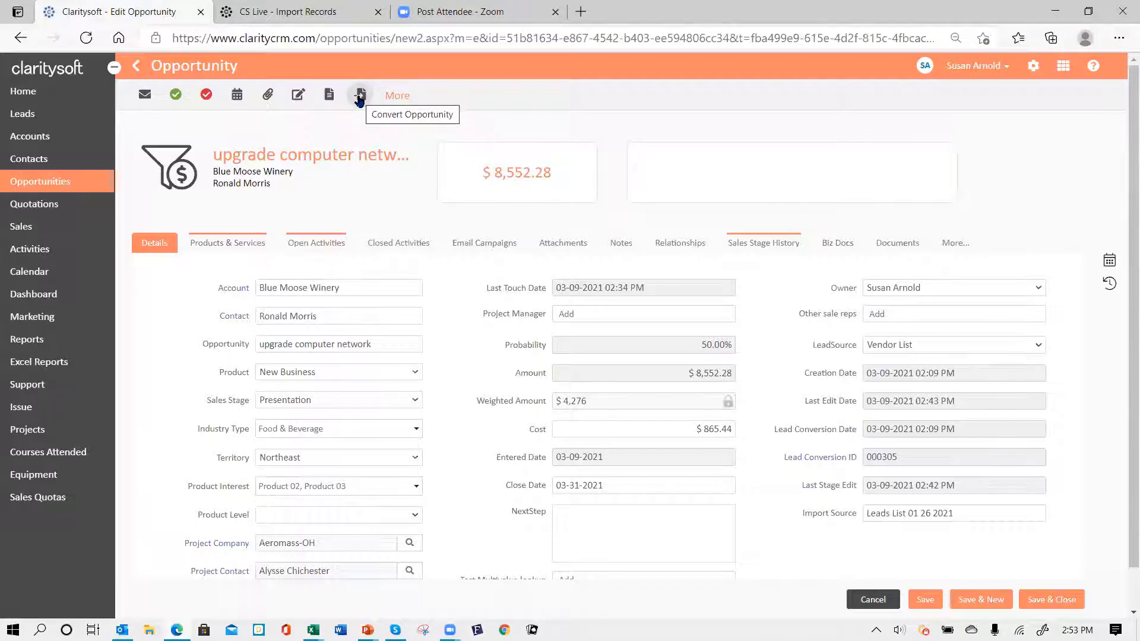
click(360, 96)
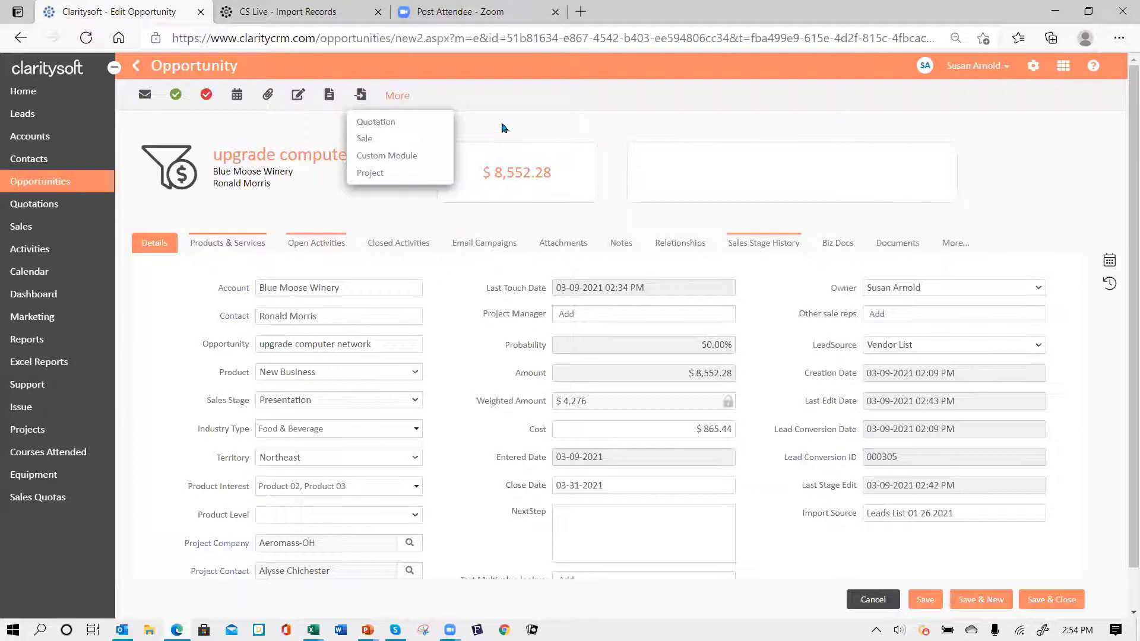
click(509, 126)
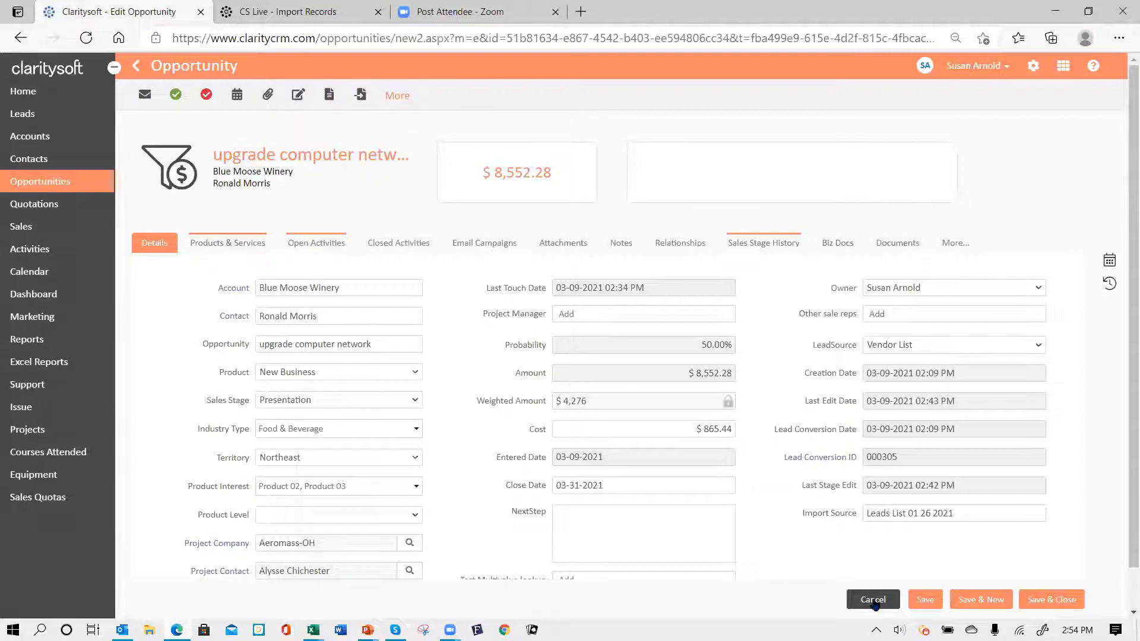
click(873, 603)
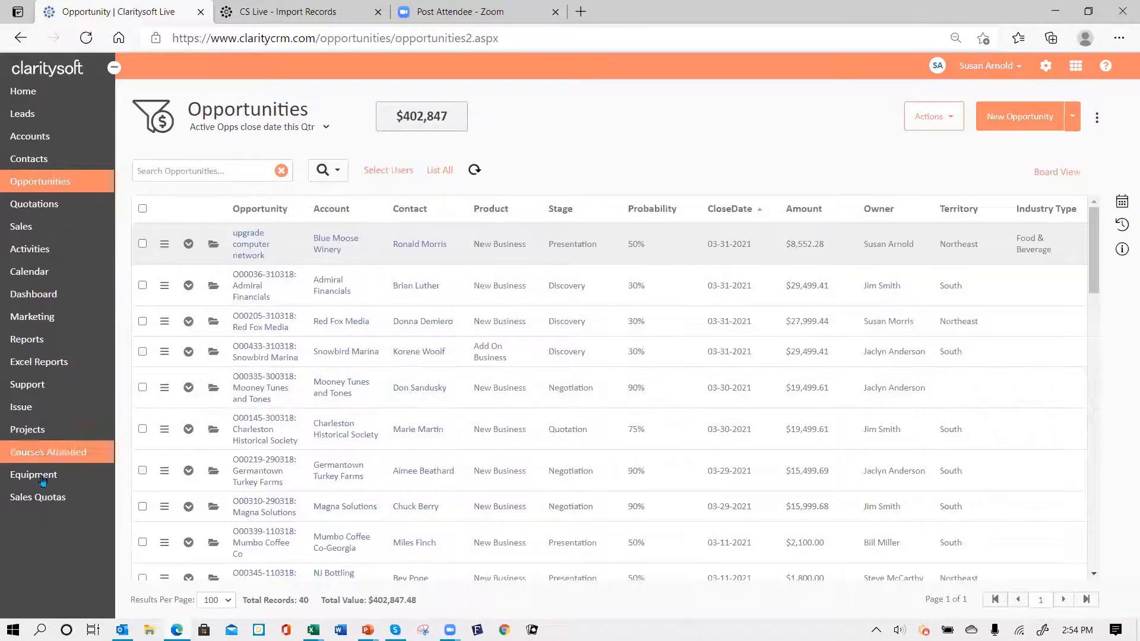
- Open the Opportunities By Sales Stage Close Date This Month report from Reports
click(32, 343)
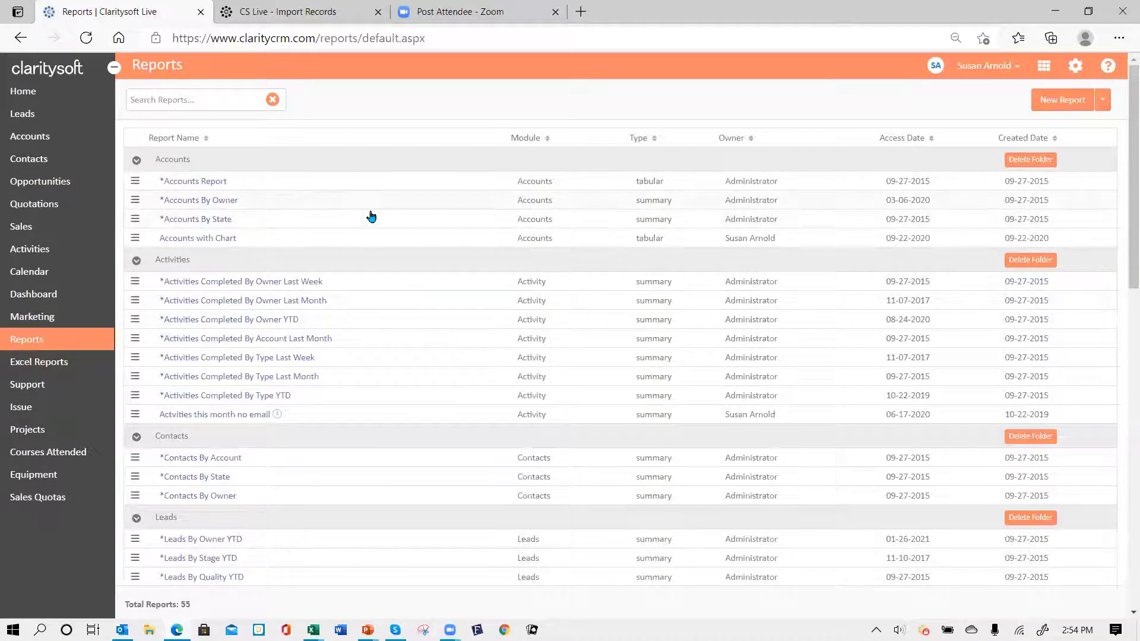
scroll(375, 302, down, 7)
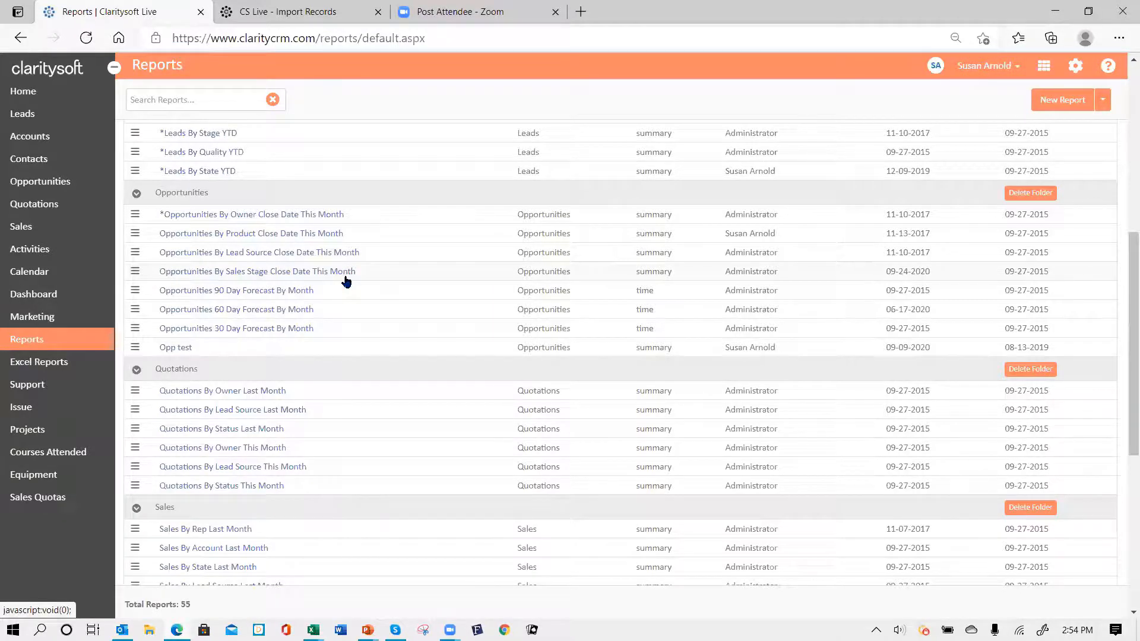
click(213, 273)
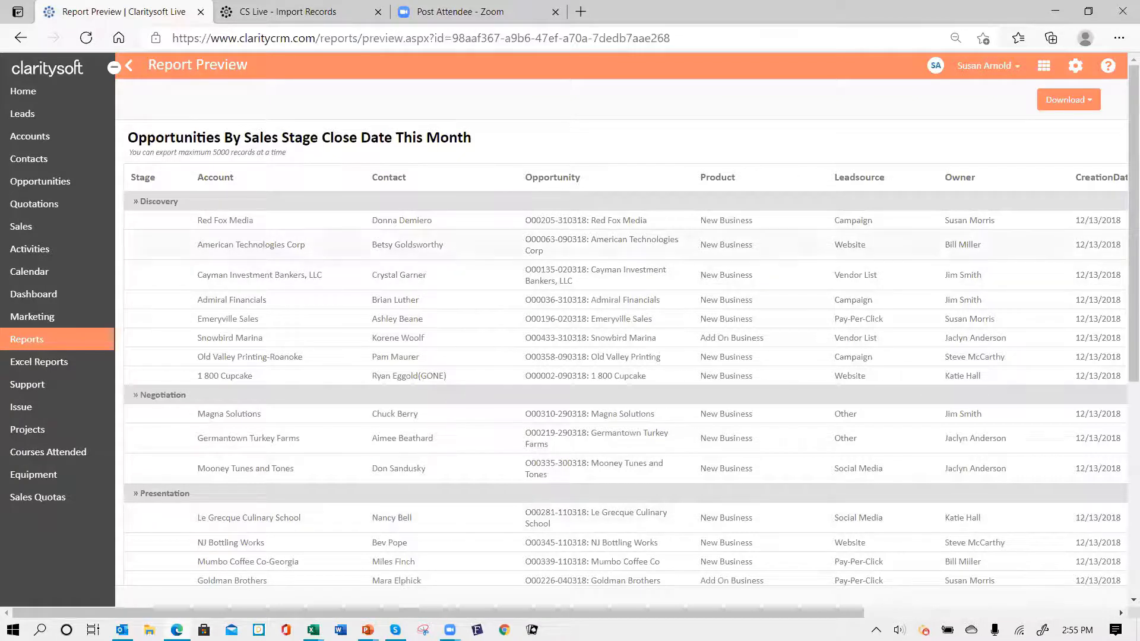
- Download the report as Excel and open opportunities_03092021_025504.xlsx
click(1090, 108)
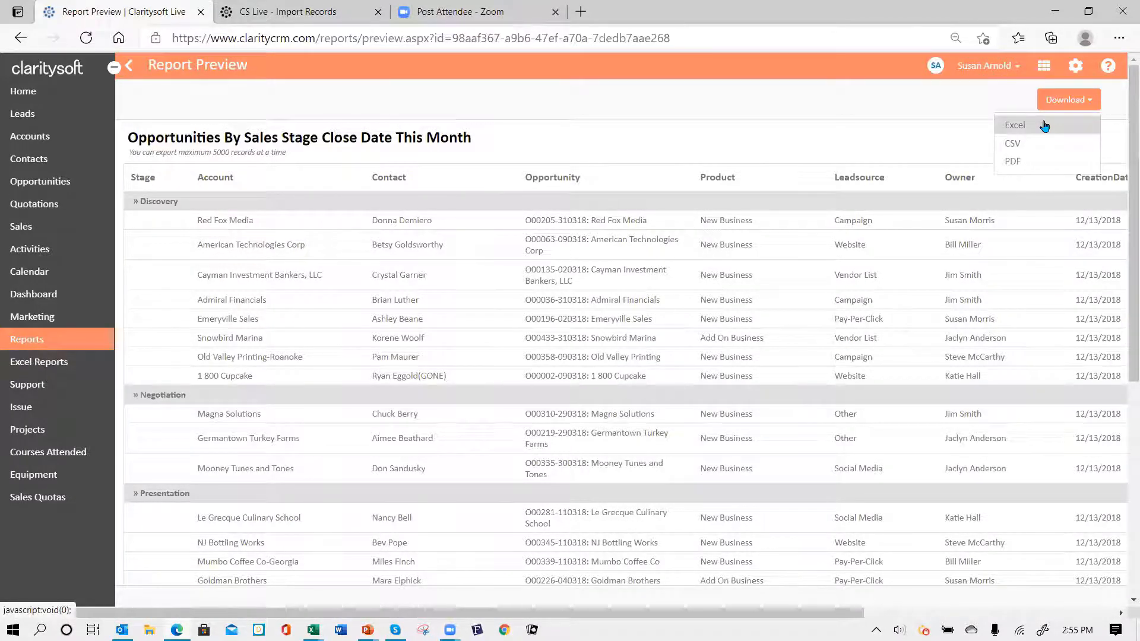
click(1044, 126)
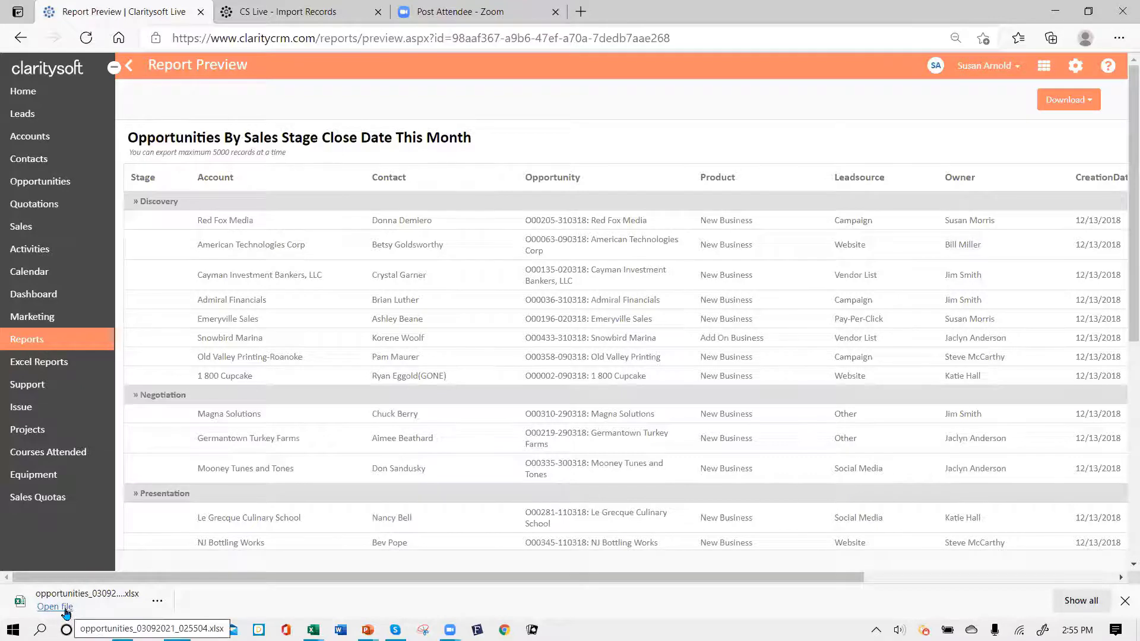
click(55, 607)
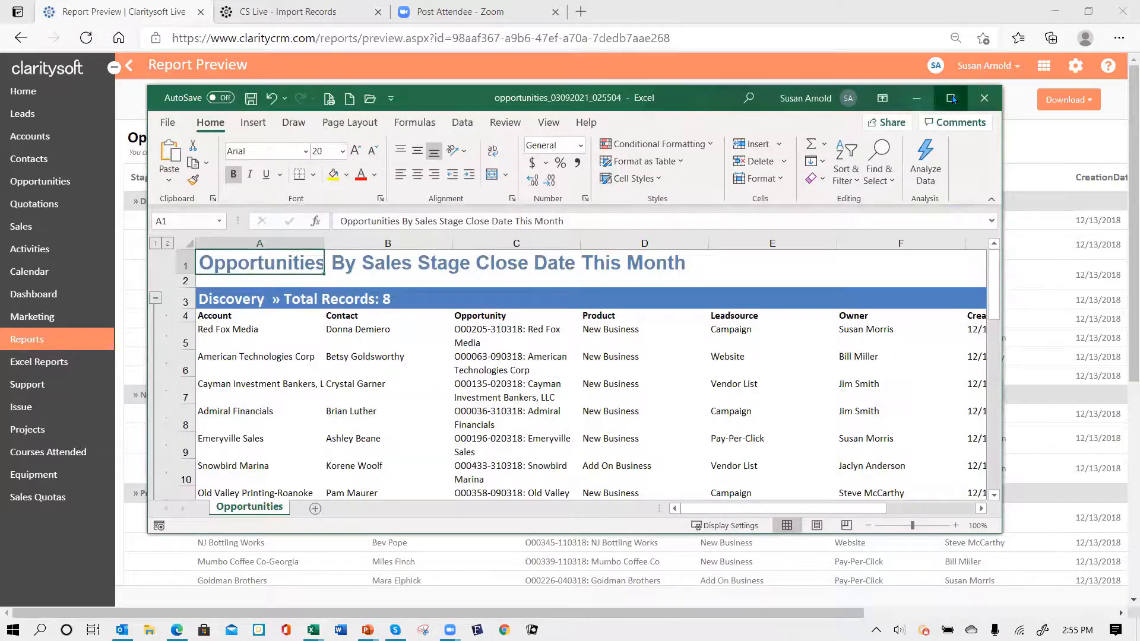
- Maximize Excel, scroll through the opportunities report to its Summary Information and back, then close the workbook
click(951, 99)
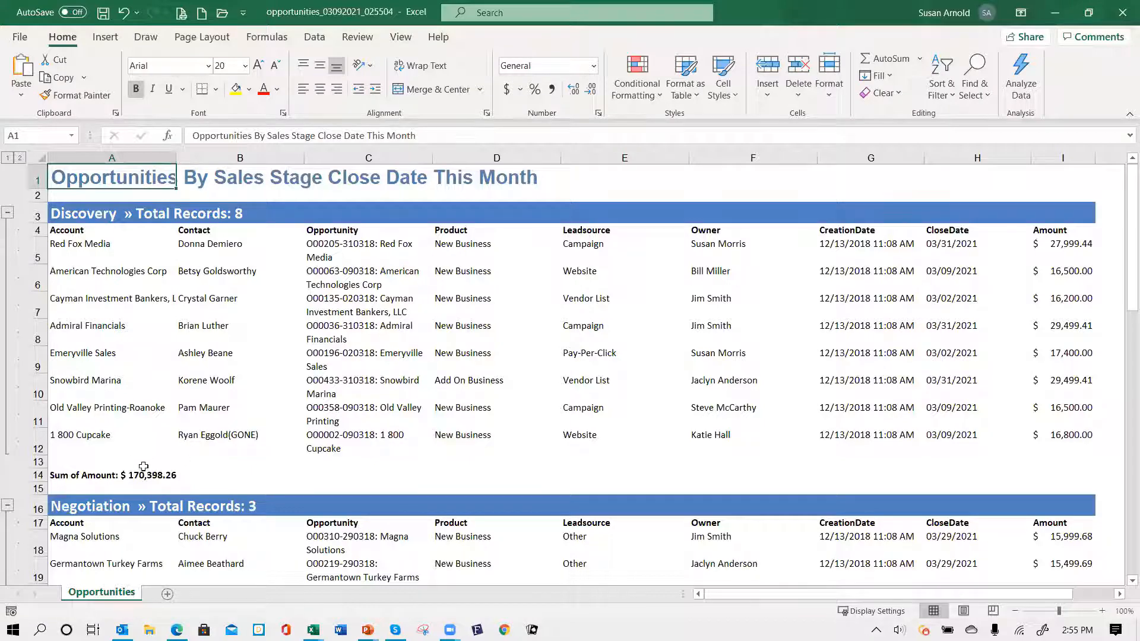
scroll(339, 420, down, 1)
scroll(339, 420, down, 11)
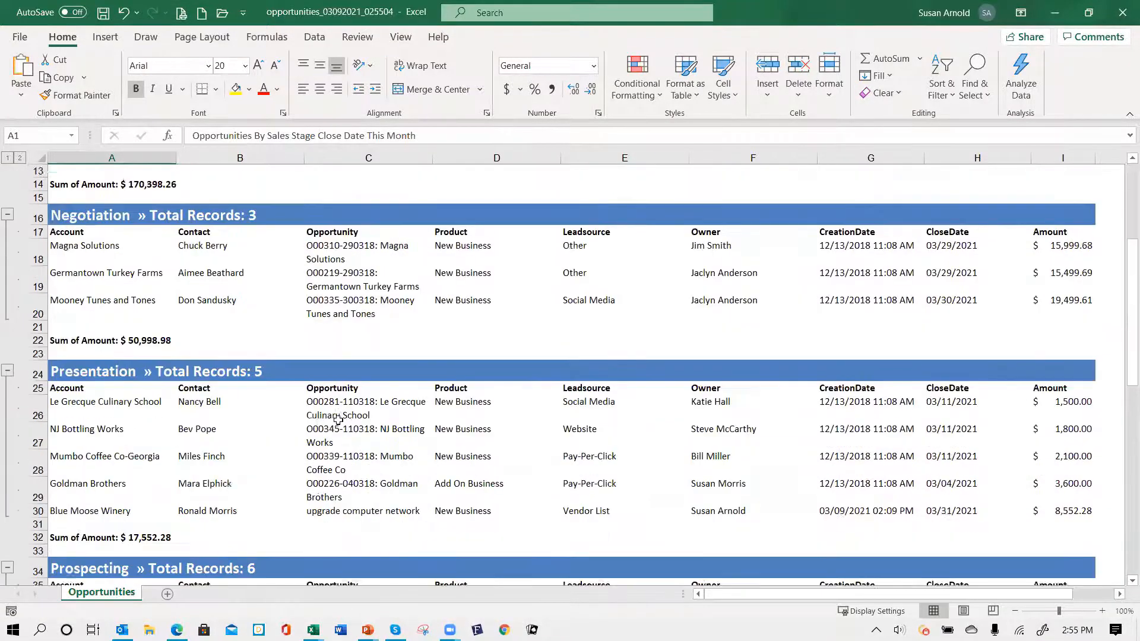
scroll(333, 414, down, 6)
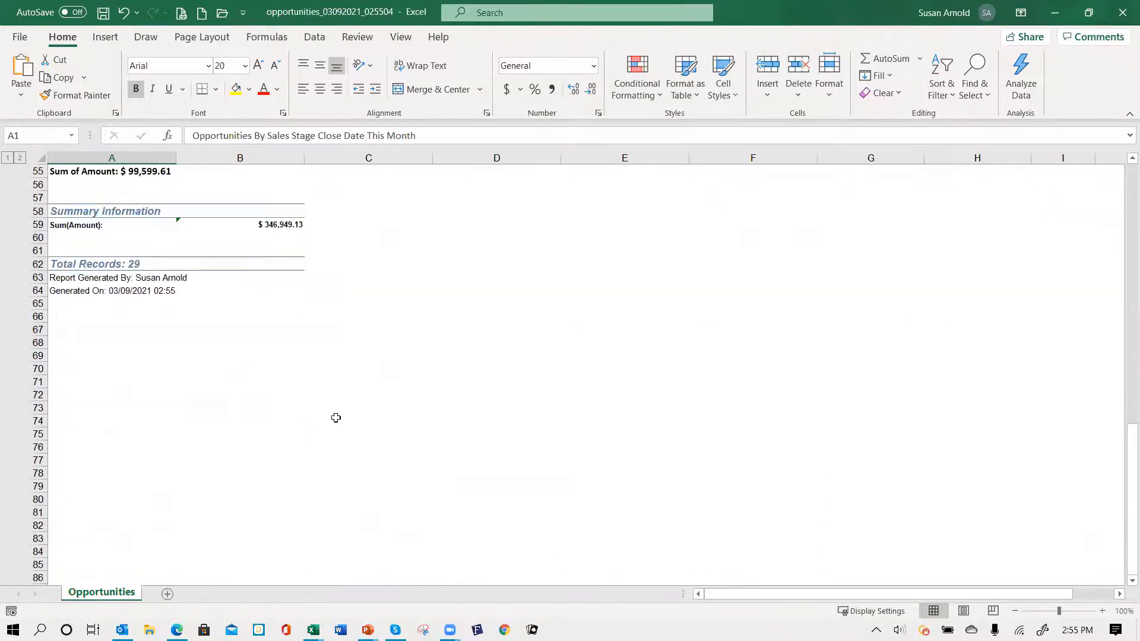
scroll(308, 374, up, 2)
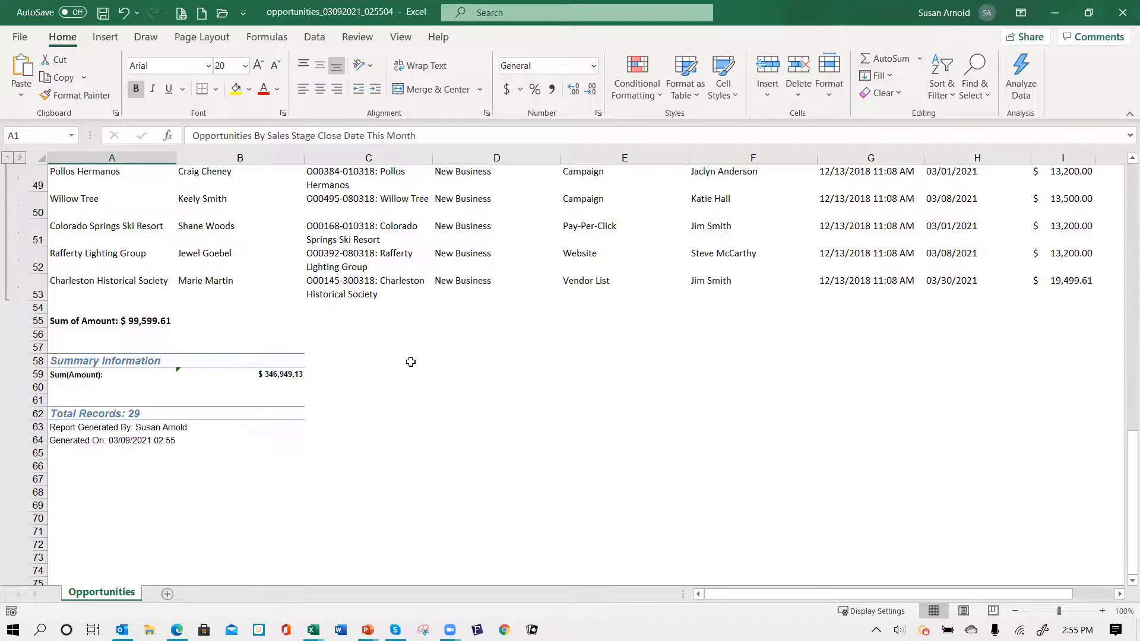
scroll(415, 351, up, 15)
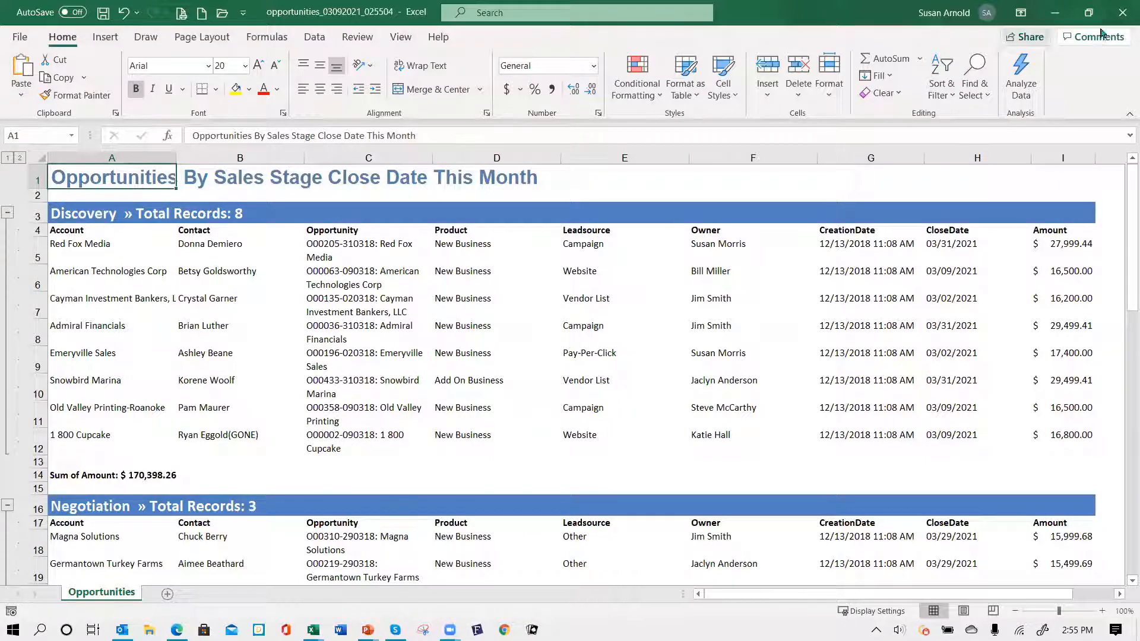
click(1122, 13)
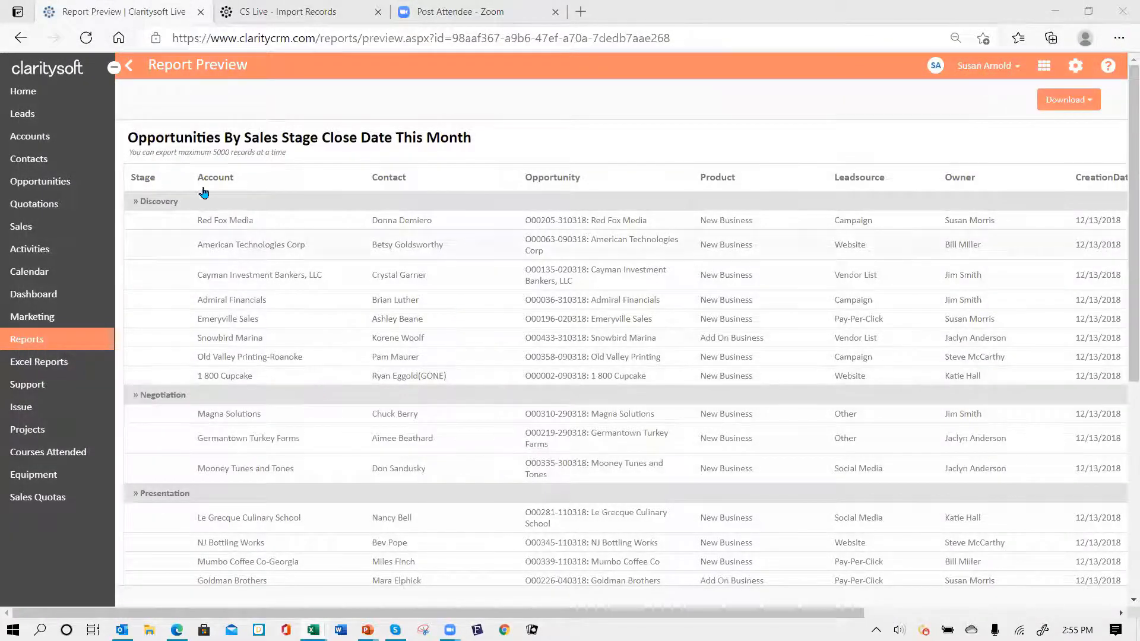
- Leave the sales stage report preview and browse down the list of 55 reports
click(129, 67)
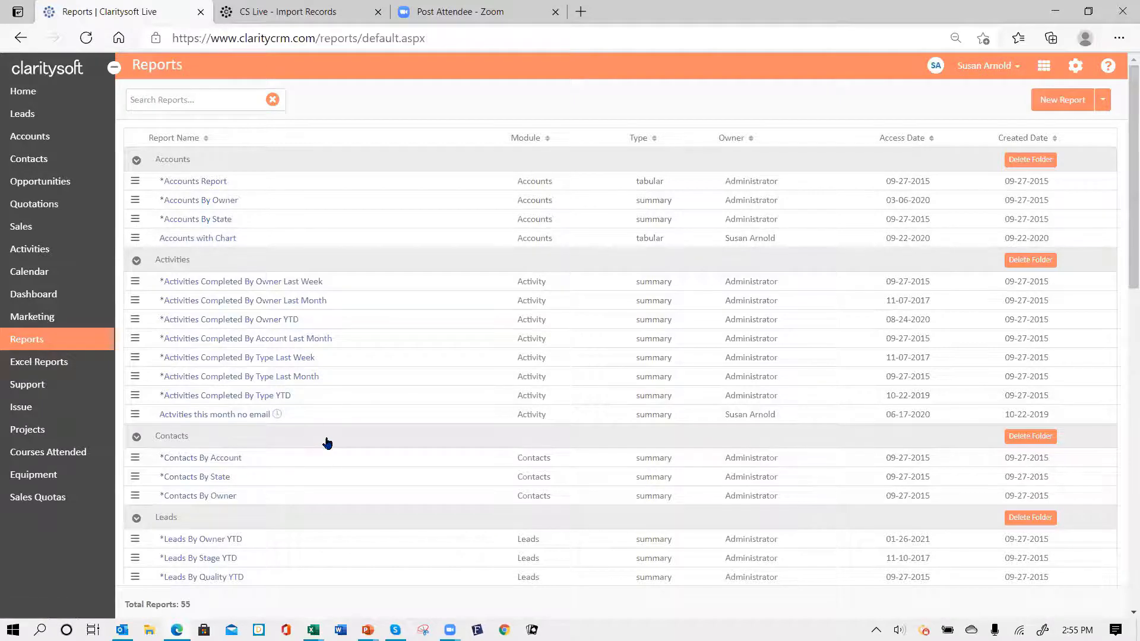
scroll(325, 442, down, 3)
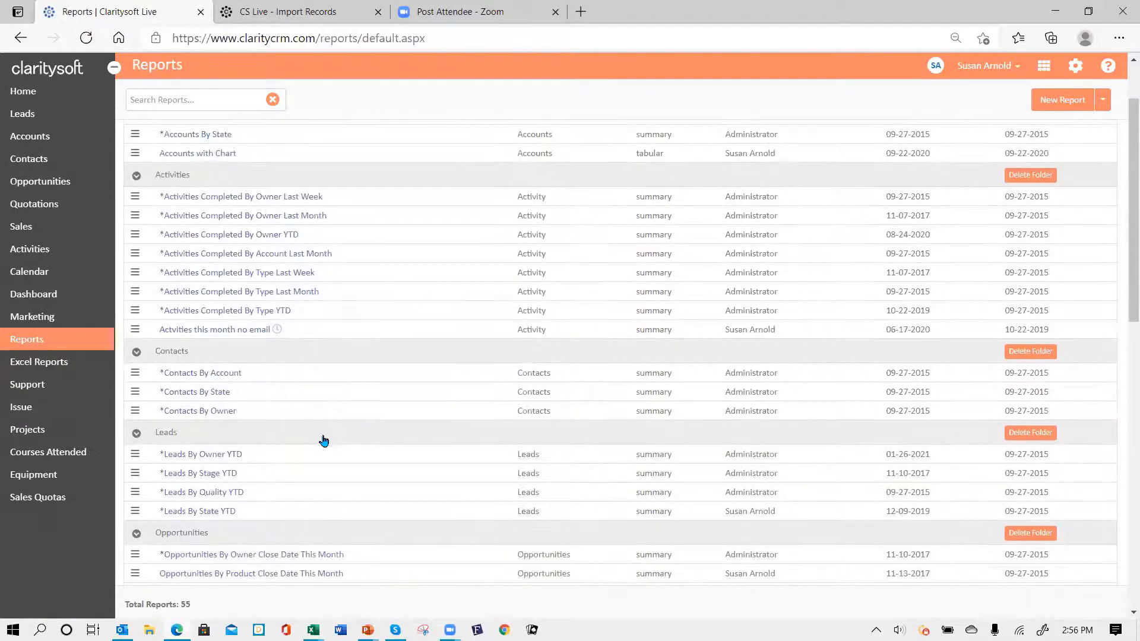
scroll(324, 441, down, 2)
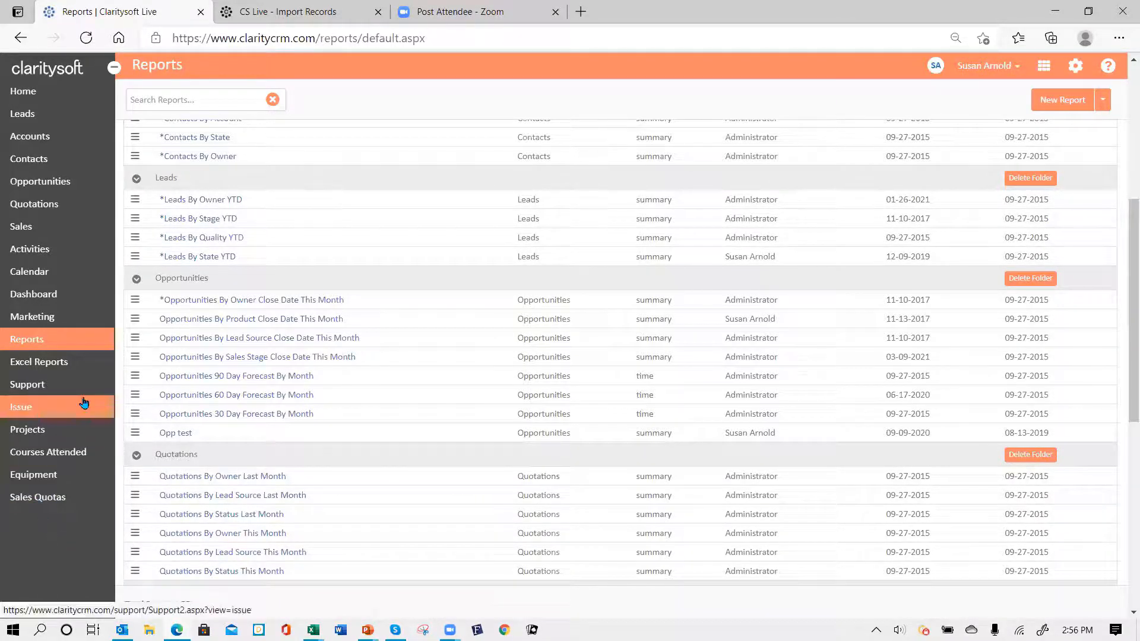
- Open the Dashboard and bring up its Settings panel listing the available charts
click(41, 299)
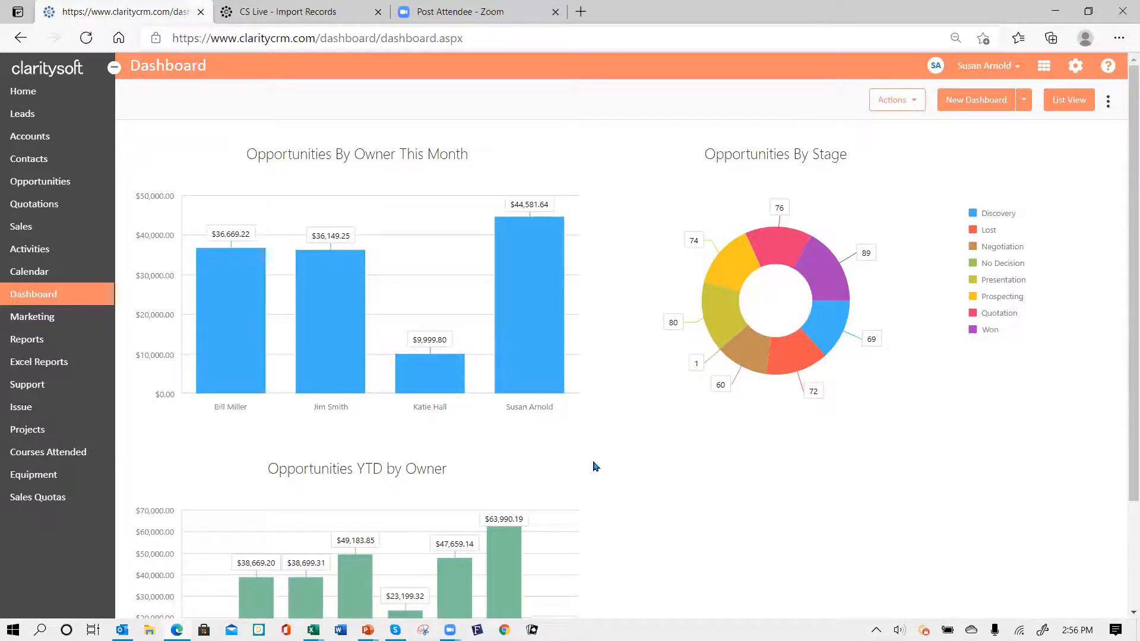
click(1109, 100)
click(1036, 145)
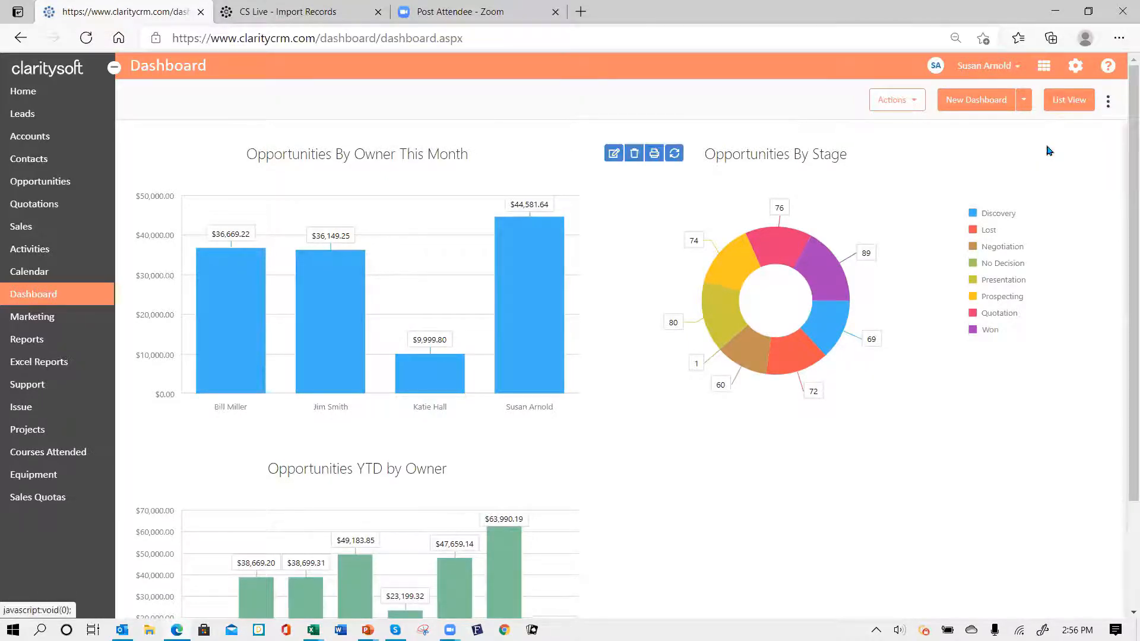
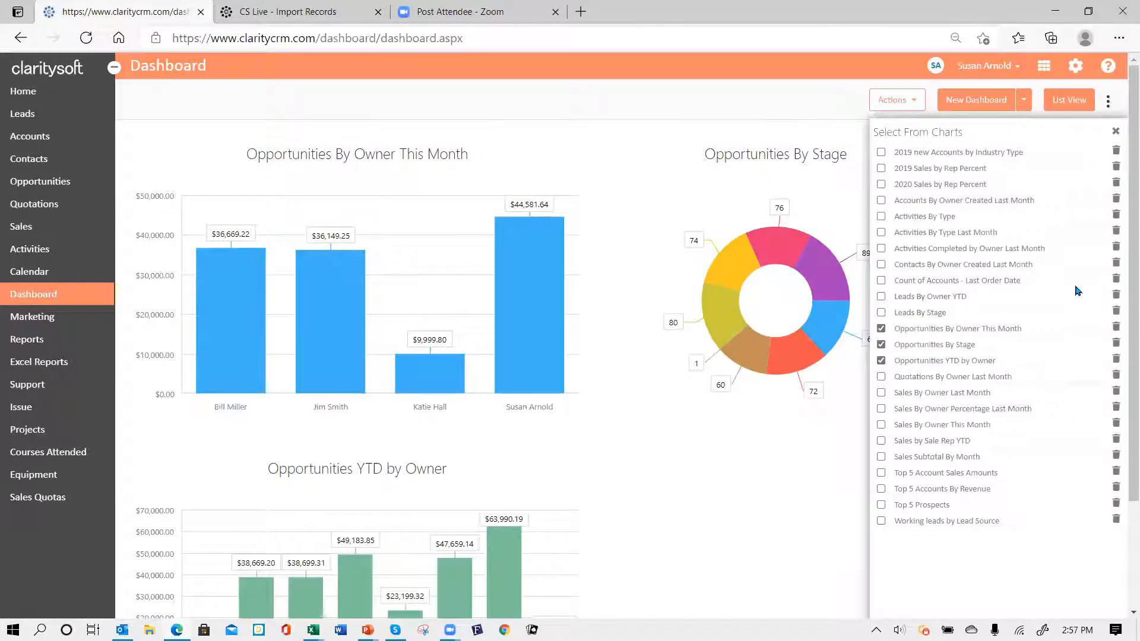
- Close the Select From Charts panel and scroll down to the Opportunities YTD by Owner chart
click(1115, 131)
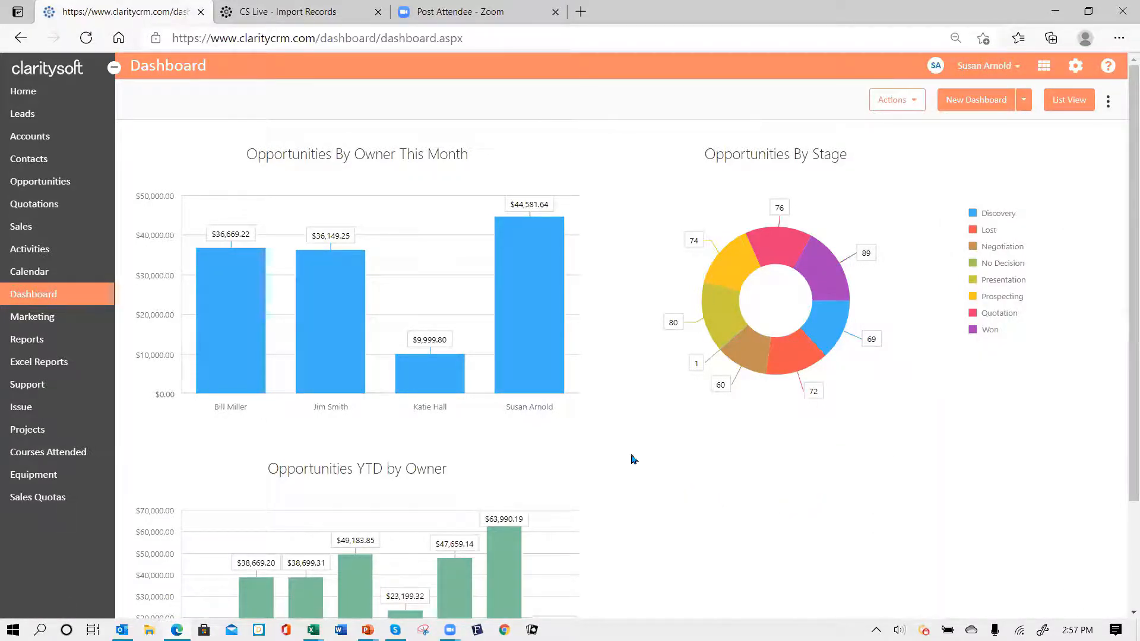
mouse_move(517, 279)
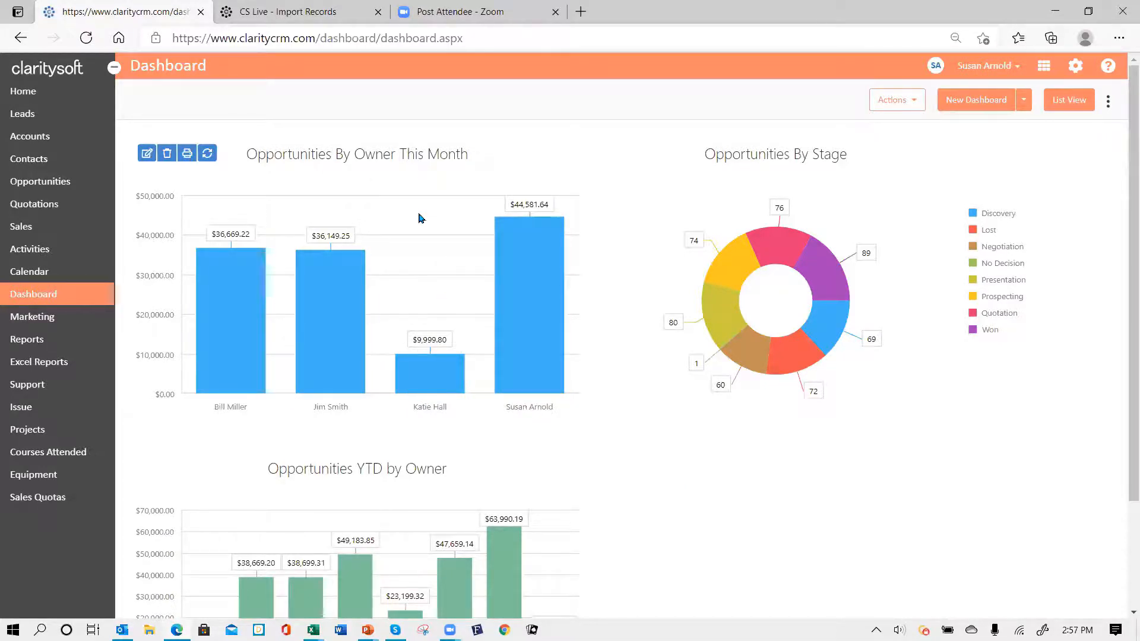
mouse_move(784, 238)
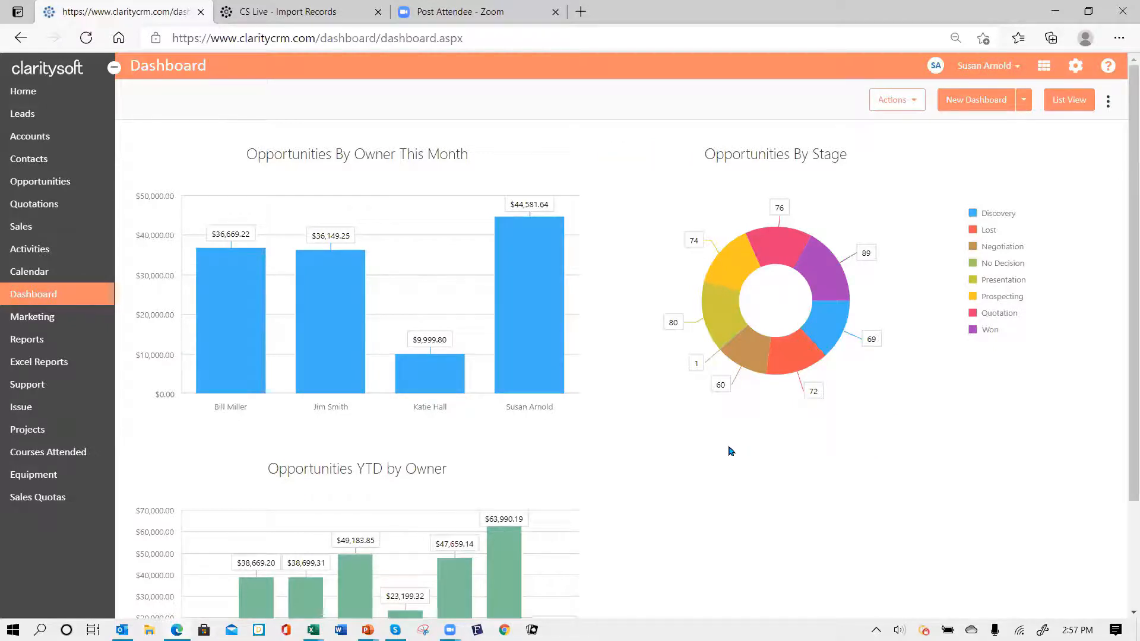
scroll(683, 478, down, 2)
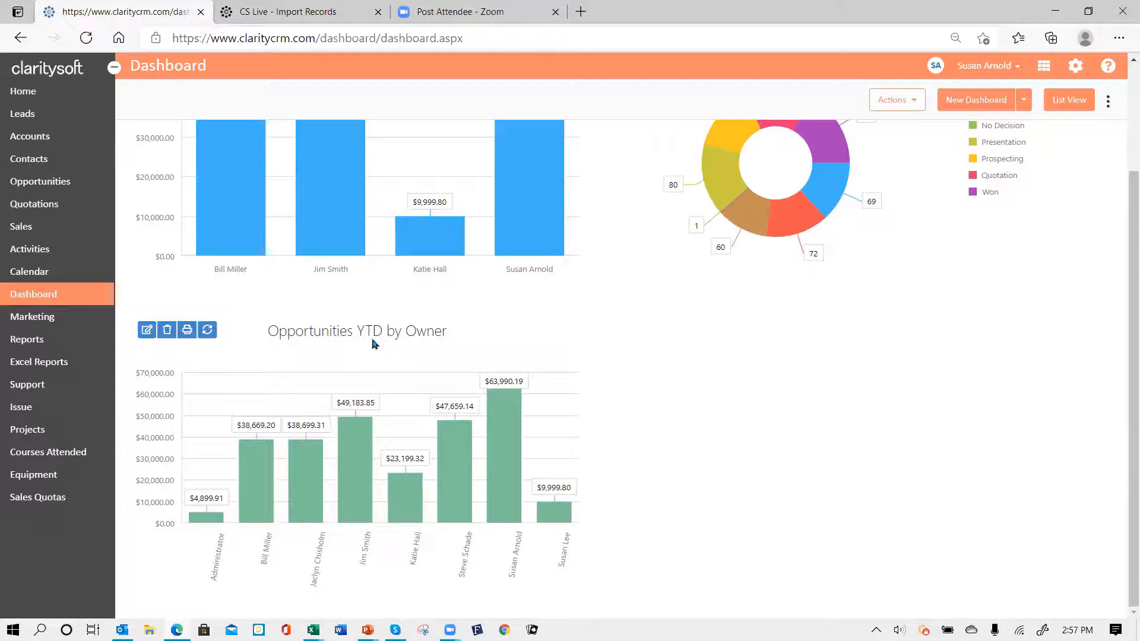
- Edit the chart, keeping Opportunities, Function and Sum, and set Scale Type to Integer
click(146, 331)
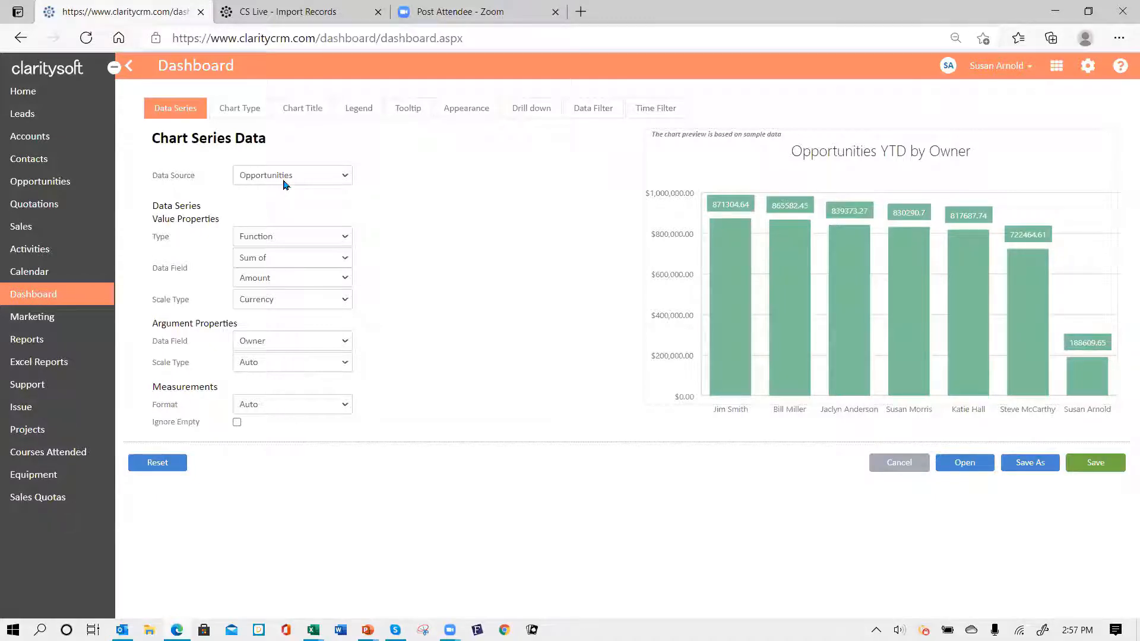
click(349, 176)
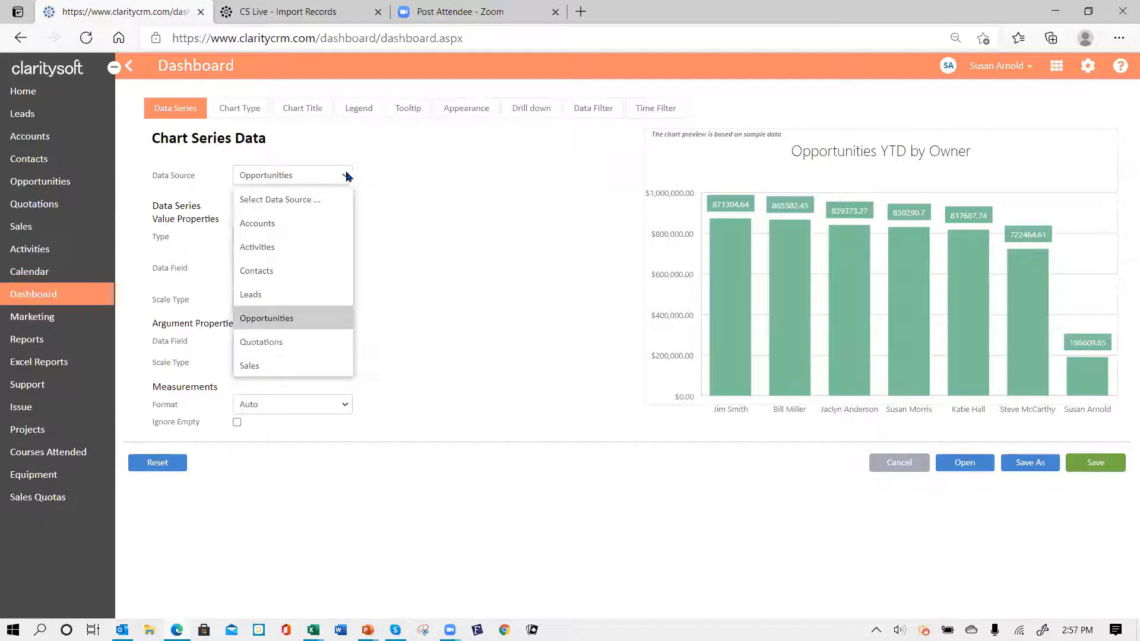
click(304, 178)
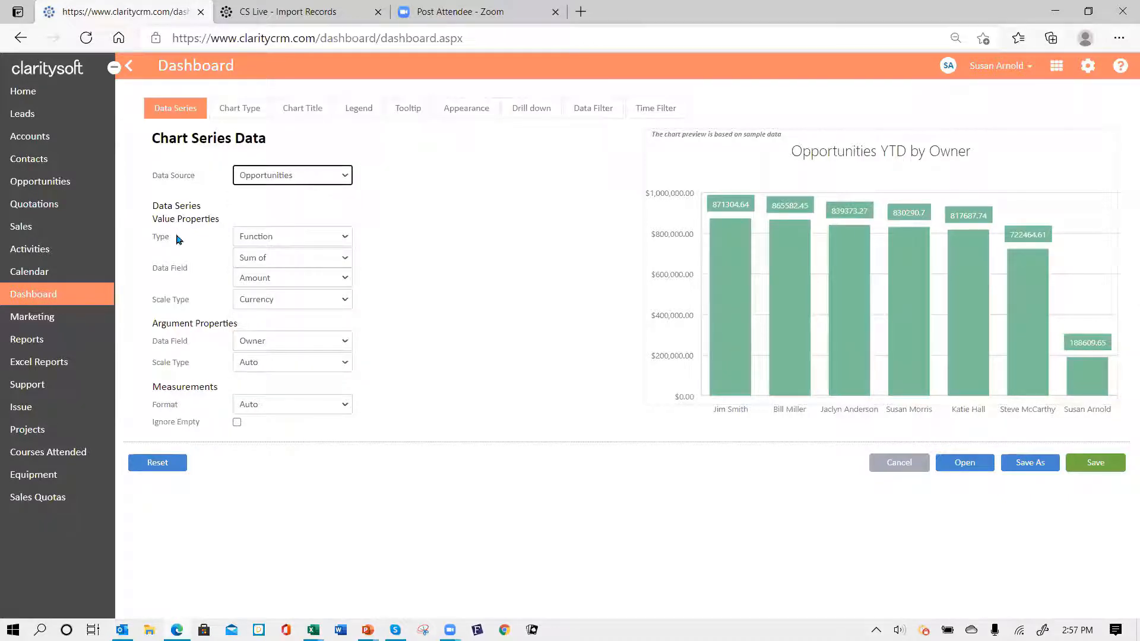
click(346, 238)
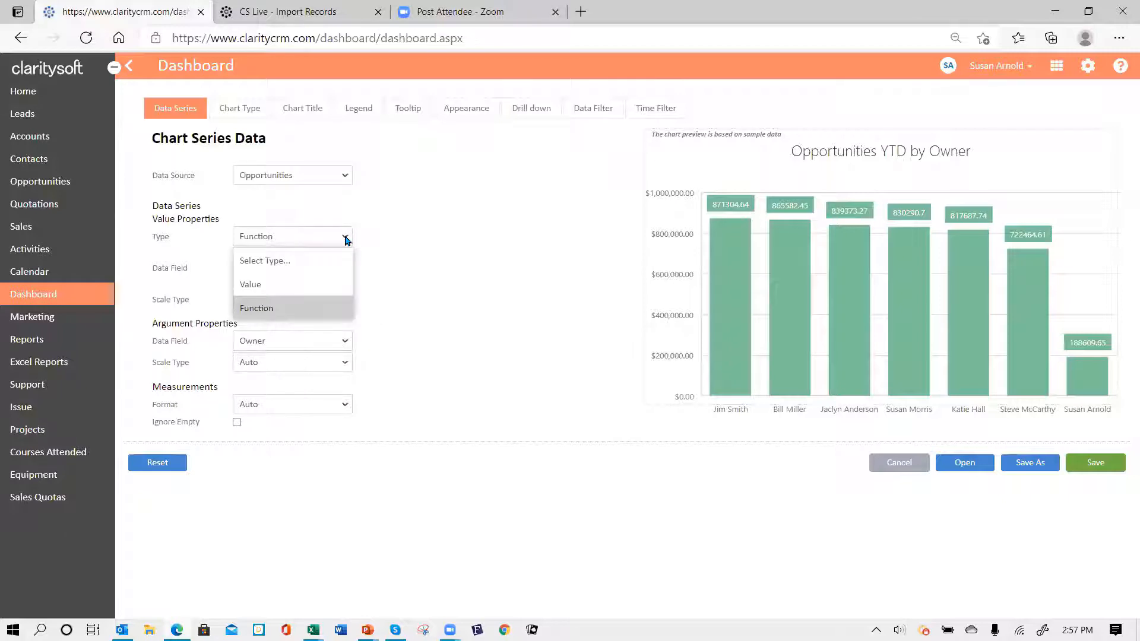
click(348, 238)
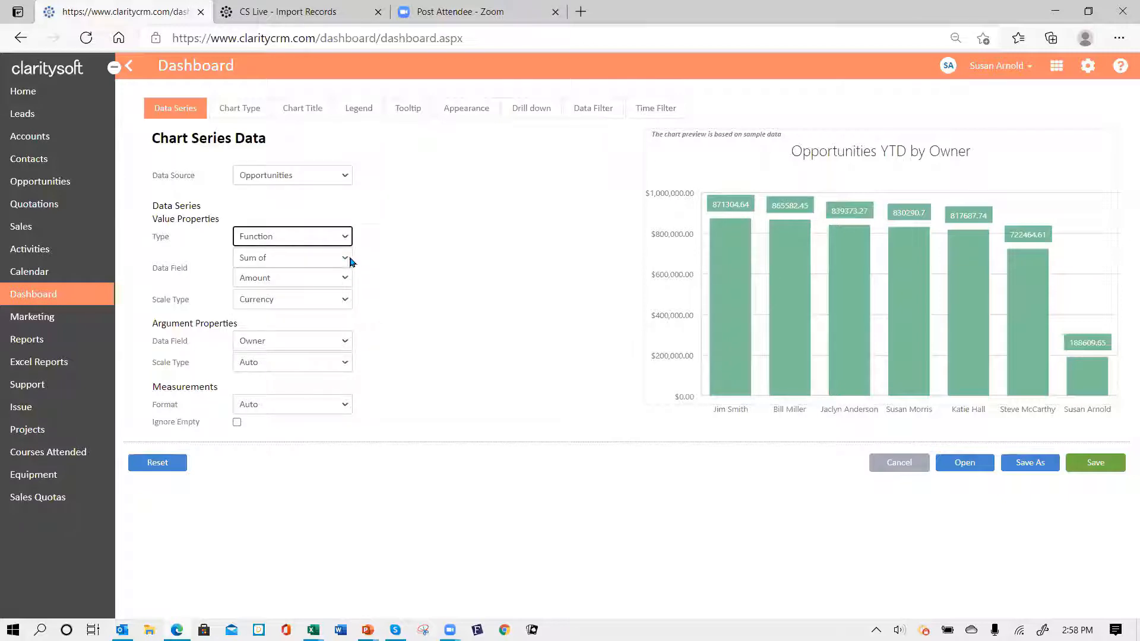
click(346, 259)
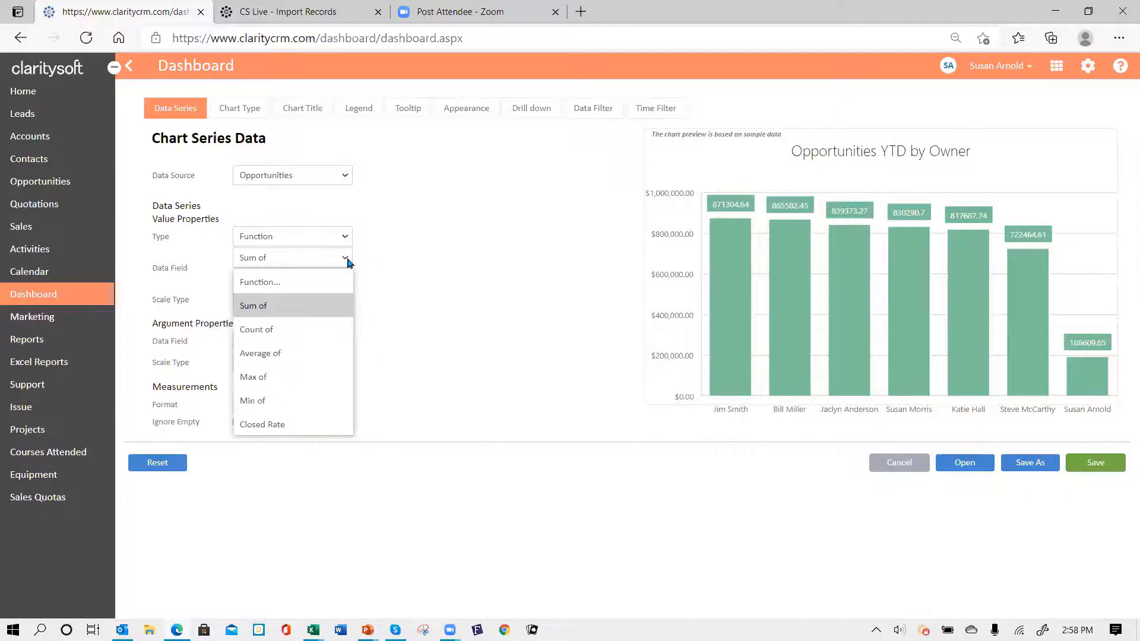
click(327, 308)
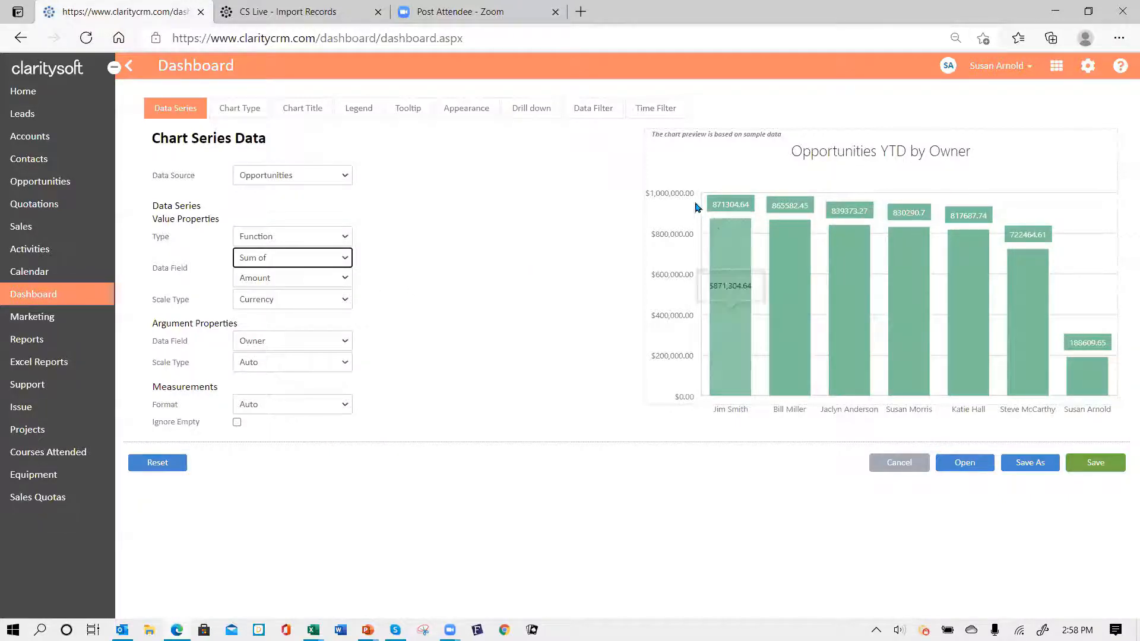
click(346, 300)
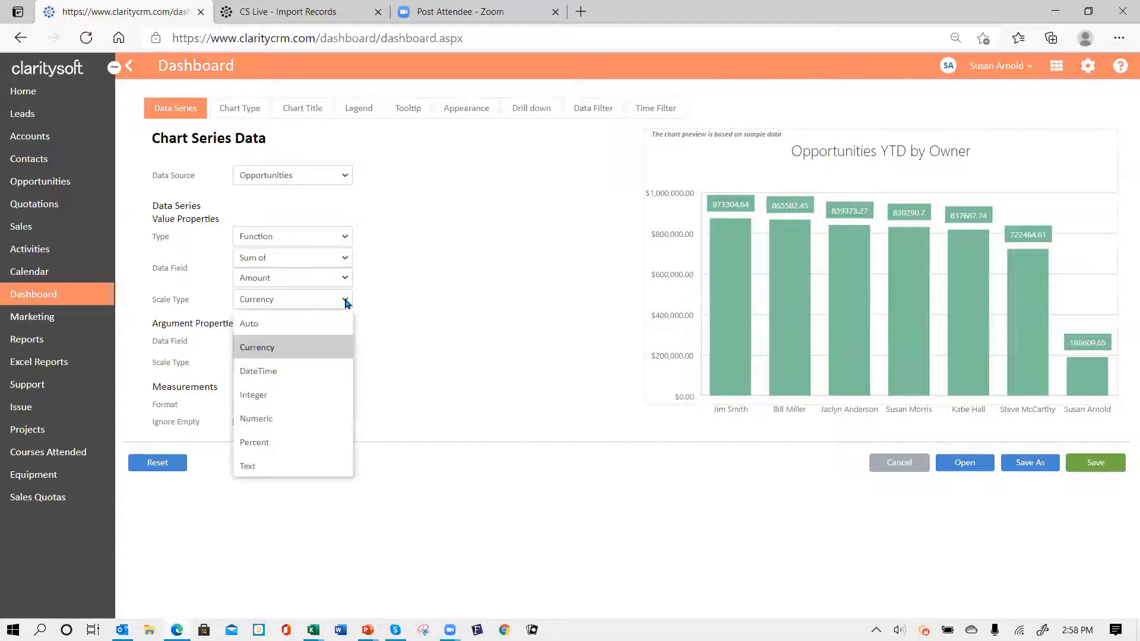
click(300, 396)
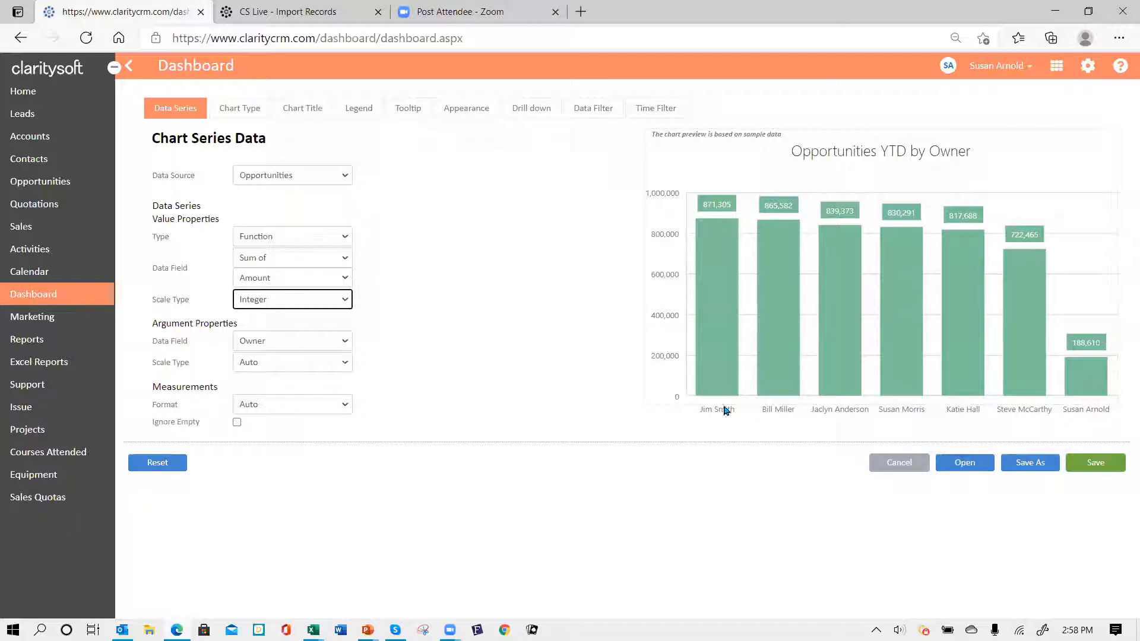
- Try Stage as the argument field, revert to Owner, and enable Ignore Empty
click(347, 341)
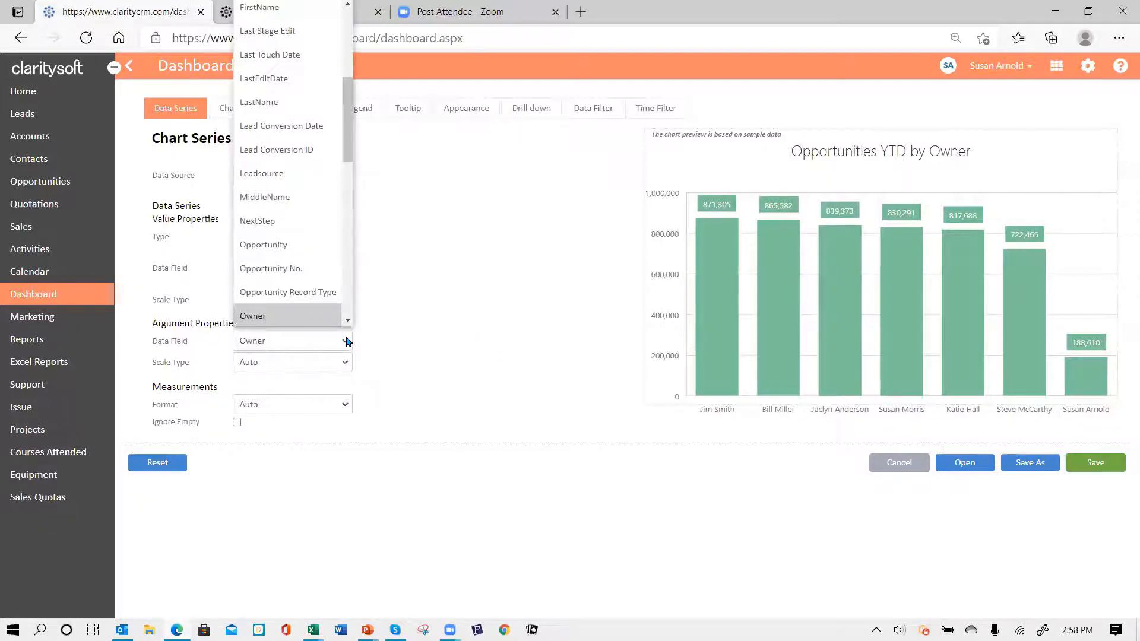
scroll(348, 326, down, 3)
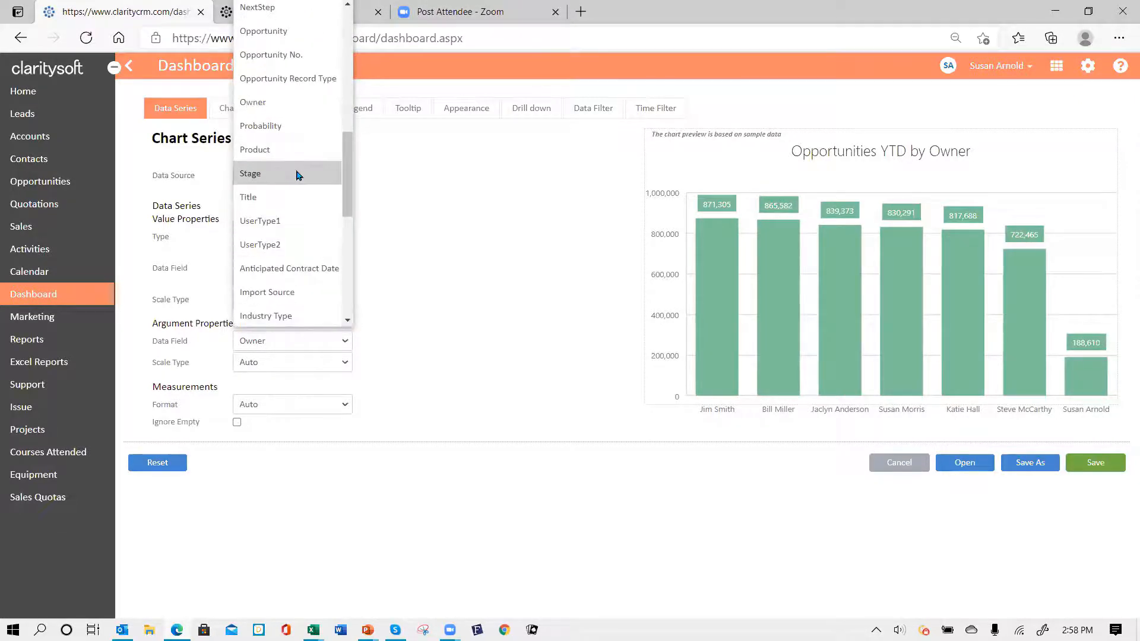
click(298, 176)
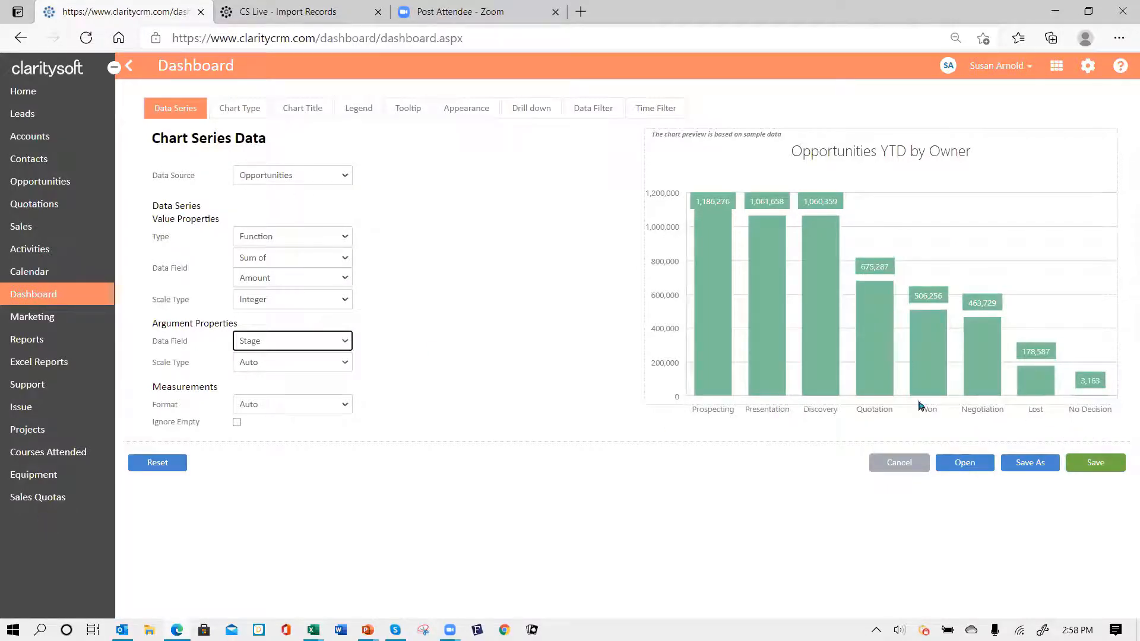
click(344, 340)
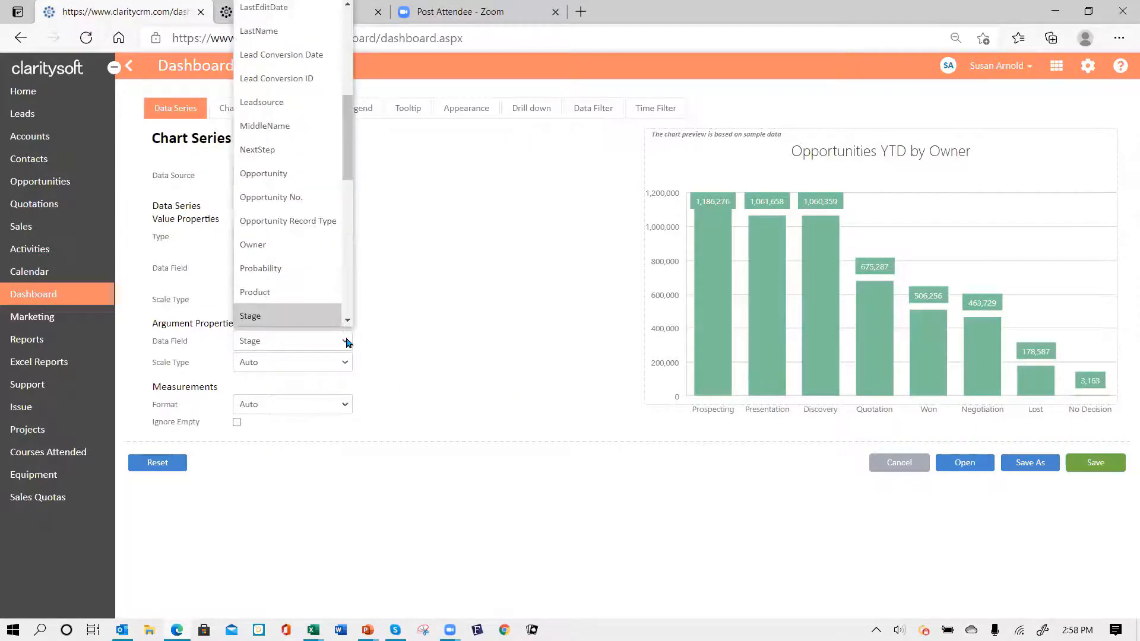
click(317, 248)
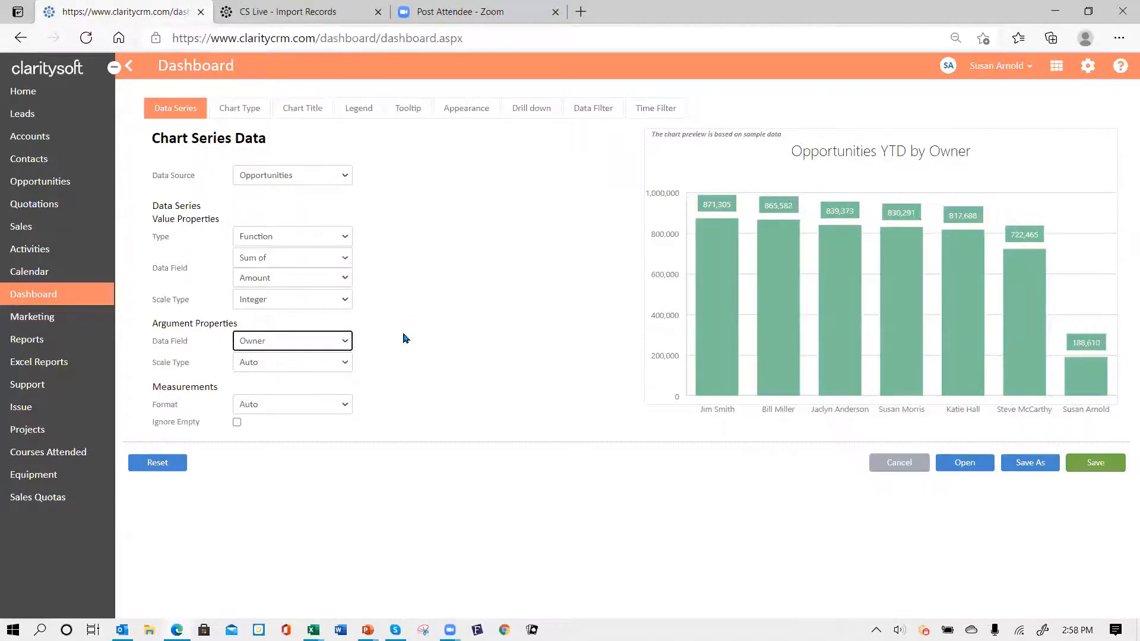
click(237, 423)
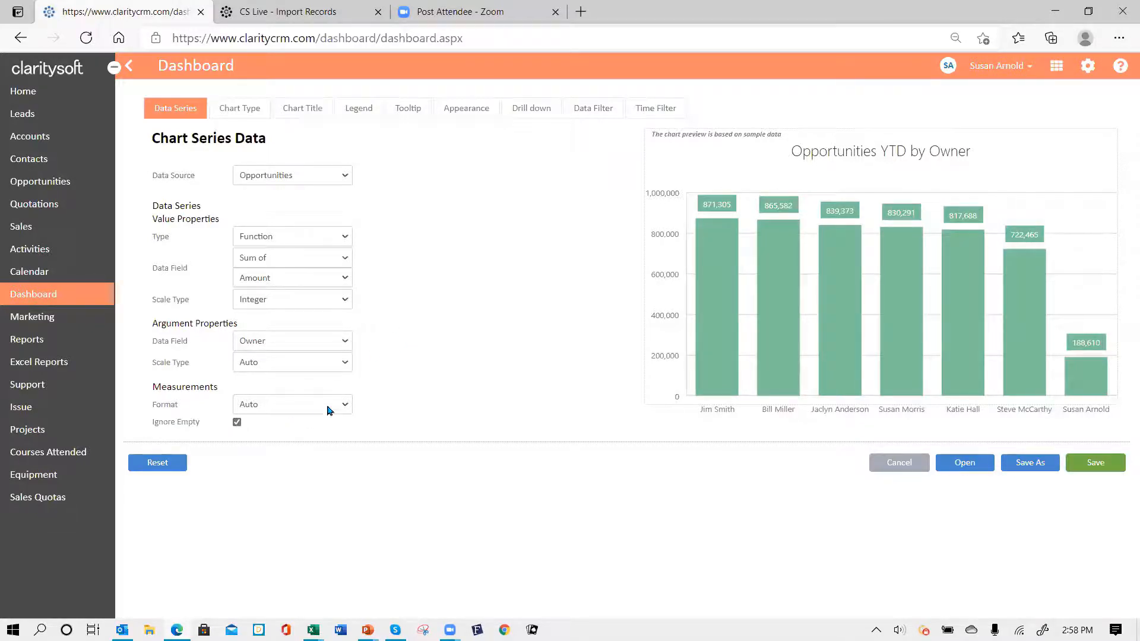
- Preview the chart as a Pie Chart, switch back to Bar Chart, and view the title settings
click(237, 111)
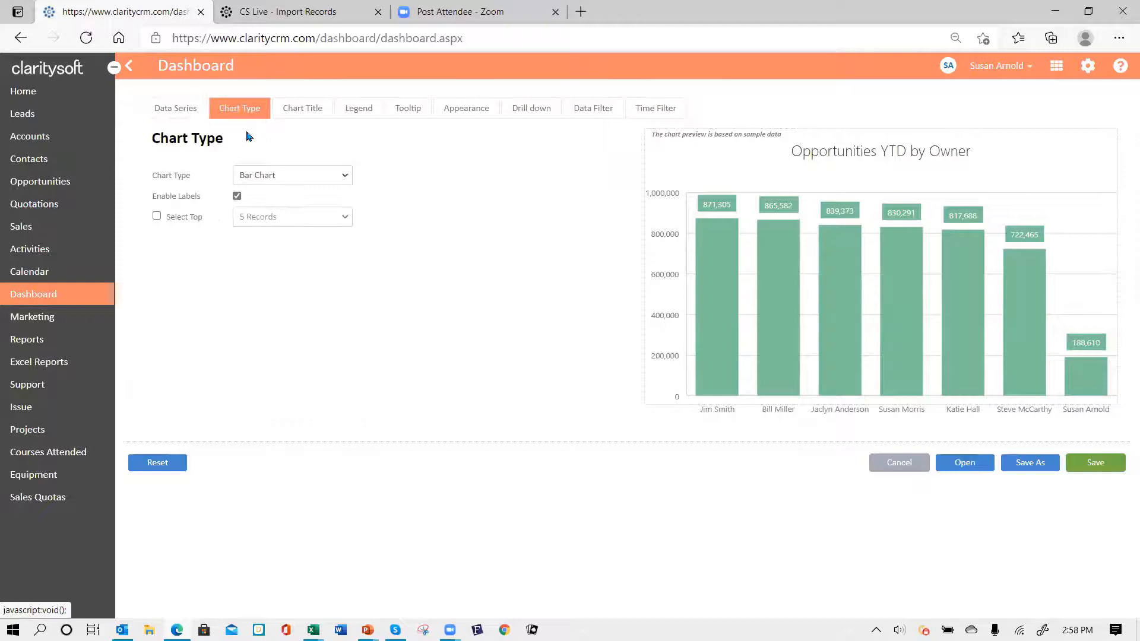
click(346, 177)
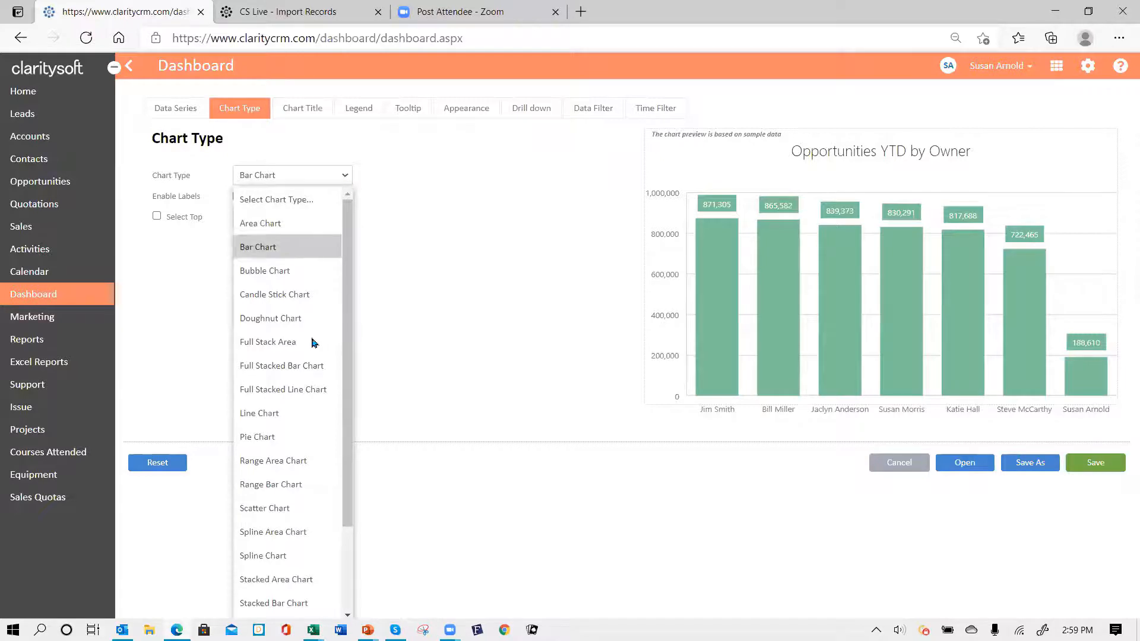
click(294, 438)
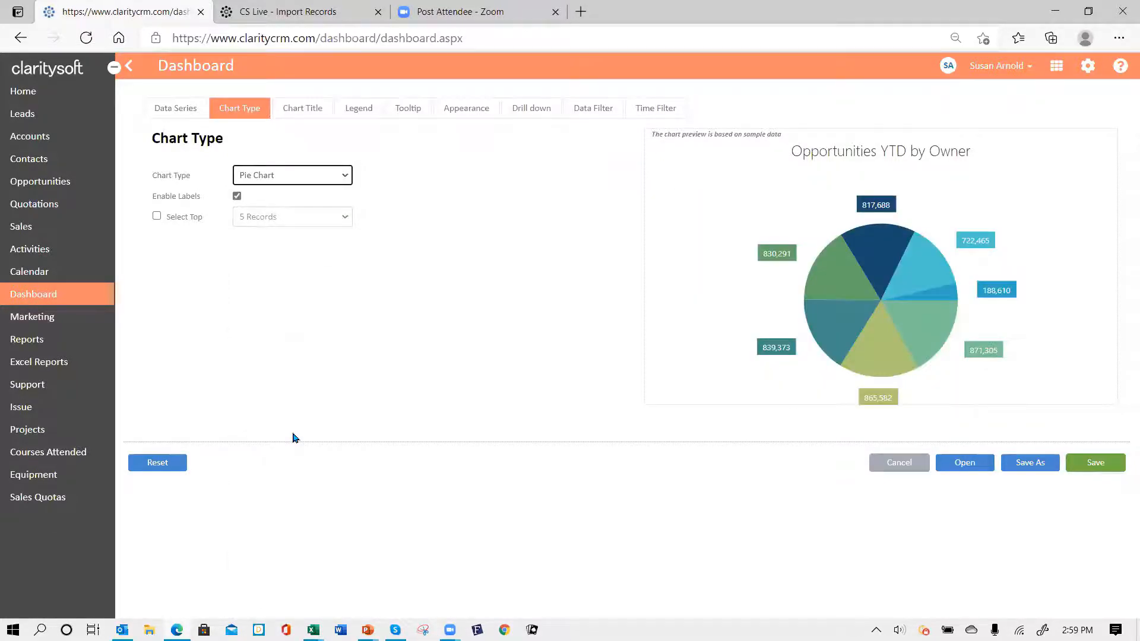
click(347, 176)
click(294, 248)
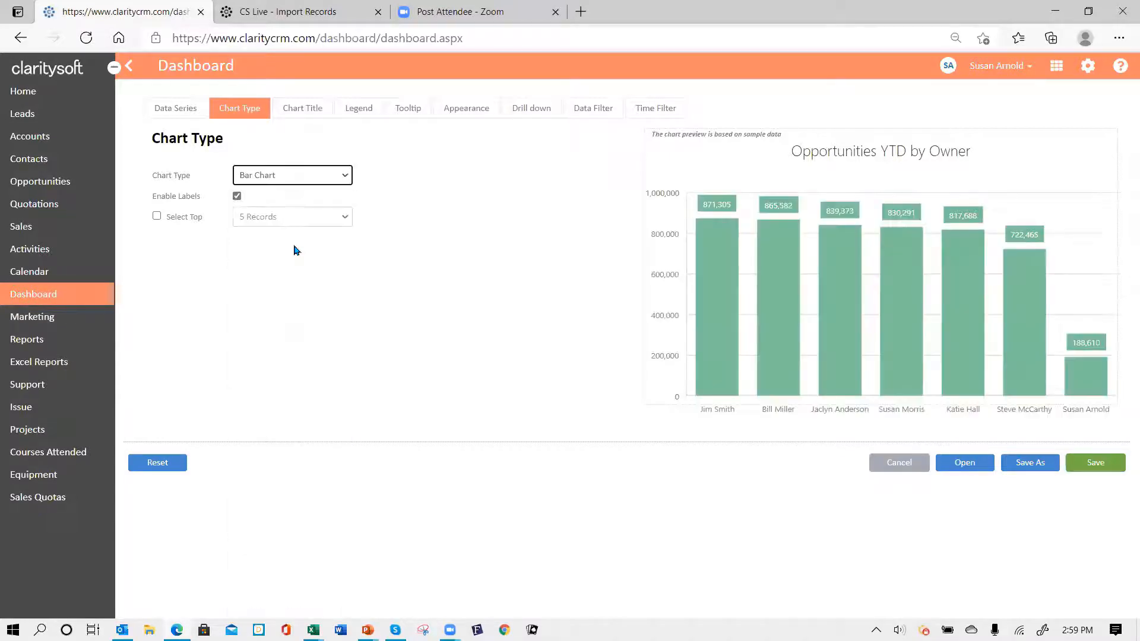
click(310, 110)
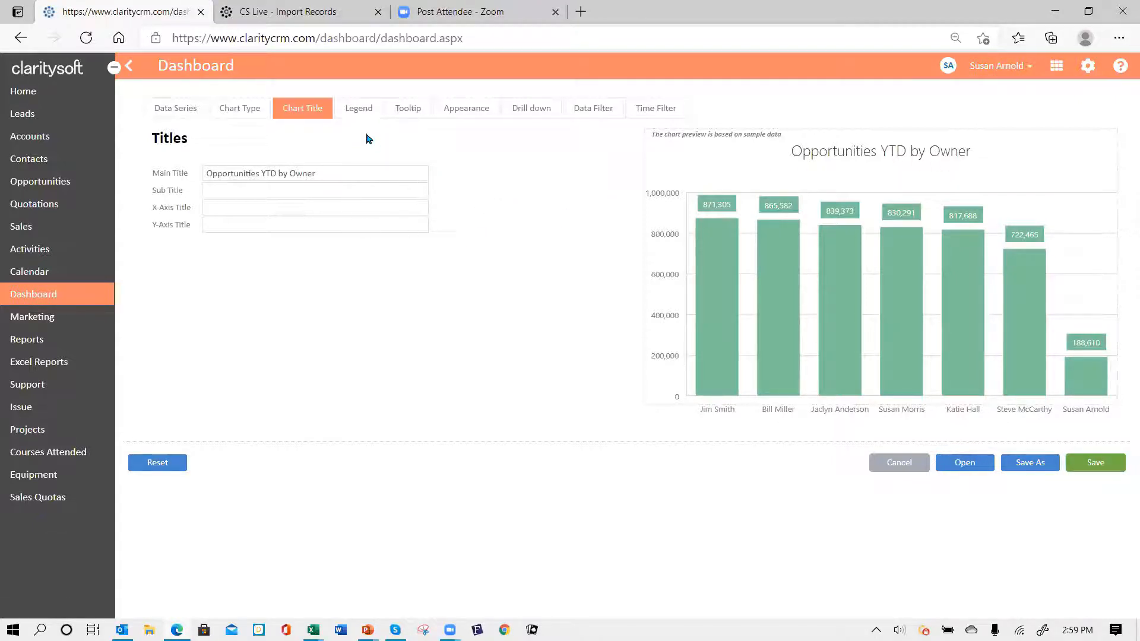
click(663, 118)
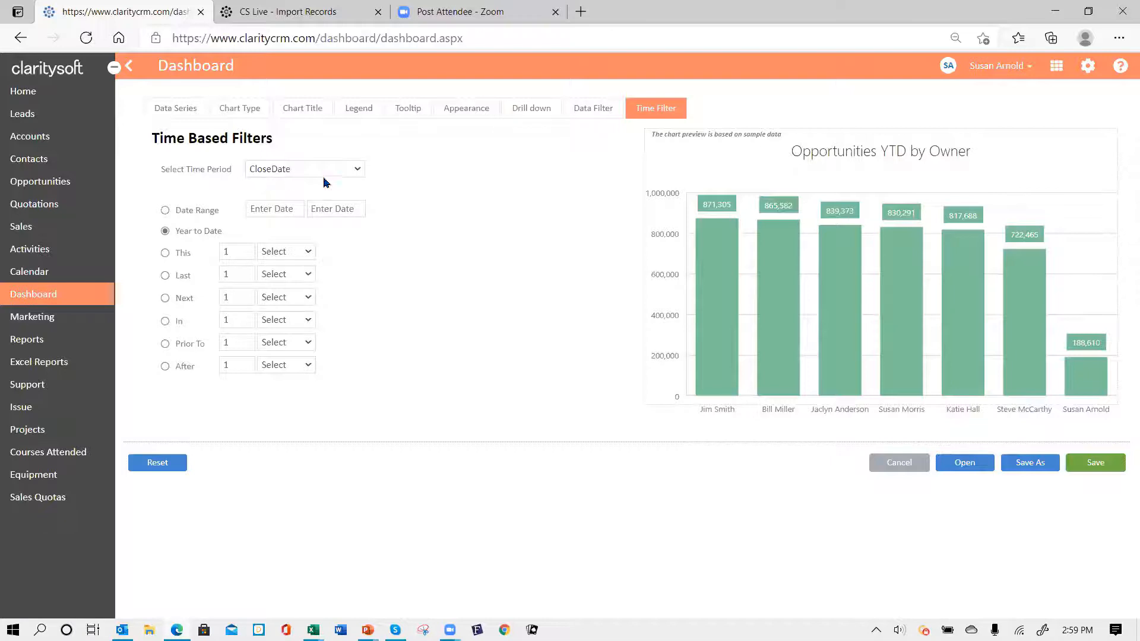
click(358, 170)
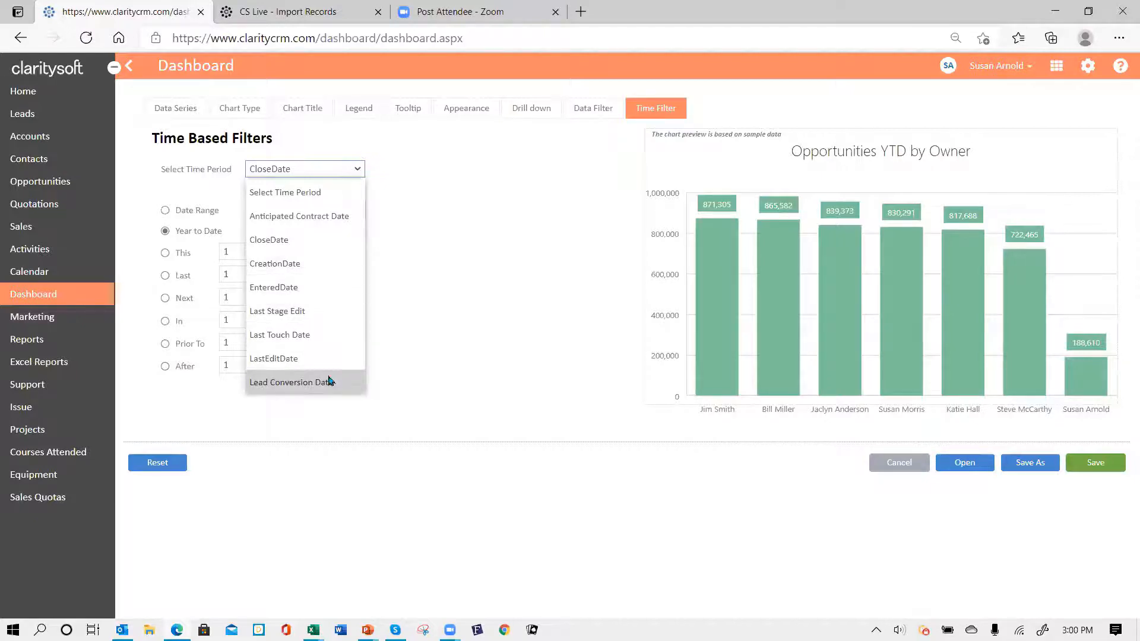
click(326, 239)
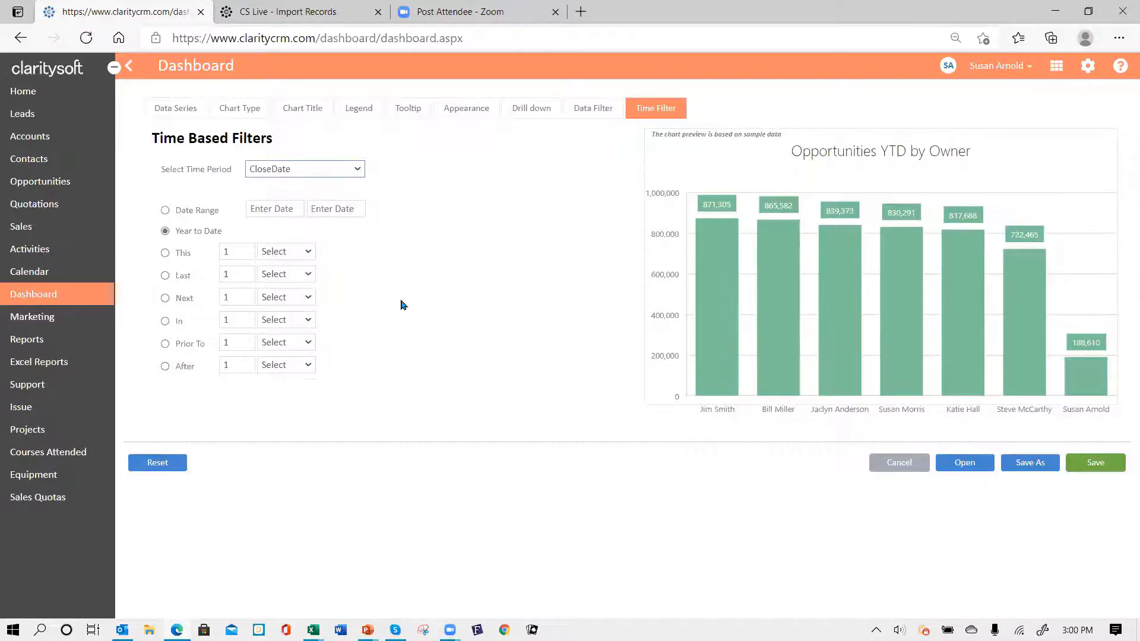
click(166, 254)
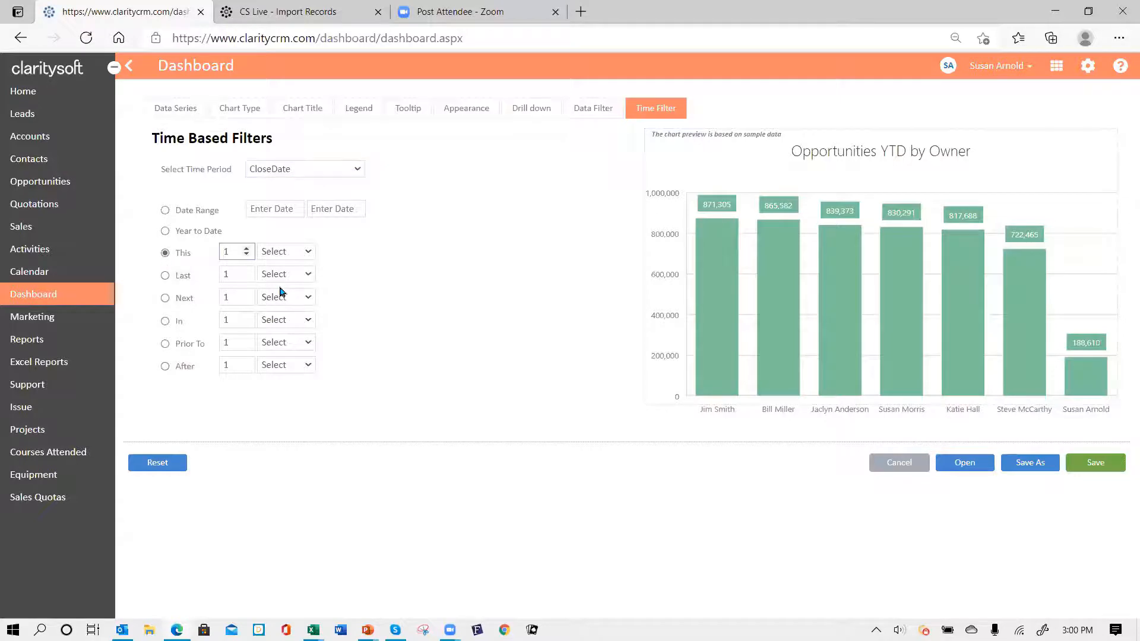
click(308, 257)
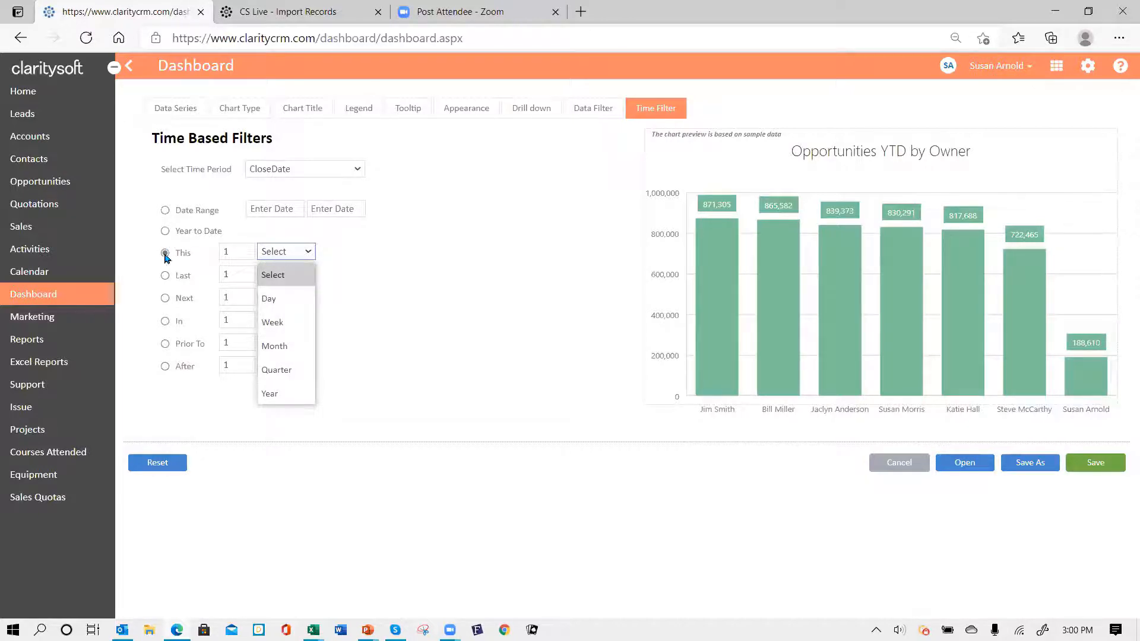
click(166, 232)
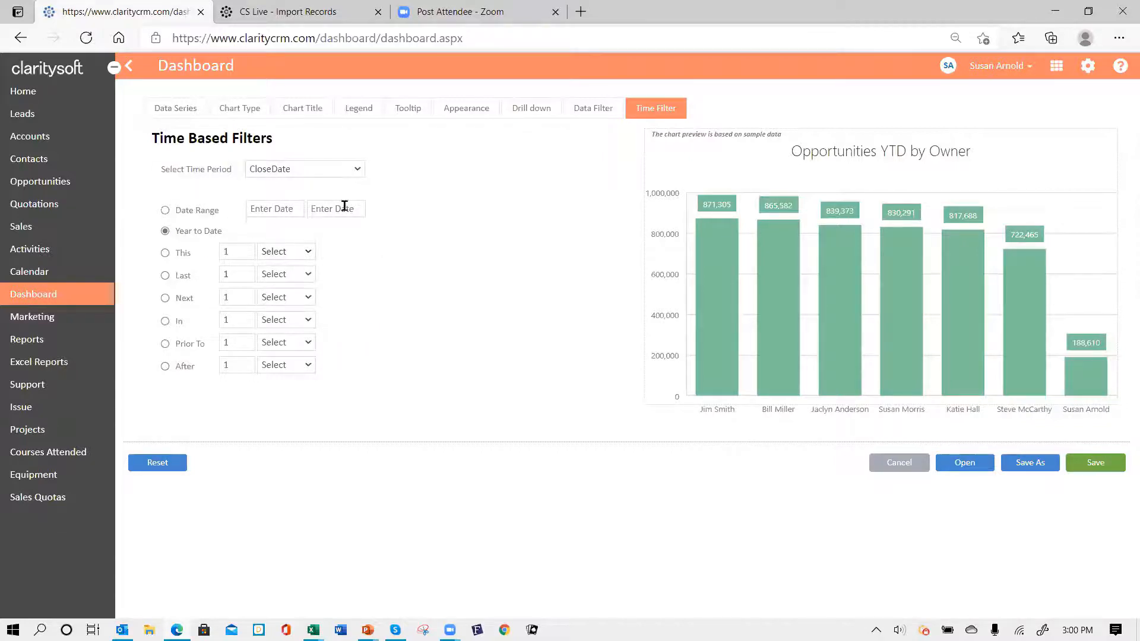
- Toggle Enable Legend on and back off, then look over the Tooltip settings
click(362, 113)
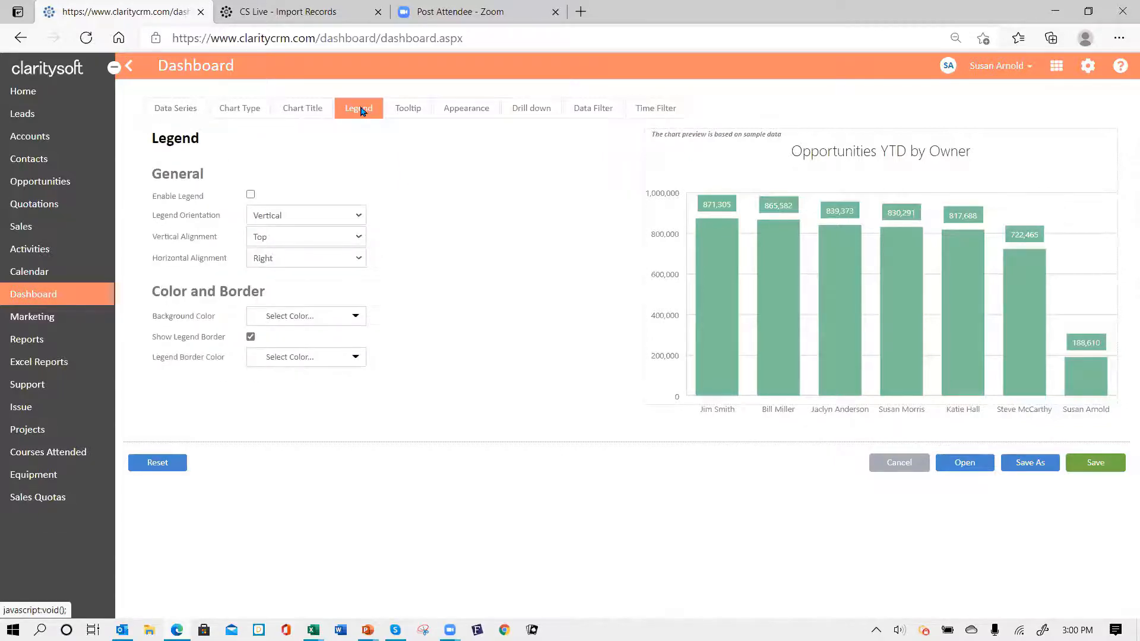
click(251, 195)
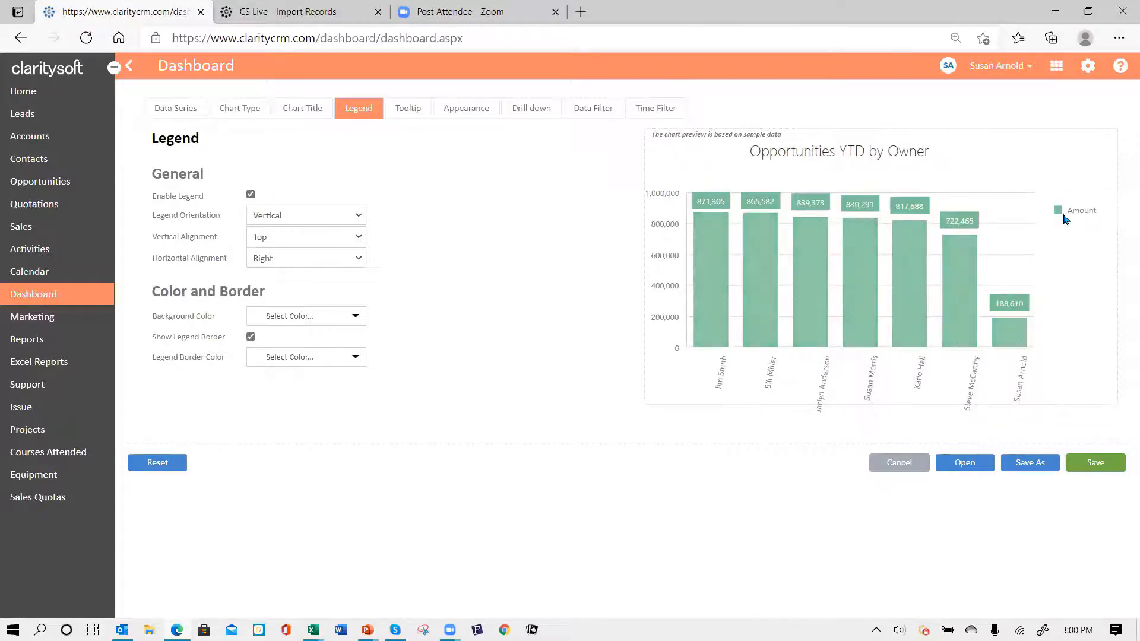
click(250, 196)
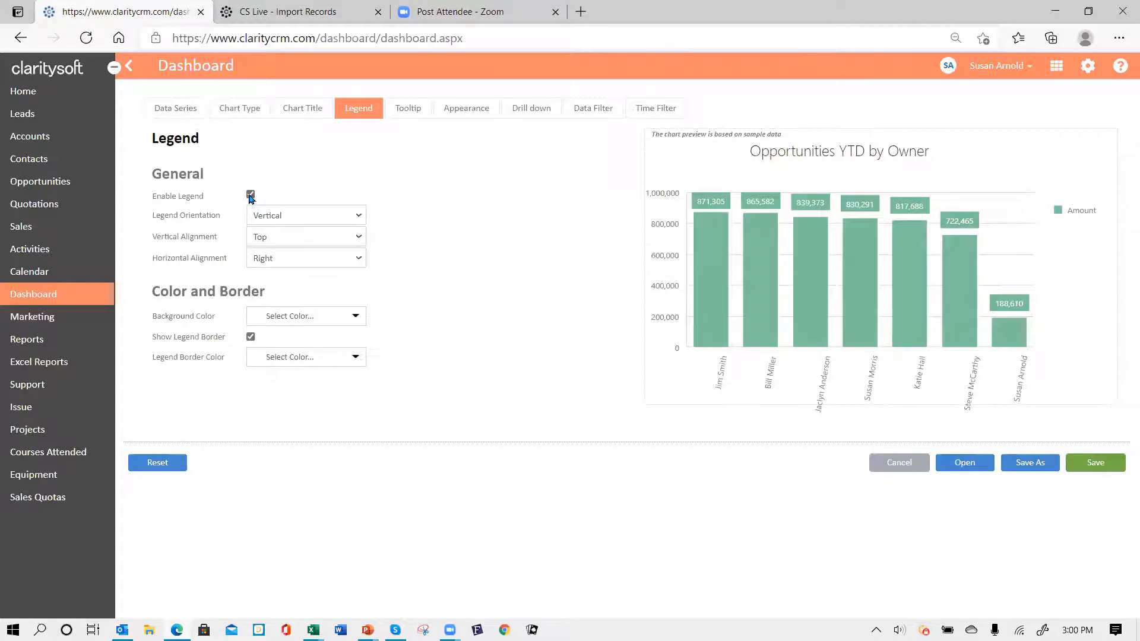
click(412, 113)
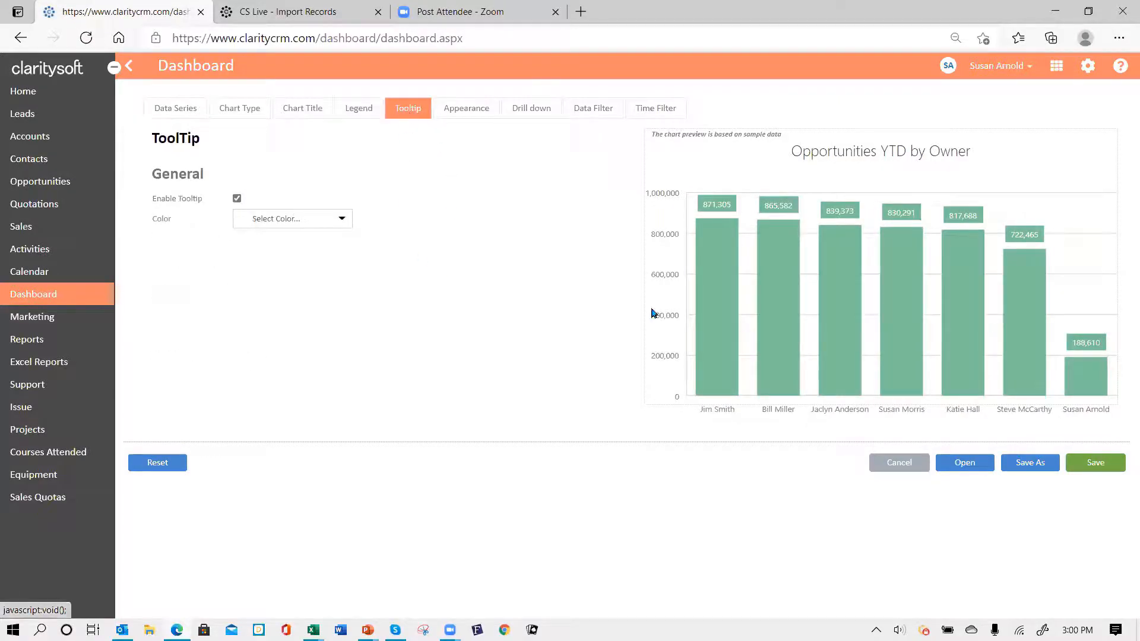
mouse_move(721, 237)
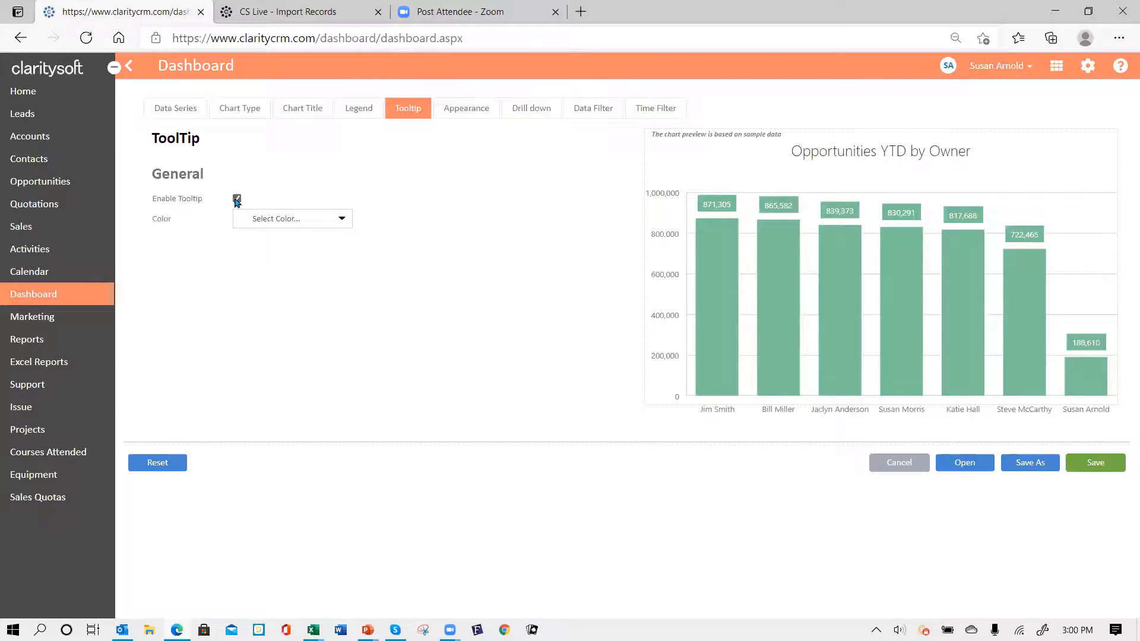
- Set the chart's Appearance palette to Material, turning the bars blue
click(465, 114)
click(343, 177)
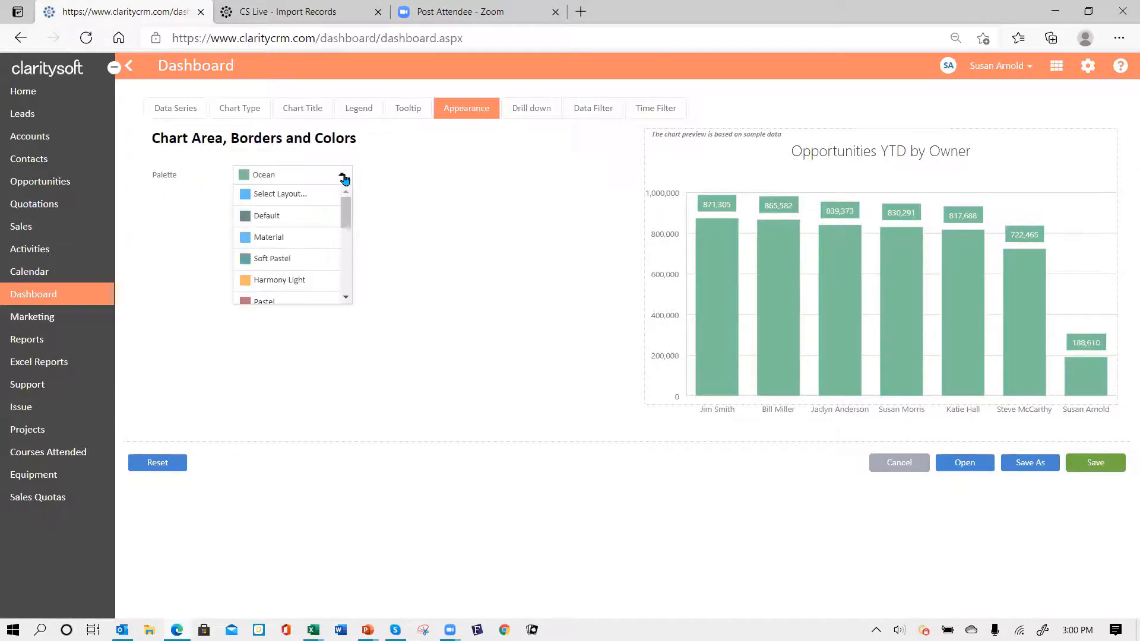
click(295, 238)
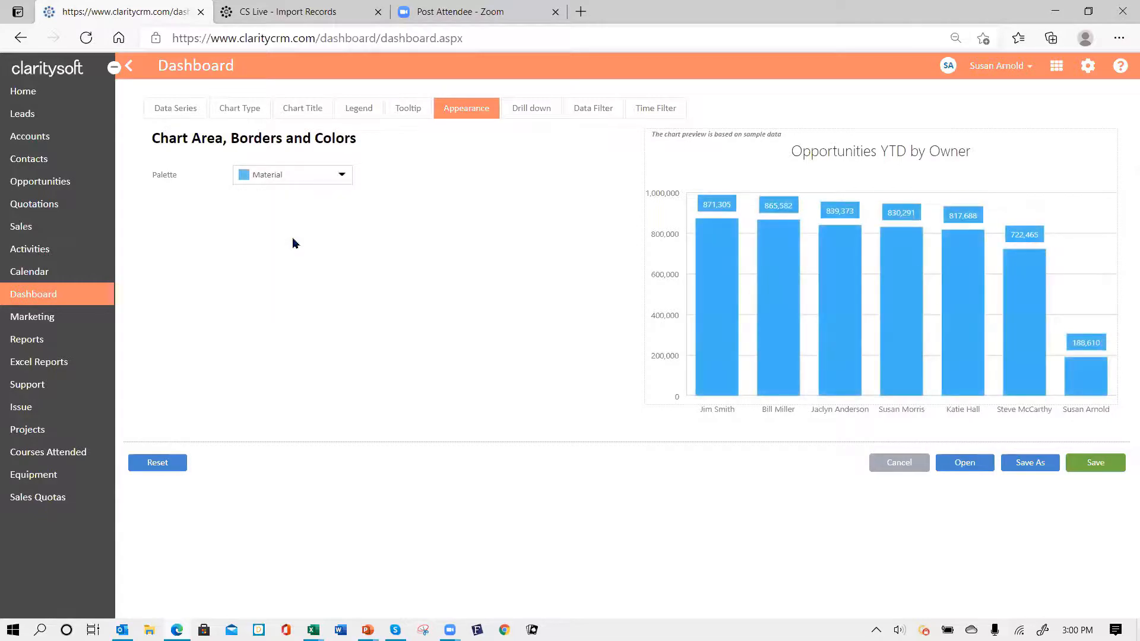
click(542, 111)
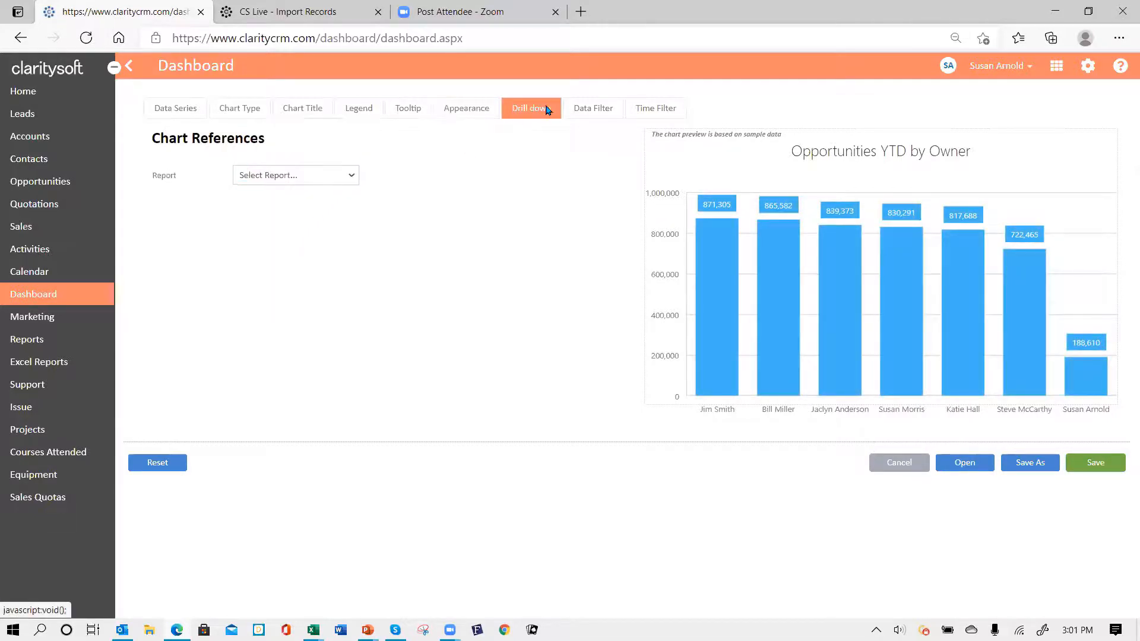
- Browse the drill-down Report list without choosing one, then show the Standard Data Filters settings
click(352, 176)
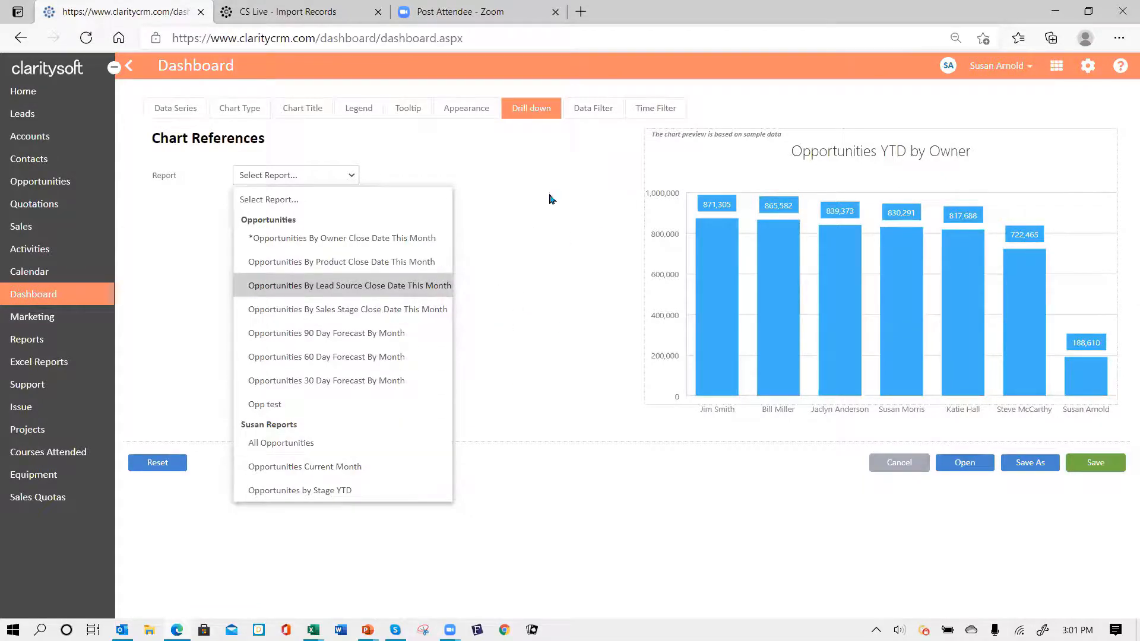
click(535, 157)
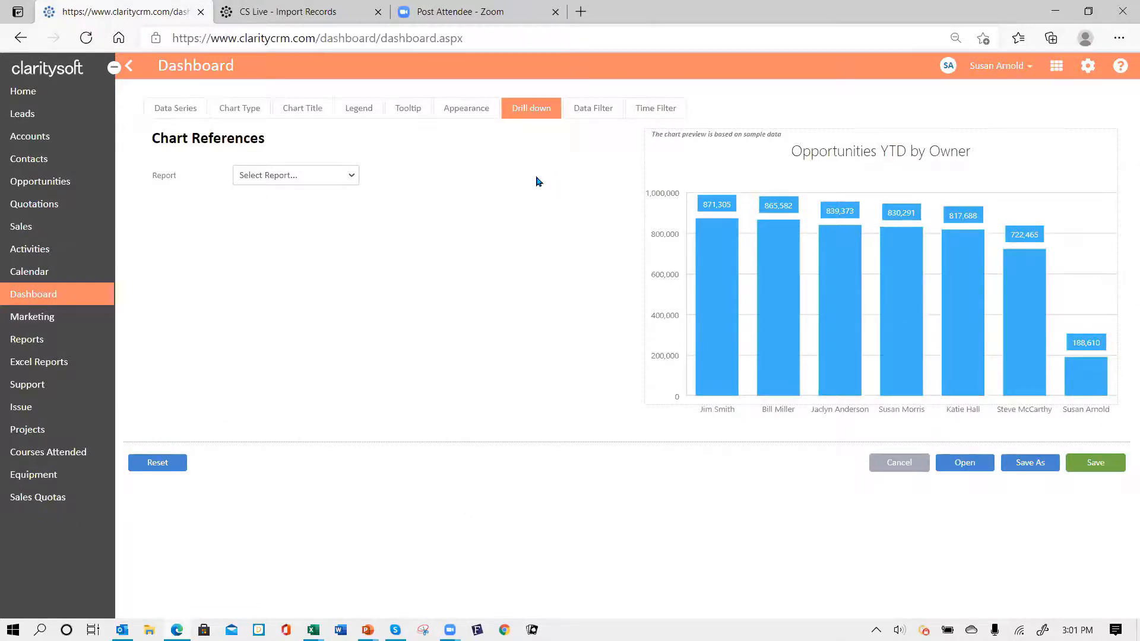
click(602, 108)
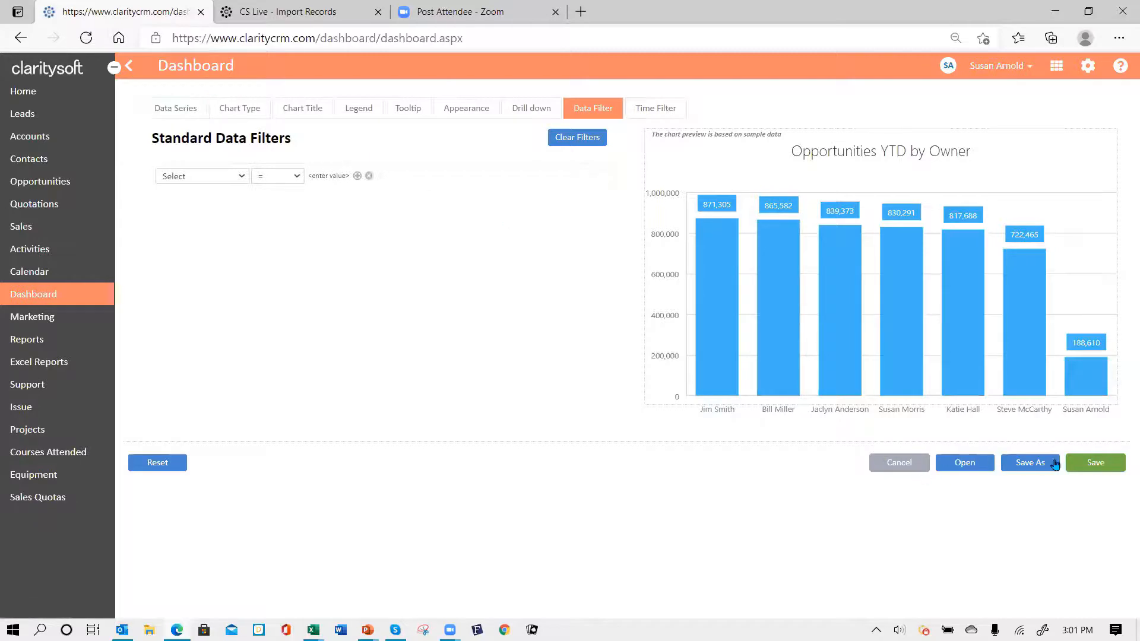
- Save the chart edits and return to the Dashboard
click(1093, 464)
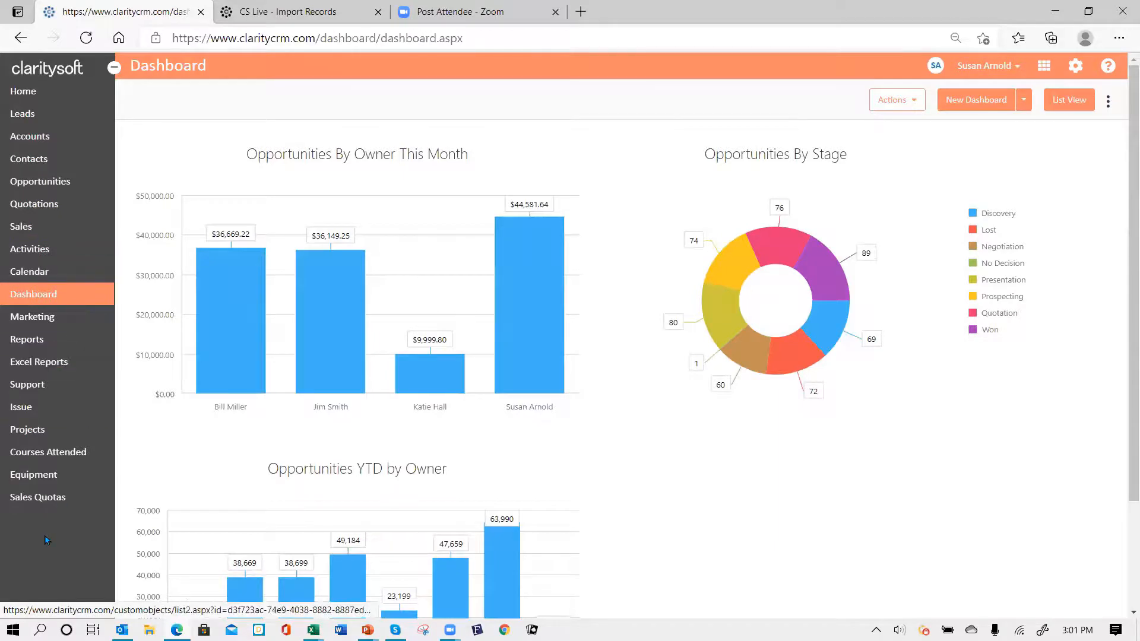
- Download the Opportunities This 3 Months Weighted Value report from Excel Reports and open it
click(60, 369)
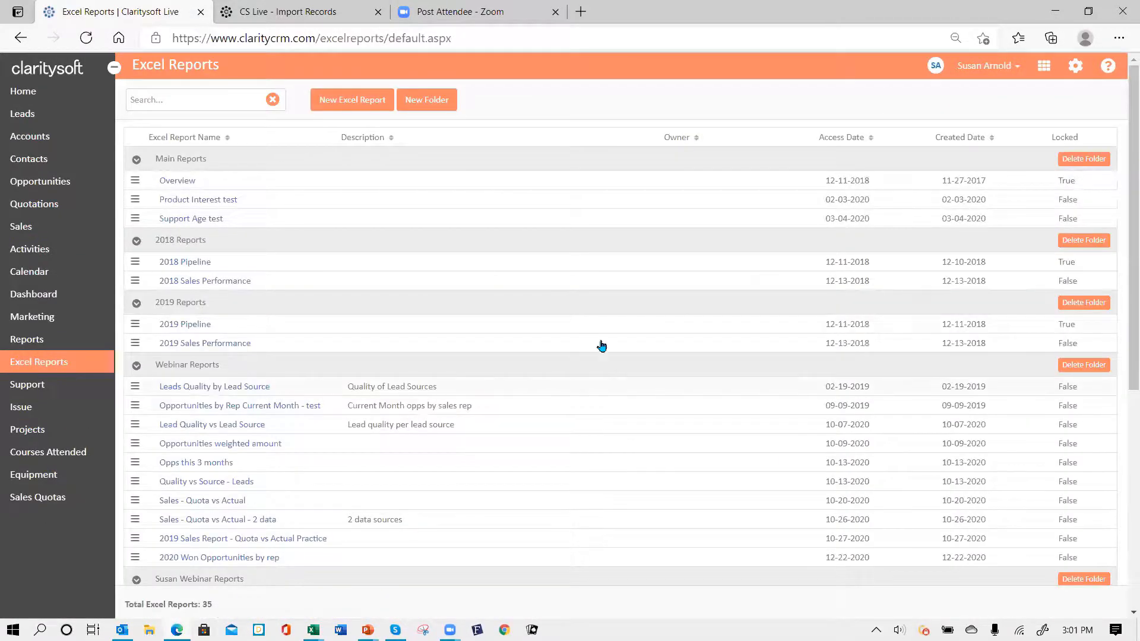
scroll(385, 307, down, 2)
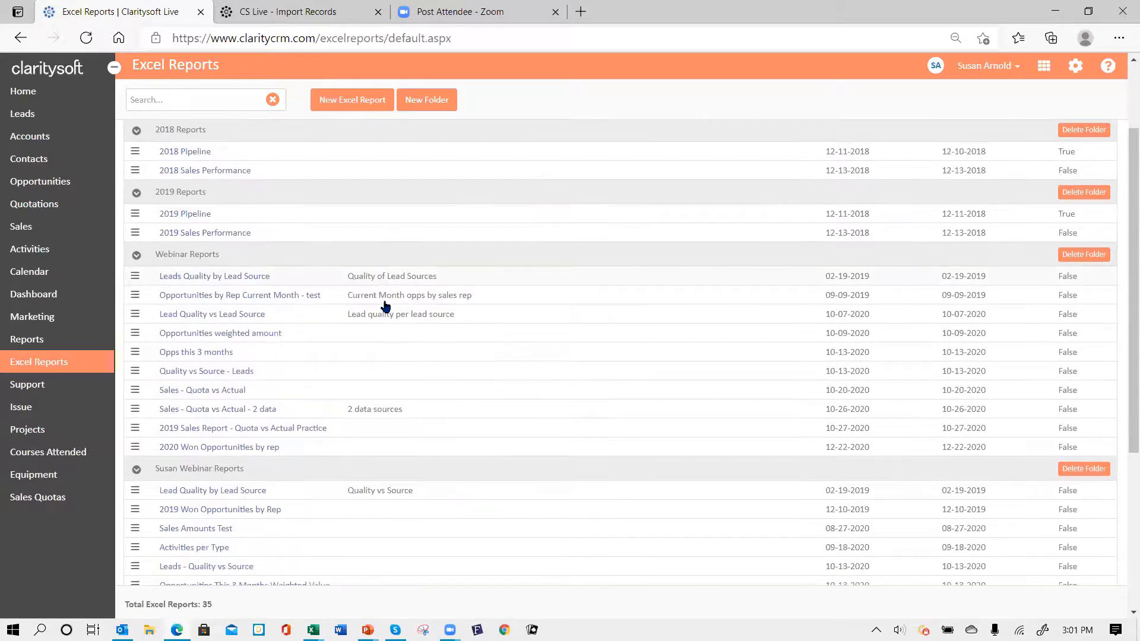
scroll(384, 305, down, 5)
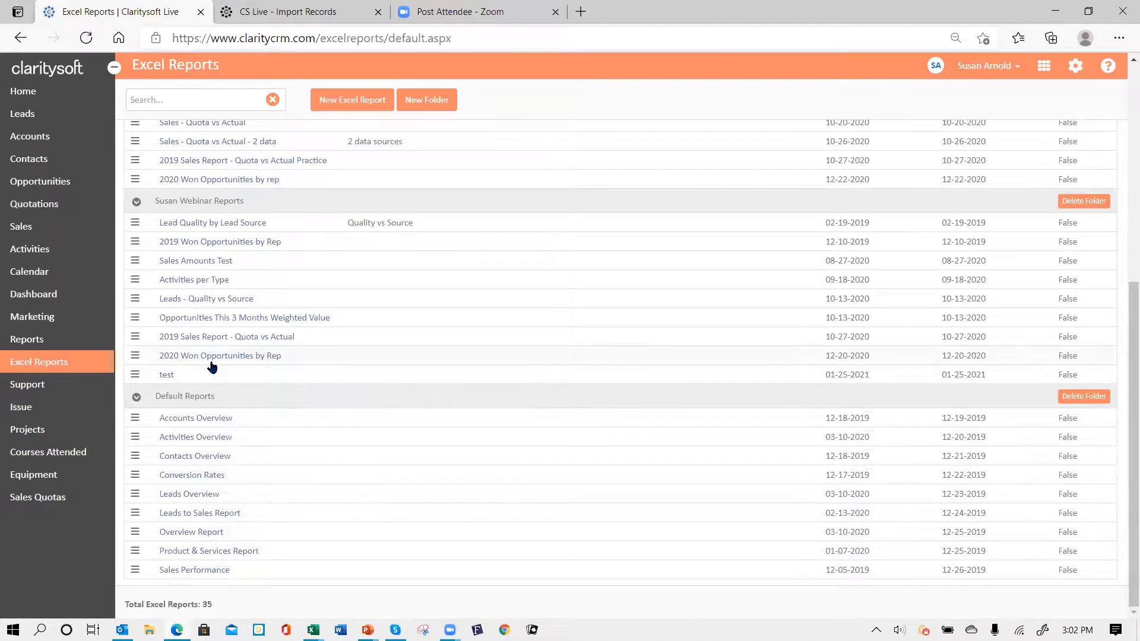
click(199, 324)
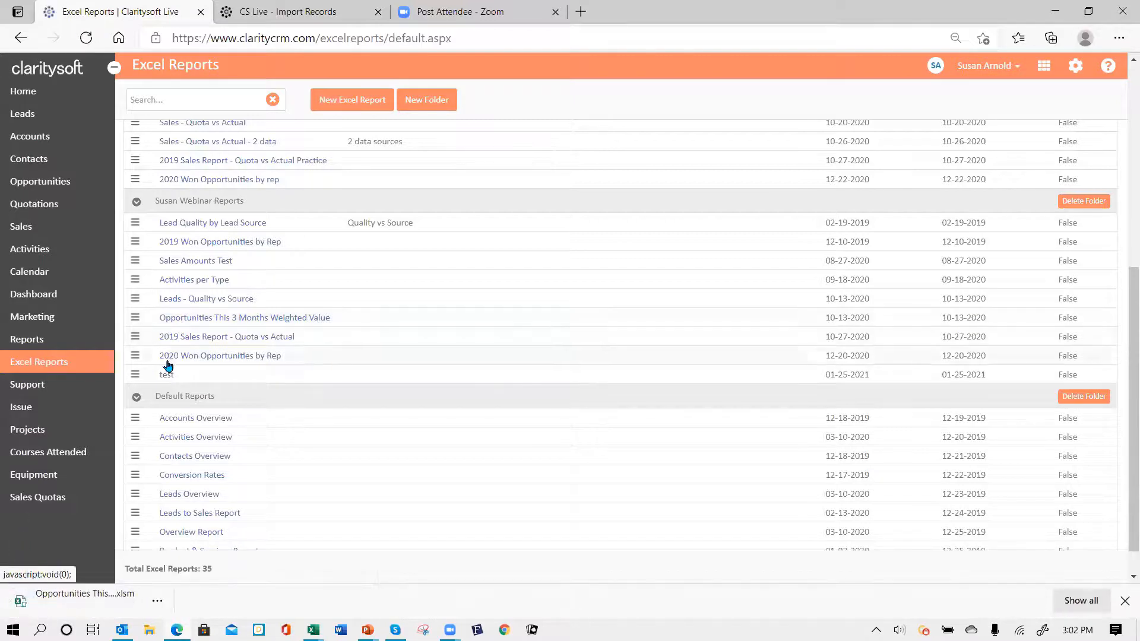
click(85, 595)
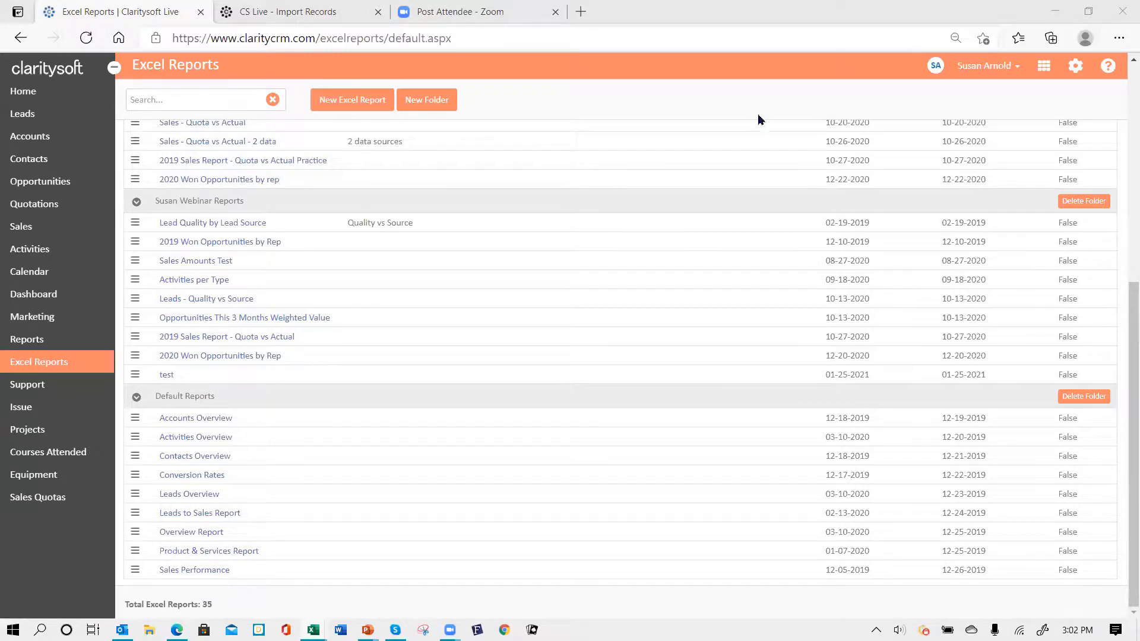
- Enable editing and macros, maximize Excel, and inspect row 9 of the Opportunities sheet
click(748, 156)
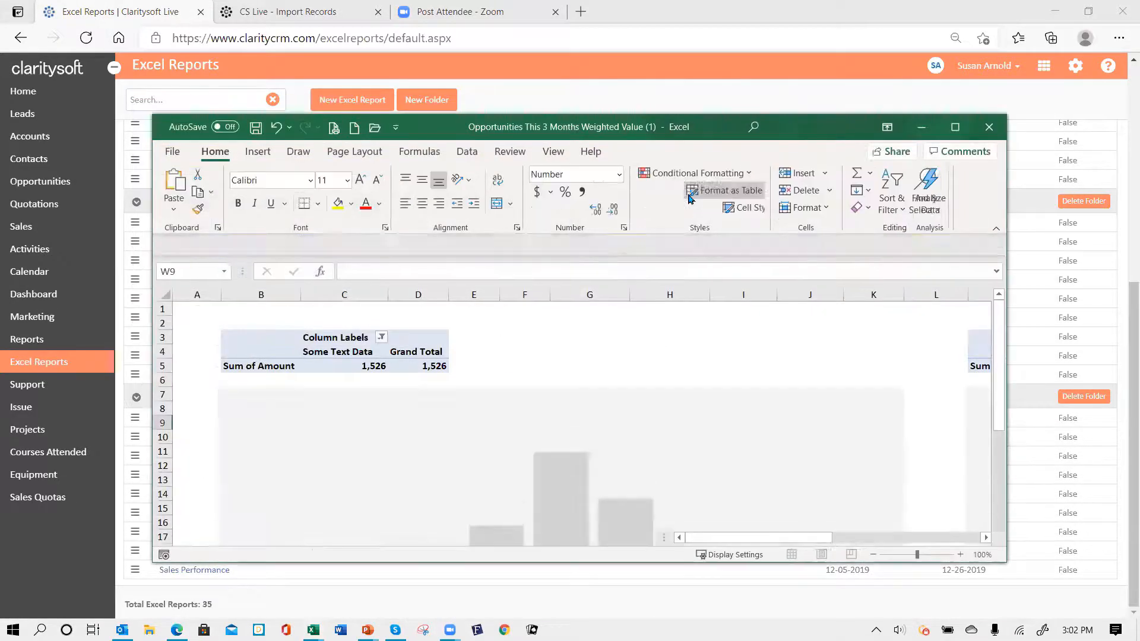
click(435, 247)
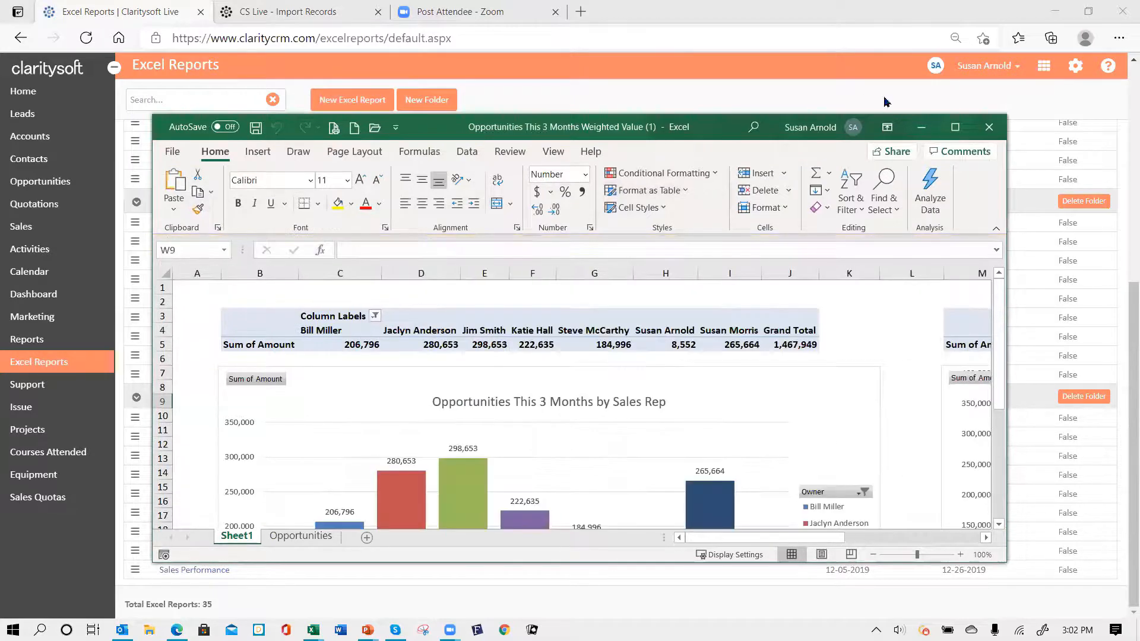
click(955, 127)
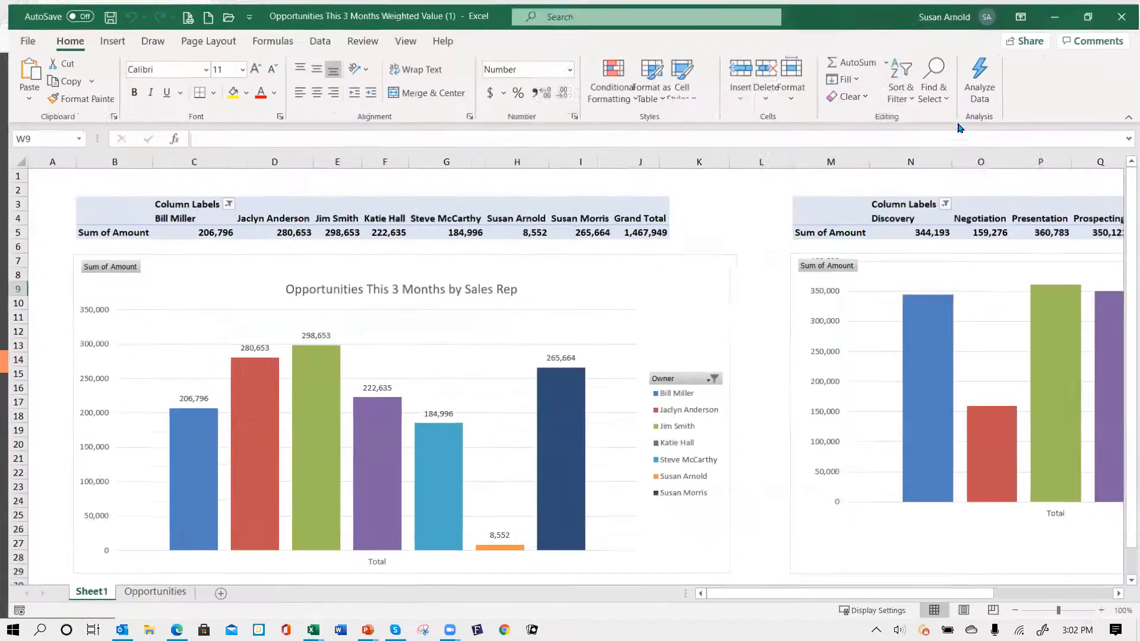
click(148, 593)
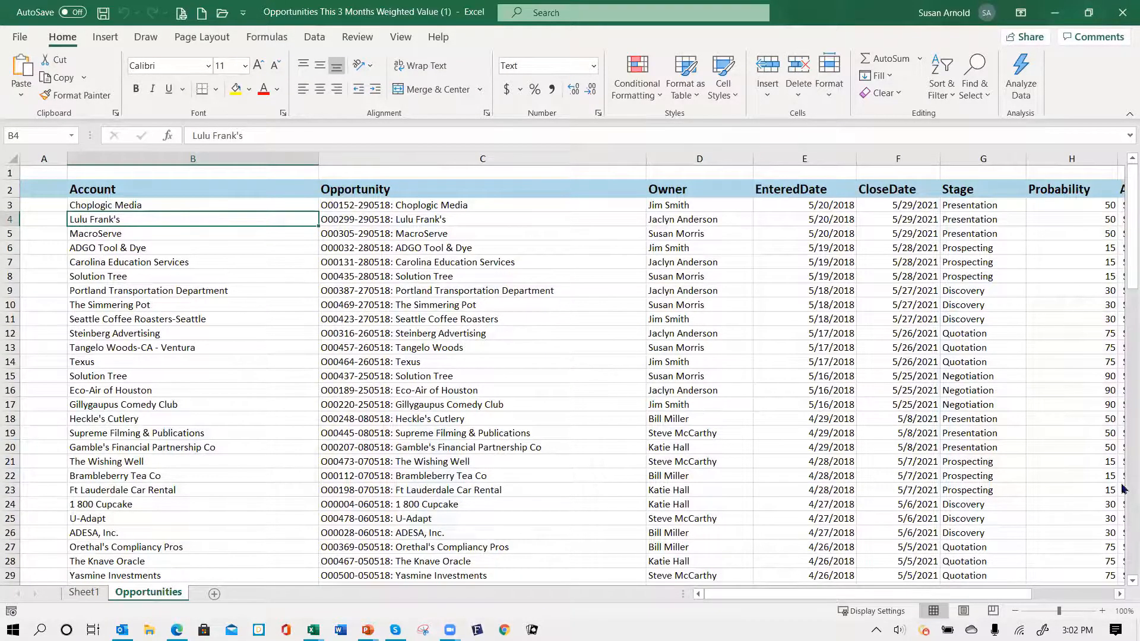
click(488, 293)
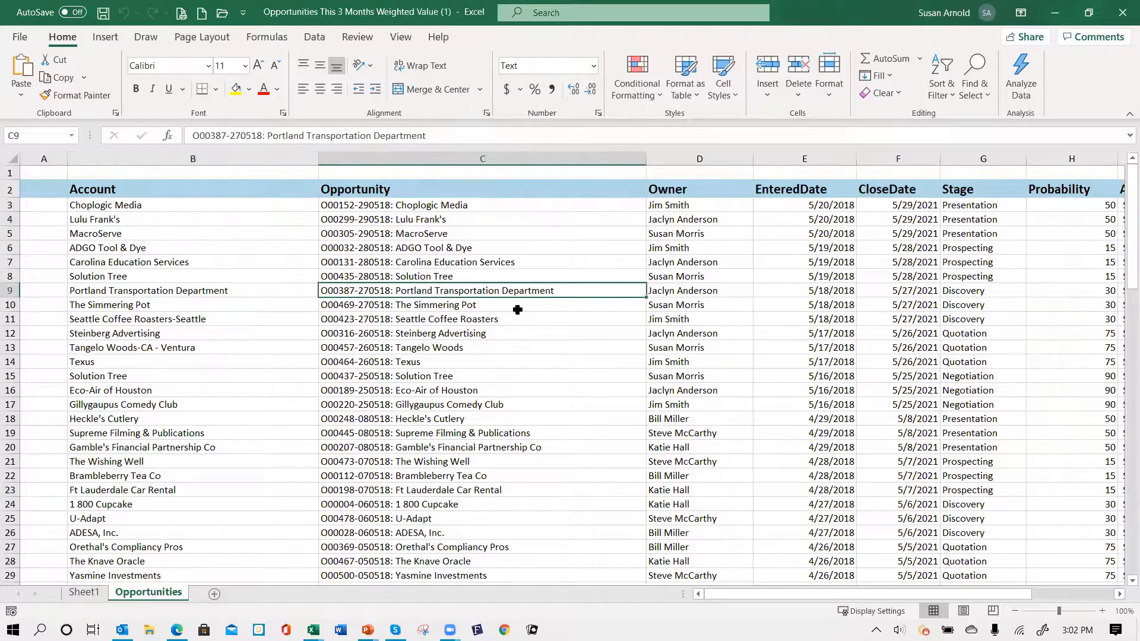
key(Right)
key(Right)
key(Right)
key(Right)
key(Right)
key(Right)
key(Right)
key(Right)
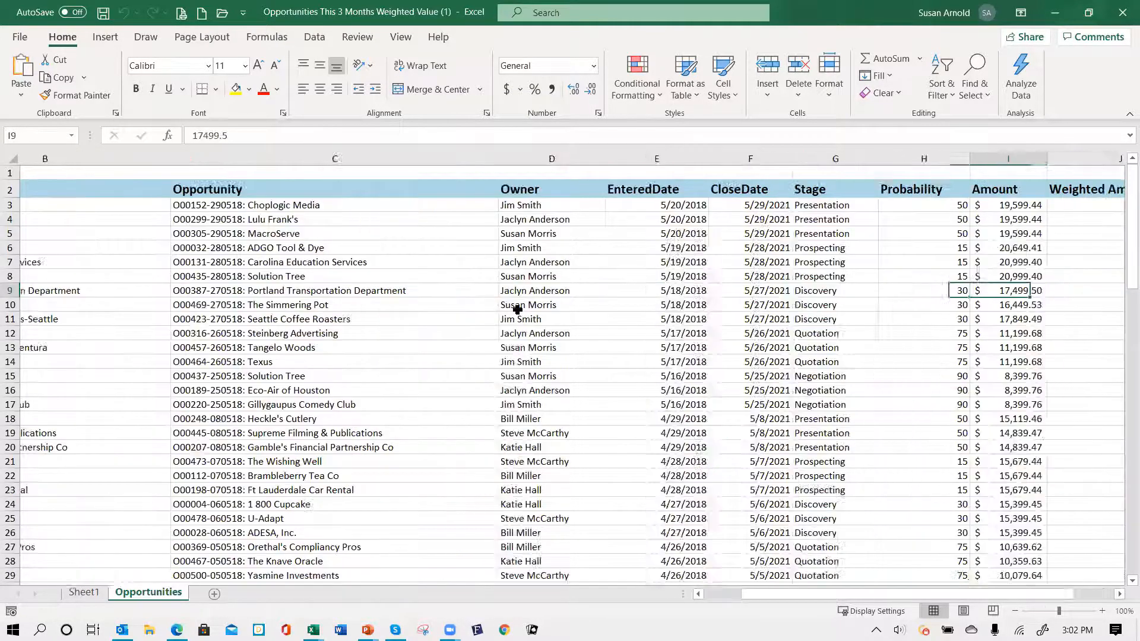
key(Left)
key(Left)
key(Left)
key(Left)
key(Left)
key(Left)
key(Left)
key(Left)
key(Left)
key(Left)
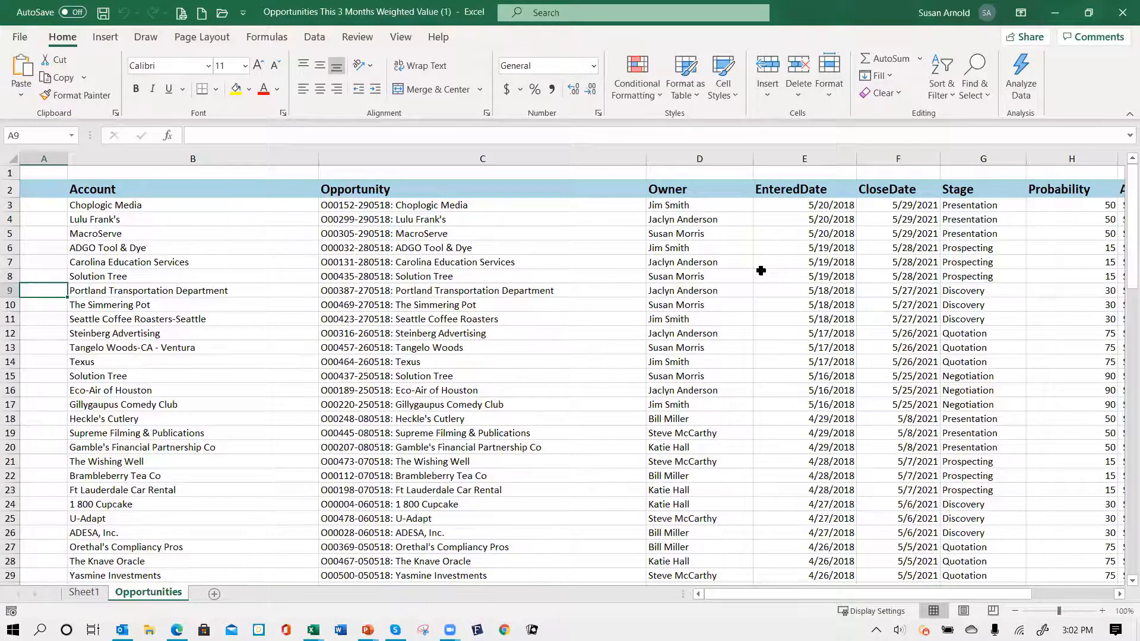
key(Right)
key(Right)
key(Right)
key(Right)
key(Right)
key(Right)
key(Right)
key(Right)
key(Right)
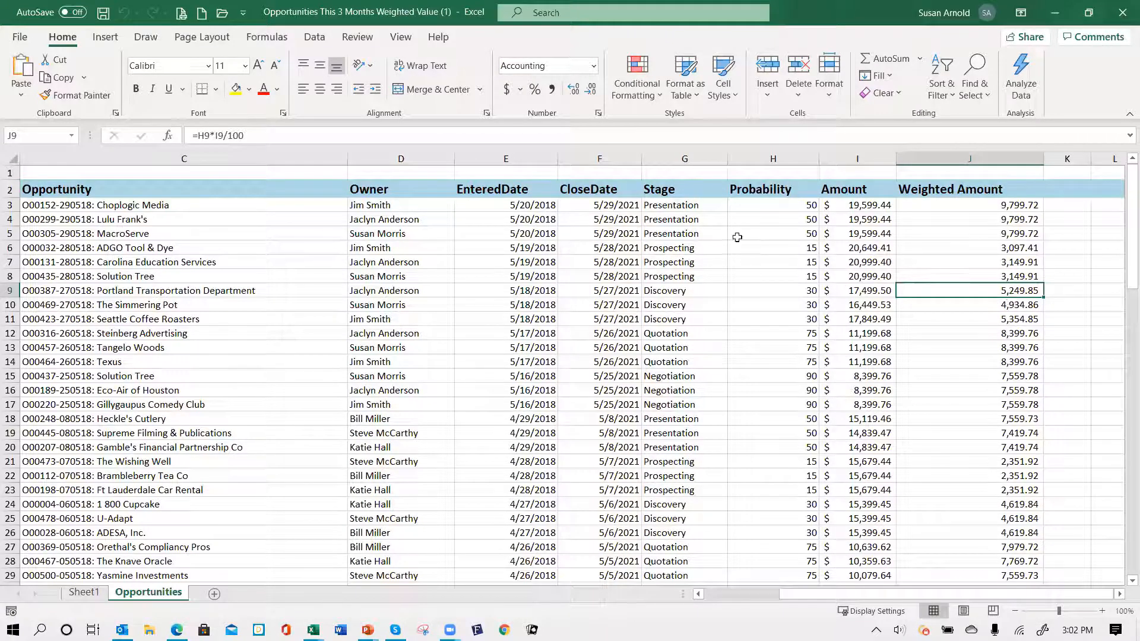
- Review the Sheet1 pivot charts, then close the workbook without saving
click(91, 594)
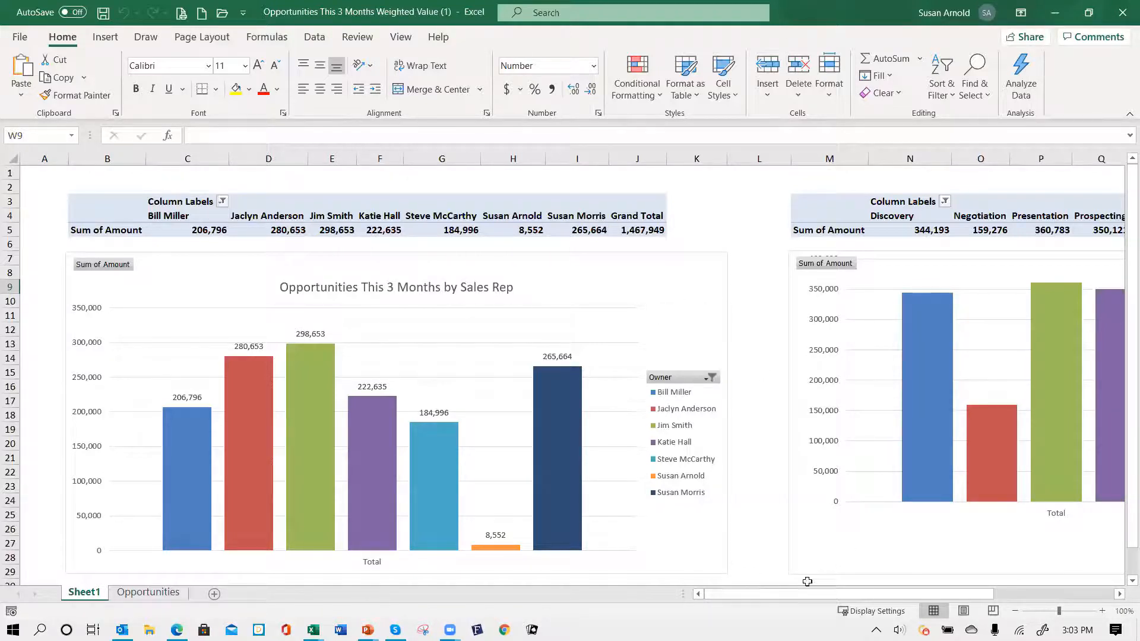
drag(837, 595, 1010, 603)
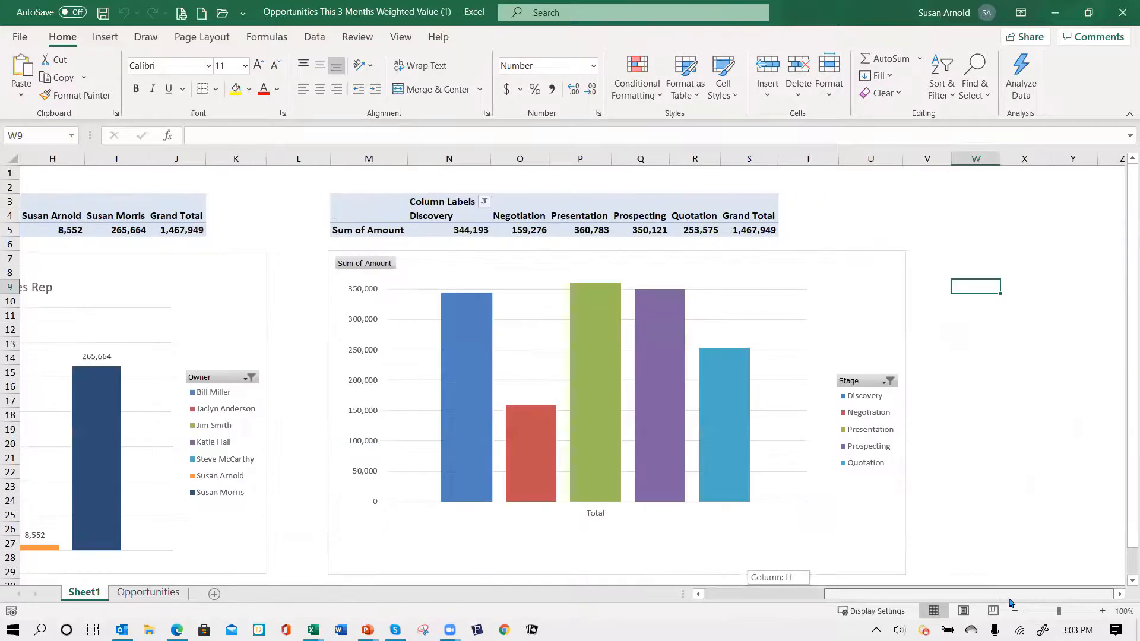
drag(933, 599, 813, 596)
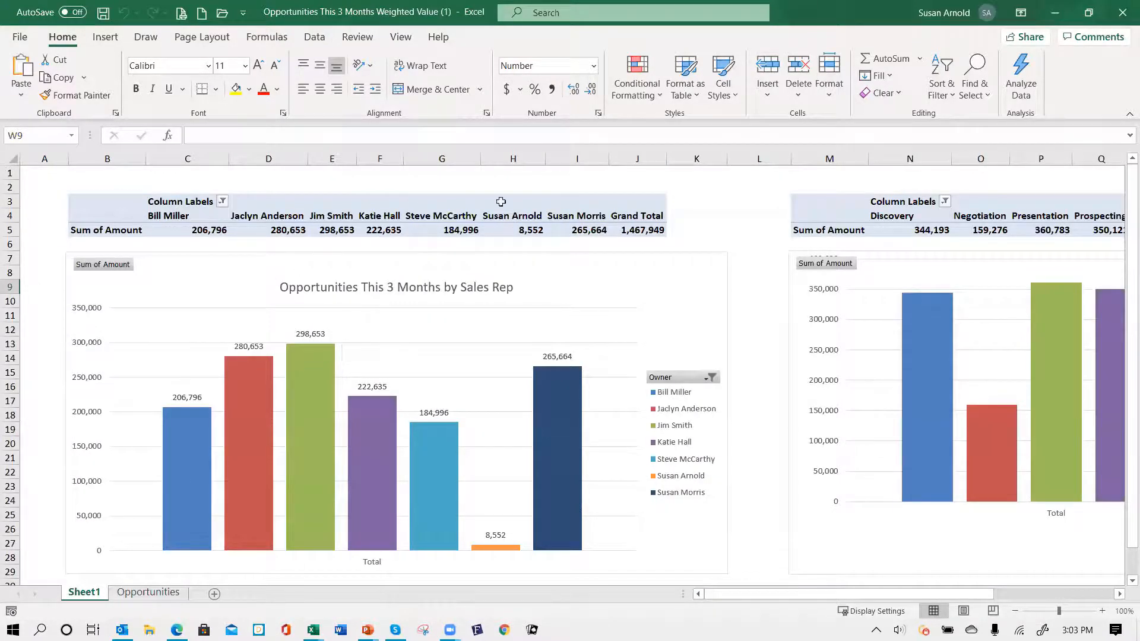
click(1122, 16)
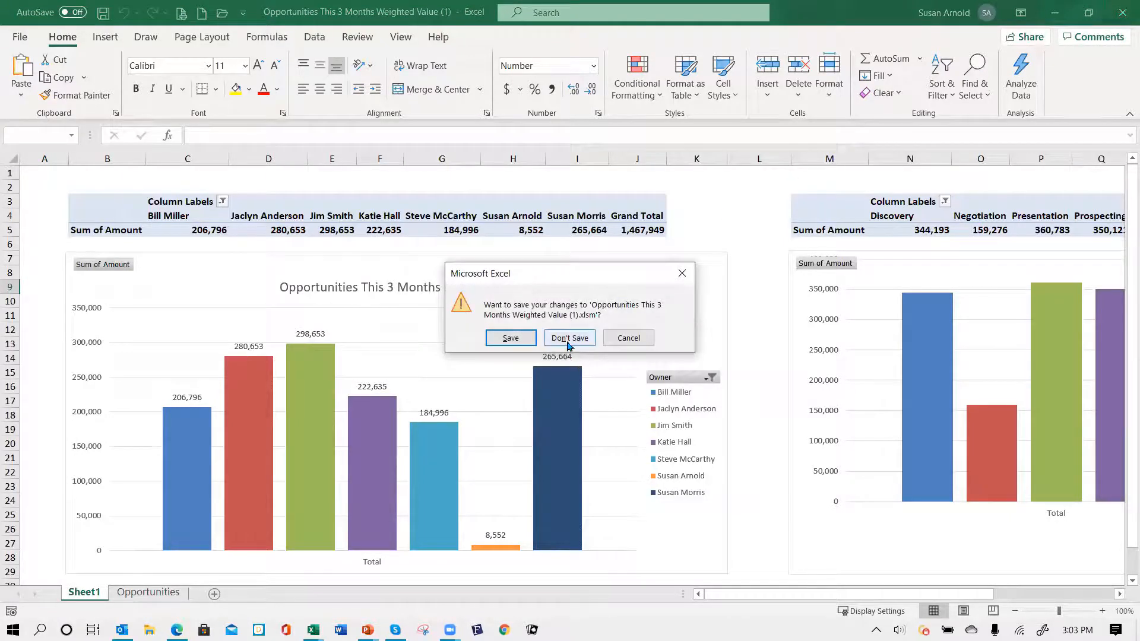
click(568, 338)
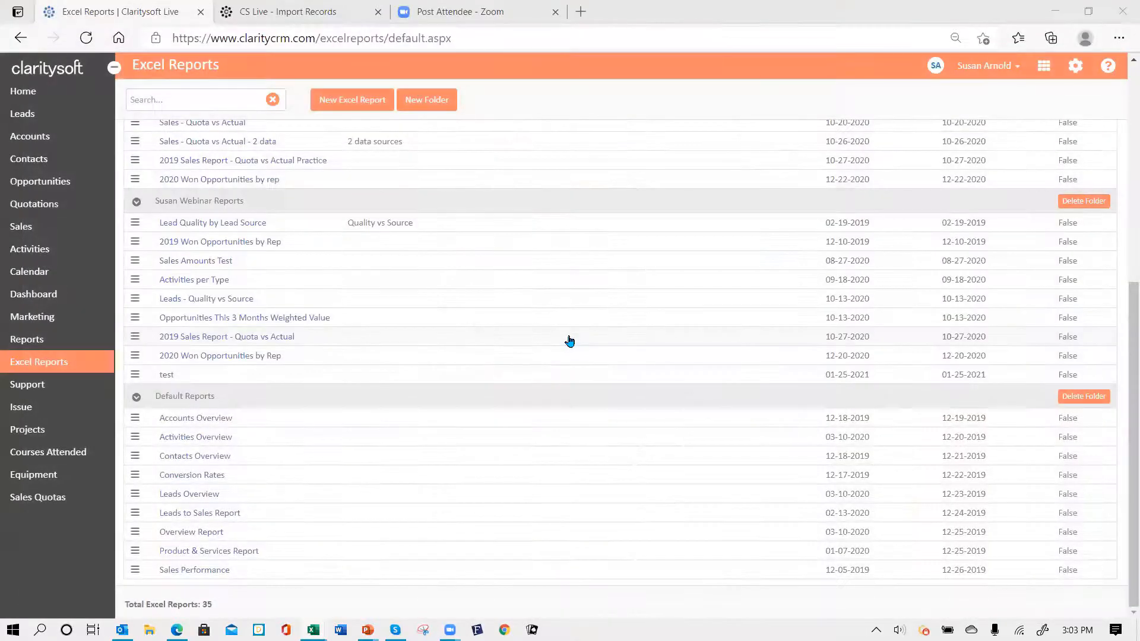
- Show the 40 active opportunities closing this quarter, totalling $402,847.48
click(36, 184)
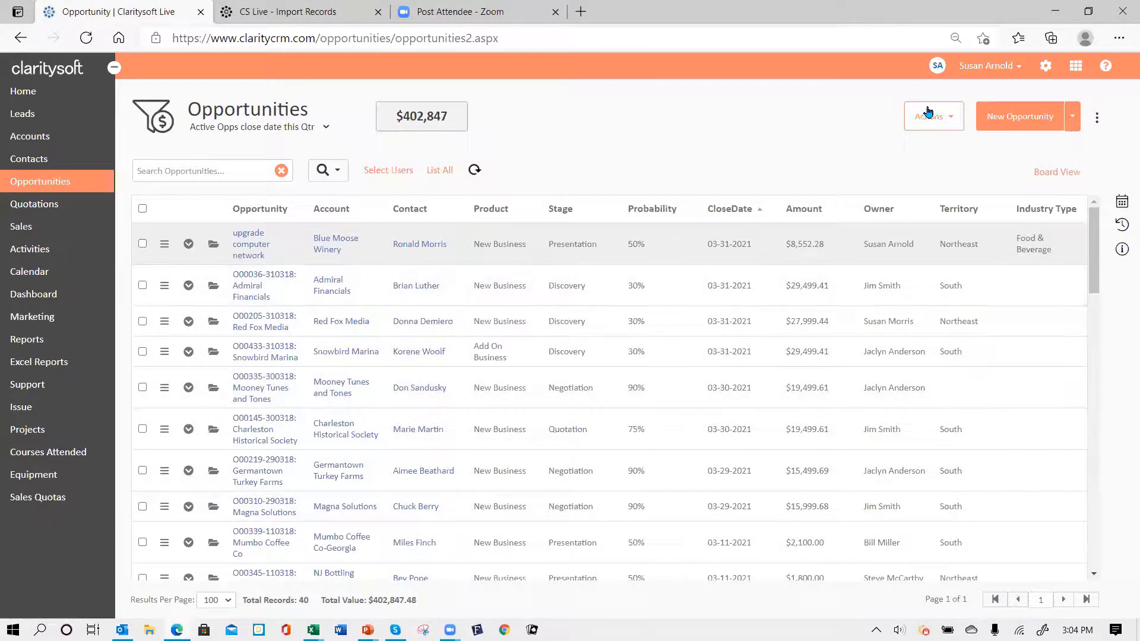
- Check the upgrade computer network and Admiral Financials opportunities and view their accounts via Actions > View Accounts
click(949, 117)
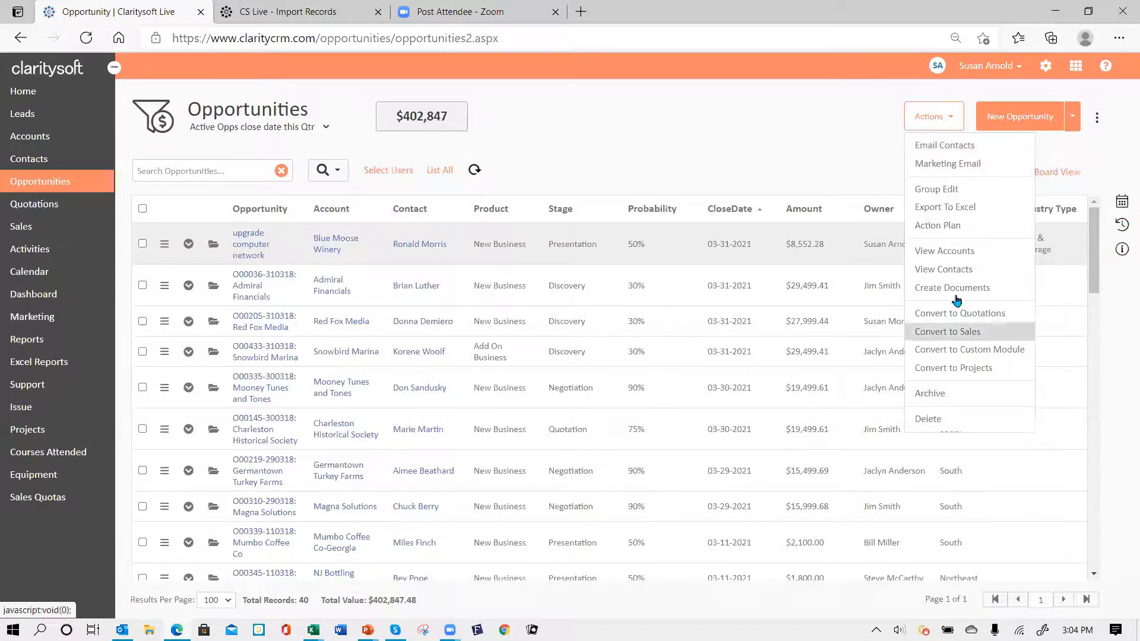
click(681, 131)
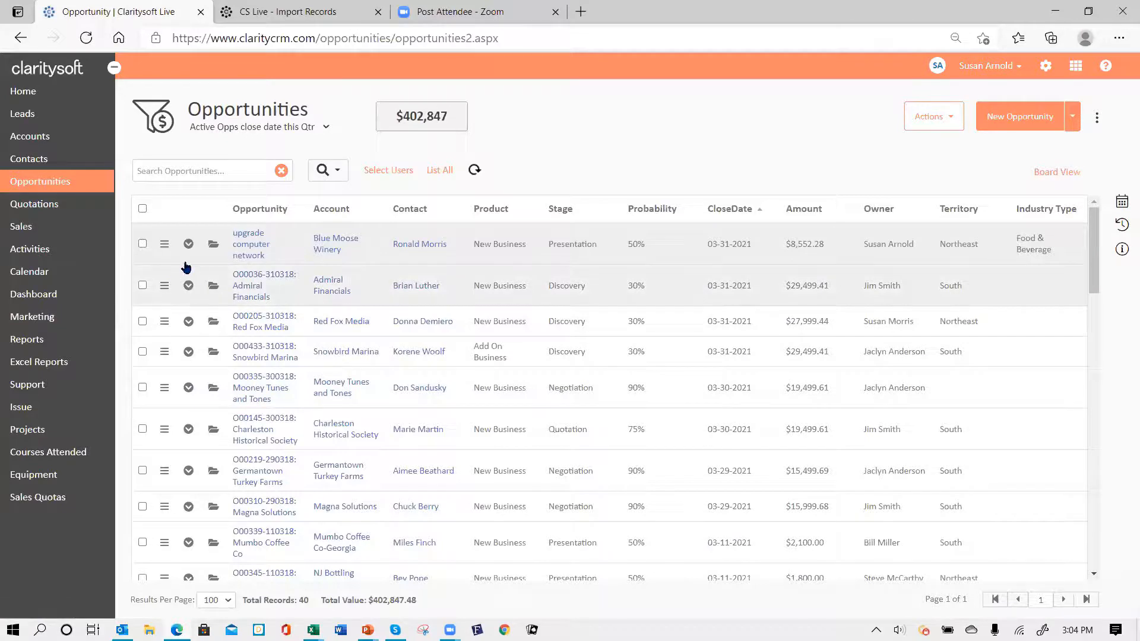
click(143, 246)
click(144, 287)
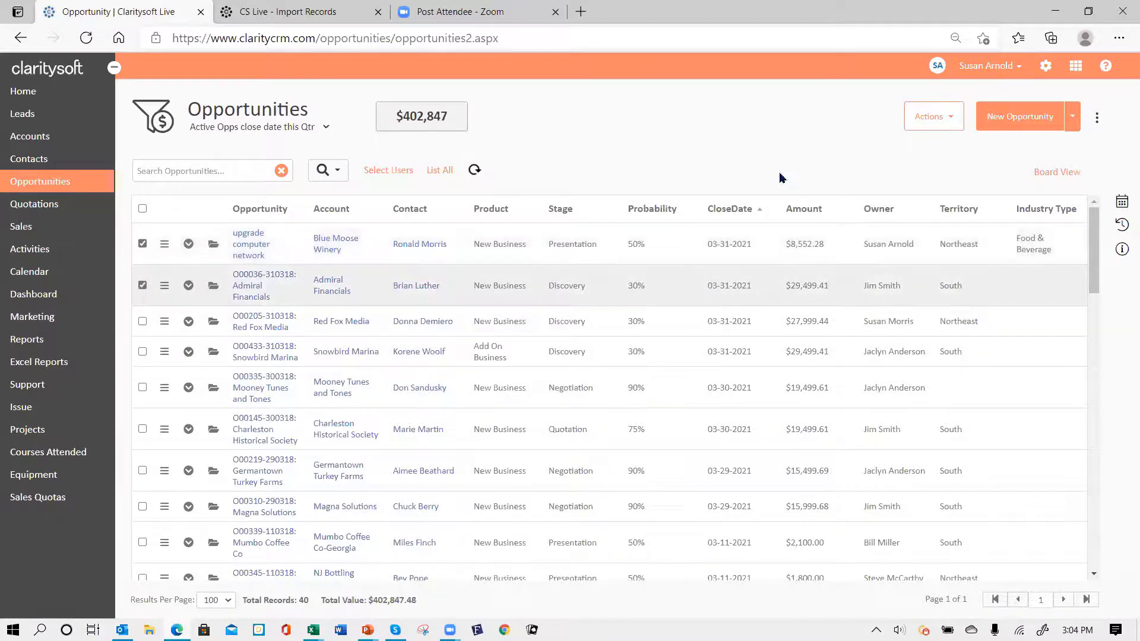
click(949, 119)
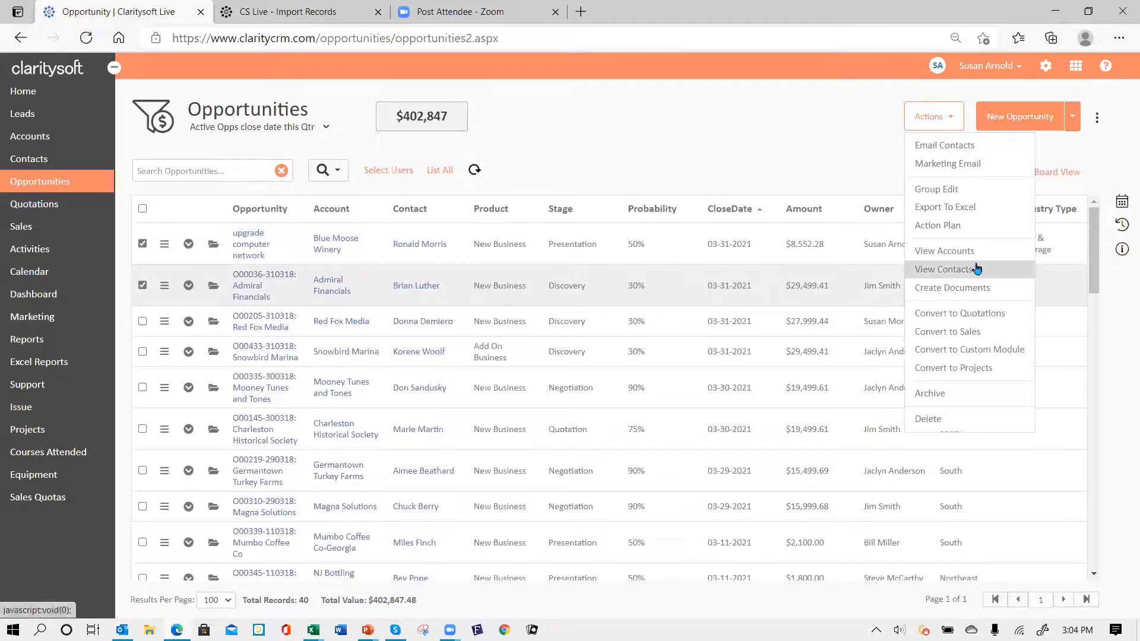
click(942, 252)
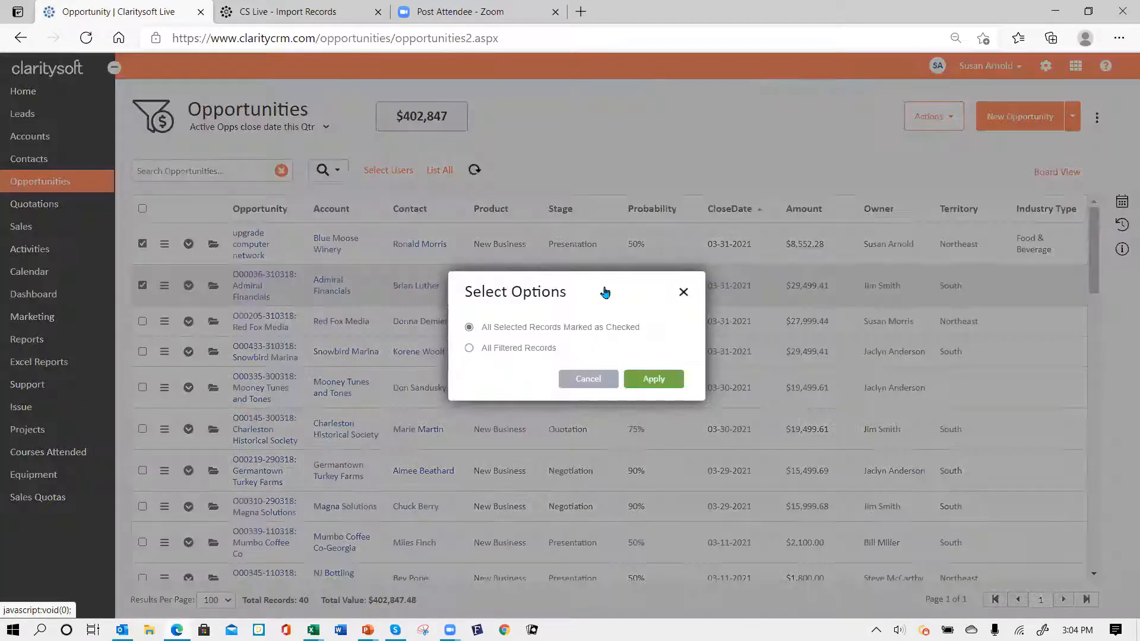
click(654, 380)
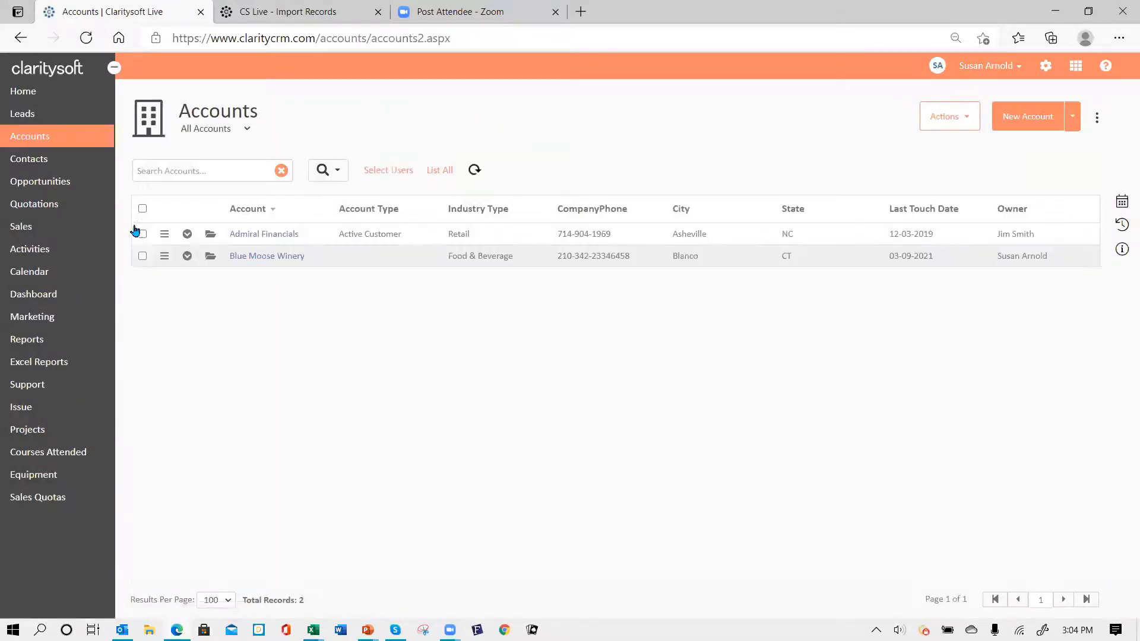
- View Admiral Financials' opportunities, starting a new opportunity but cancelling without saving
click(210, 236)
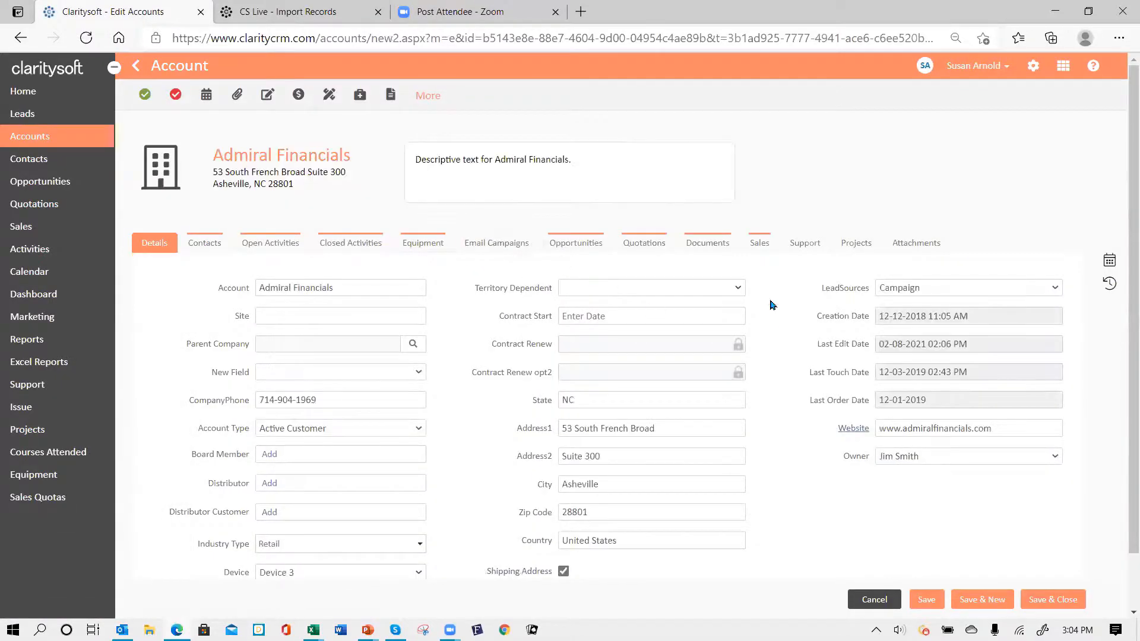
click(588, 243)
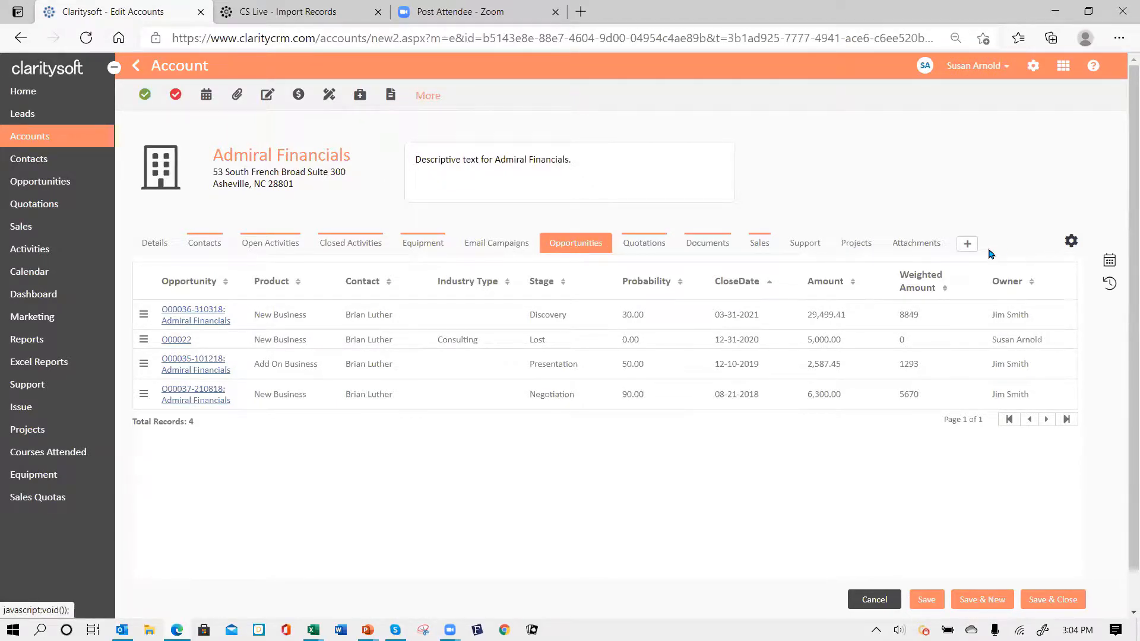
click(968, 246)
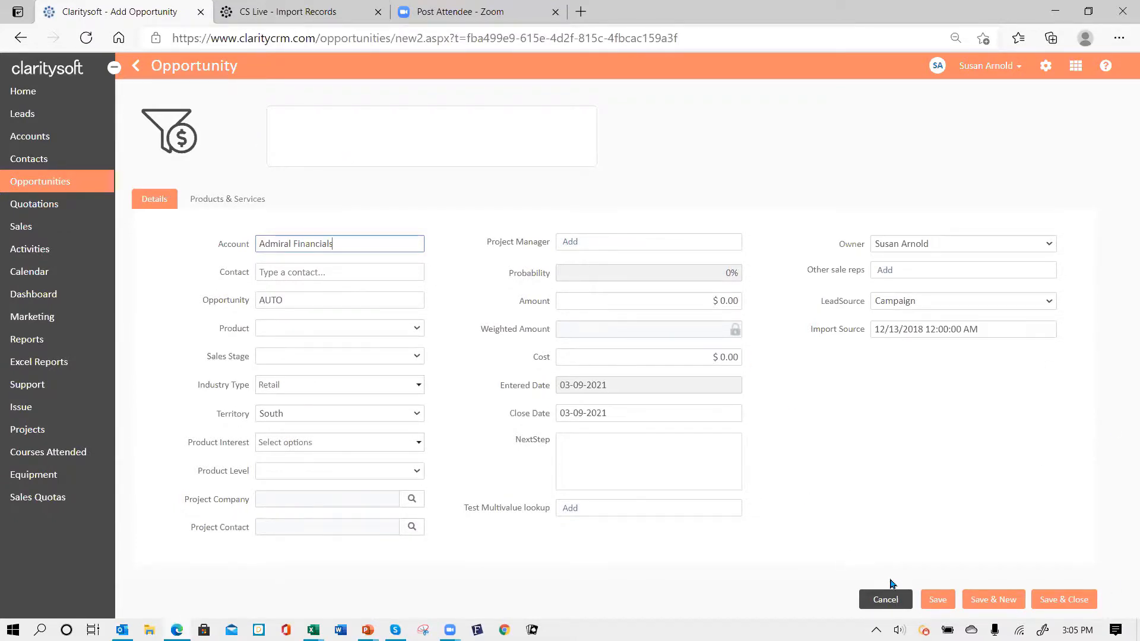
click(884, 600)
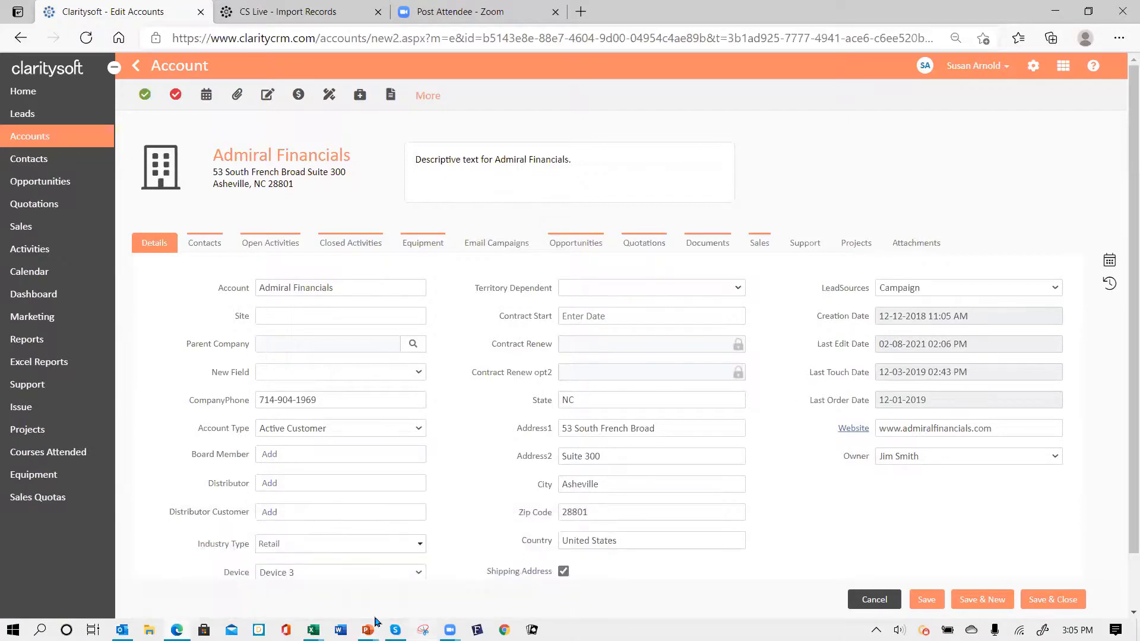
- Switch to the PowerPoint slide show and advance to the 'Thank You for Attending' slide
mouse_move(367, 630)
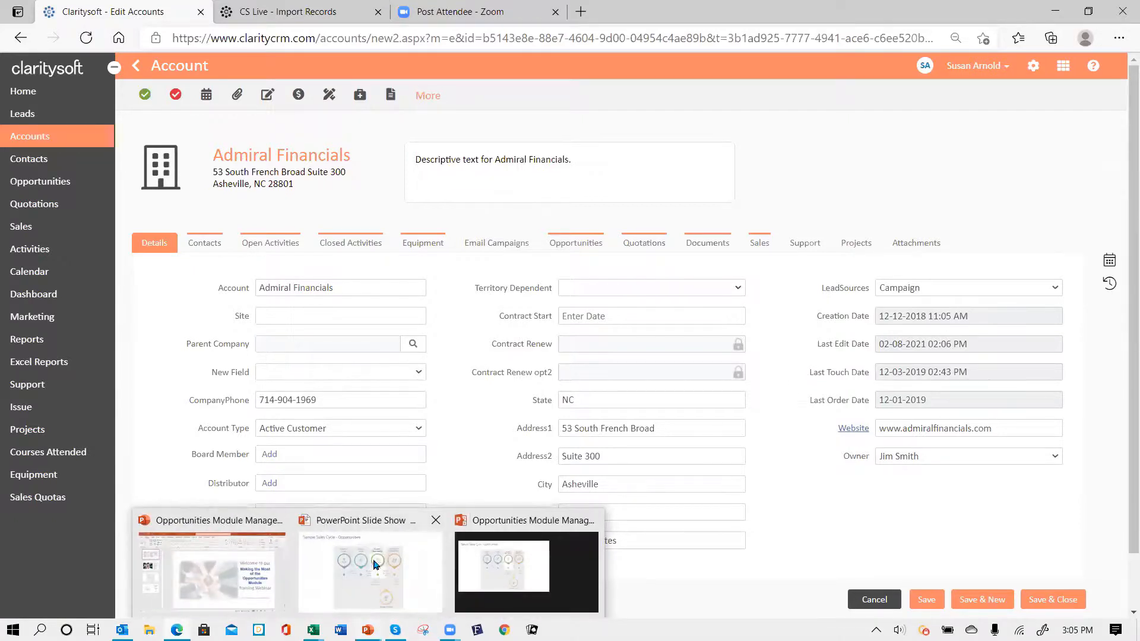
click(377, 567)
click(493, 437)
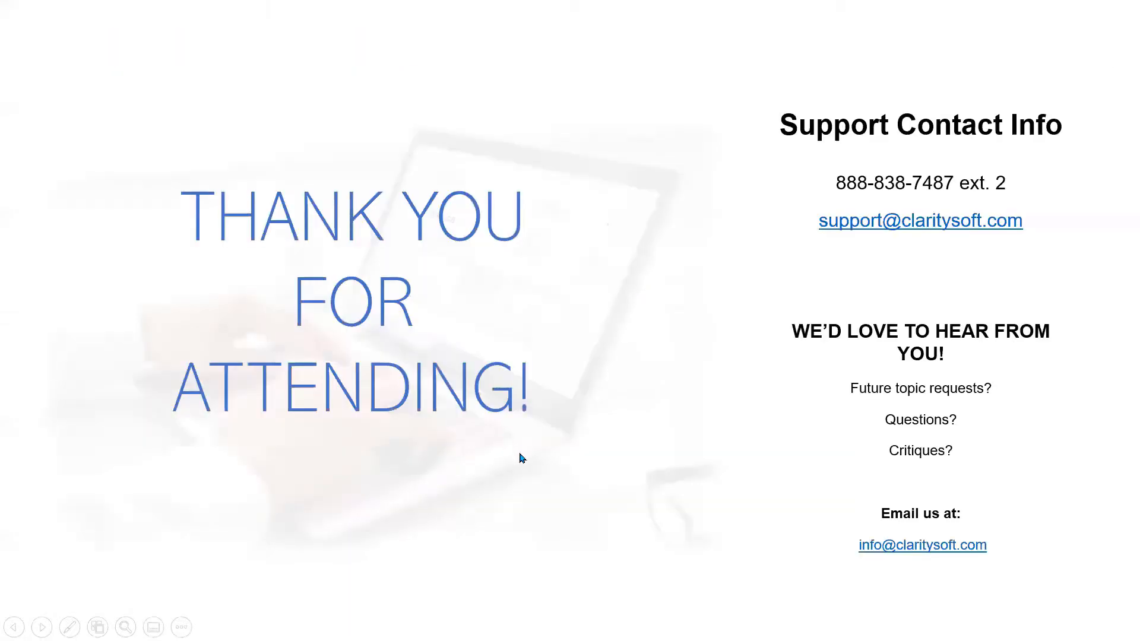